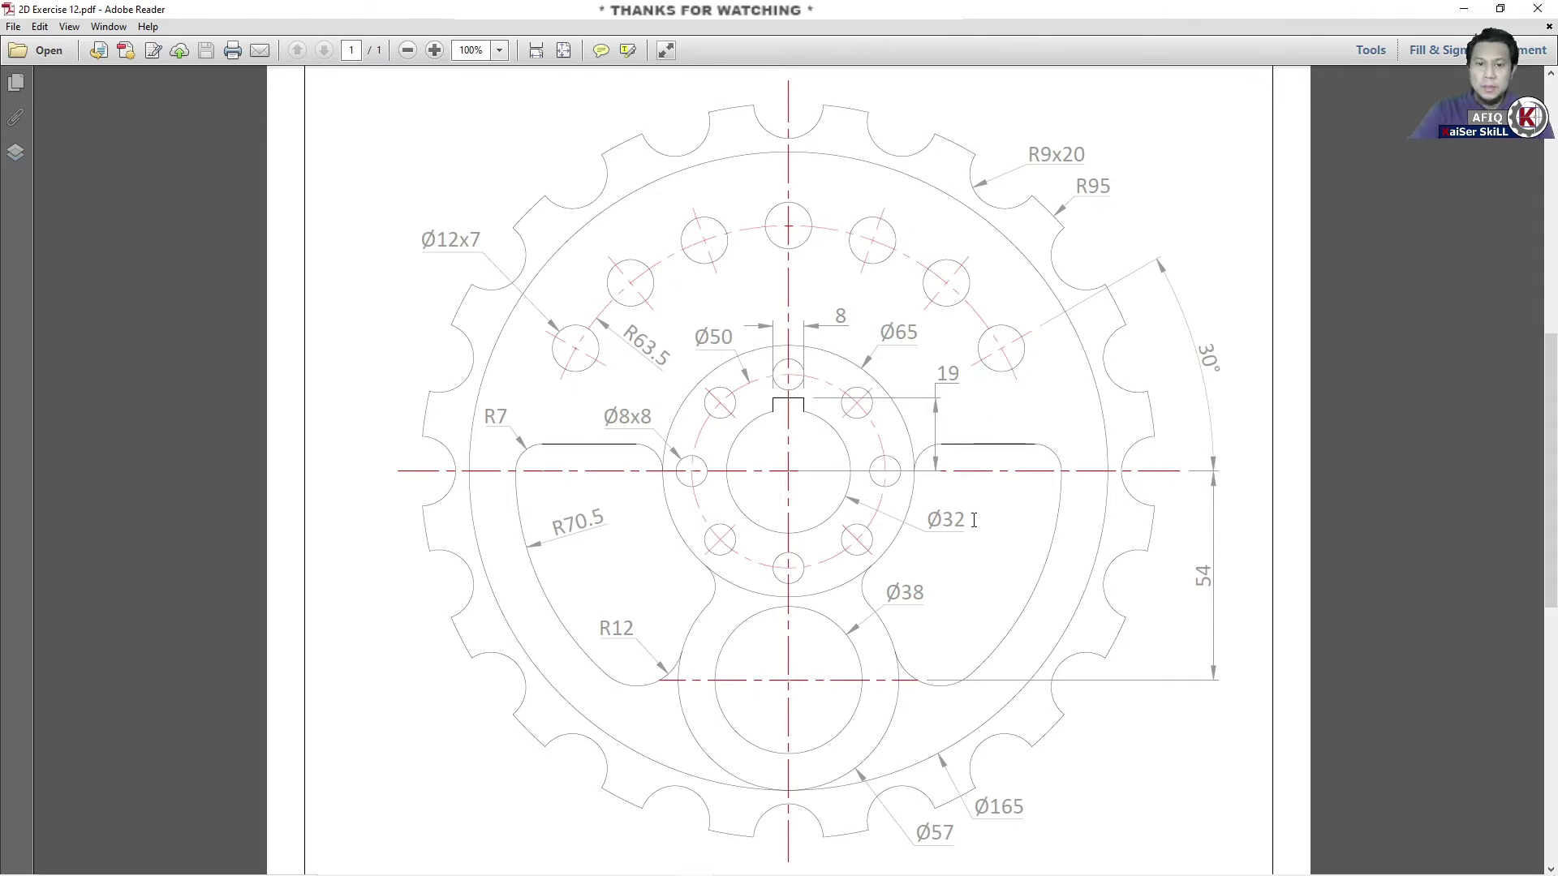
Highlight the Ø32, Ø65 and Ø165 dimensions in the PDF, then minimize Adobe Reader.
drag(967, 520, 928, 520)
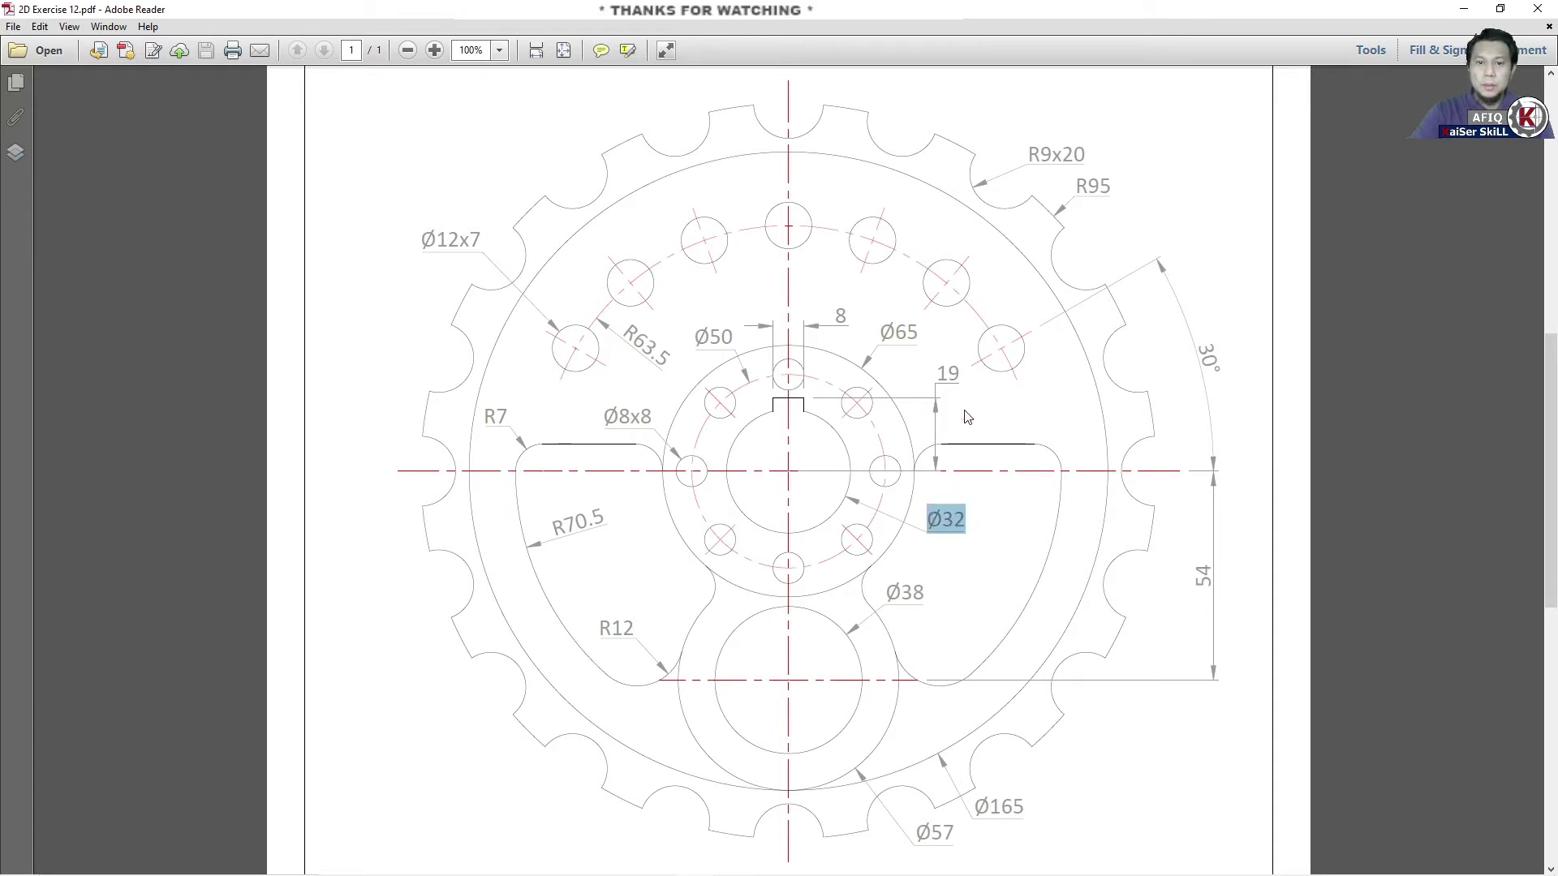
double_click(919, 332)
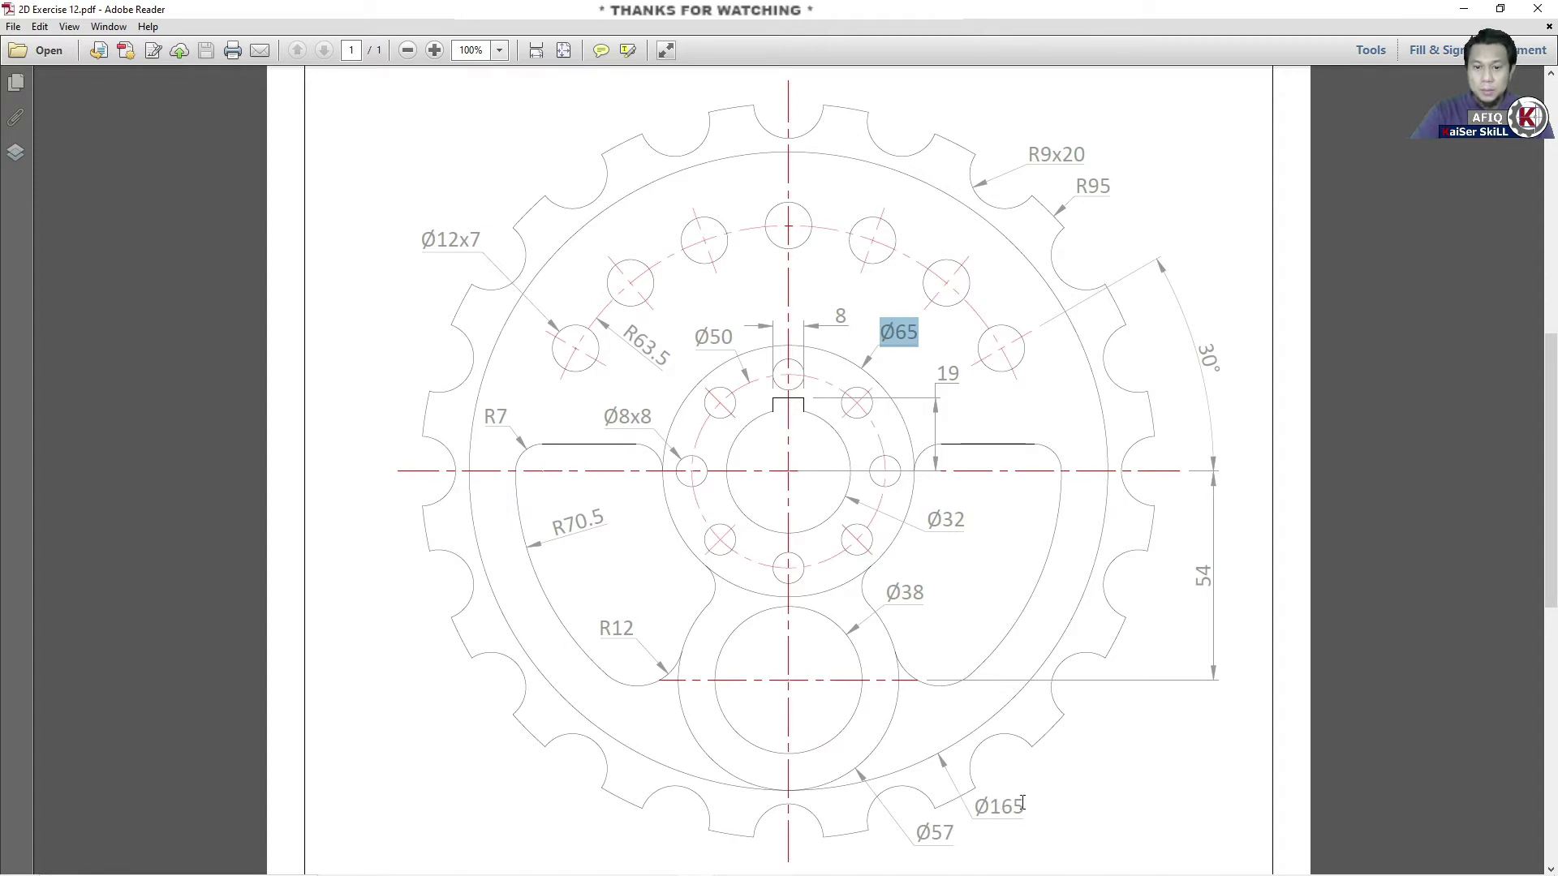
drag(1023, 803, 976, 806)
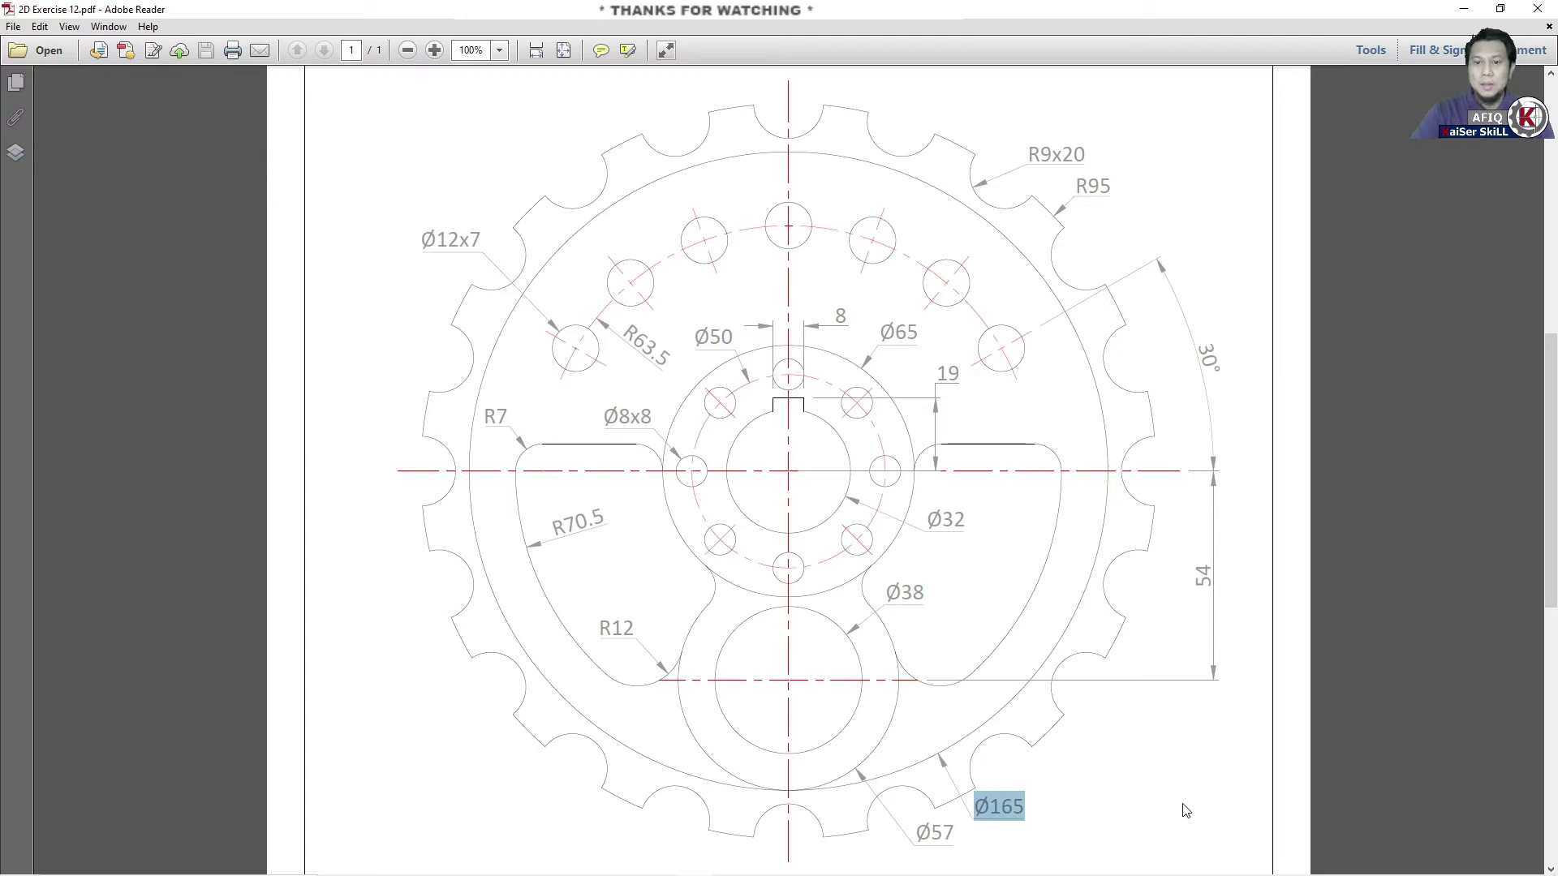
click(1465, 11)
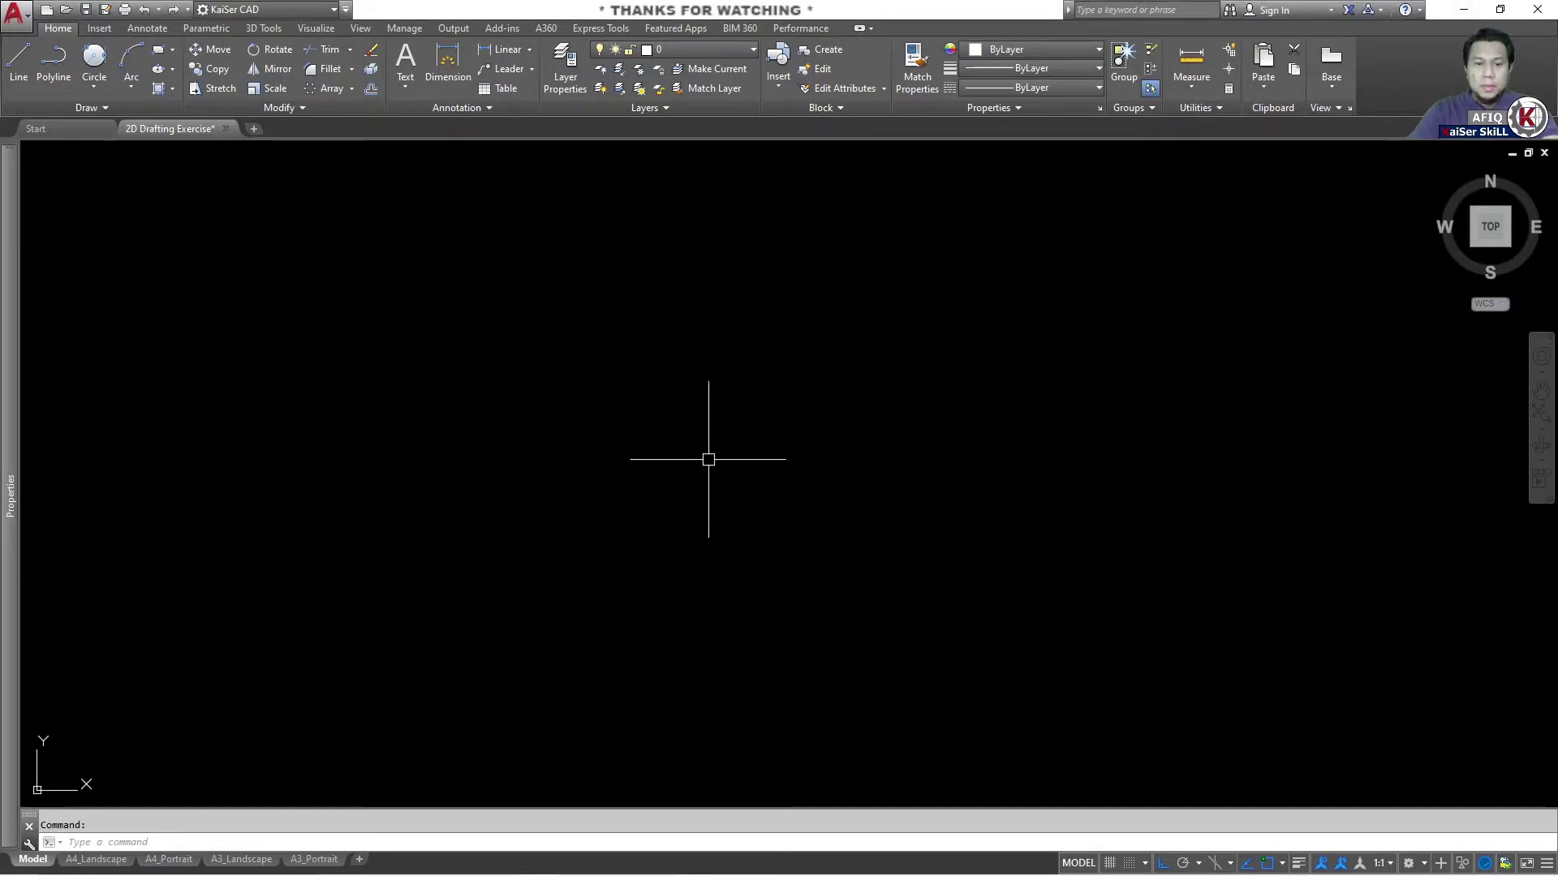
Draw a Ø32 circle at a picked centre point.
text(c)
key(Return)
click(684, 435)
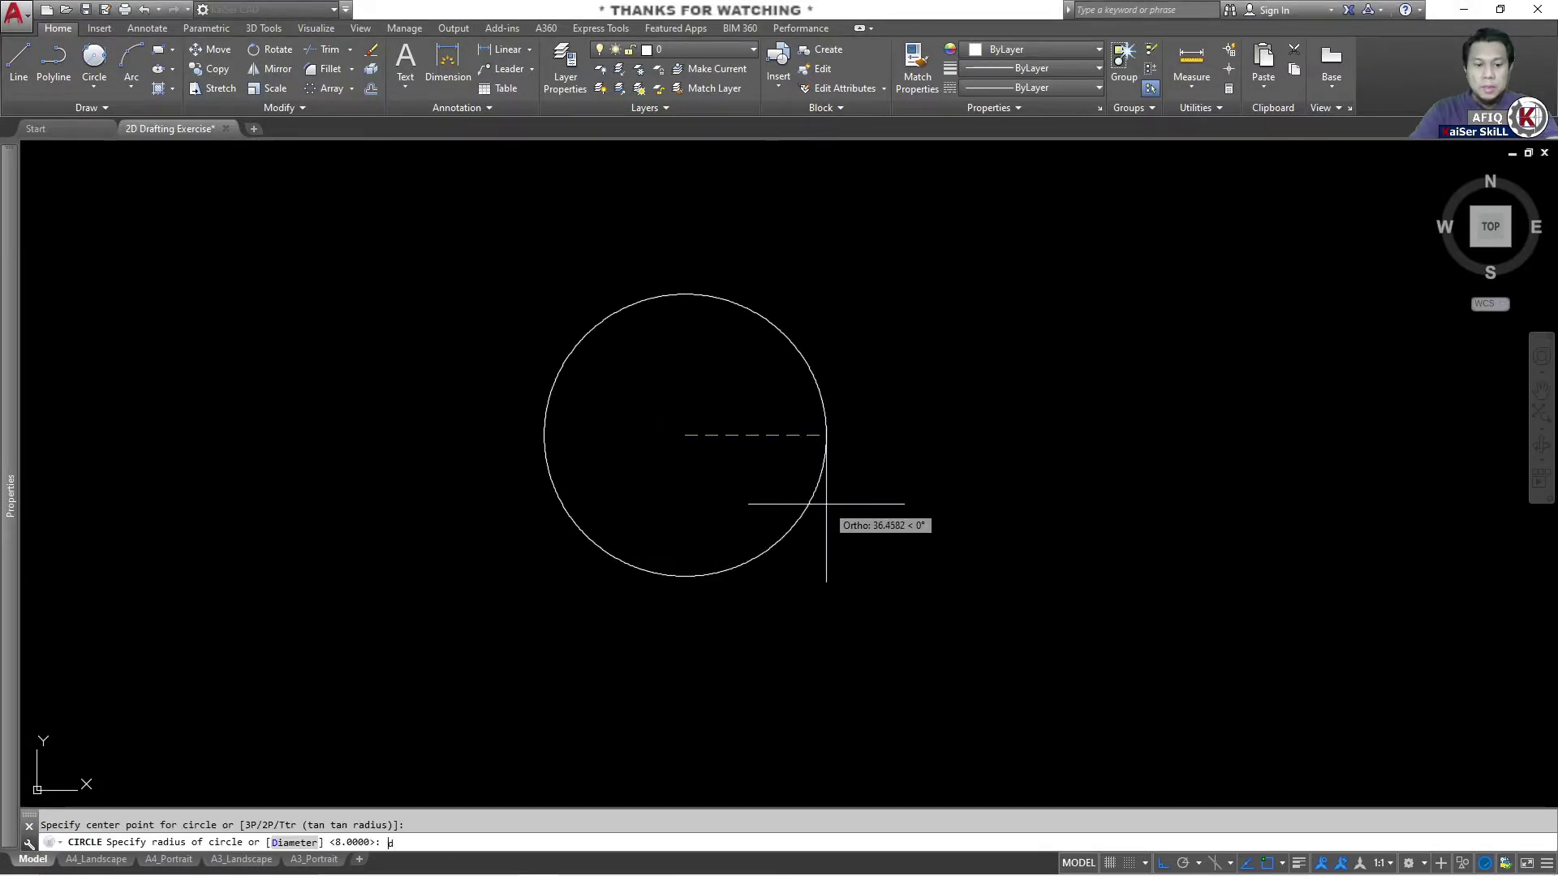
text(d)
key(Return)
text(32)
key(Return)
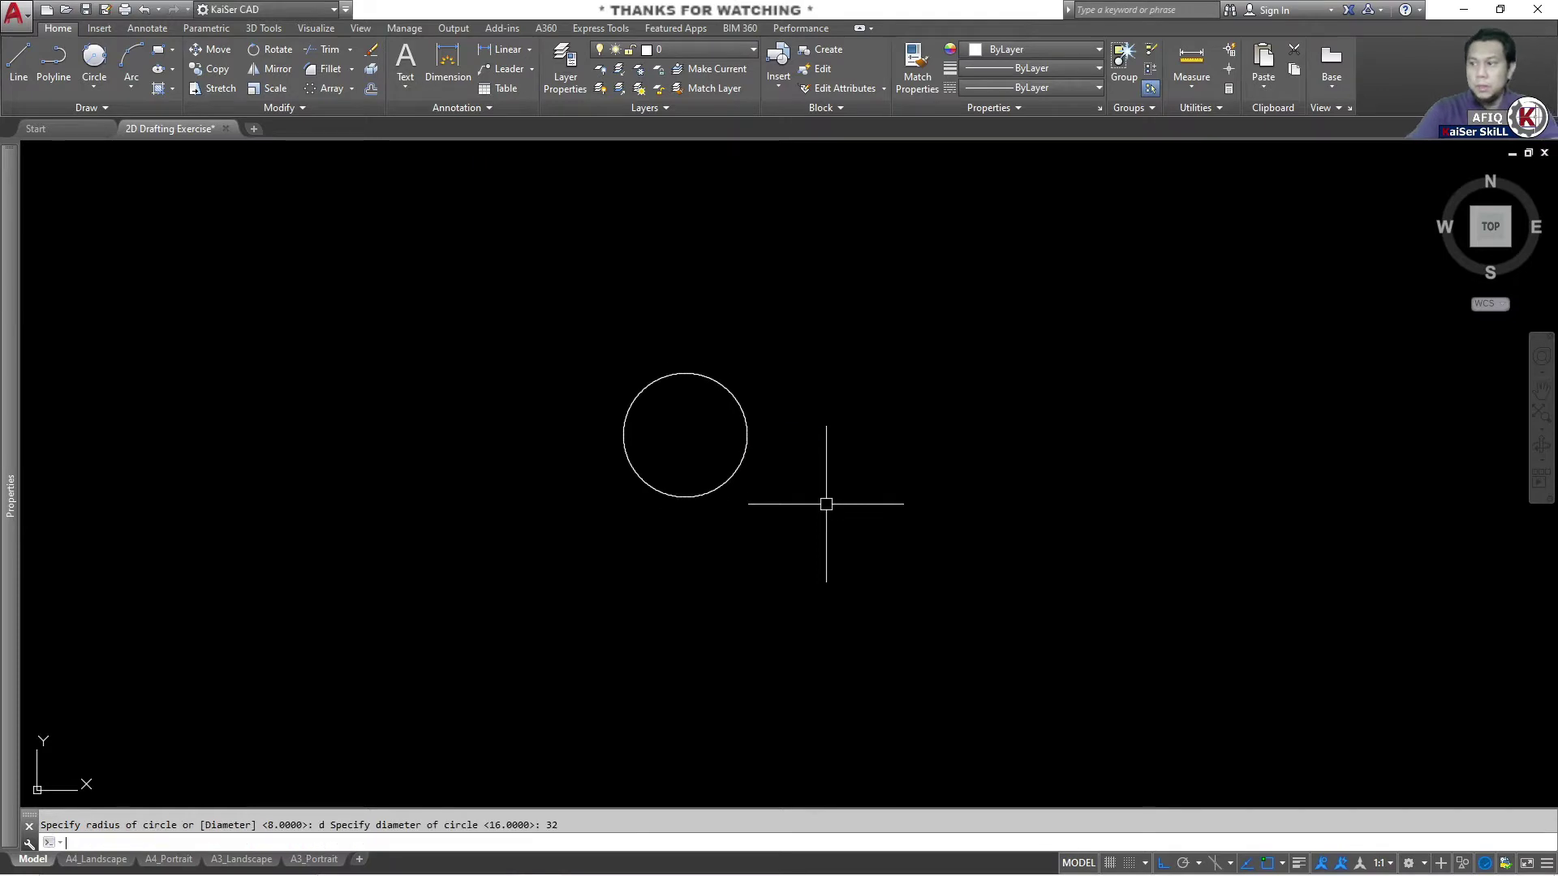
Draw a concentric Ø65 circle on the same centre.
text(c)
key(Return)
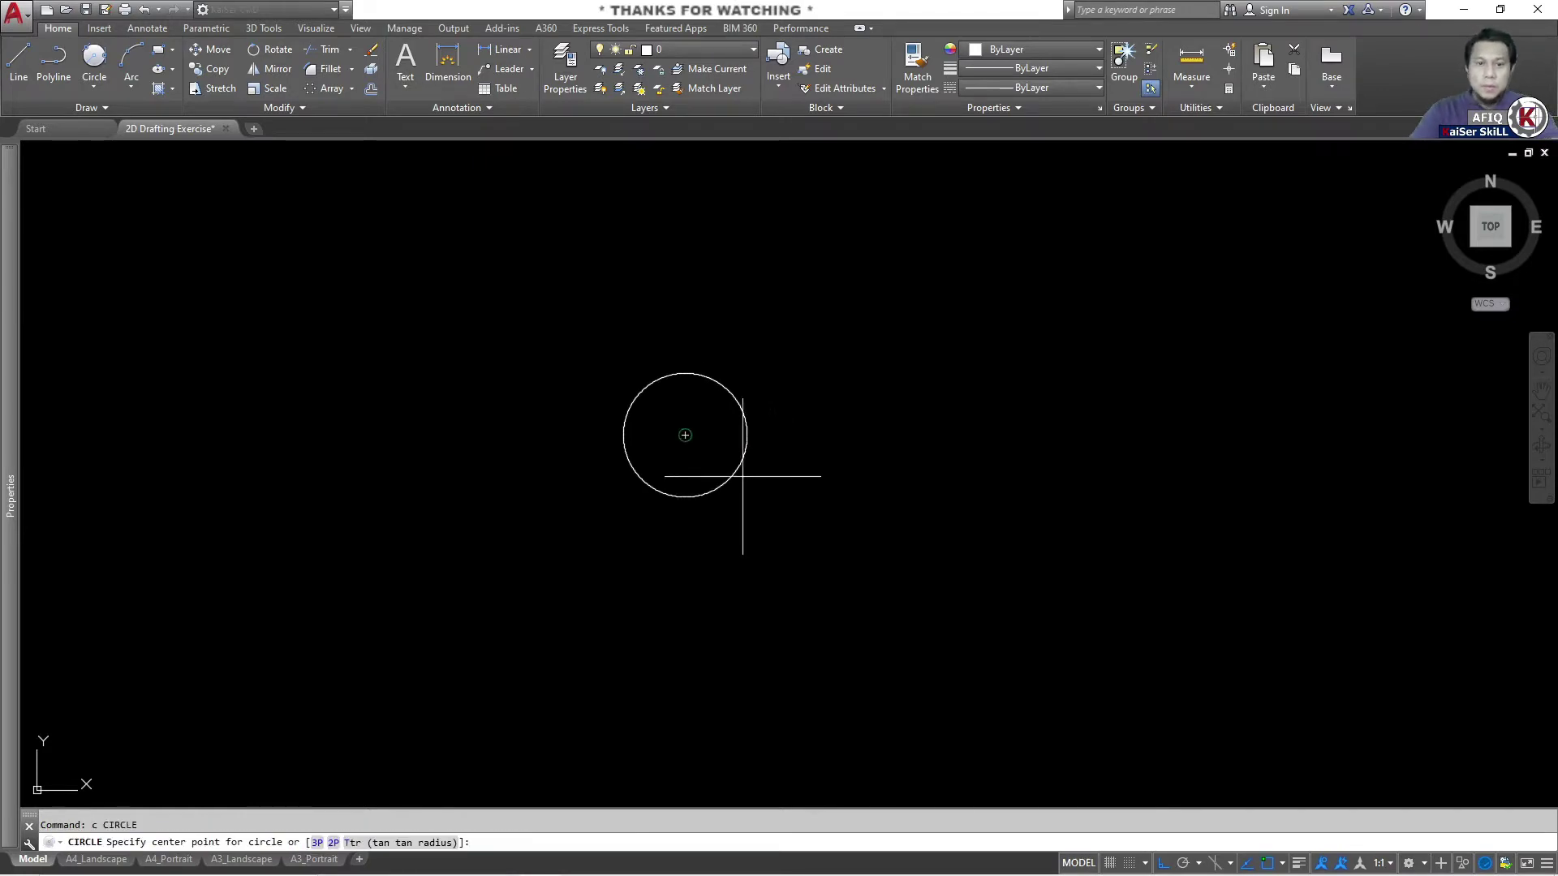
click(730, 475)
text(d)
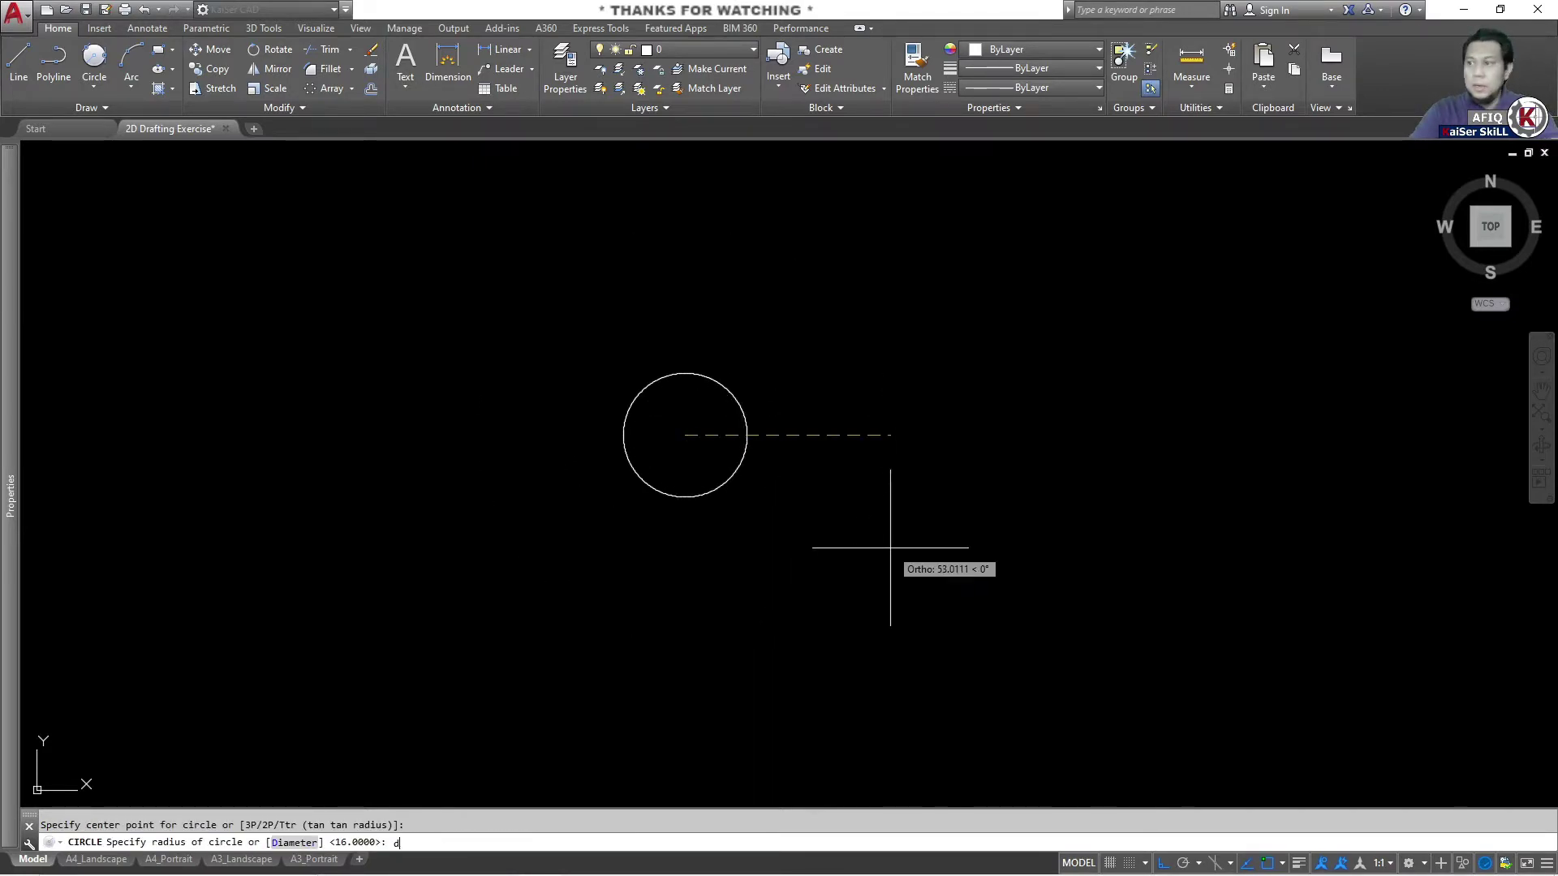
key(Return)
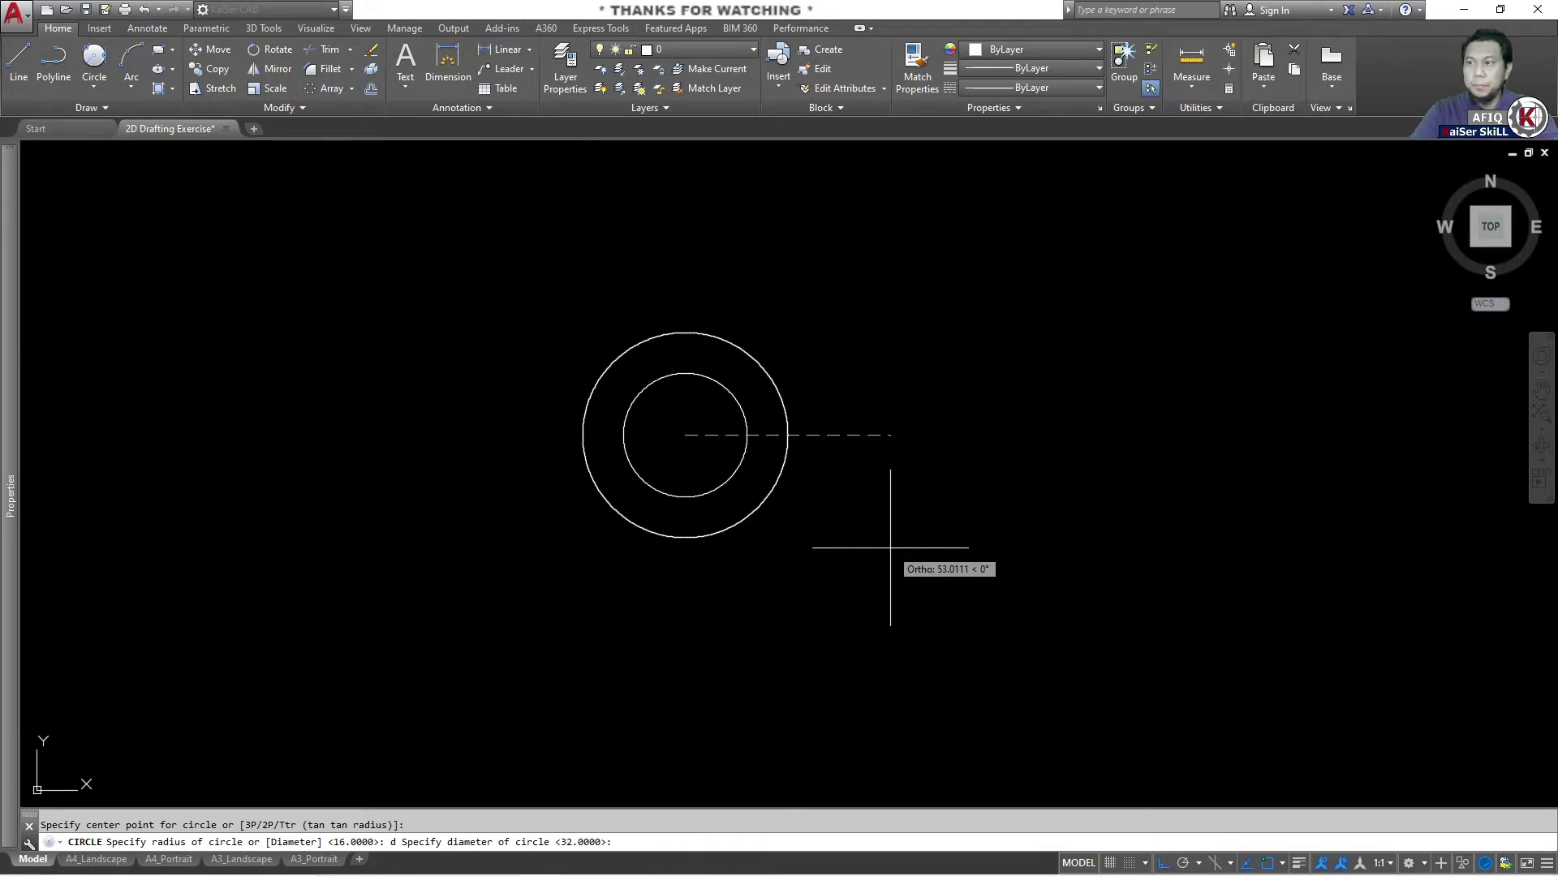
text(65)
key(Return)
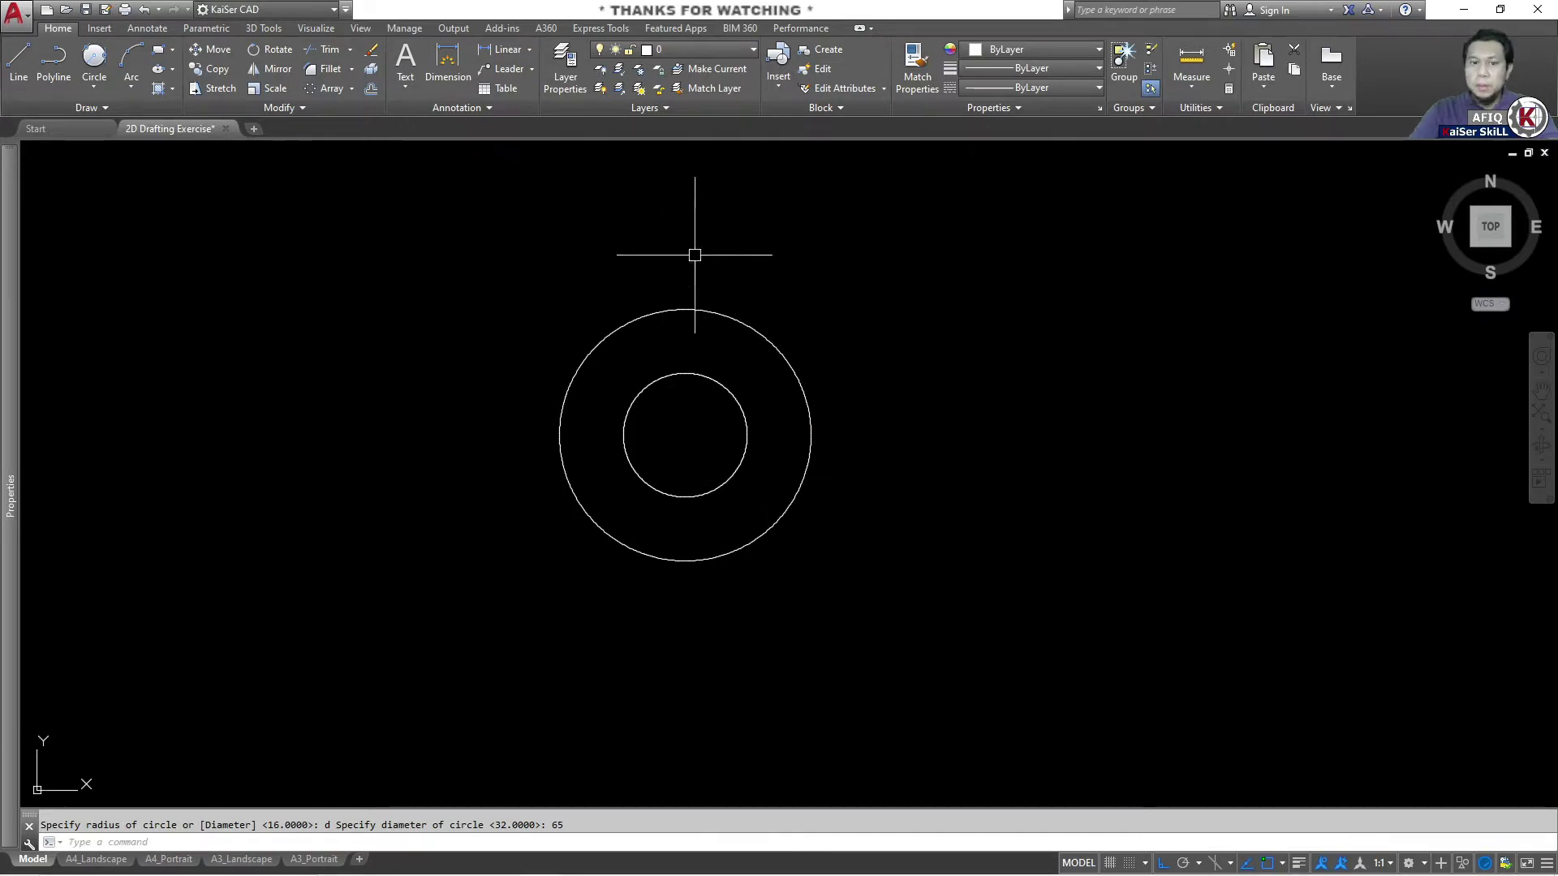
Draw a concentric Ø165 circle, then switch back to the reference PDF.
text(c)
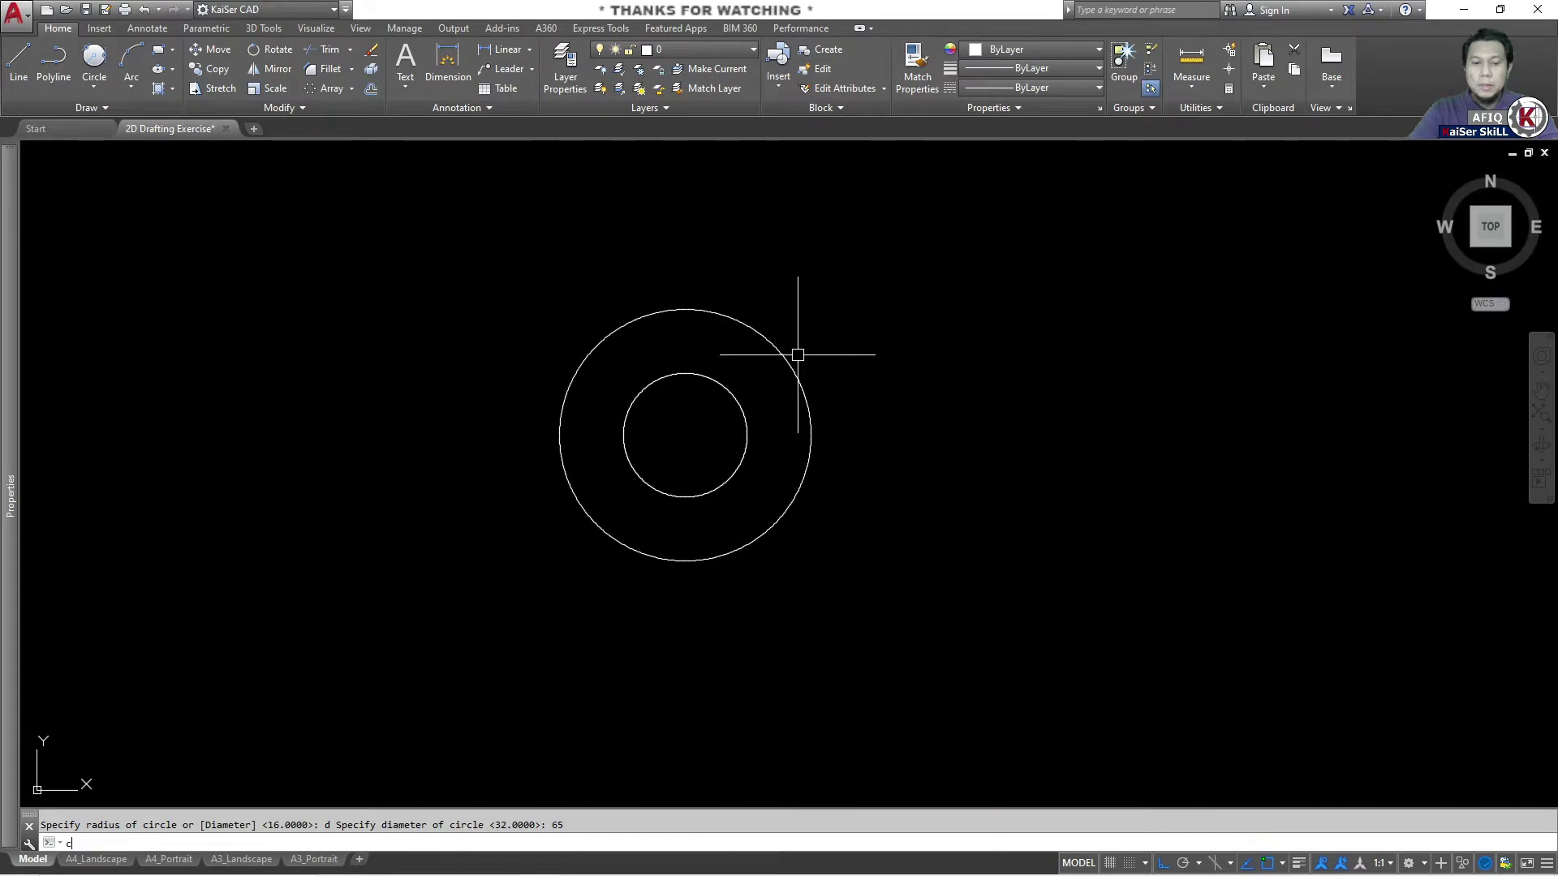
key(Return)
click(790, 347)
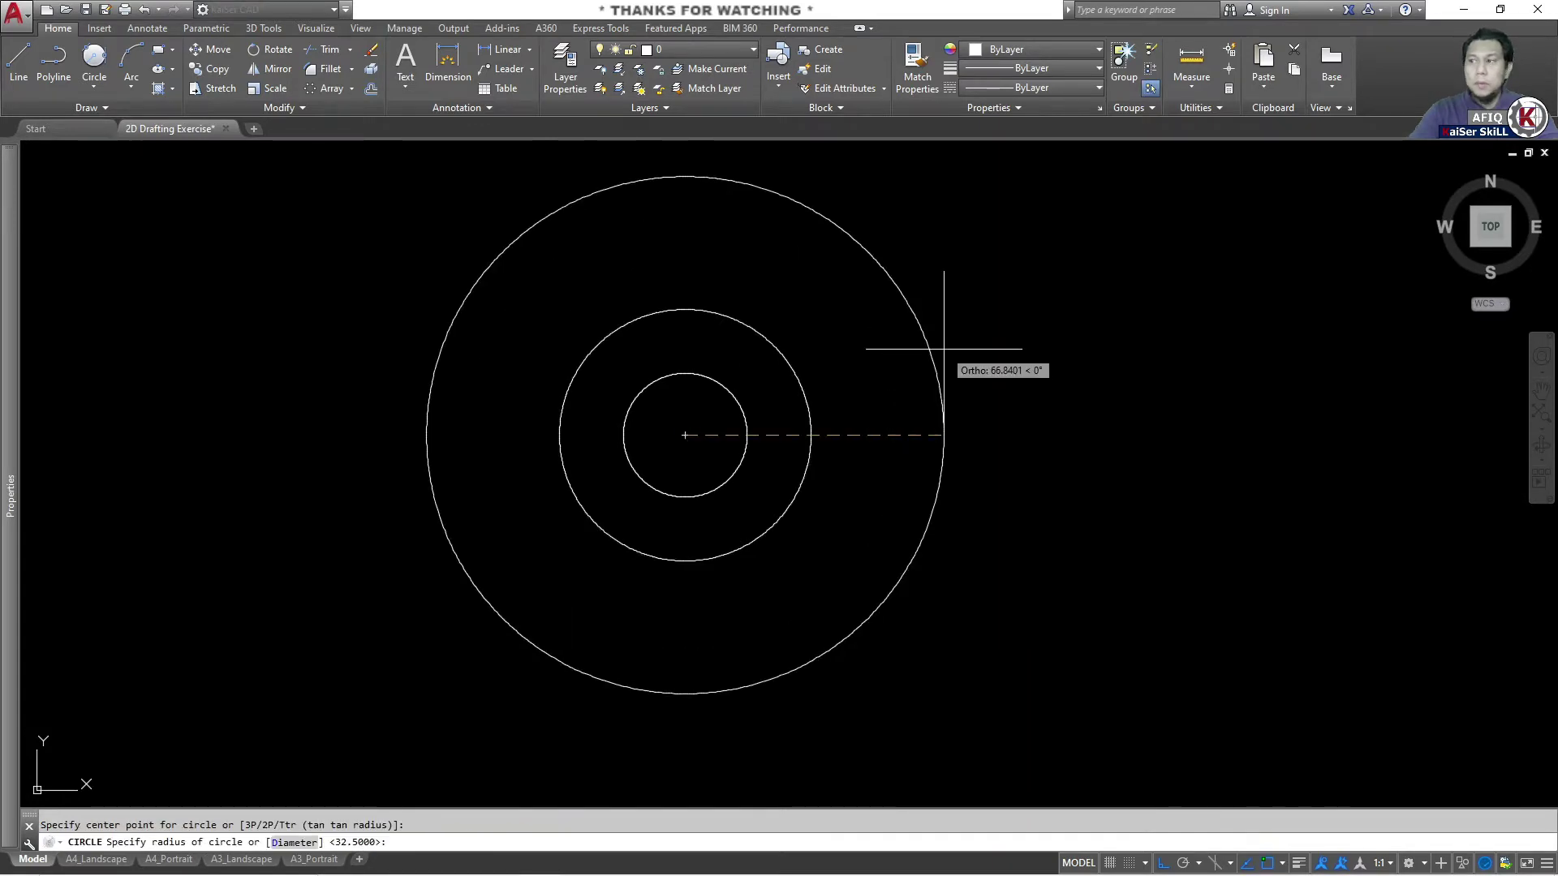
text(d)
key(Return)
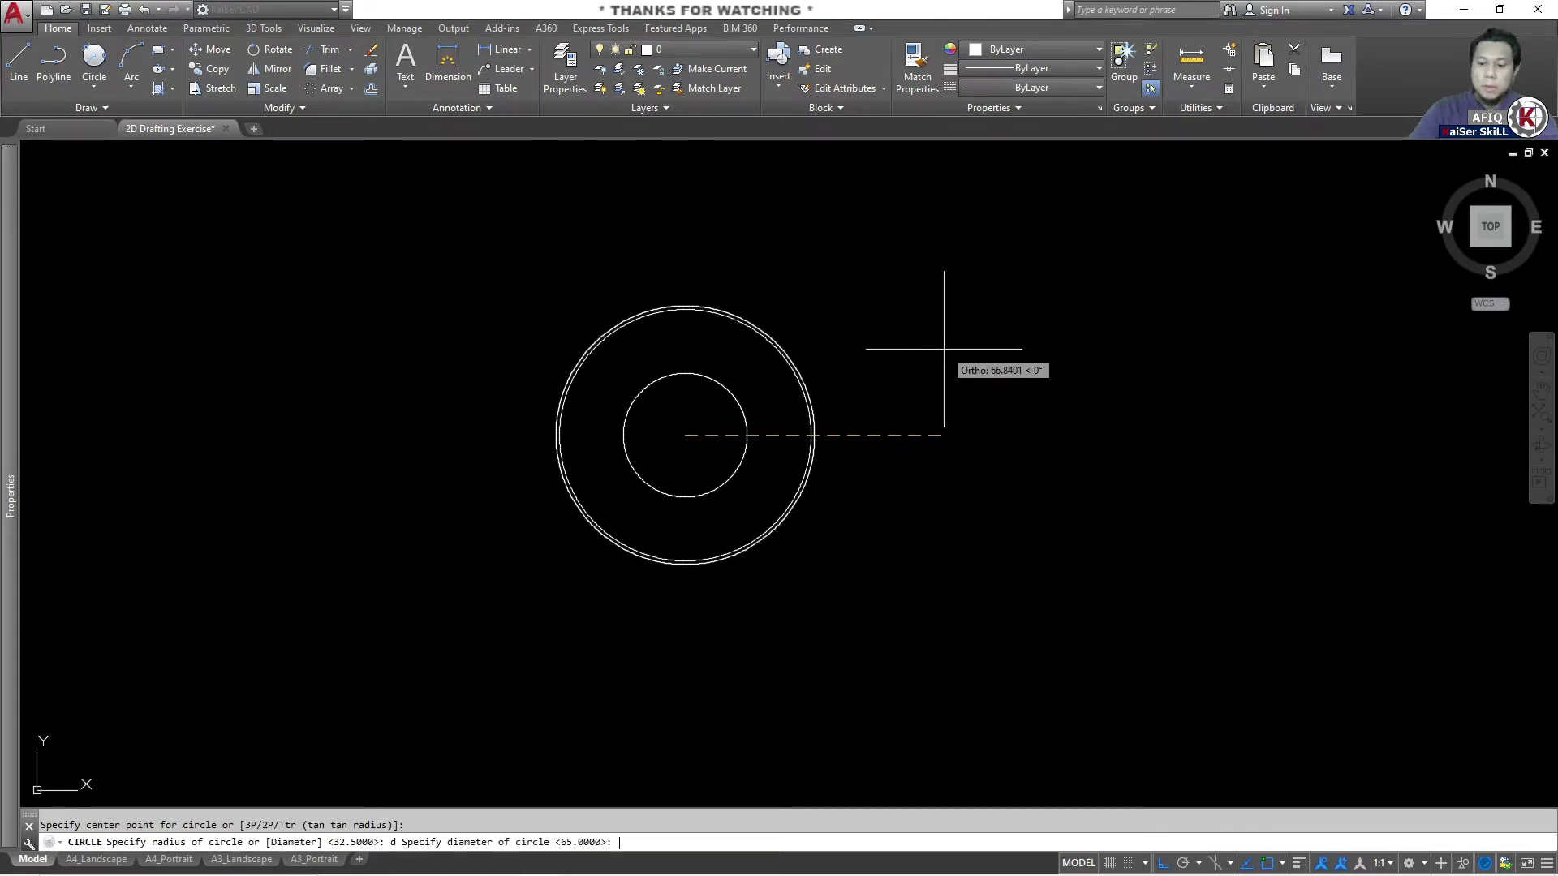
text(165)
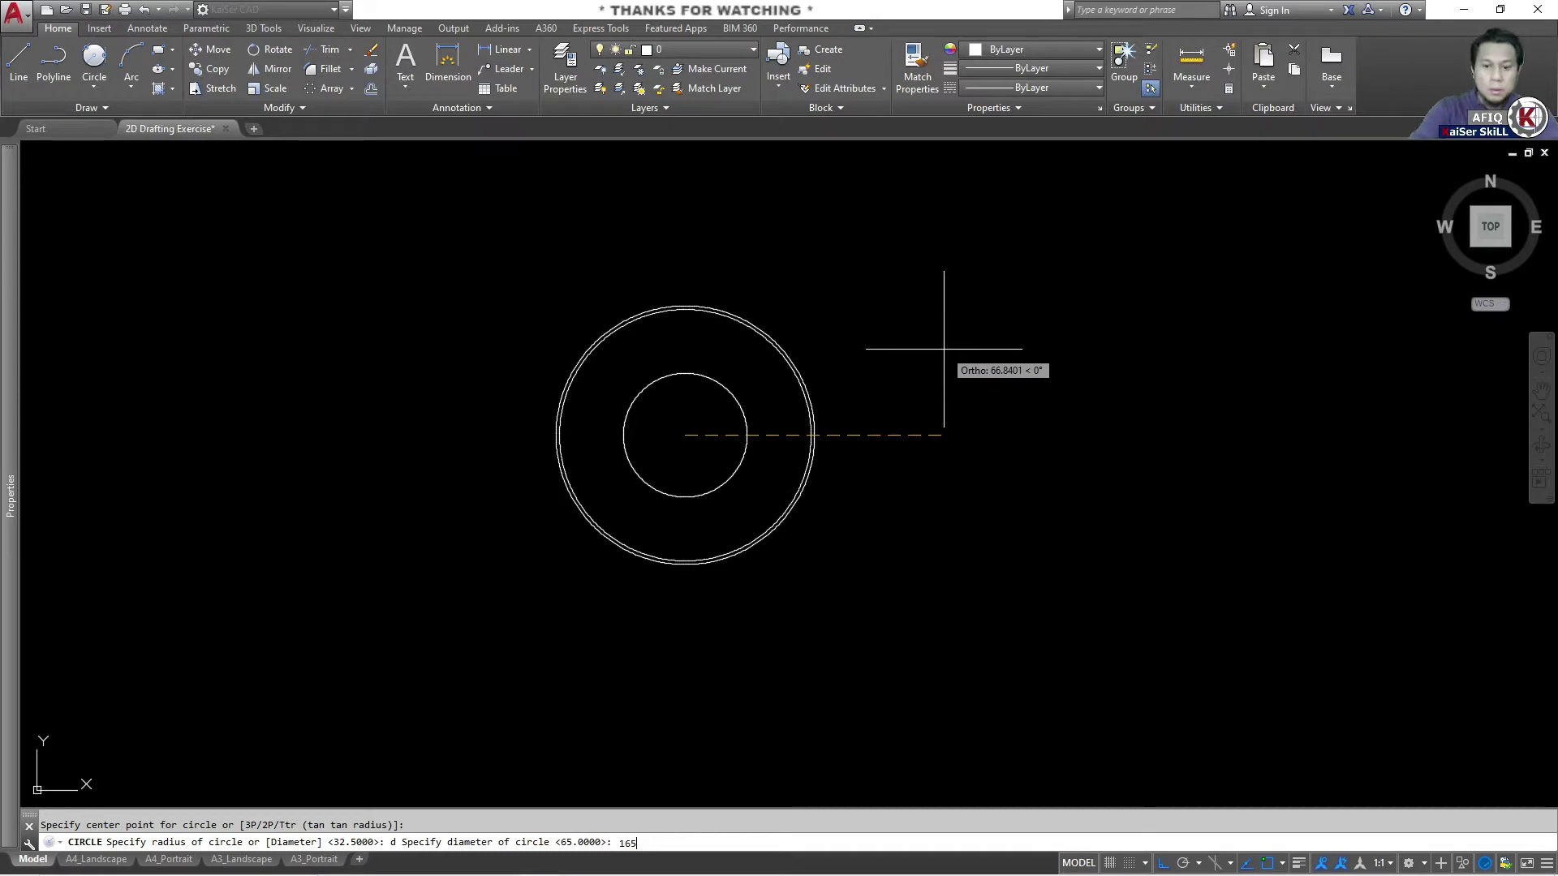
key(Return)
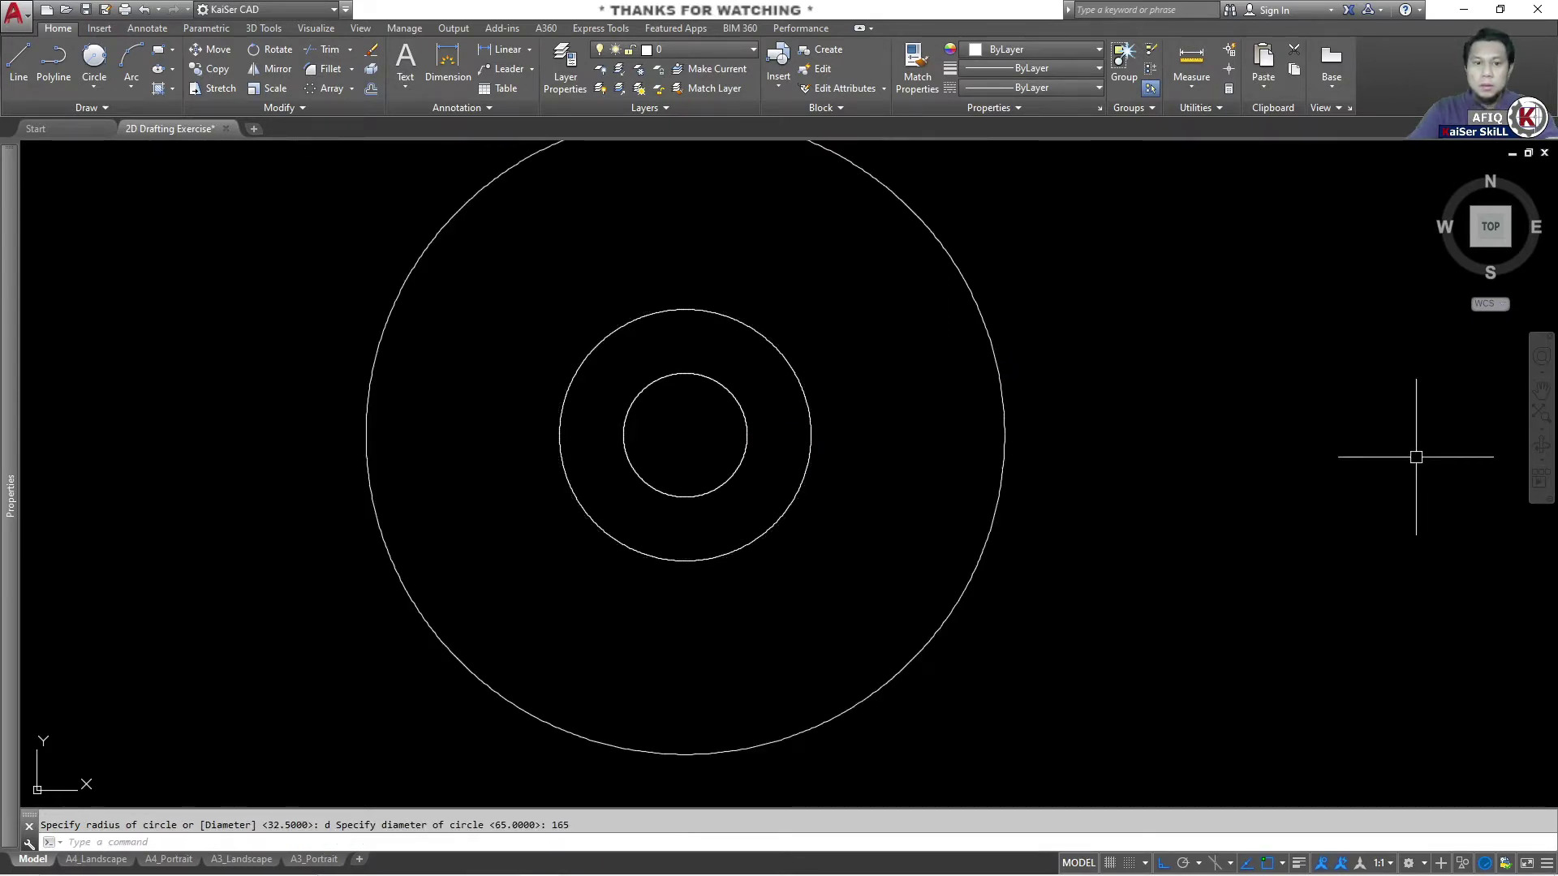
key(alt+Tab)
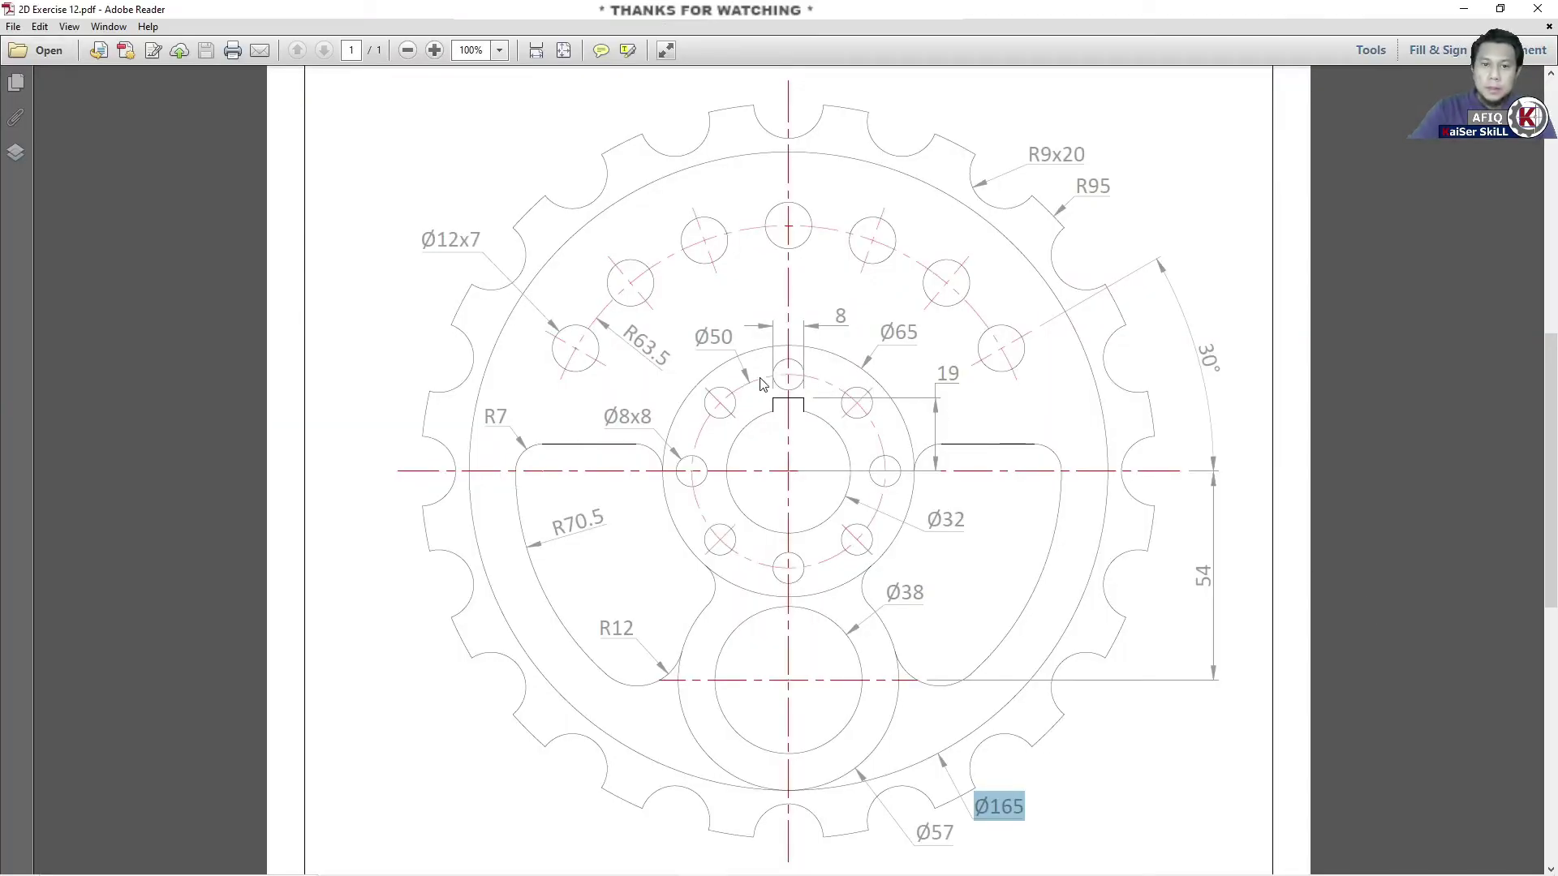
Note the Ø50 dimension in the PDF and draw a Ø50 circle on the shared centre.
drag(732, 339, 690, 338)
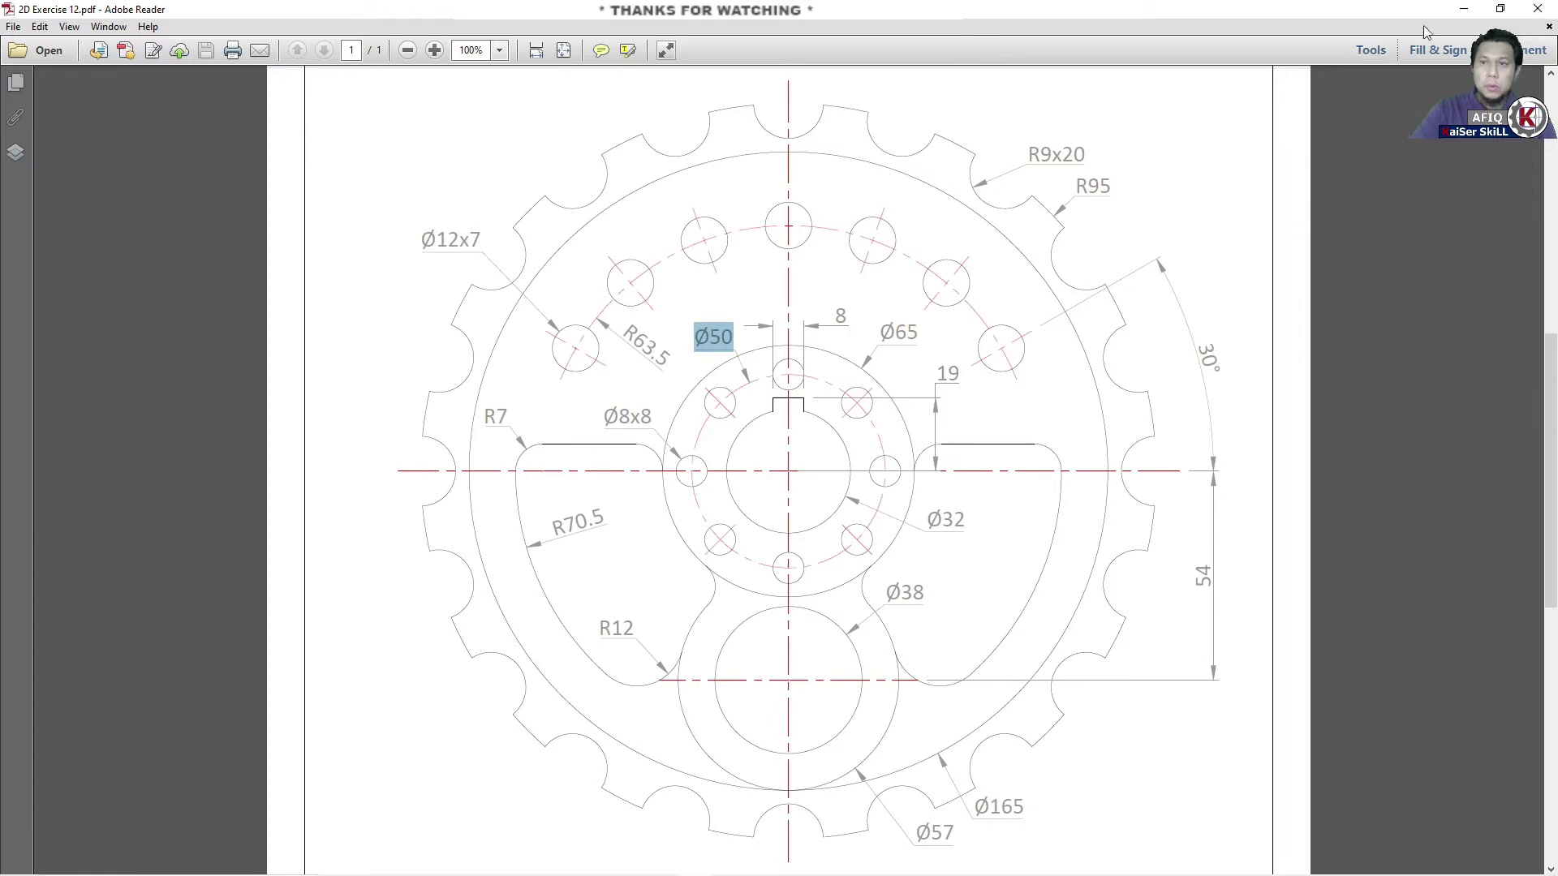
click(1467, 16)
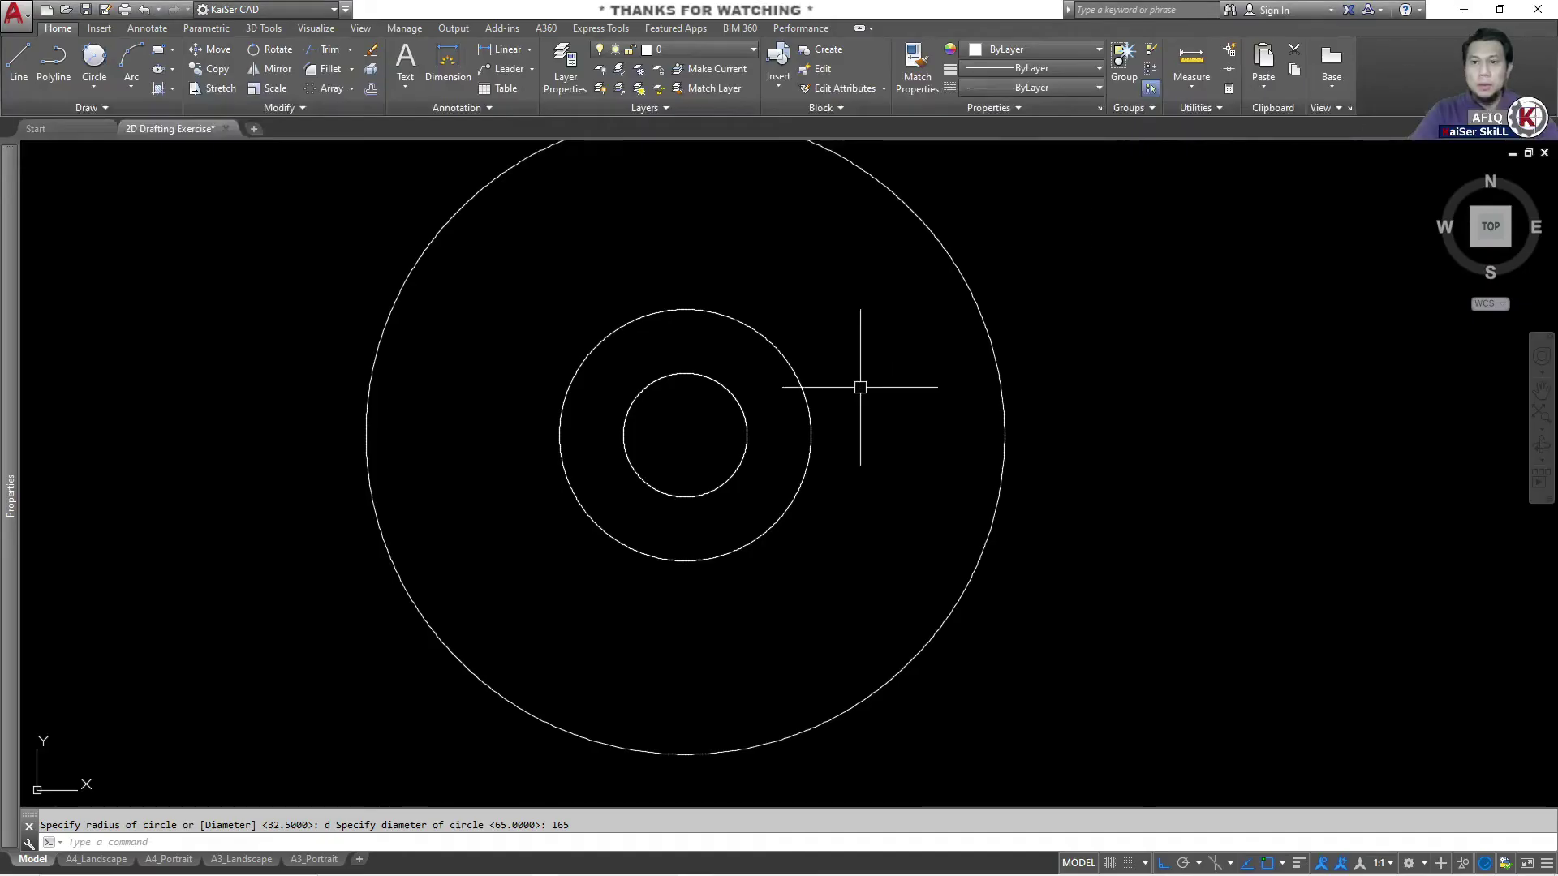
click(812, 431)
text(c)
key(Return)
click(813, 431)
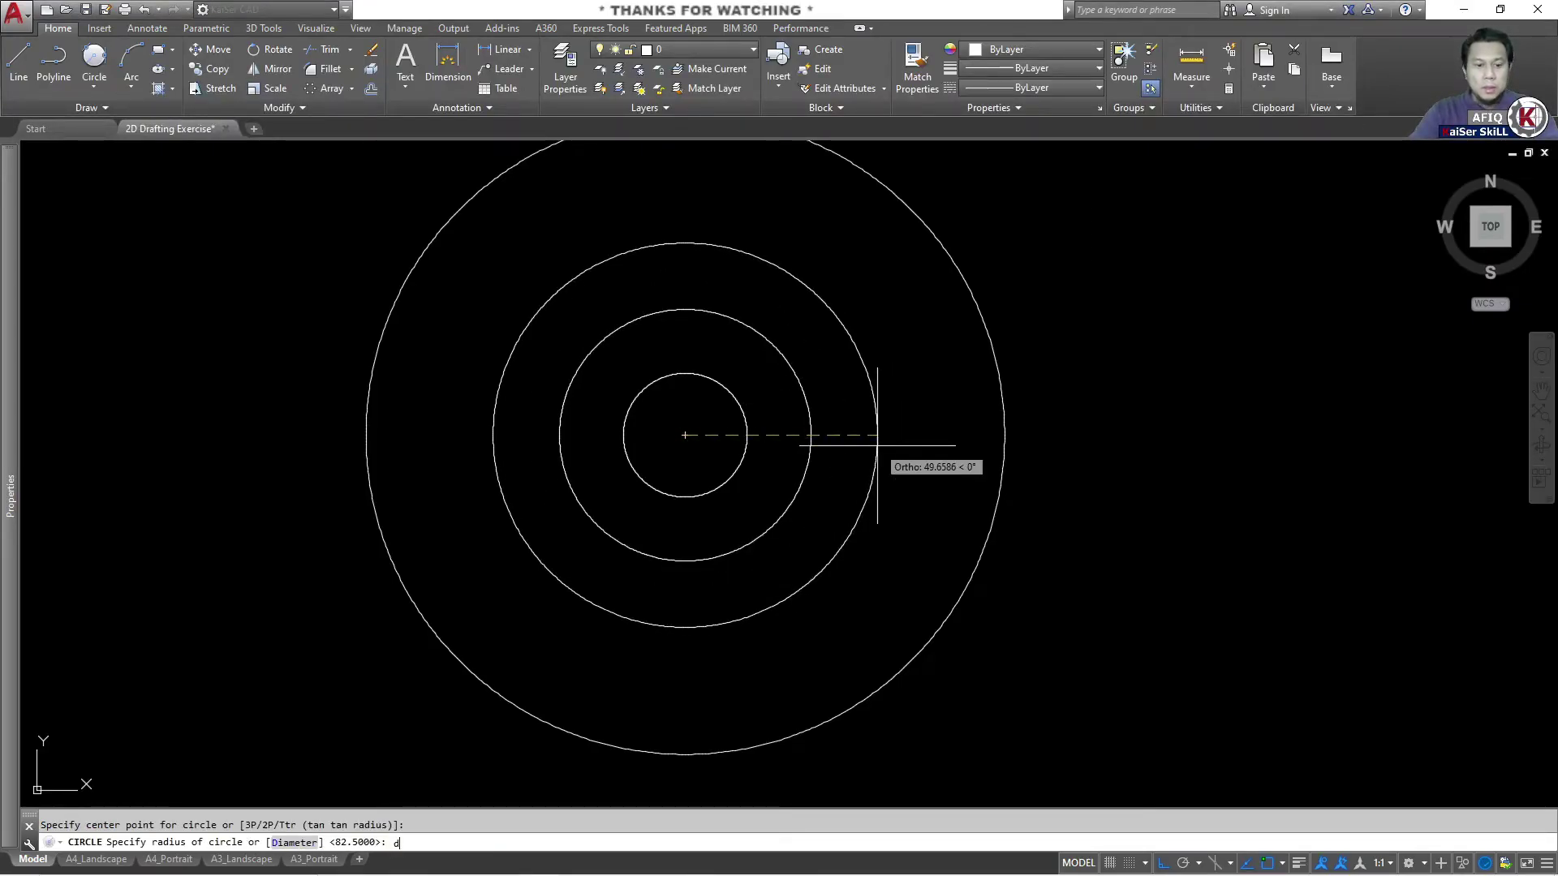
key(Return)
text(125)
key(Return)
key(Escape)
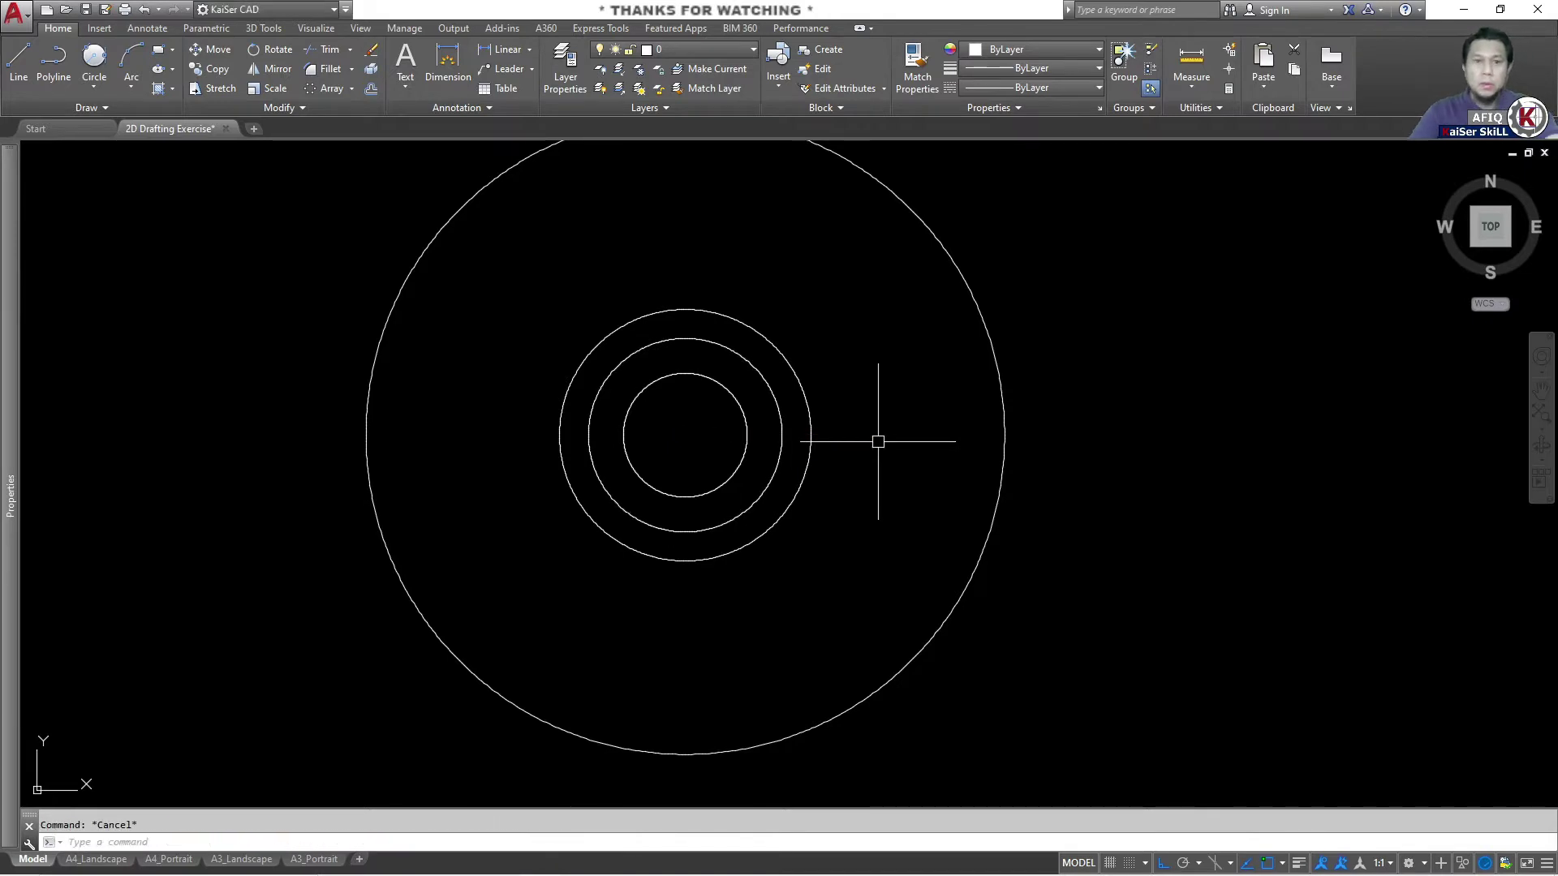
Put the Ø50 circle on the Center Line layer, then highlight R70.5 in the PDF.
click(734, 351)
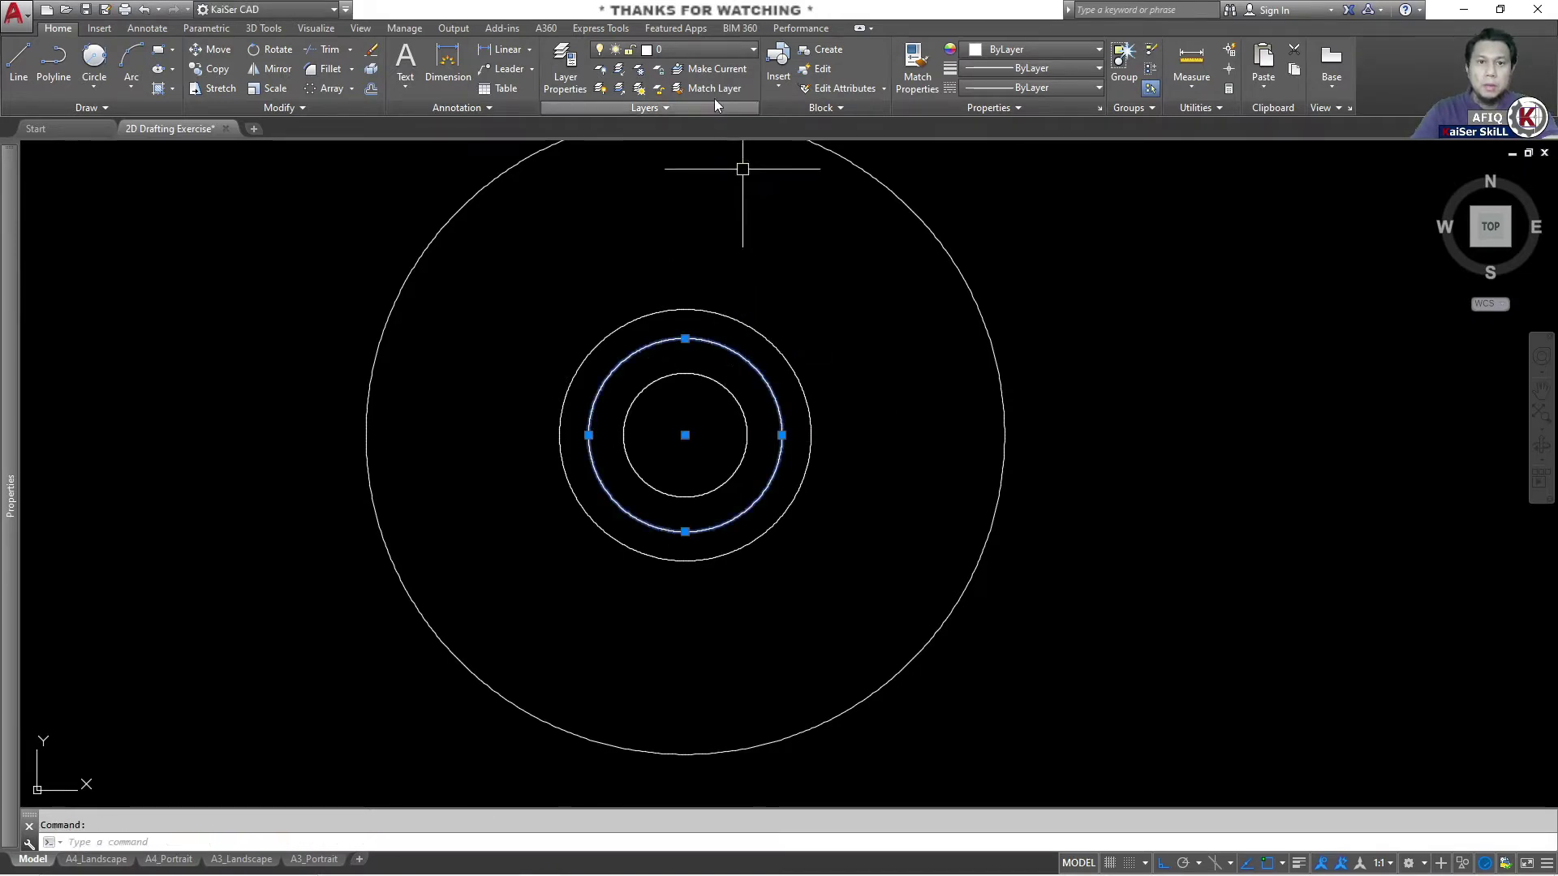
click(711, 53)
click(699, 109)
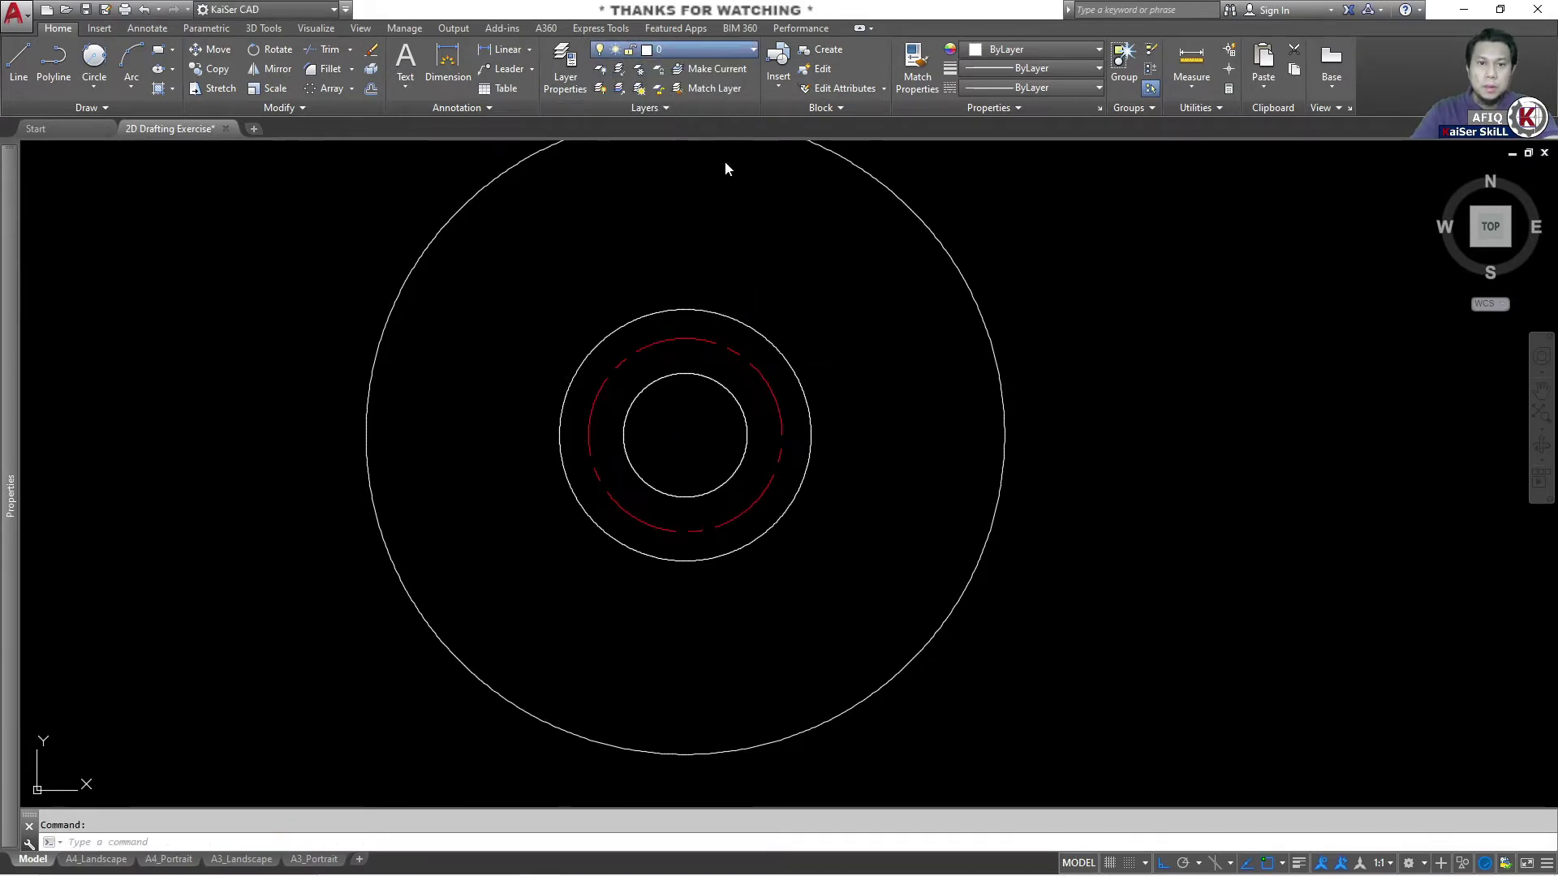
key(Escape)
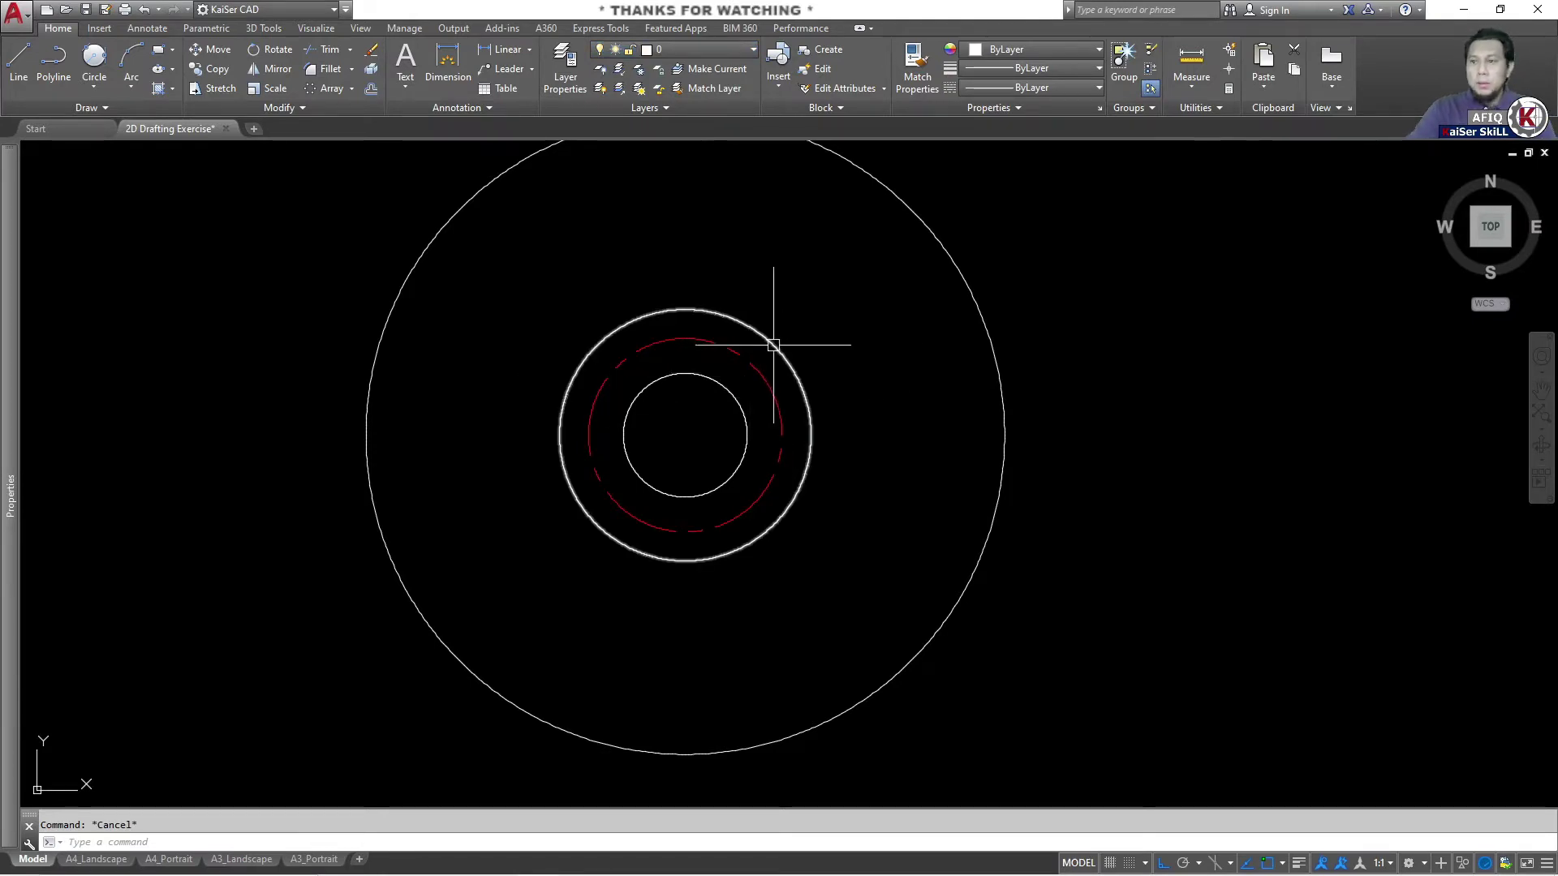
mouse_move(1489, 226)
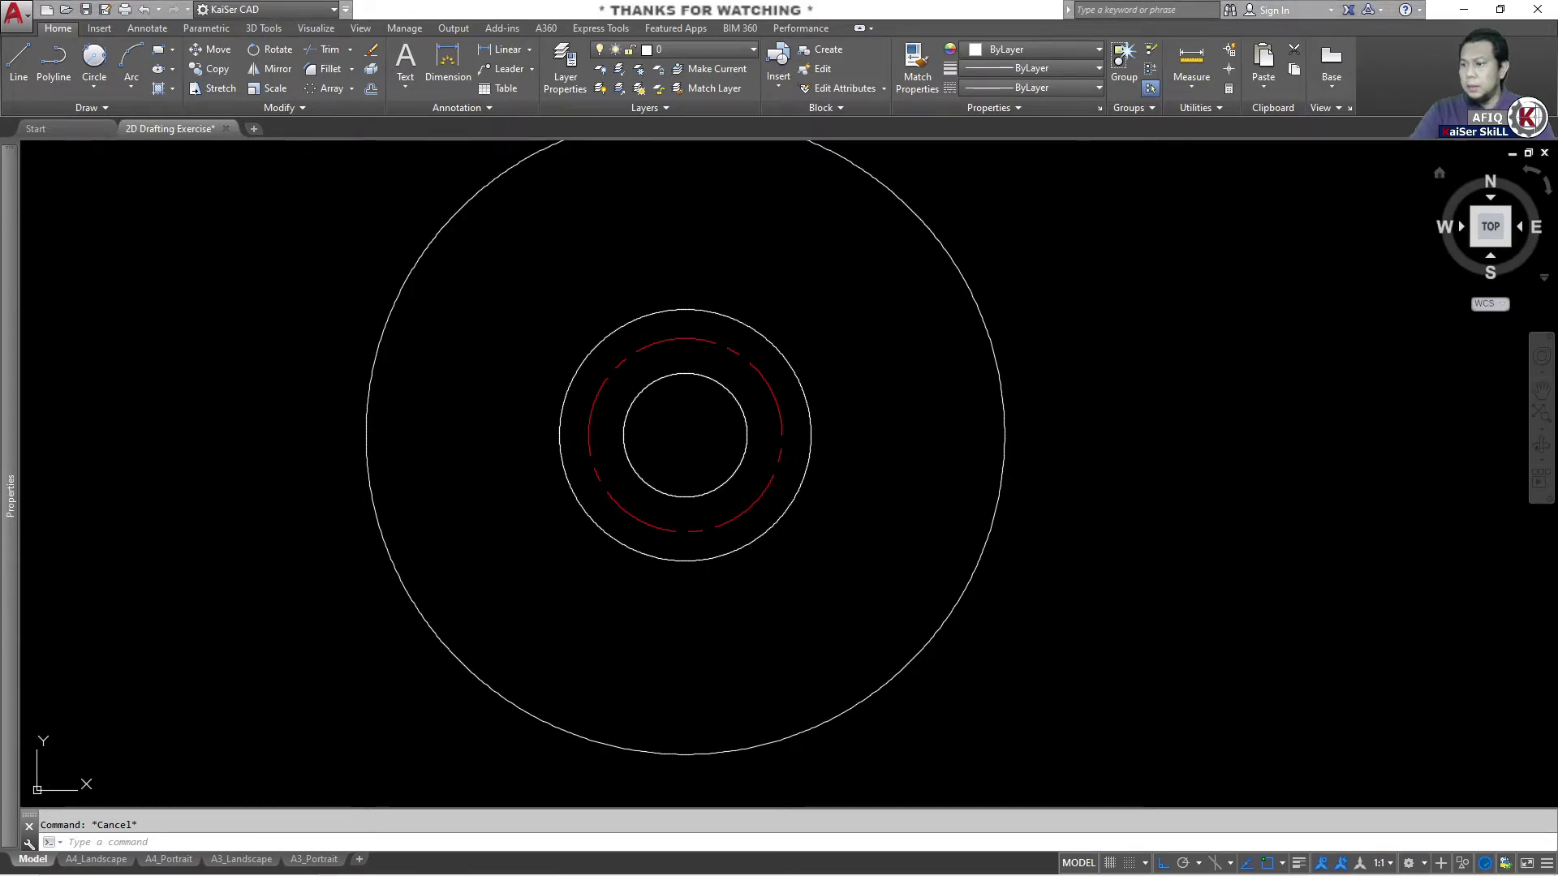
key(alt+Tab)
drag(601, 515, 552, 520)
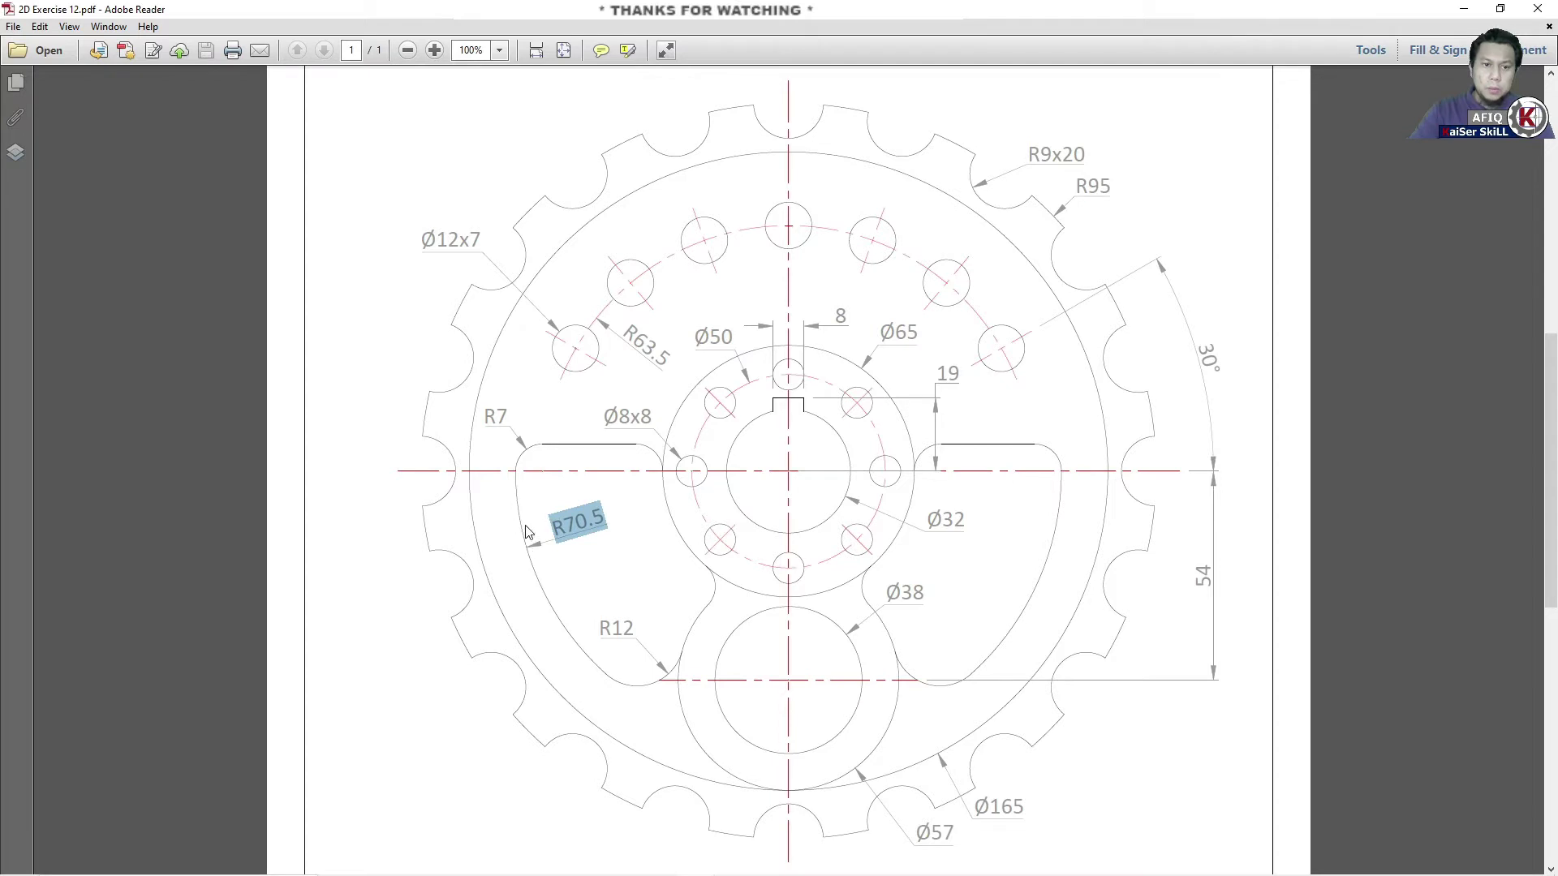
Draw an R70.5 circle on the shared centre.
click(1463, 10)
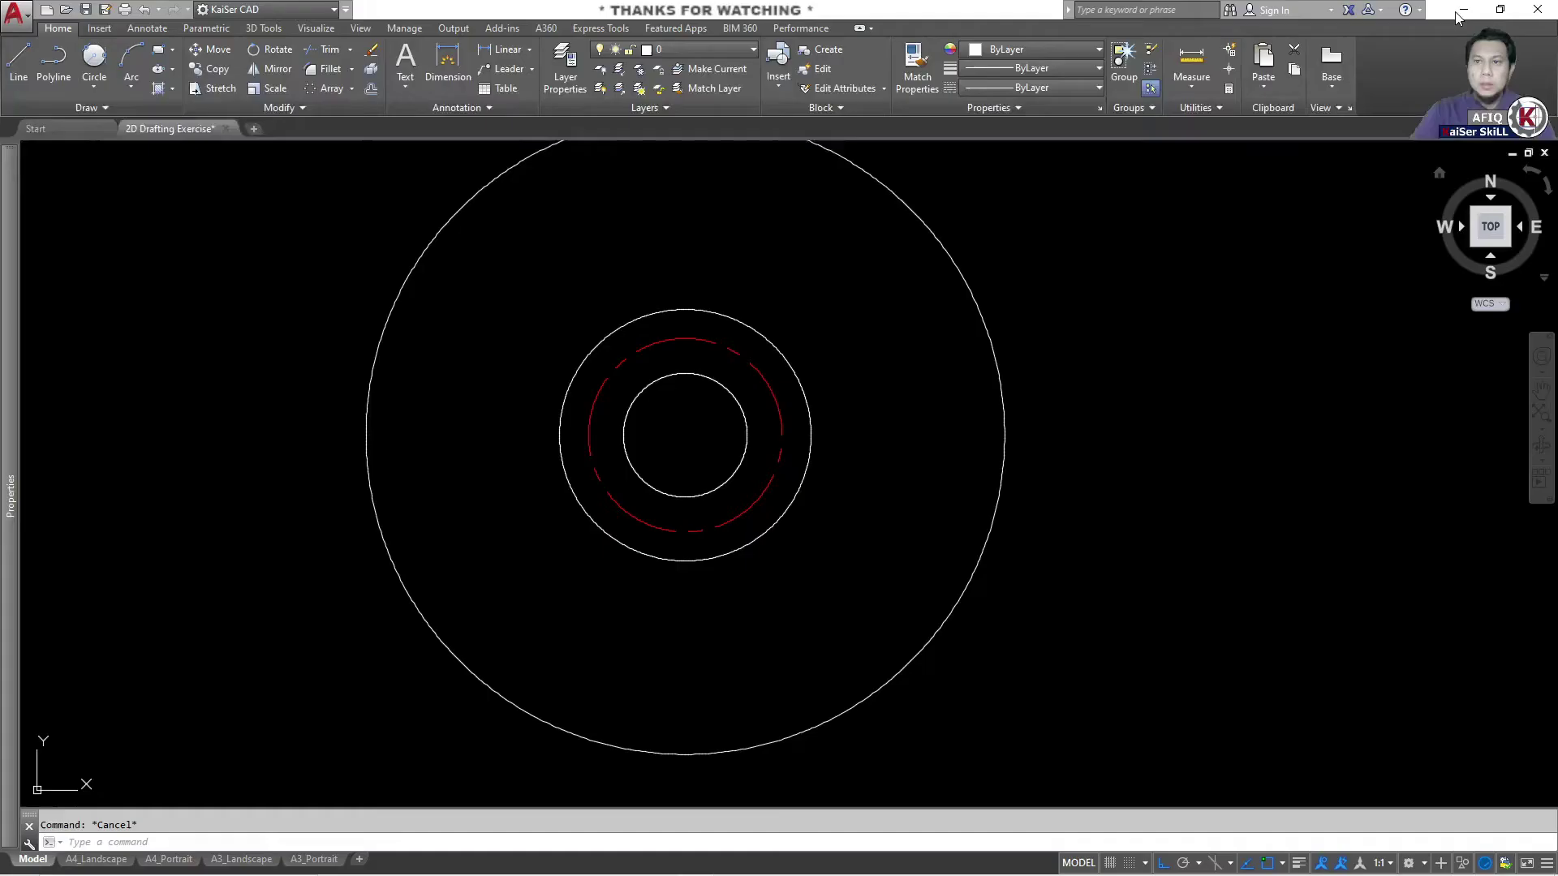
text(c)
key(Return)
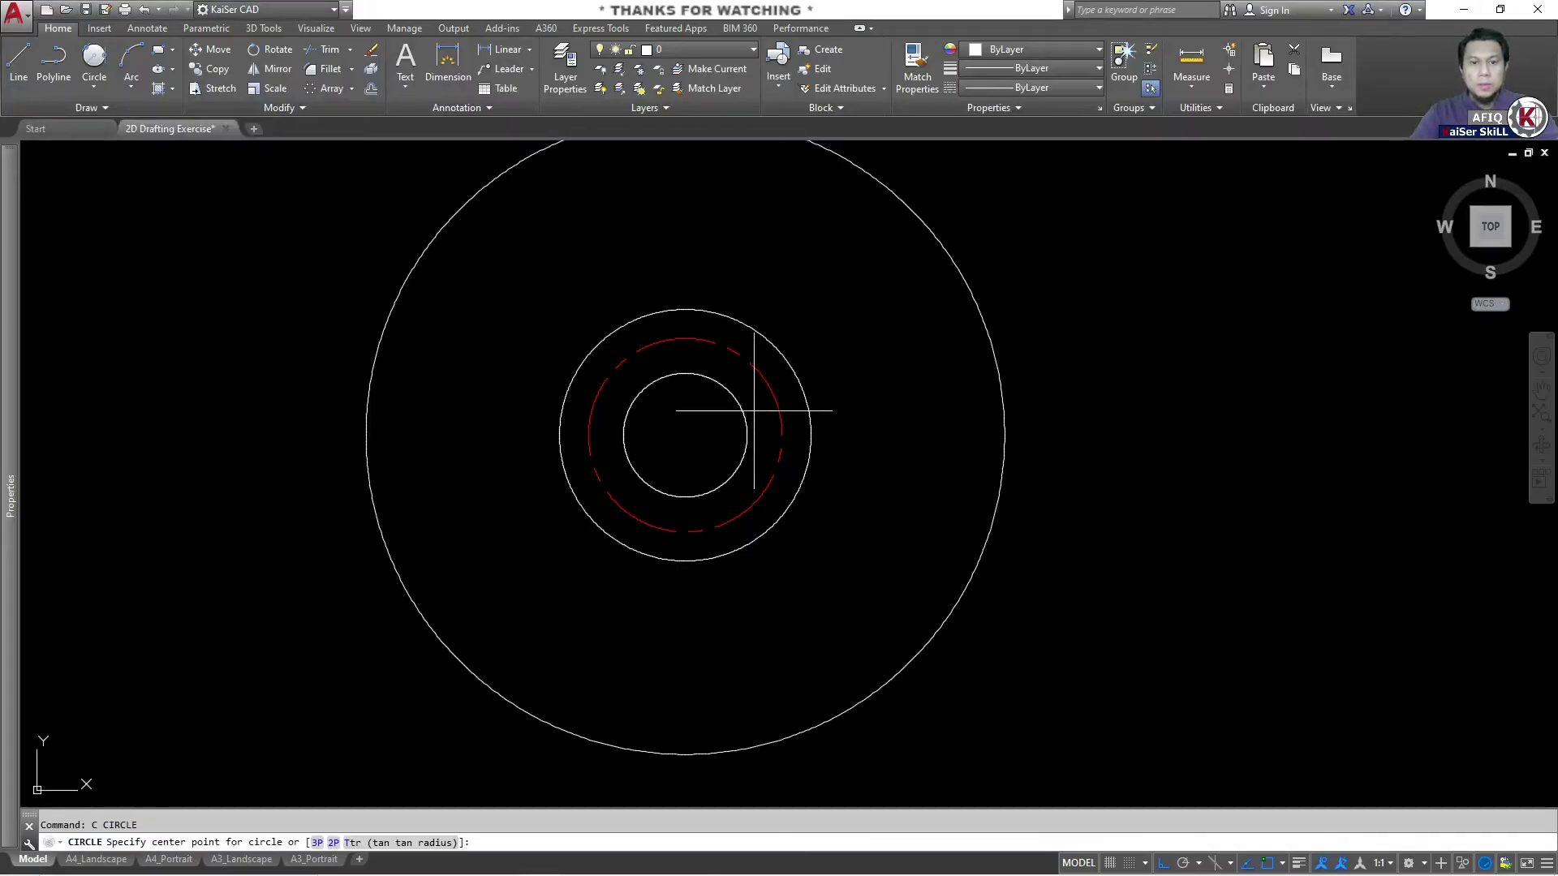
click(744, 414)
text(70.5)
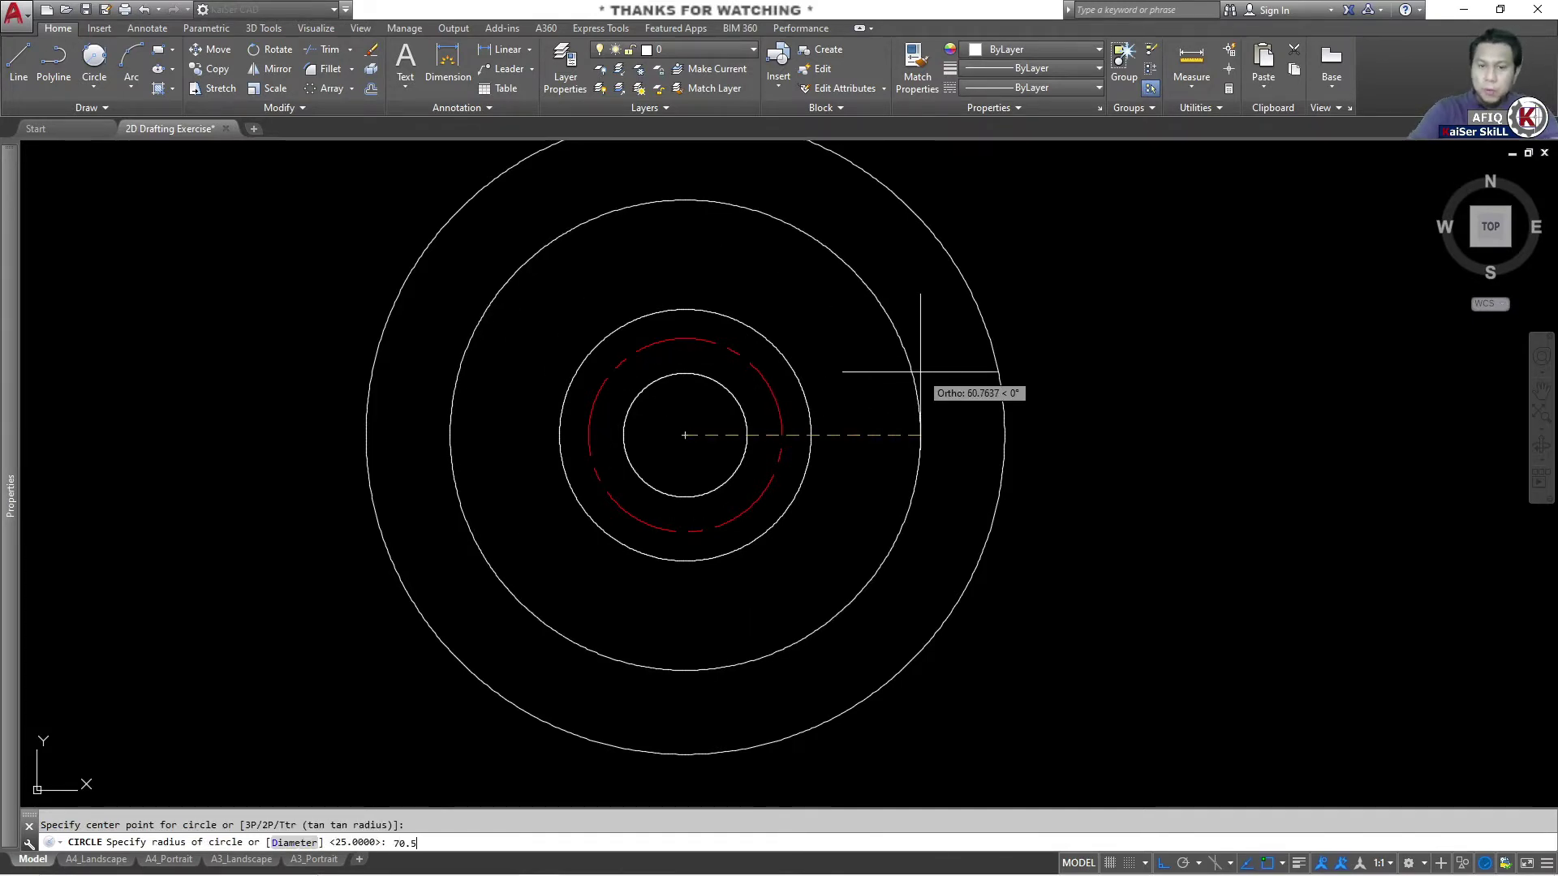
key(Return)
key(Escape)
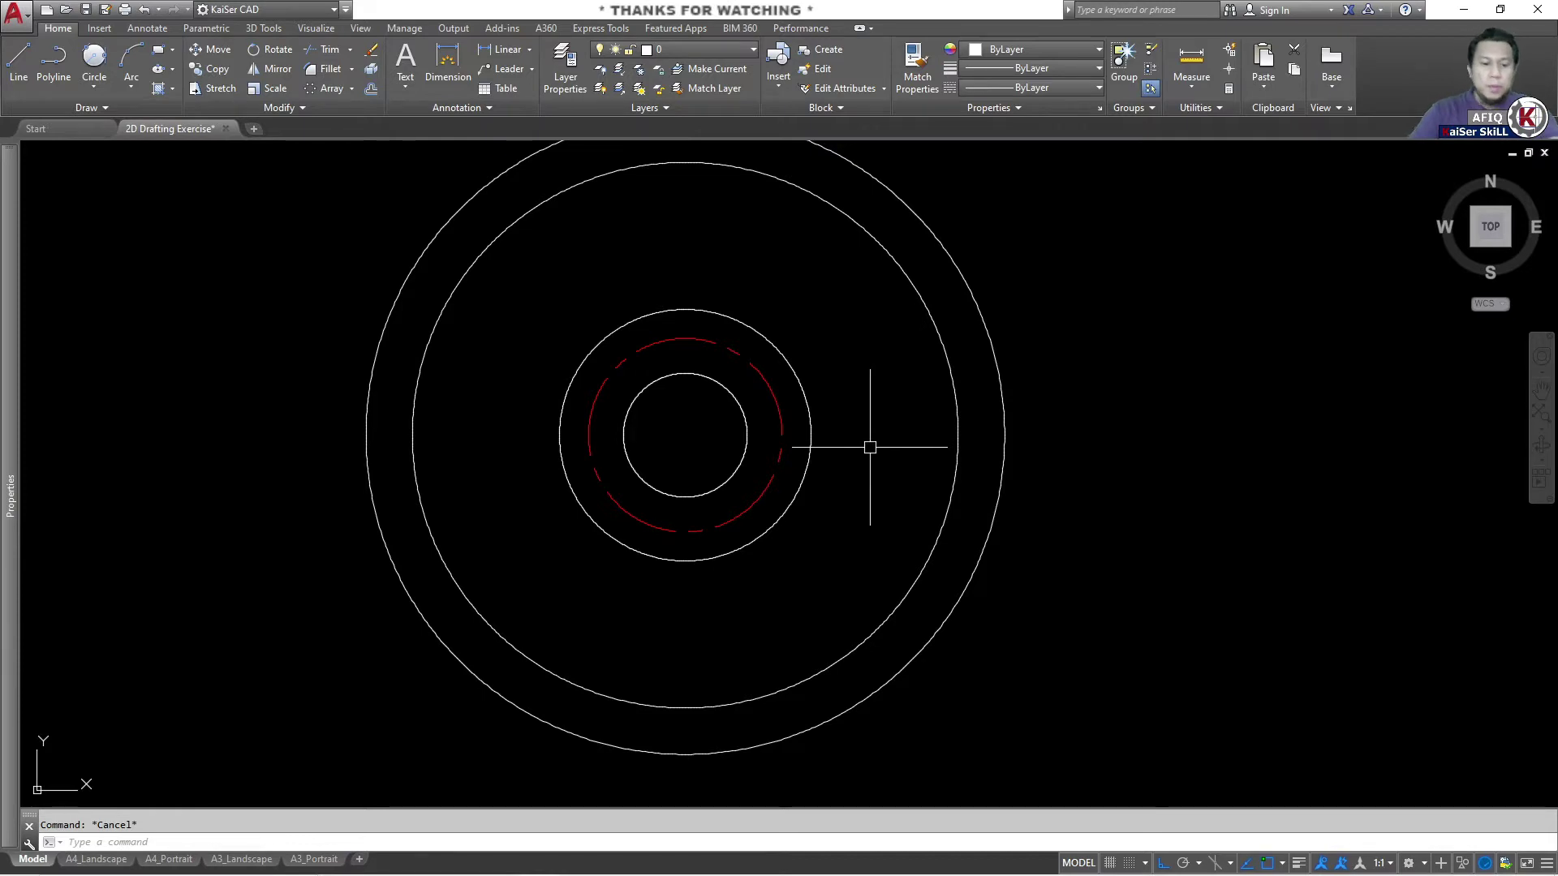
Add a horizontal construction line through the centre, then return to the PDF.
text(xl)
key(Return)
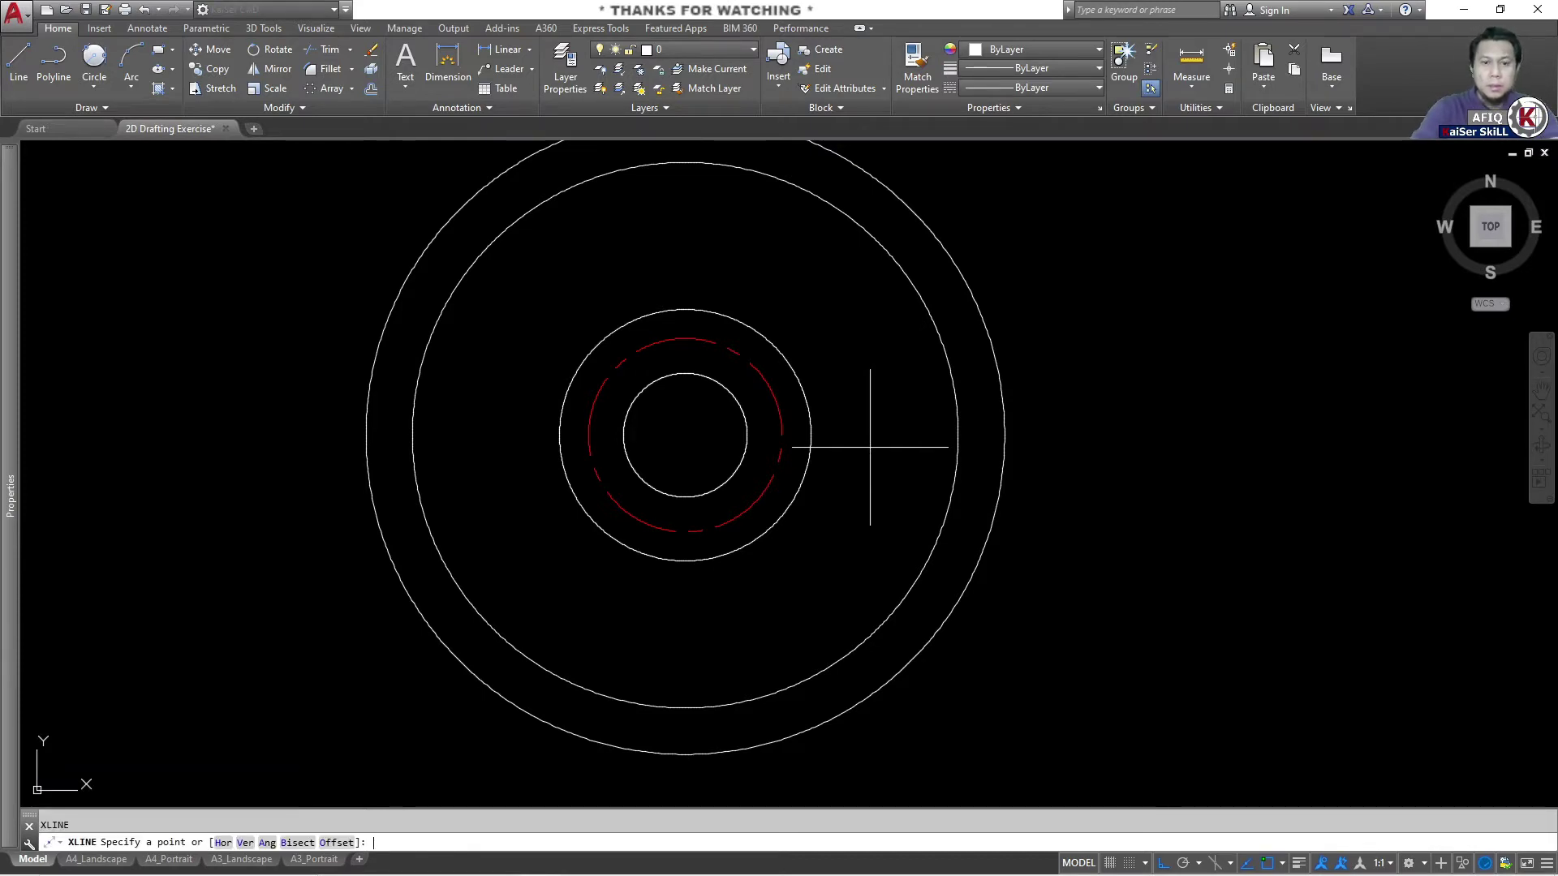
text(h)
key(Return)
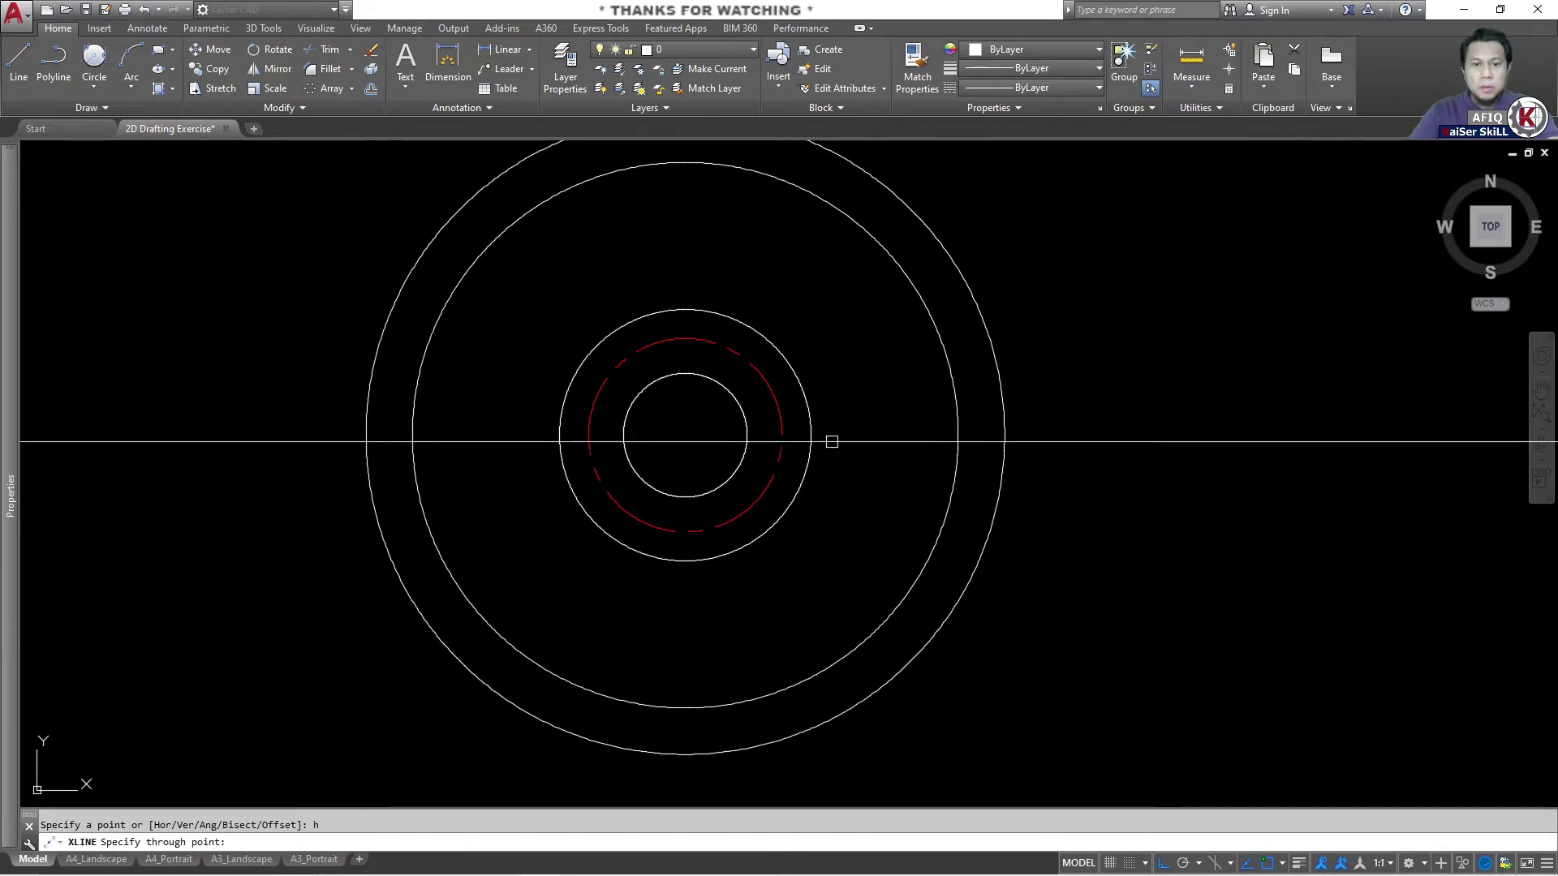
click(812, 437)
key(Escape)
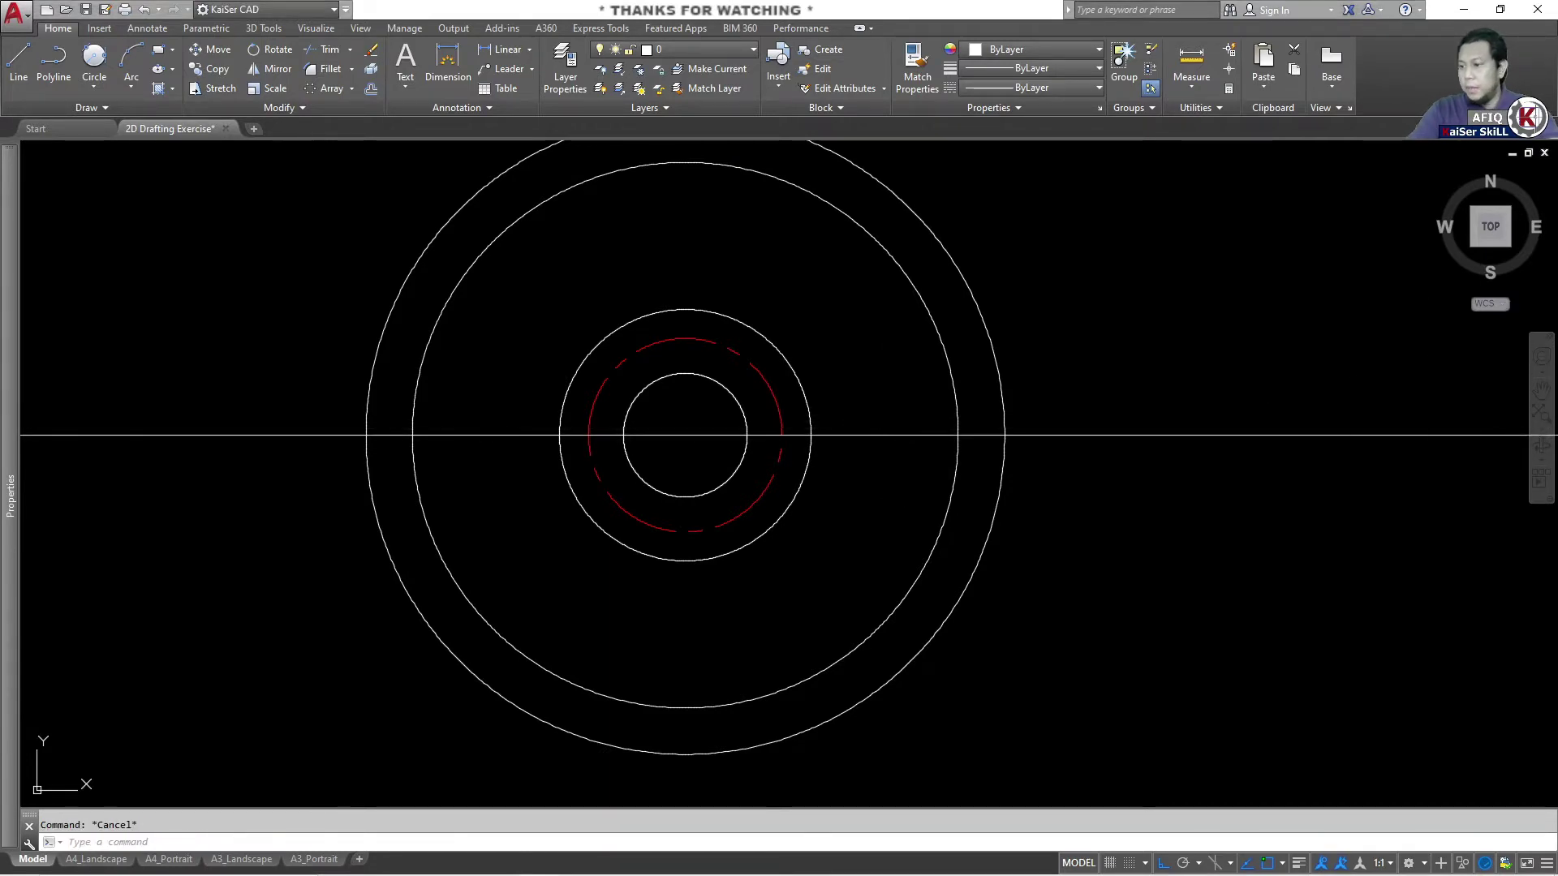
key(alt+Tab)
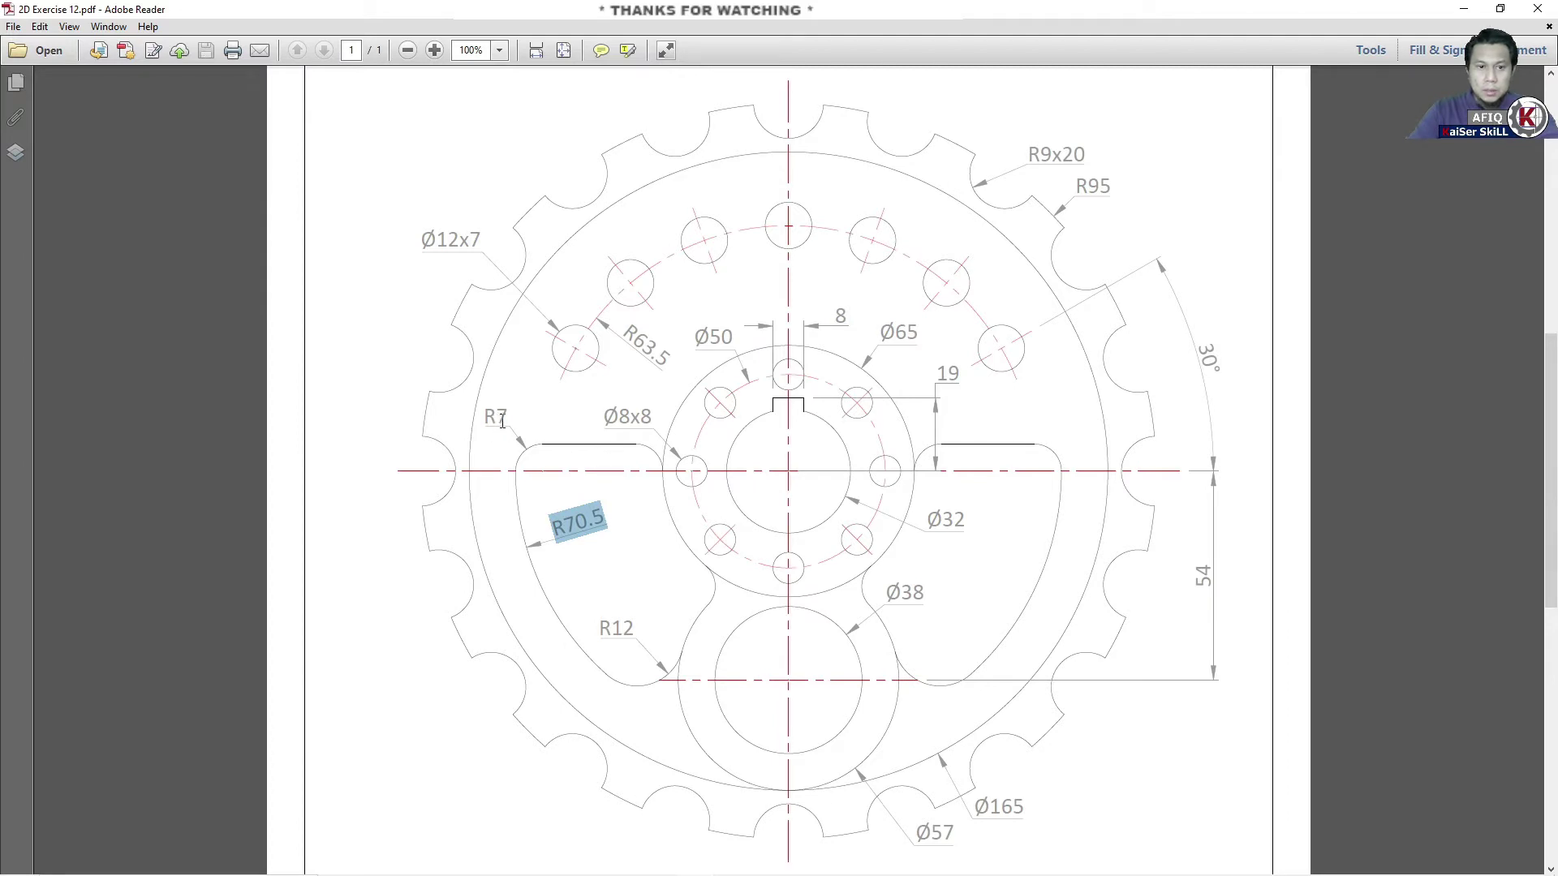
Check the R7 dimension, then move the horizontal construction line 7 units upward.
drag(506, 419, 483, 419)
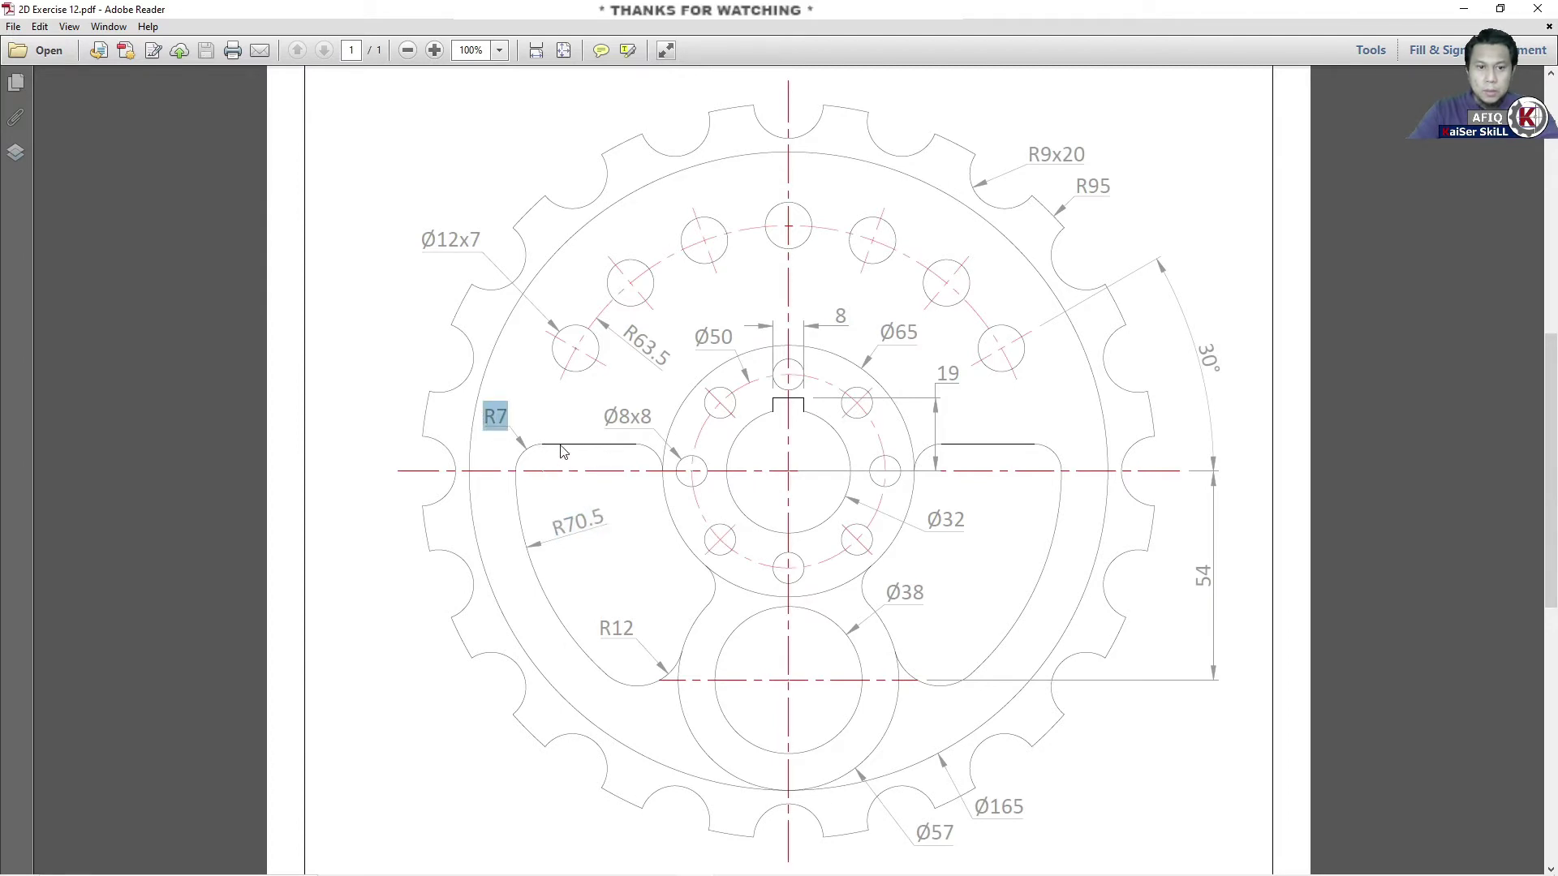
click(1464, 9)
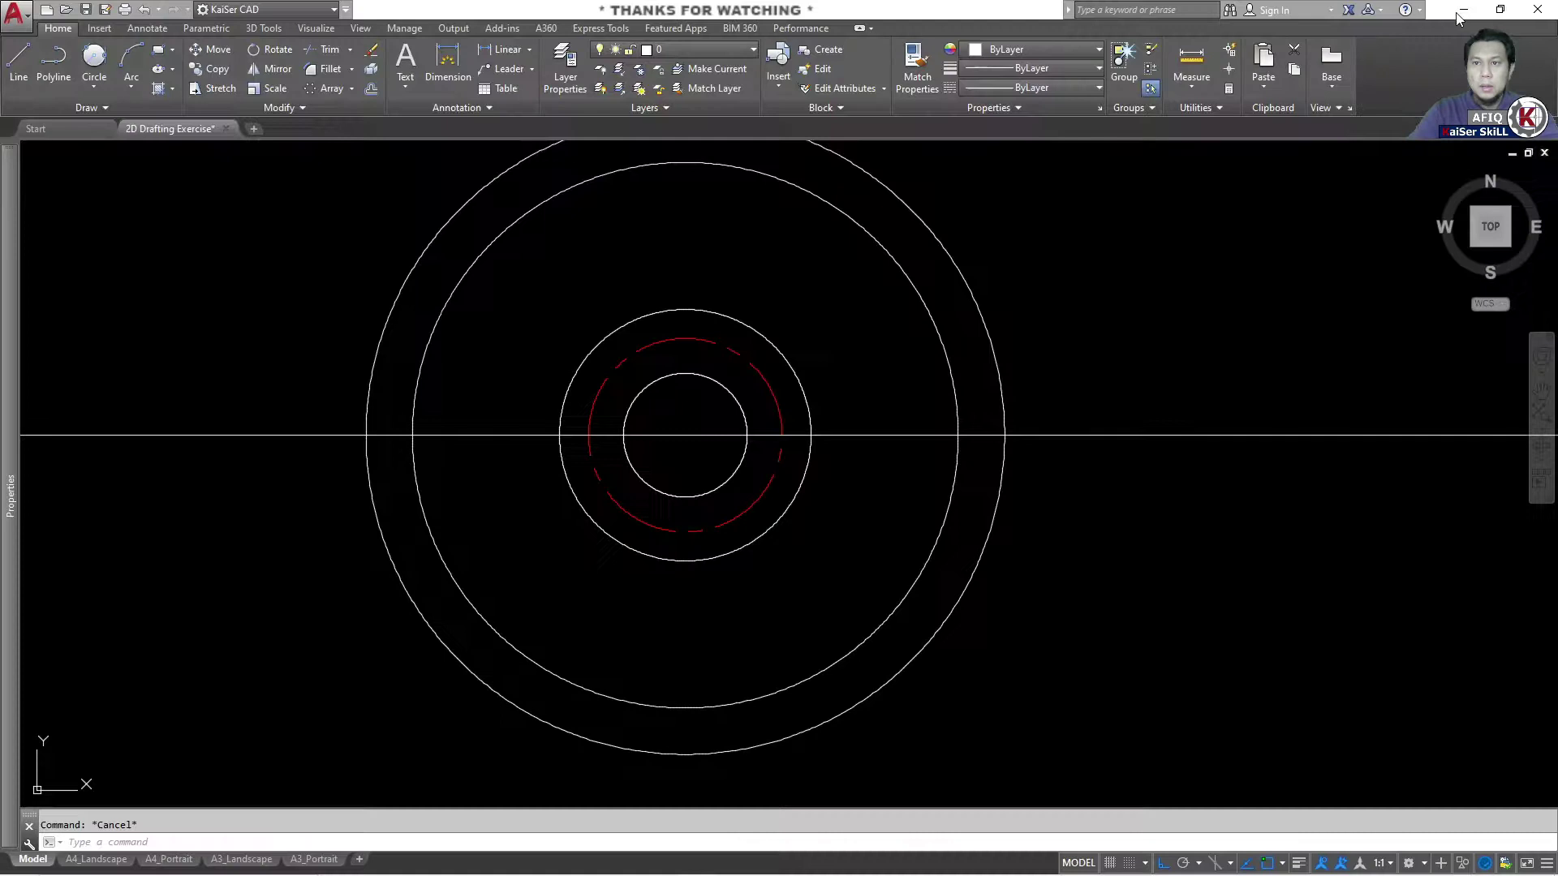
text(m)
key(space)
click(858, 436)
key(space)
click(859, 466)
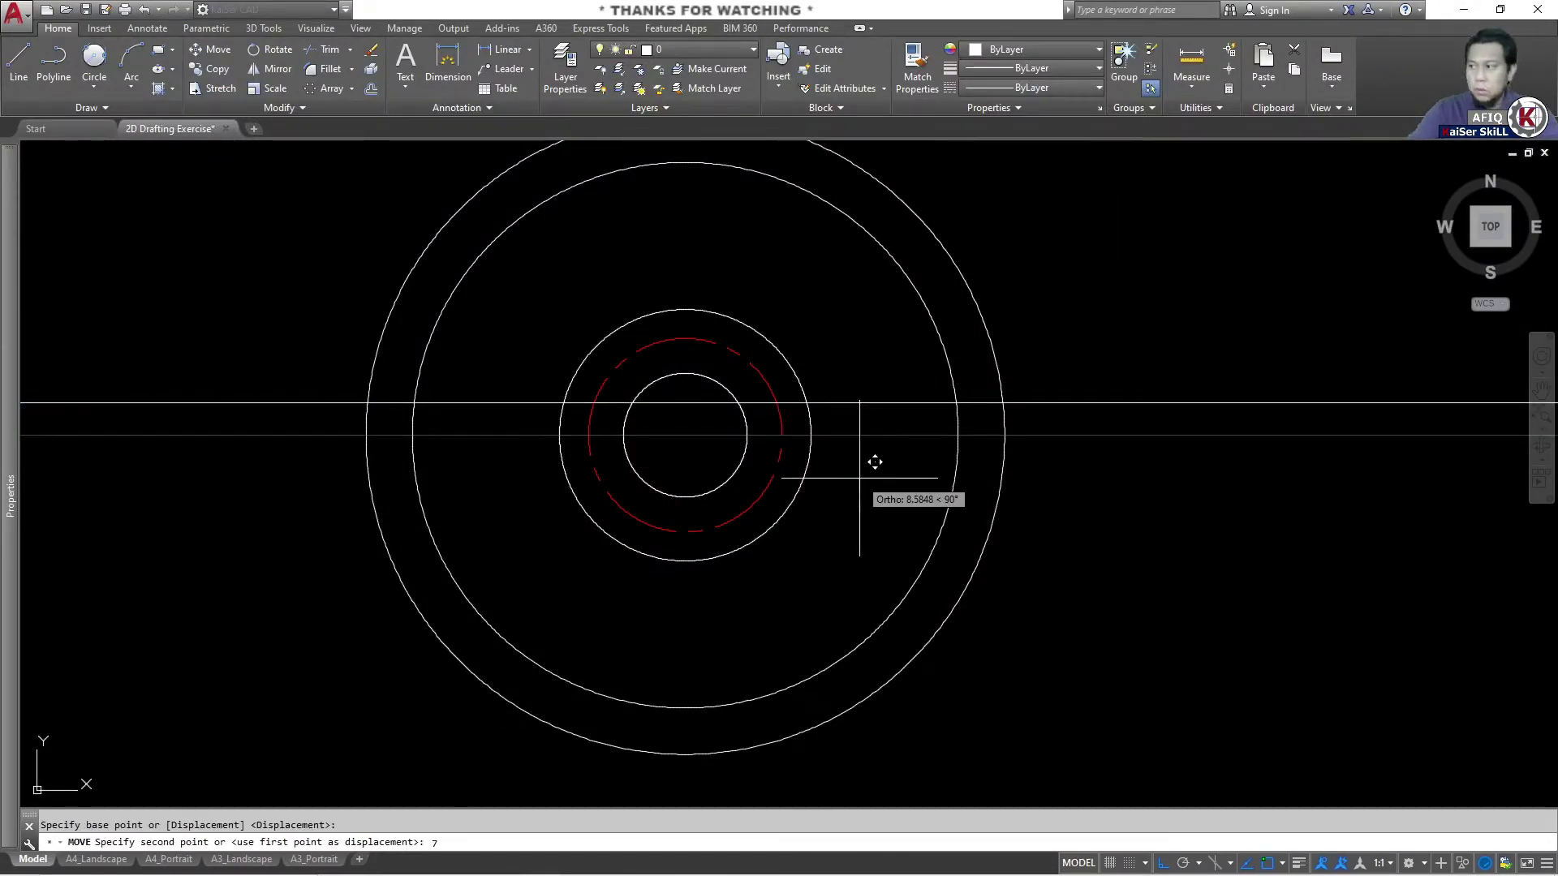
key(Return)
key(Escape)
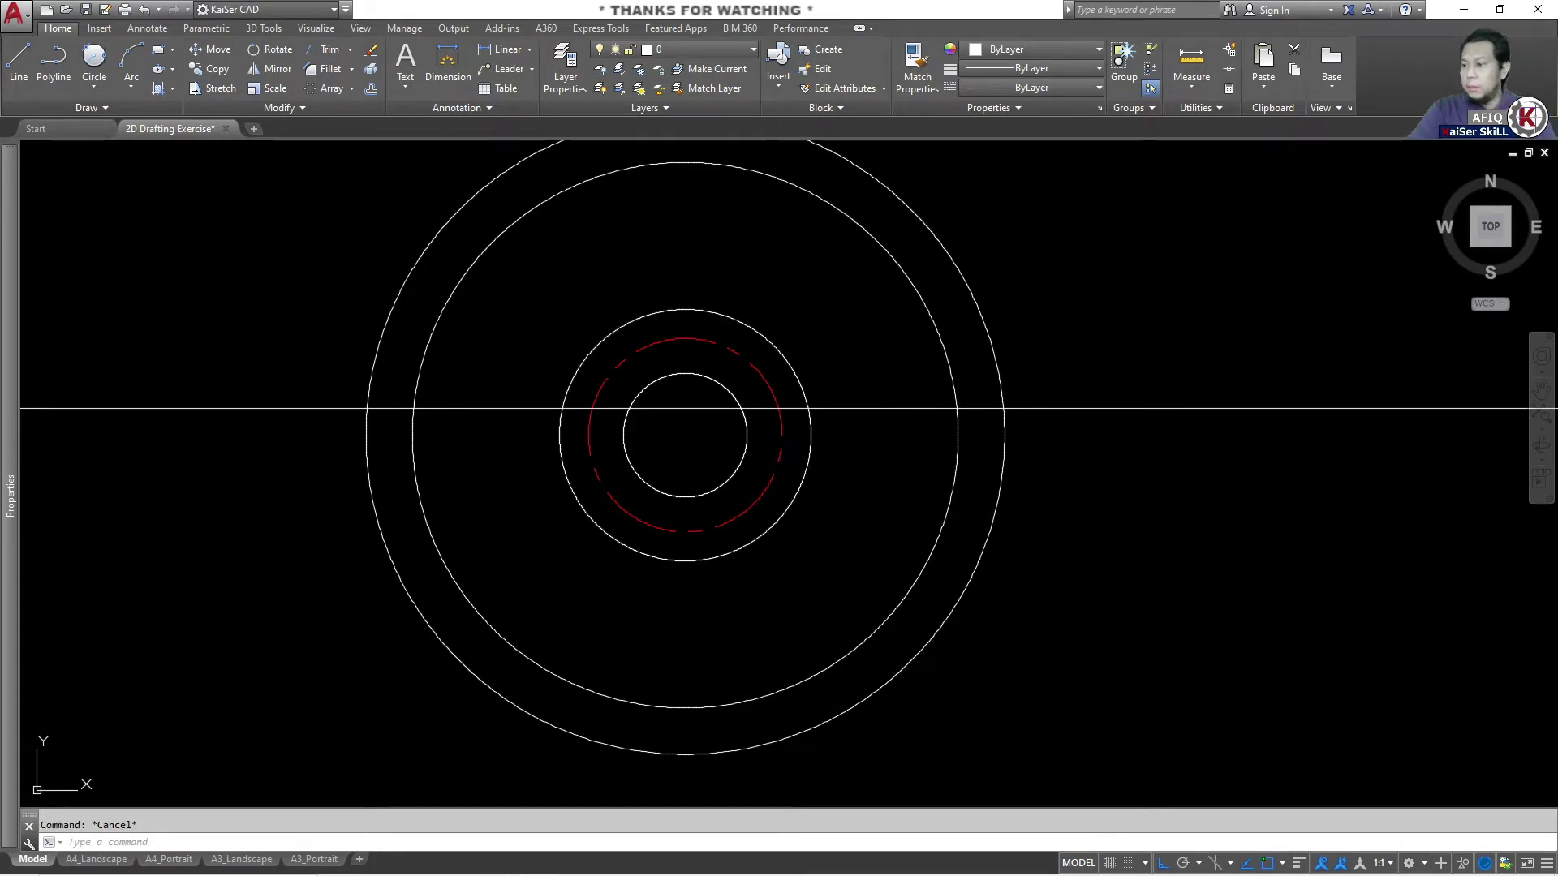
key(alt+Tab)
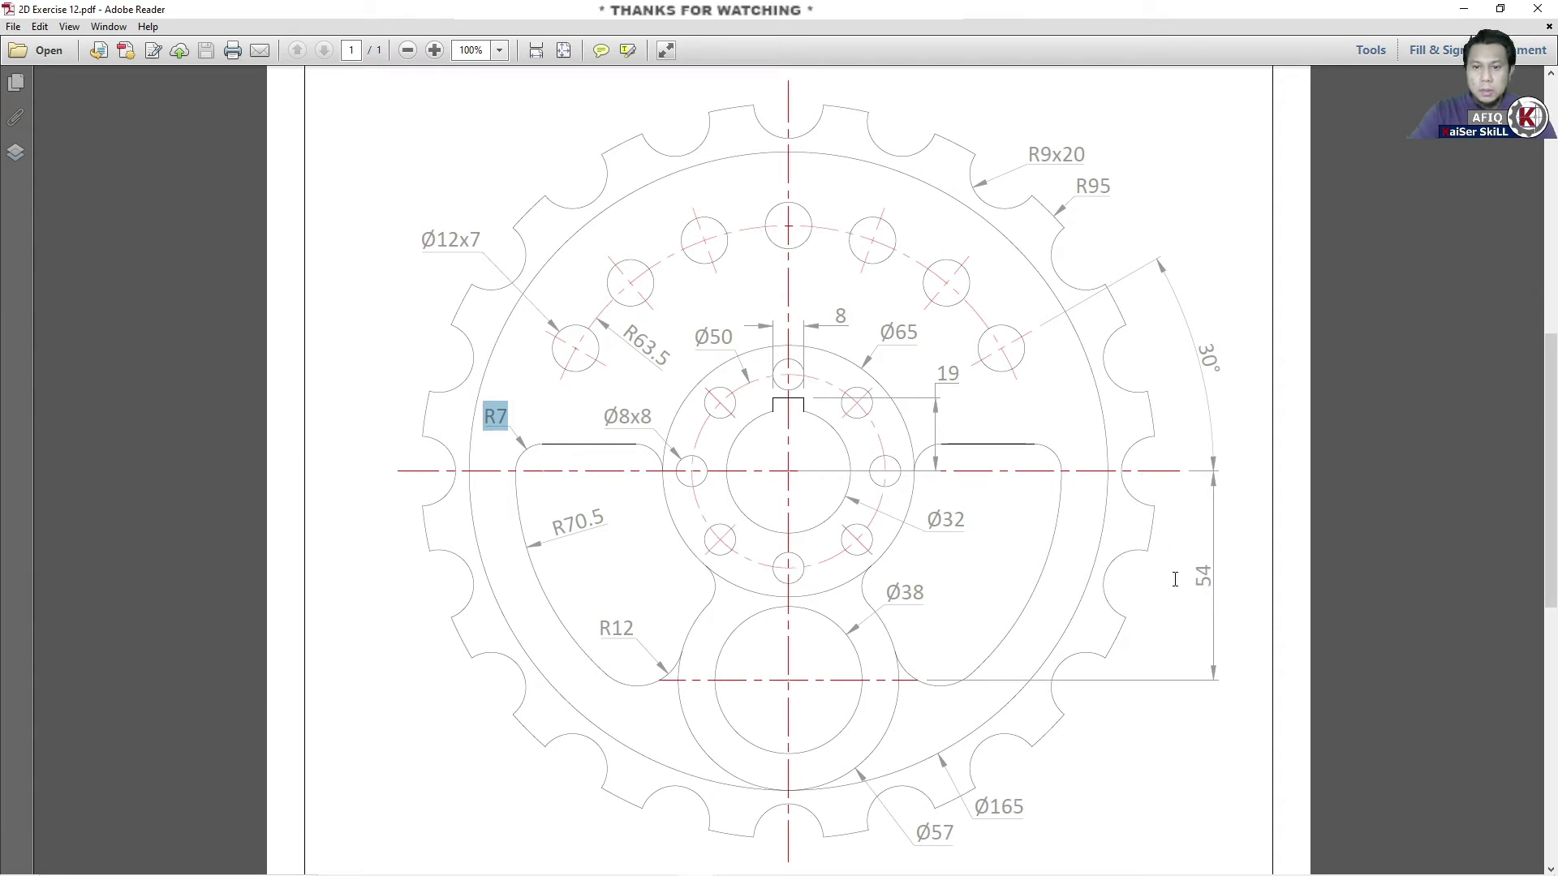
Copy the Ø32 and Ø65 circles 54 units straight down from the centre.
key(alt+Tab)
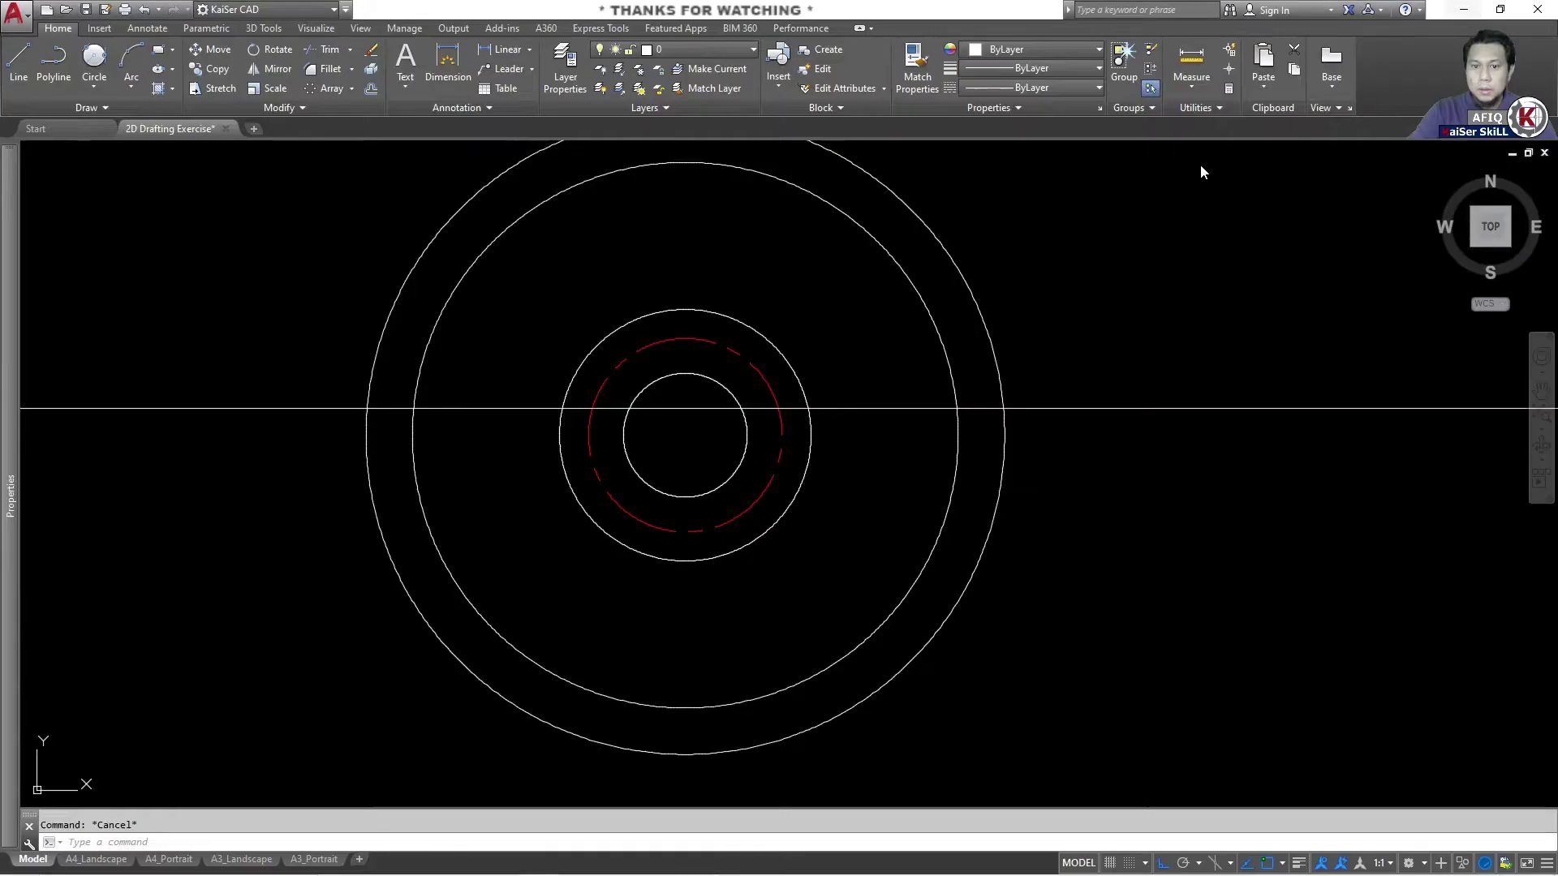
text(co)
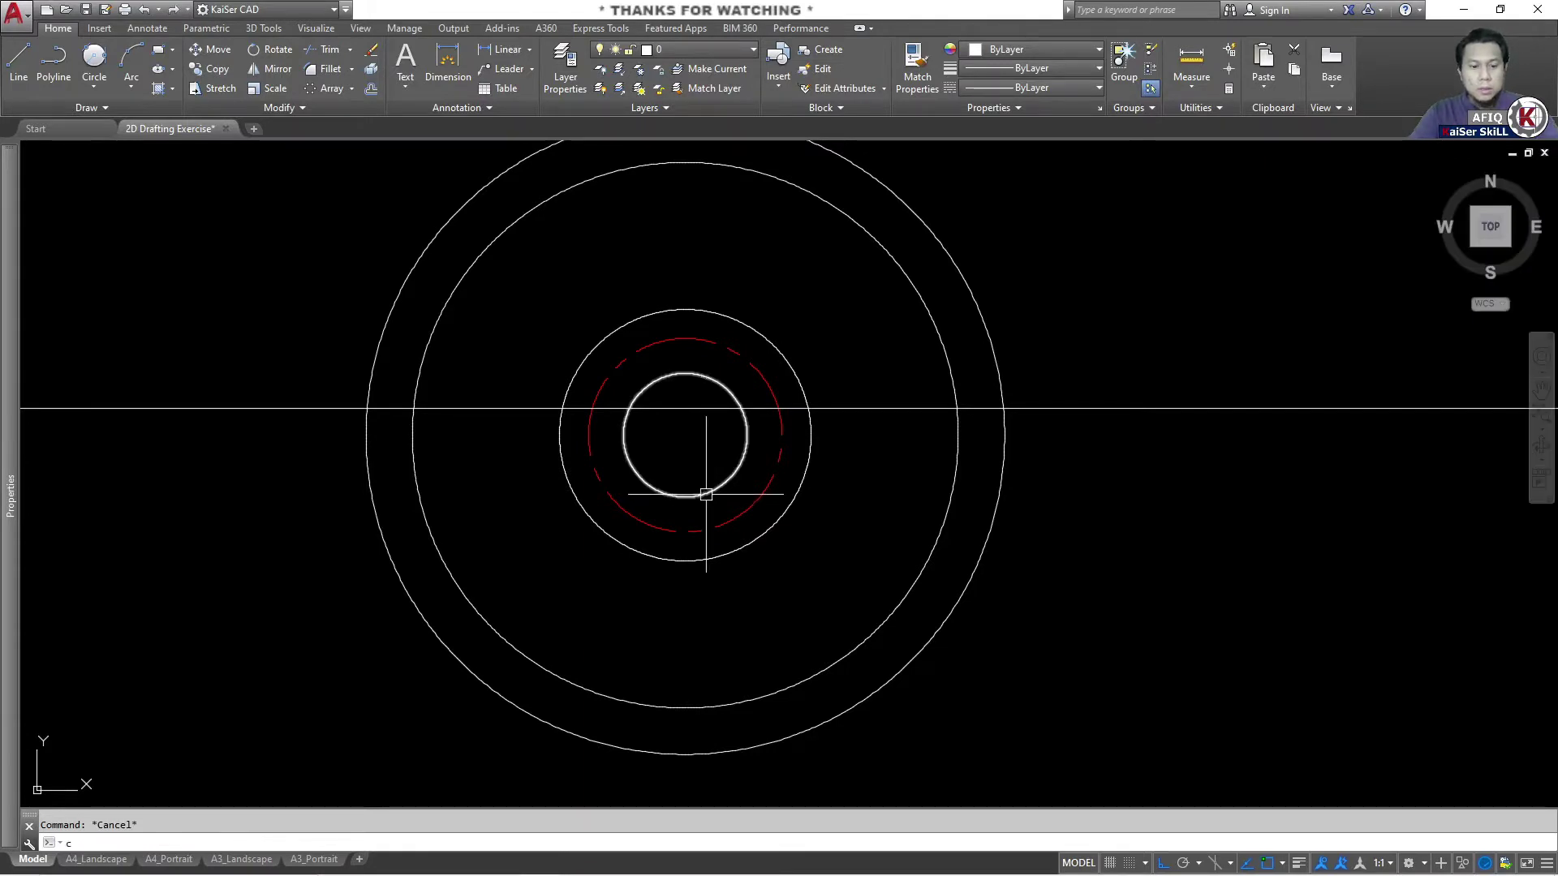
key(Return)
click(695, 493)
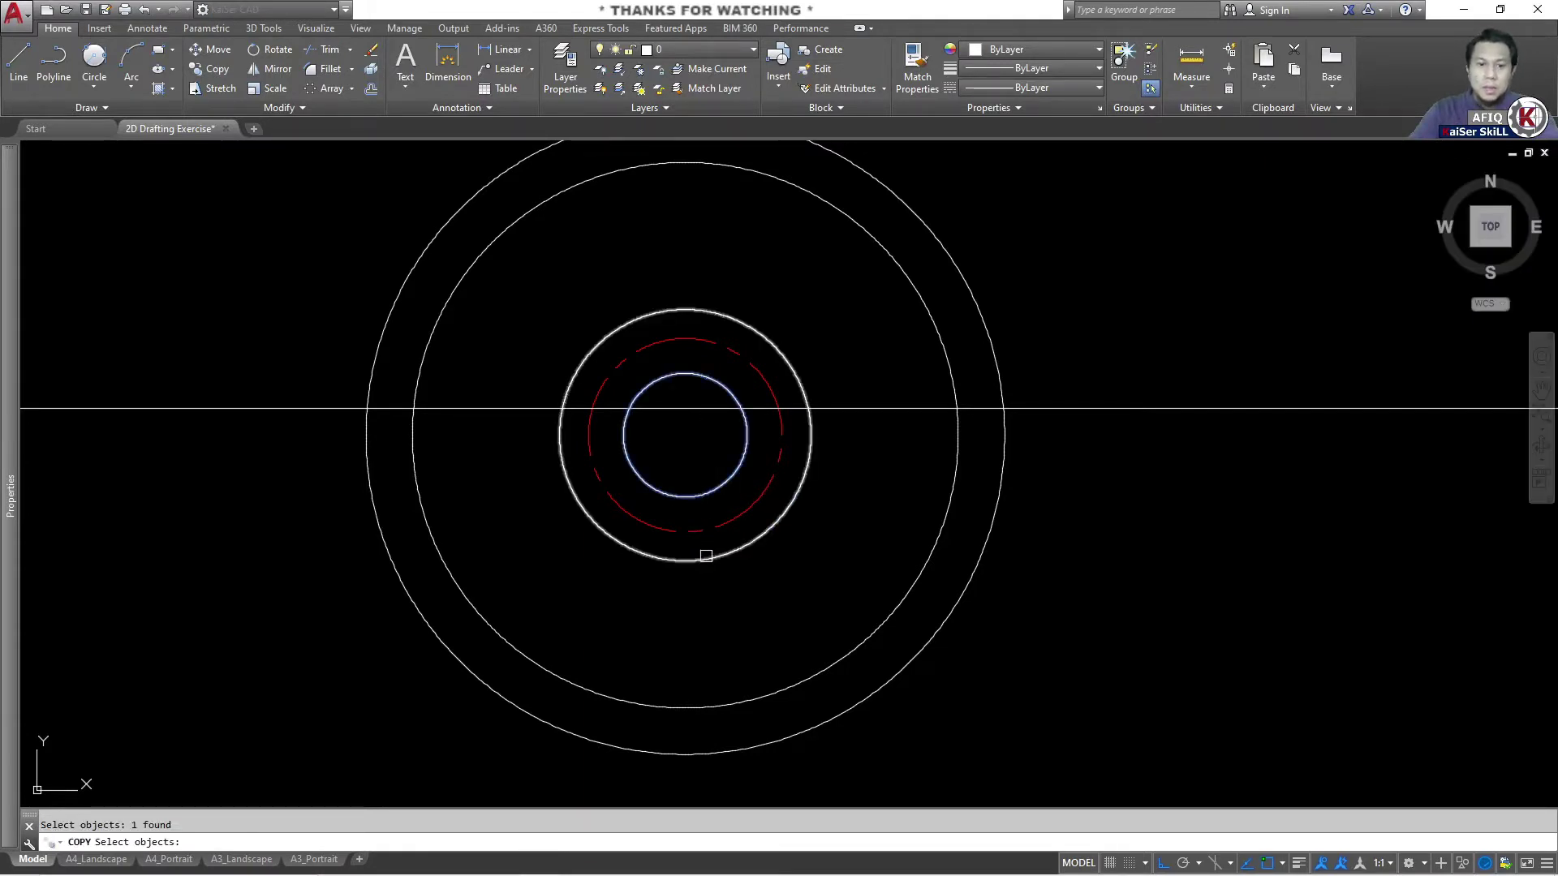
click(705, 559)
key(Return)
click(705, 492)
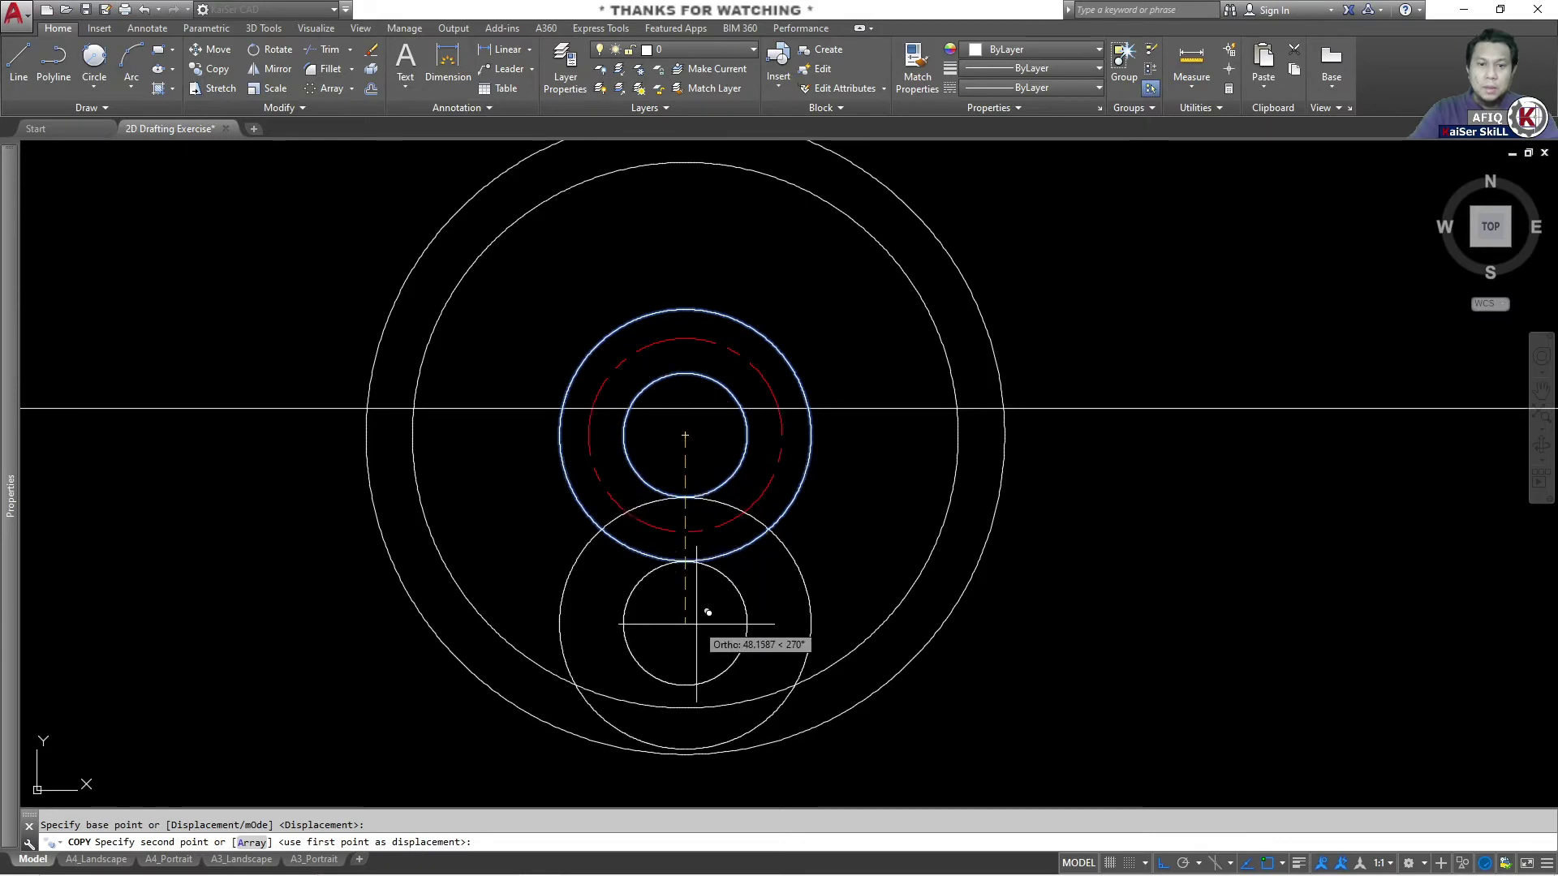
text(54)
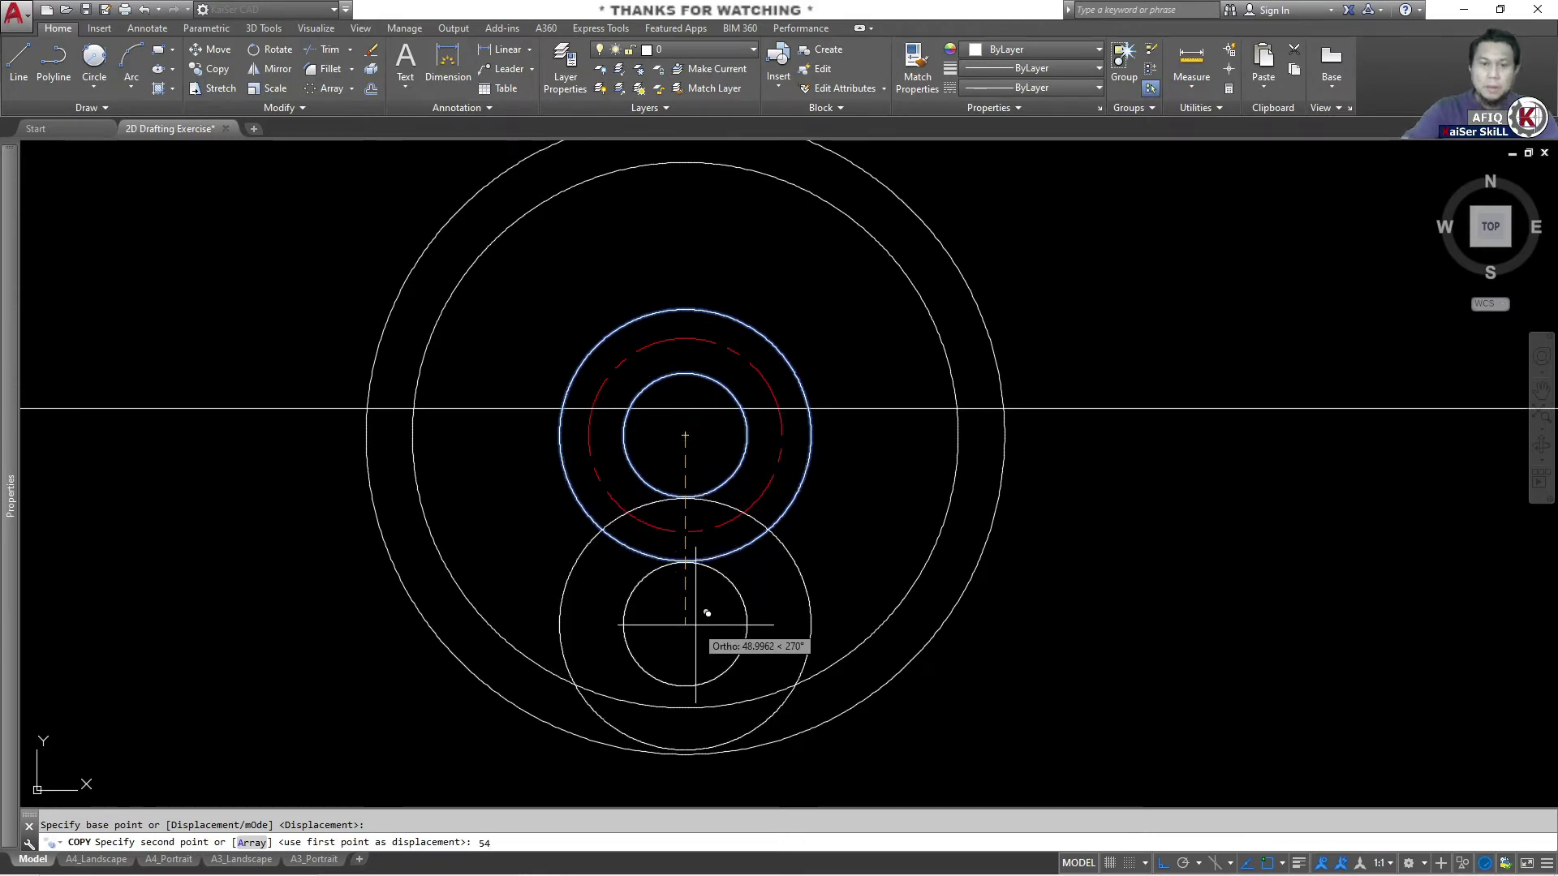
key(Return)
key(Escape)
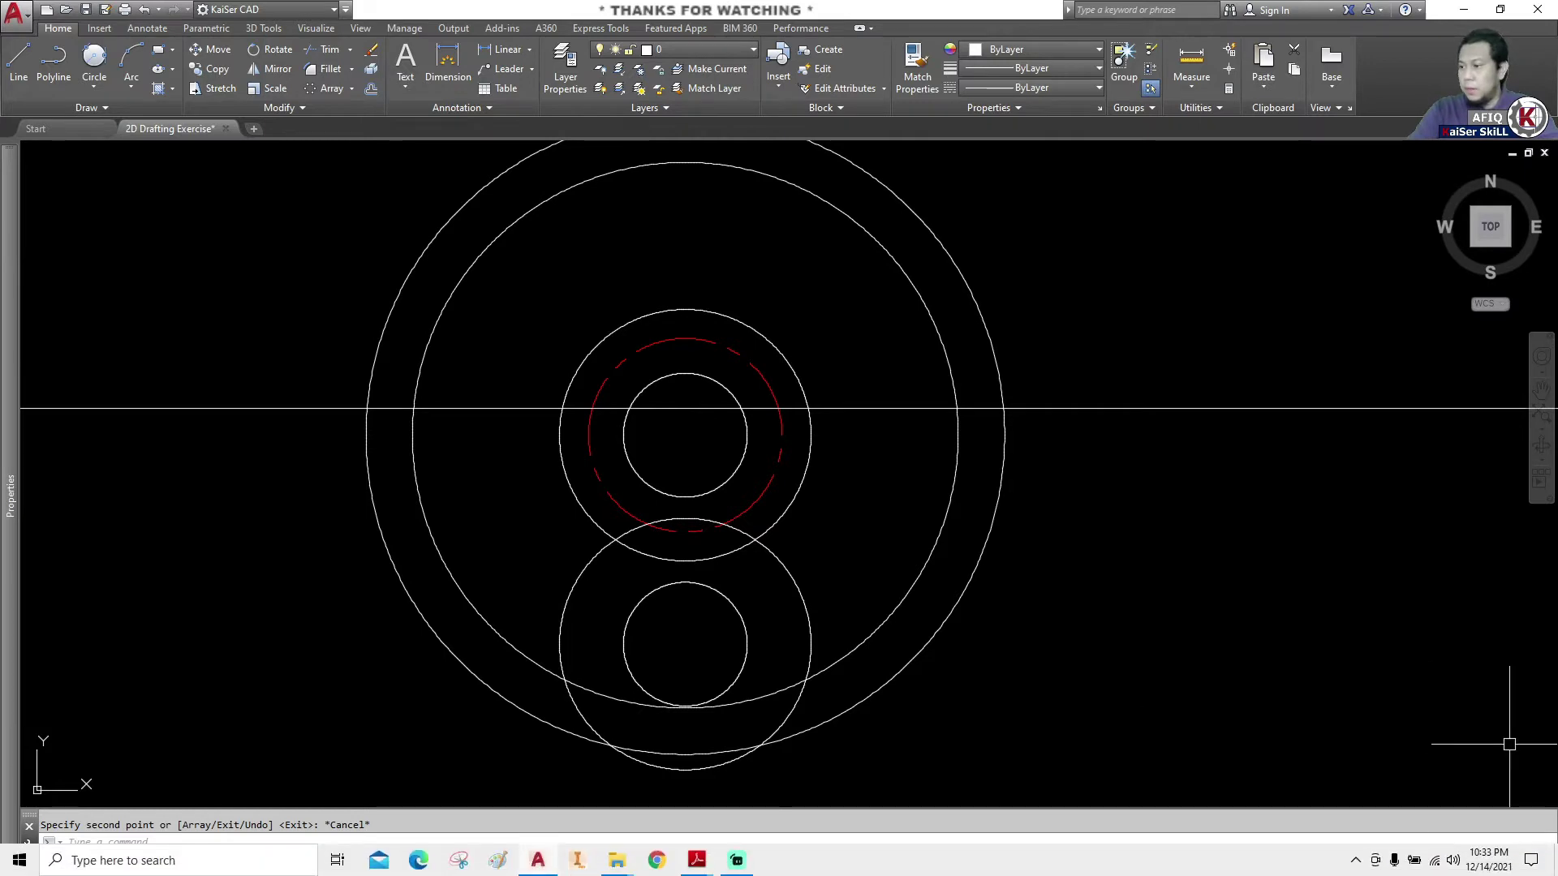
Check the Ø38 and Ø57 dimensions in the PDF and return to AutoCAD.
key(alt+Tab)
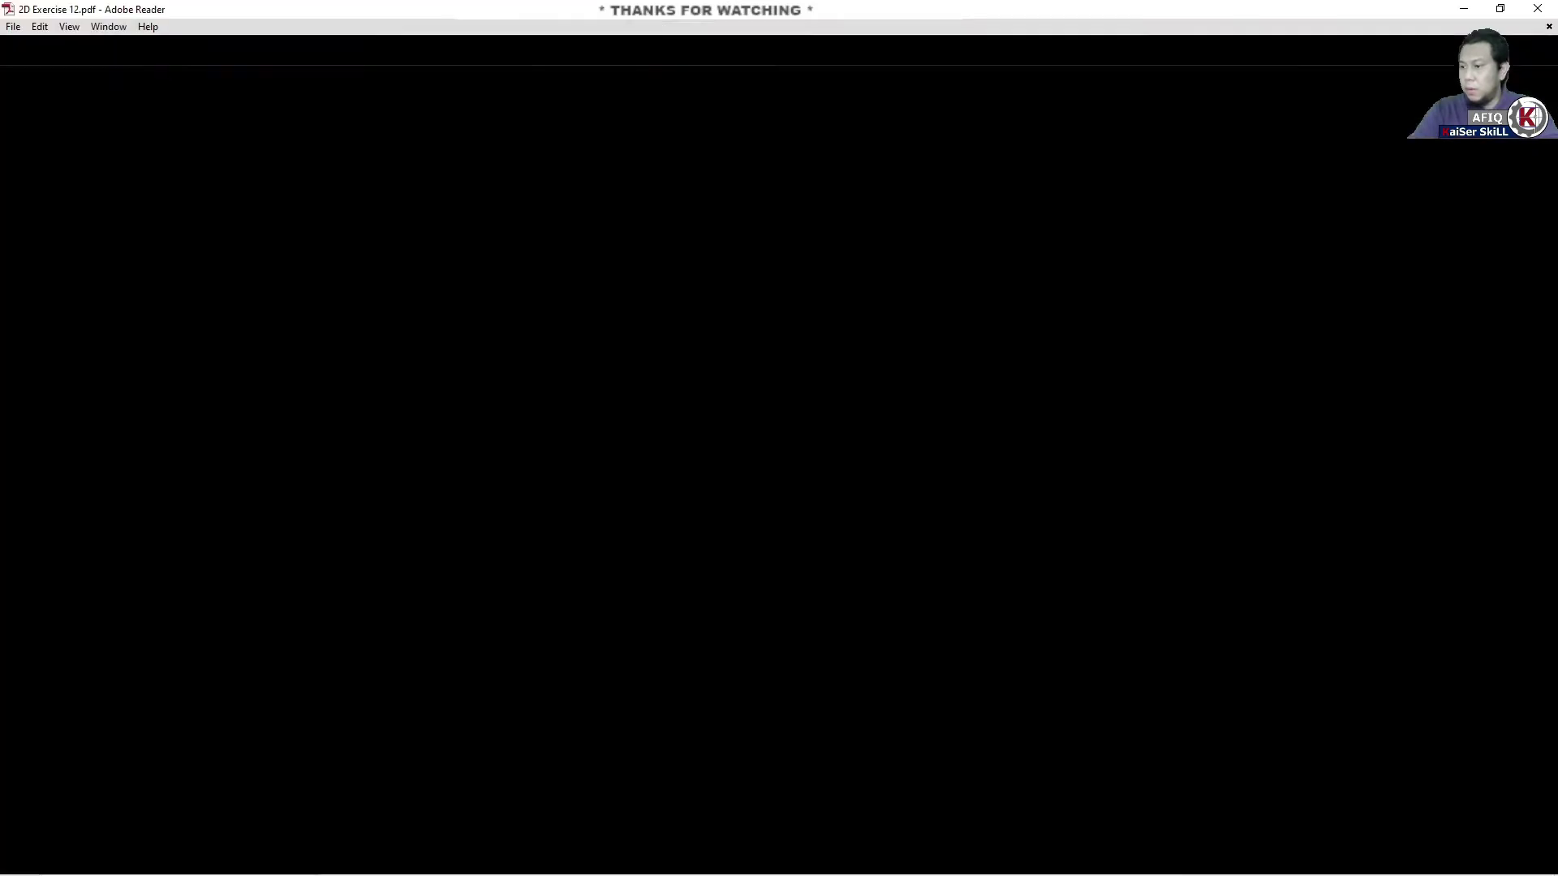
drag(930, 587, 880, 590)
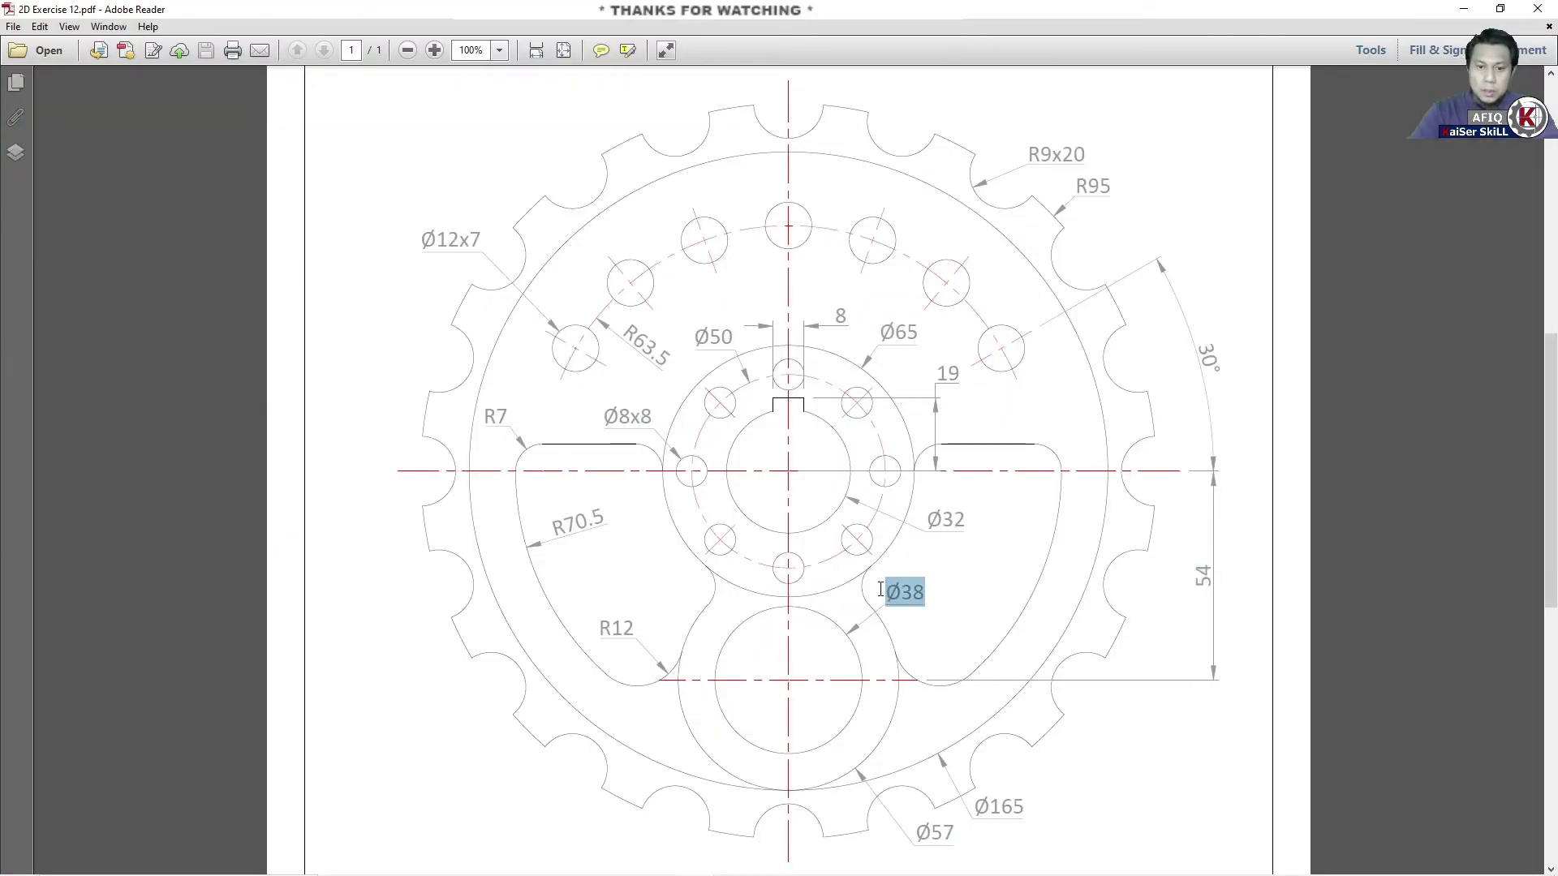
drag(957, 829, 910, 832)
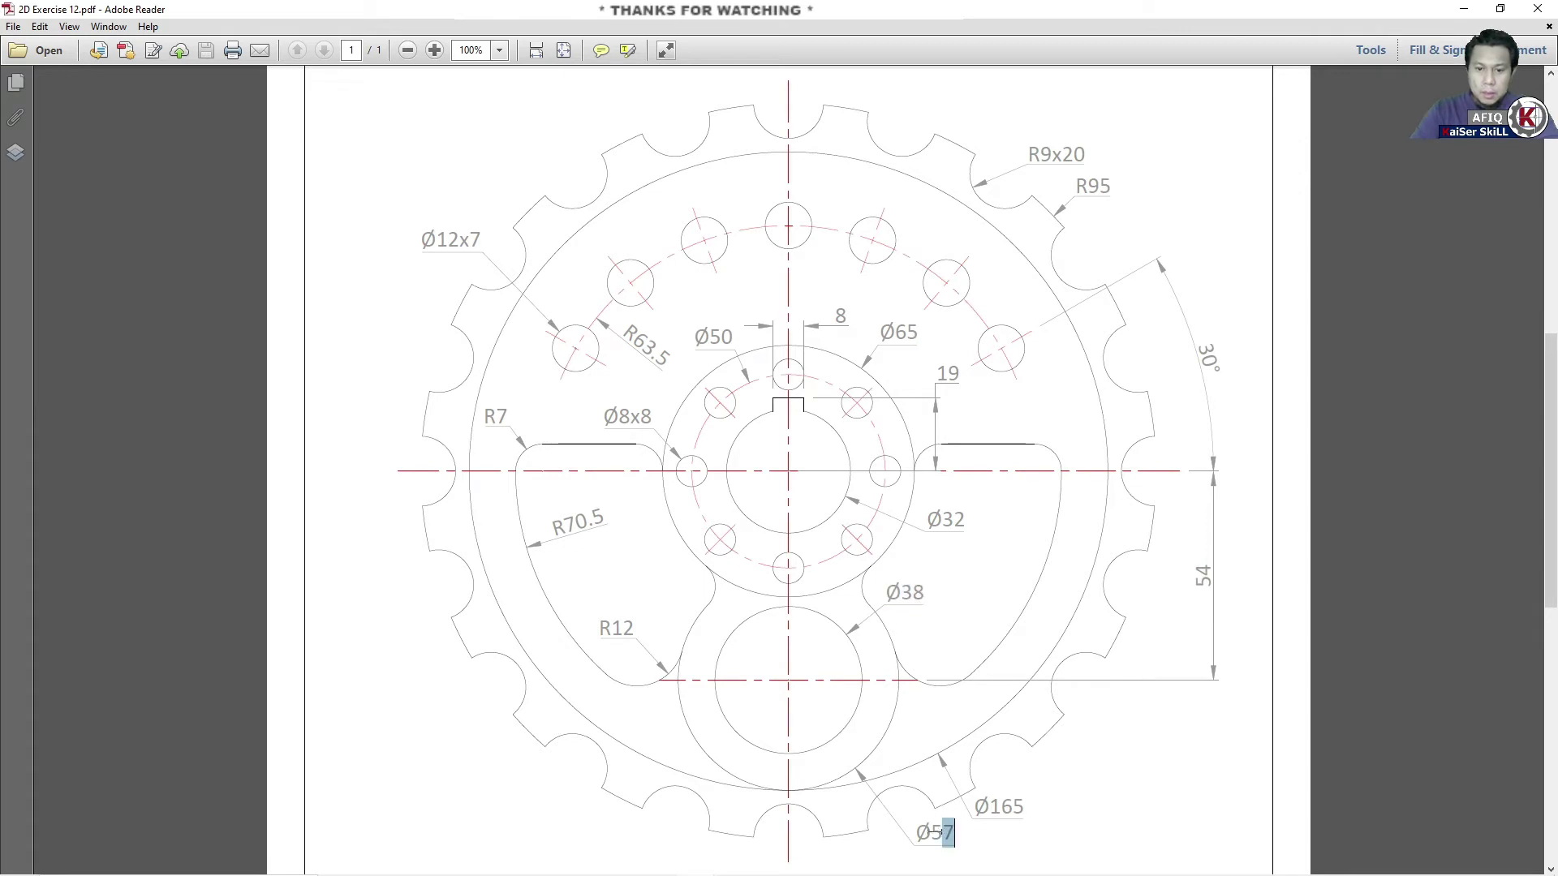
key(alt+Tab)
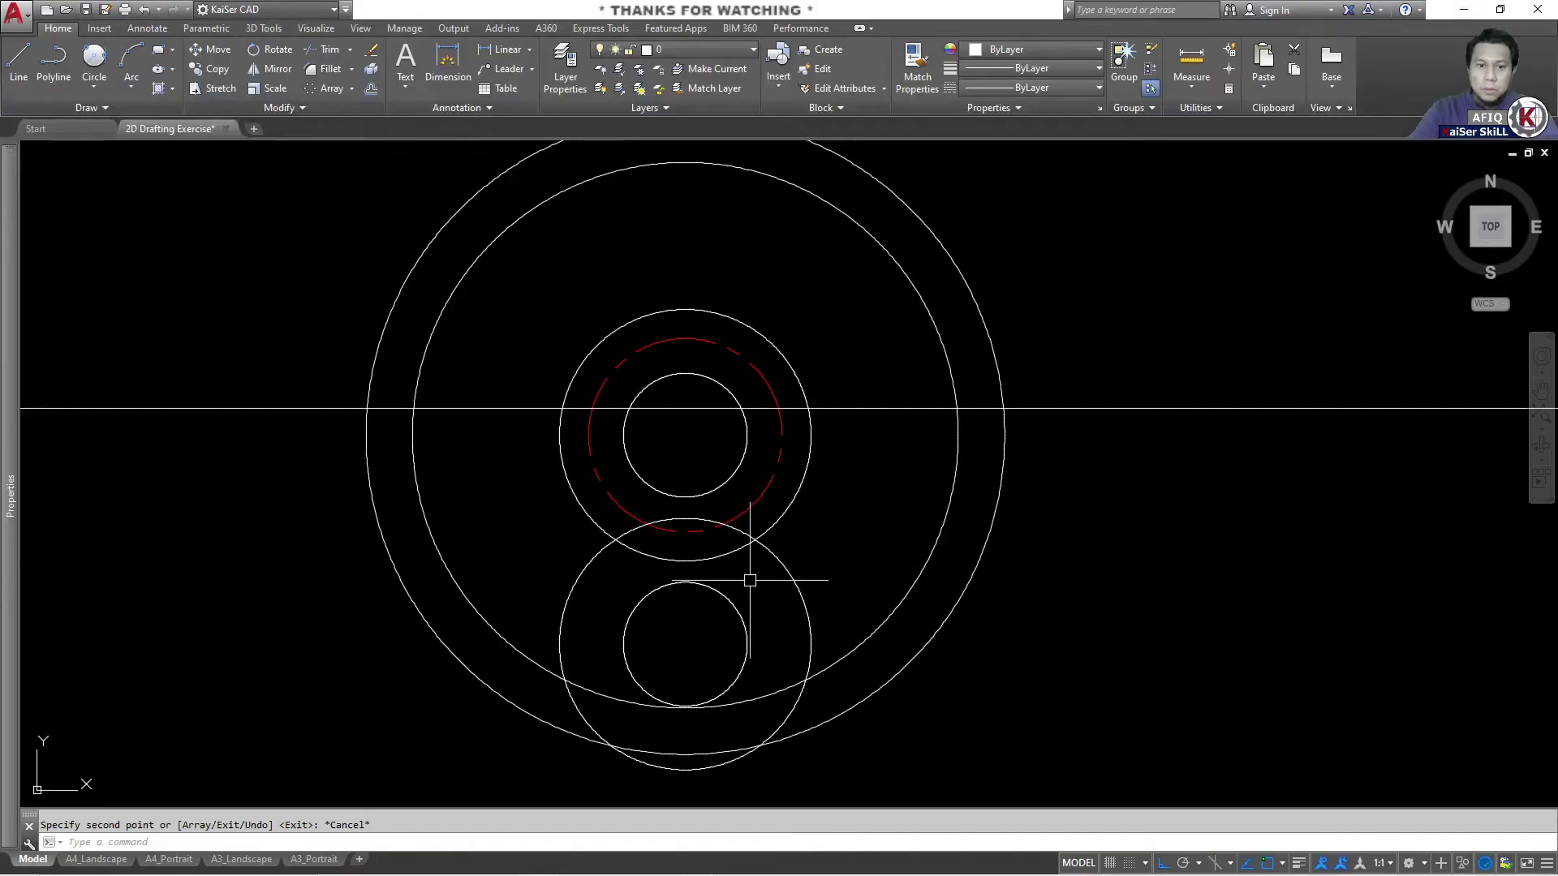
Resize the lower copied circles to Ø38 and Ø57 through Quick Properties.
click(730, 607)
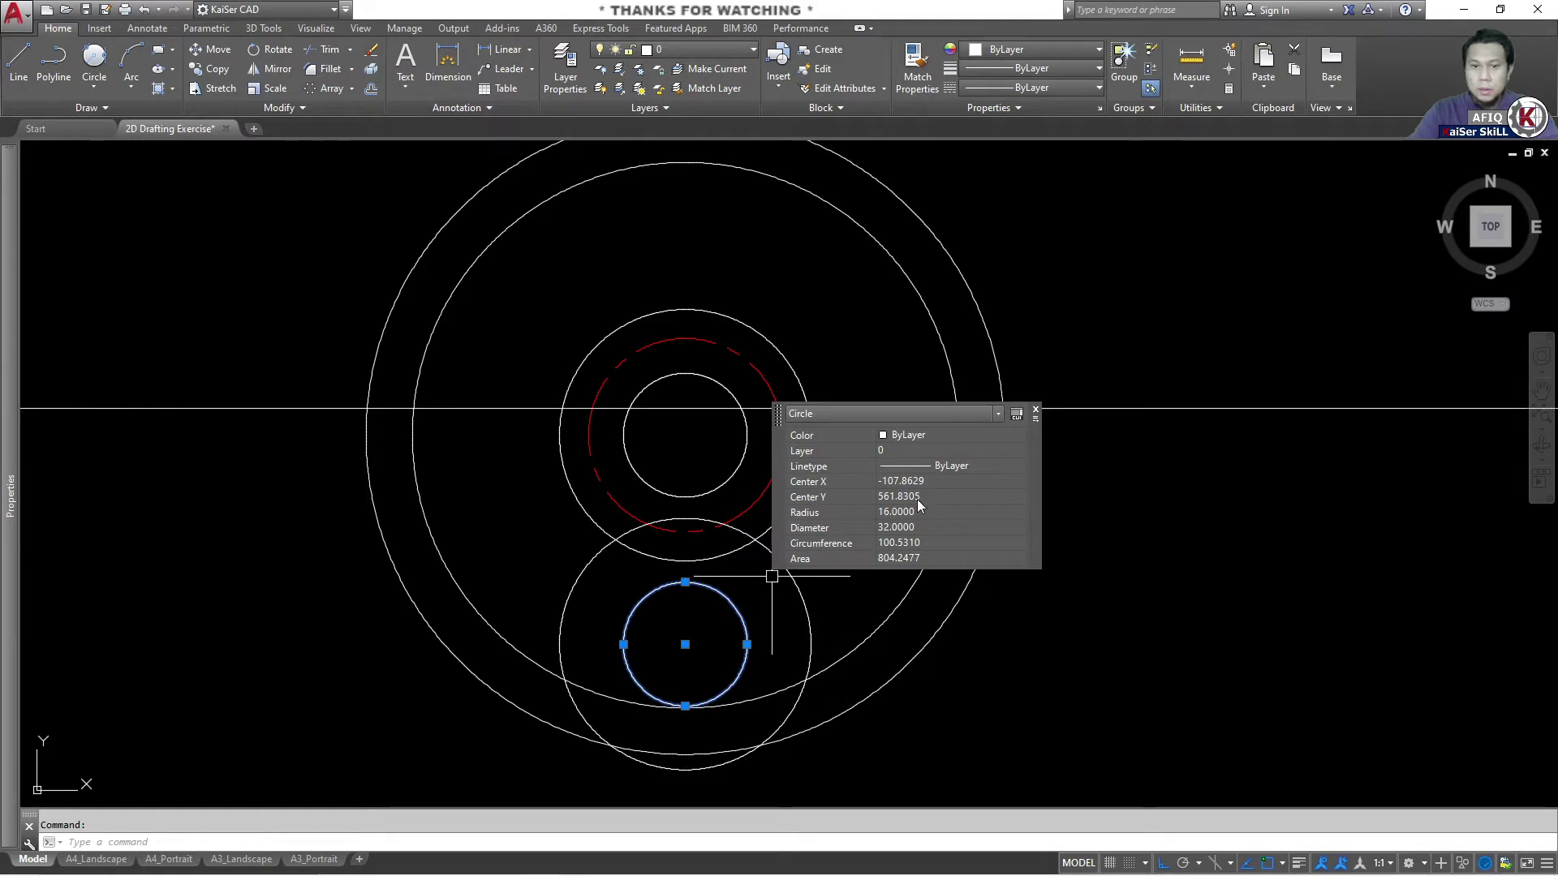
click(925, 525)
text(38)
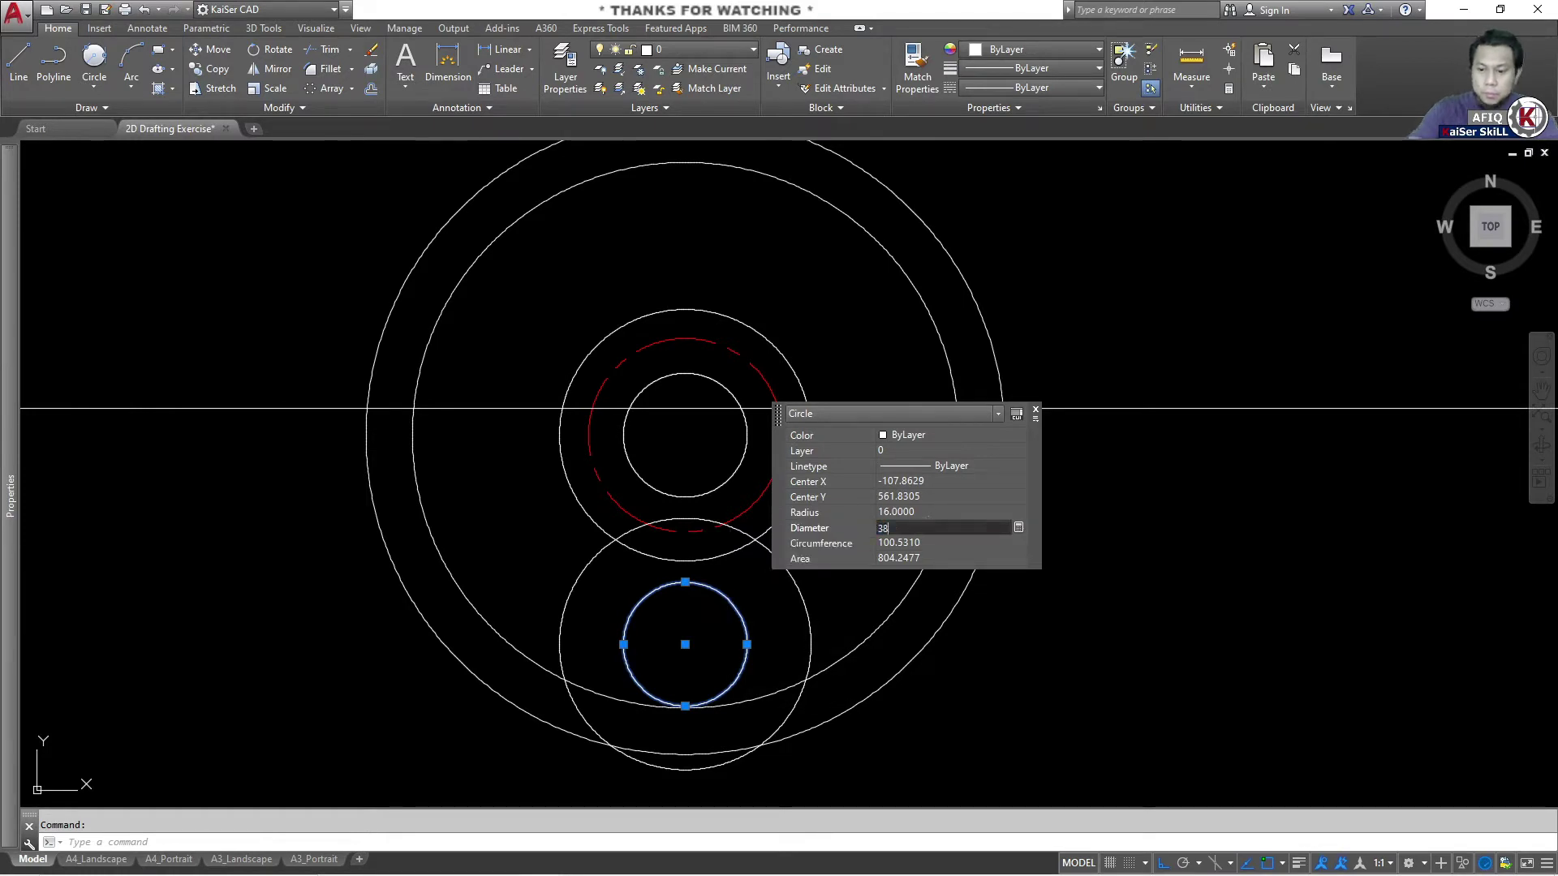
key(Return)
key(Escape)
click(793, 593)
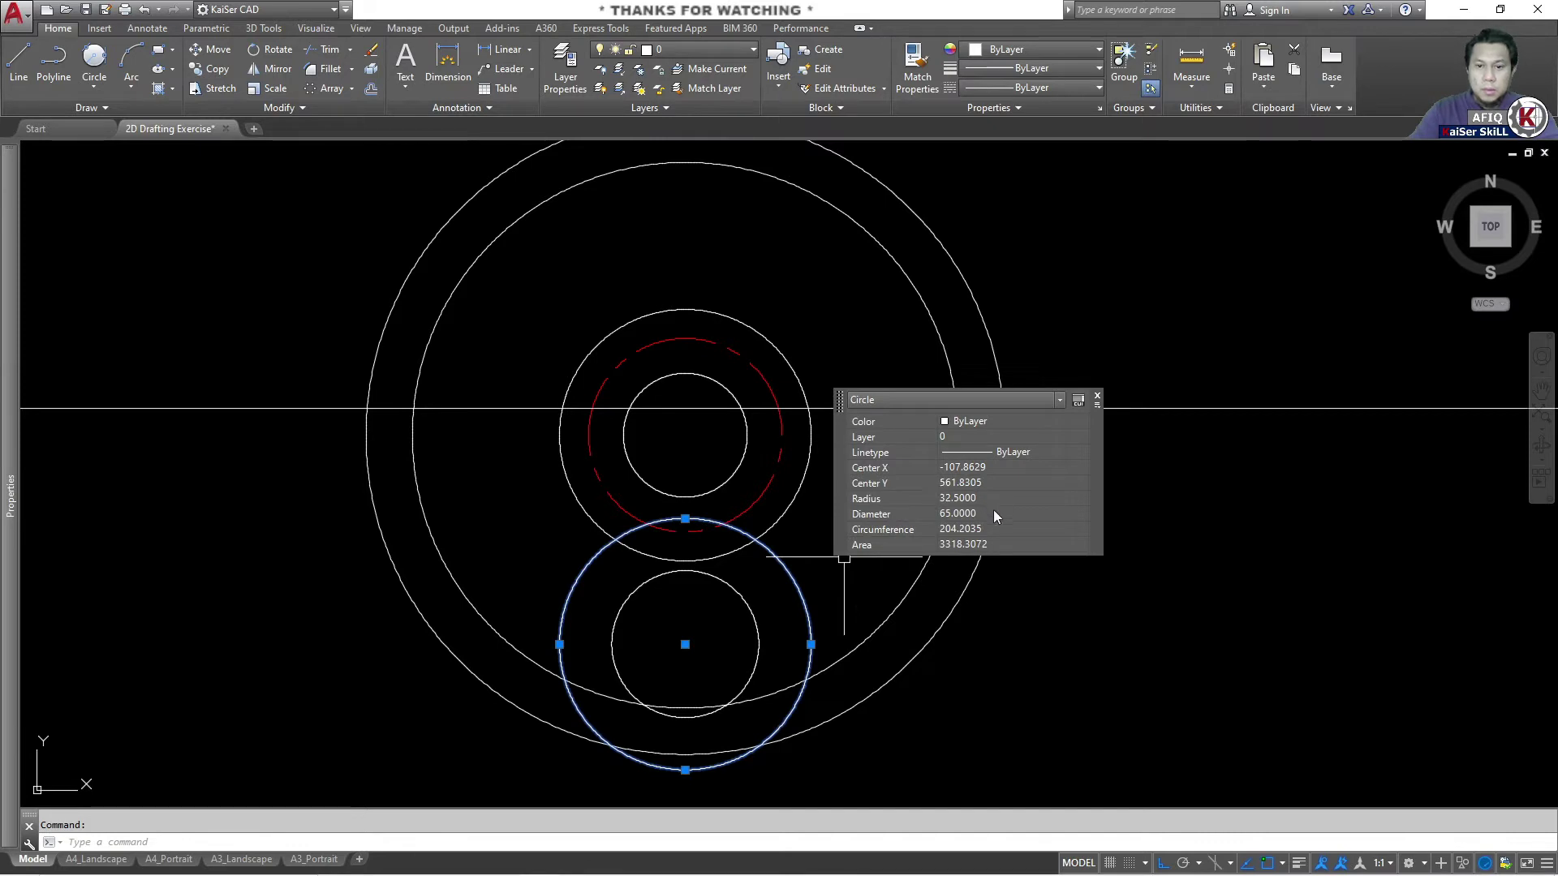
click(994, 513)
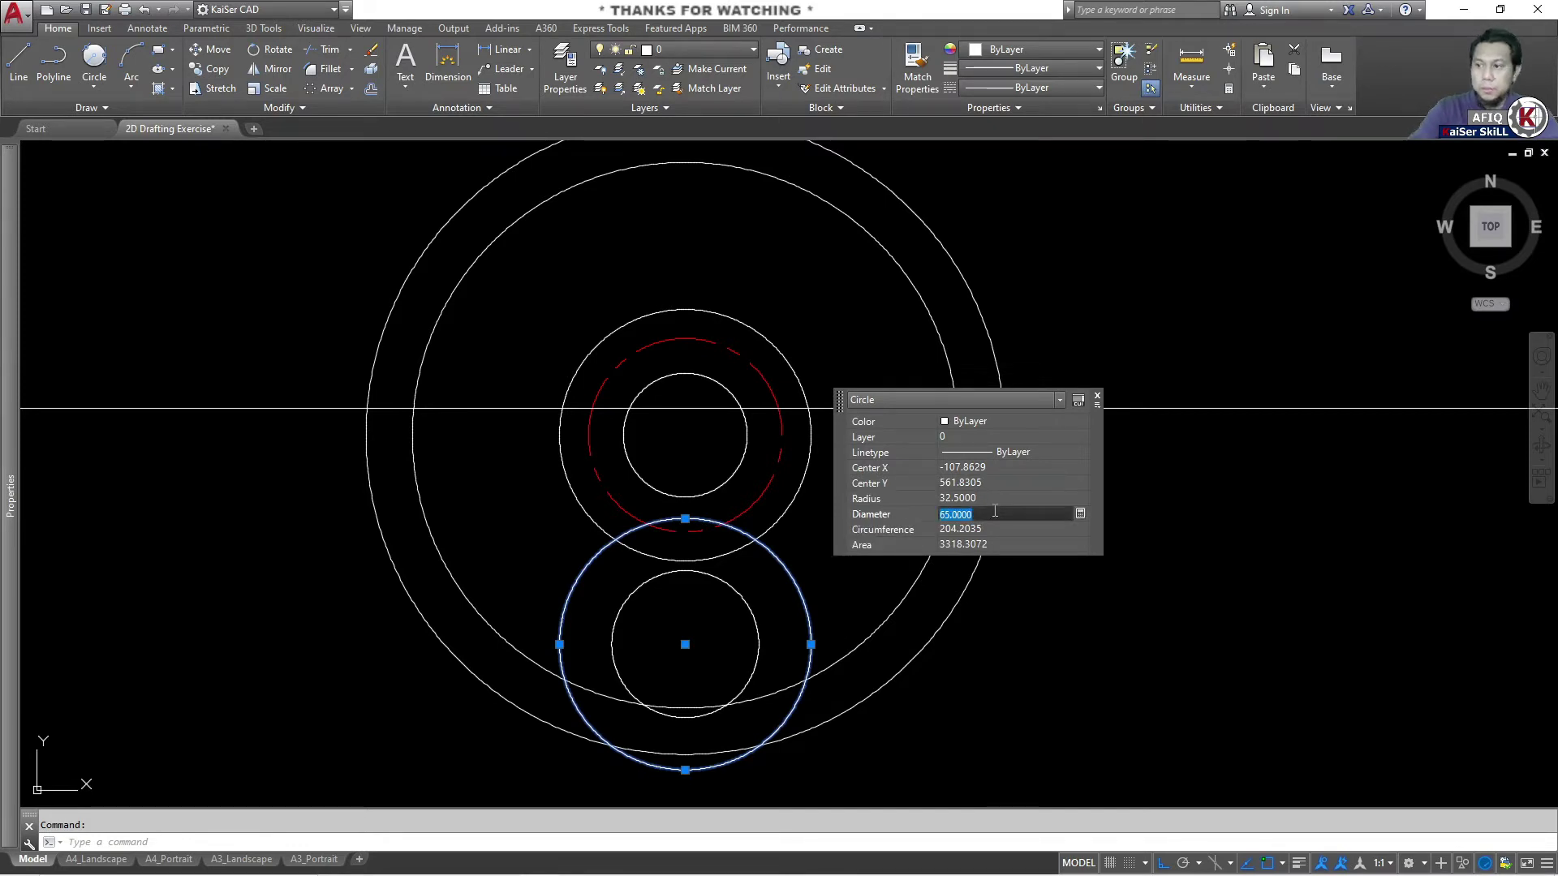
text(57.0000)
key(Return)
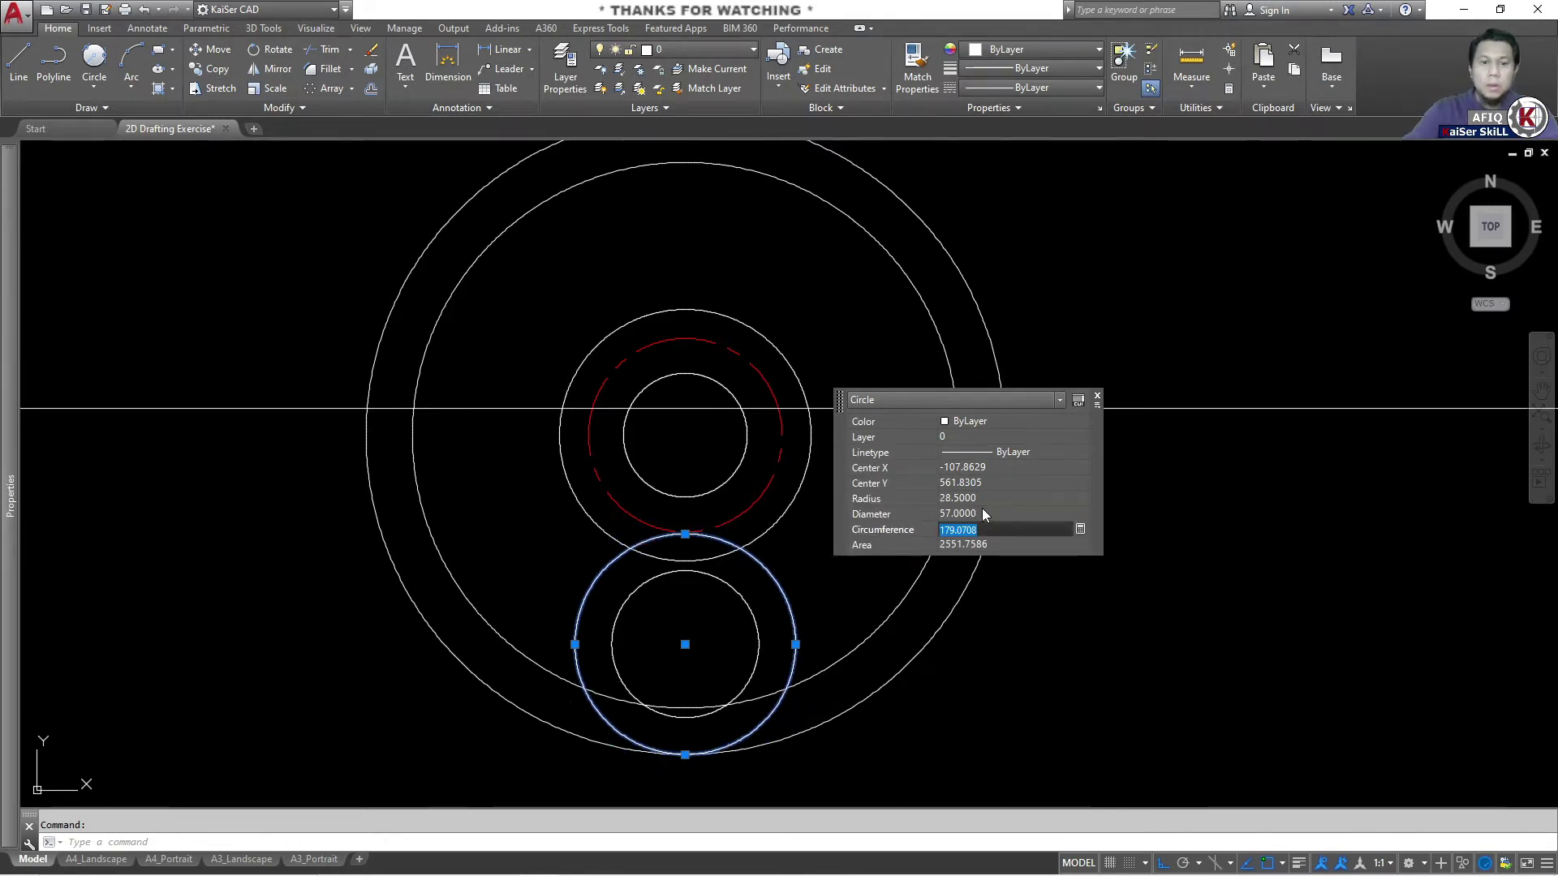
key(Escape)
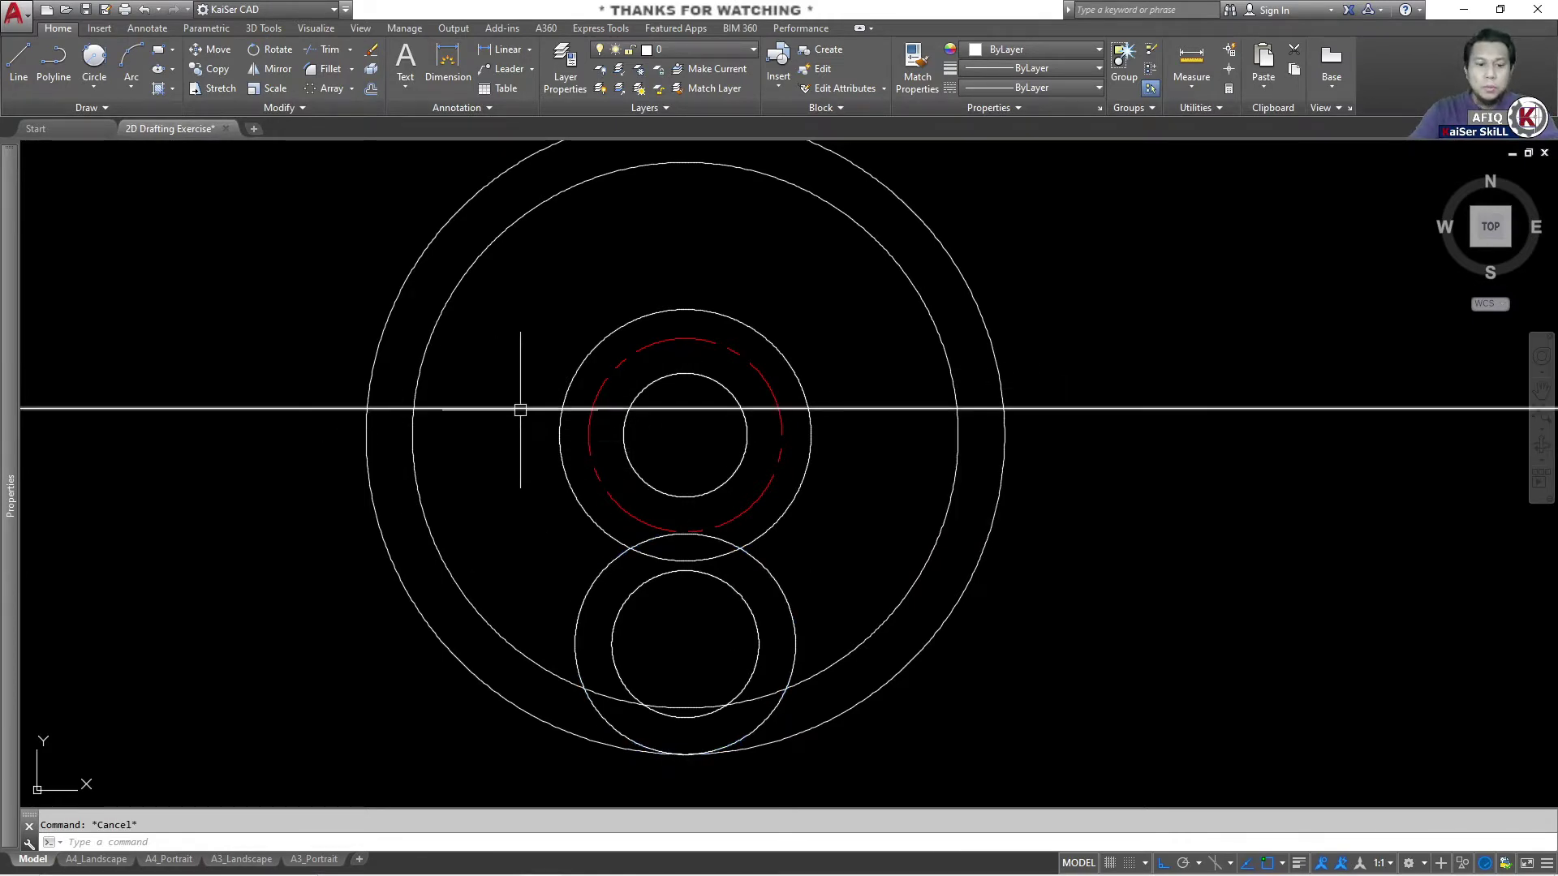
click(802, 842)
text(f)
key(Return)
text(r)
key(Return)
text(7)
key(Return)
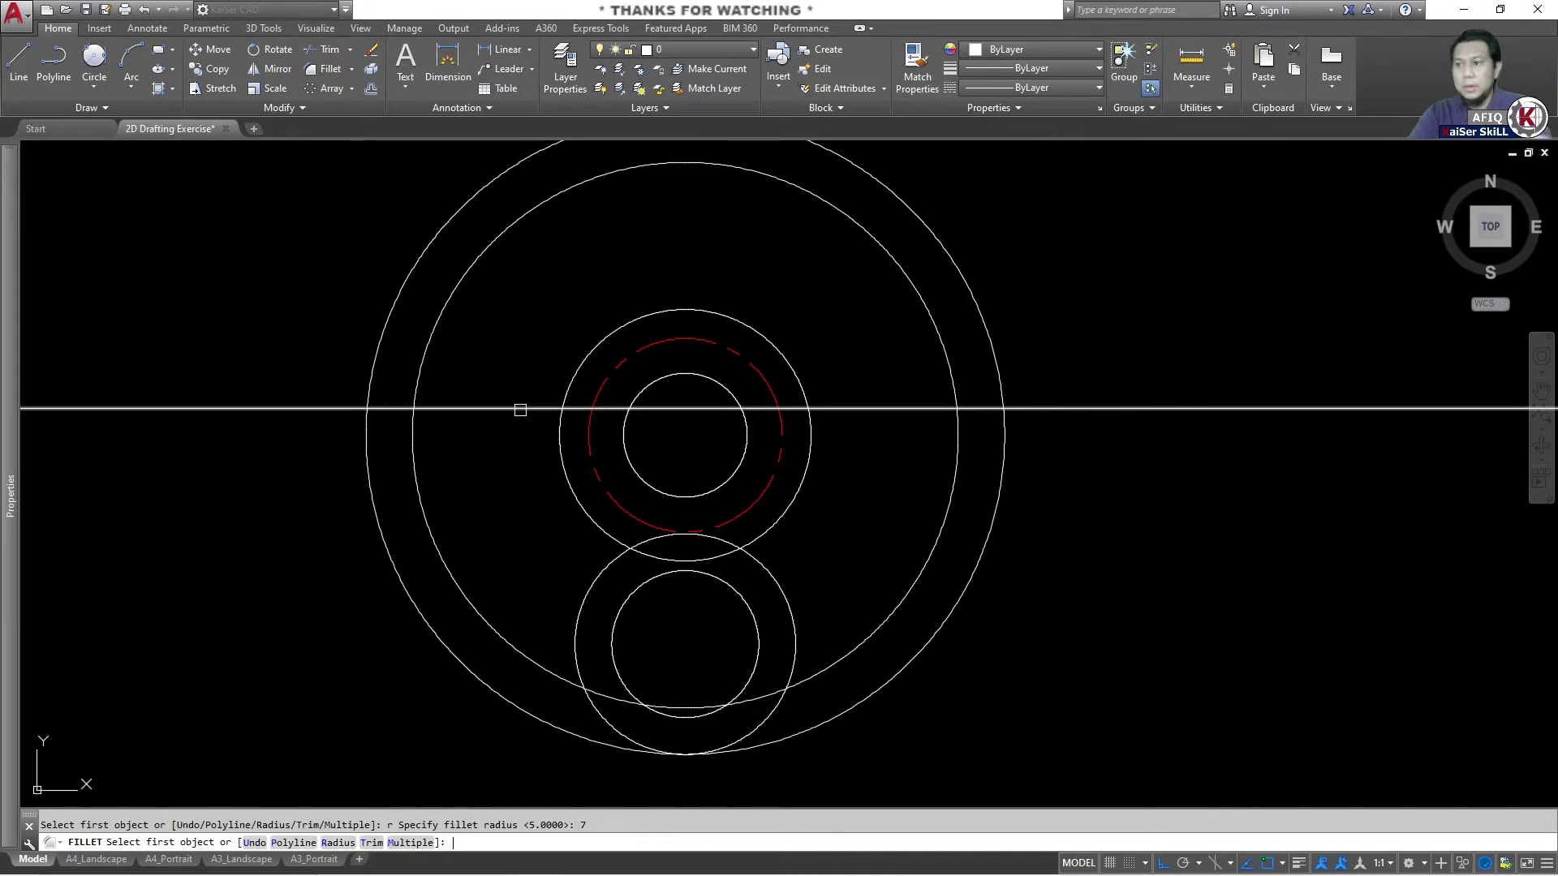
click(463, 410)
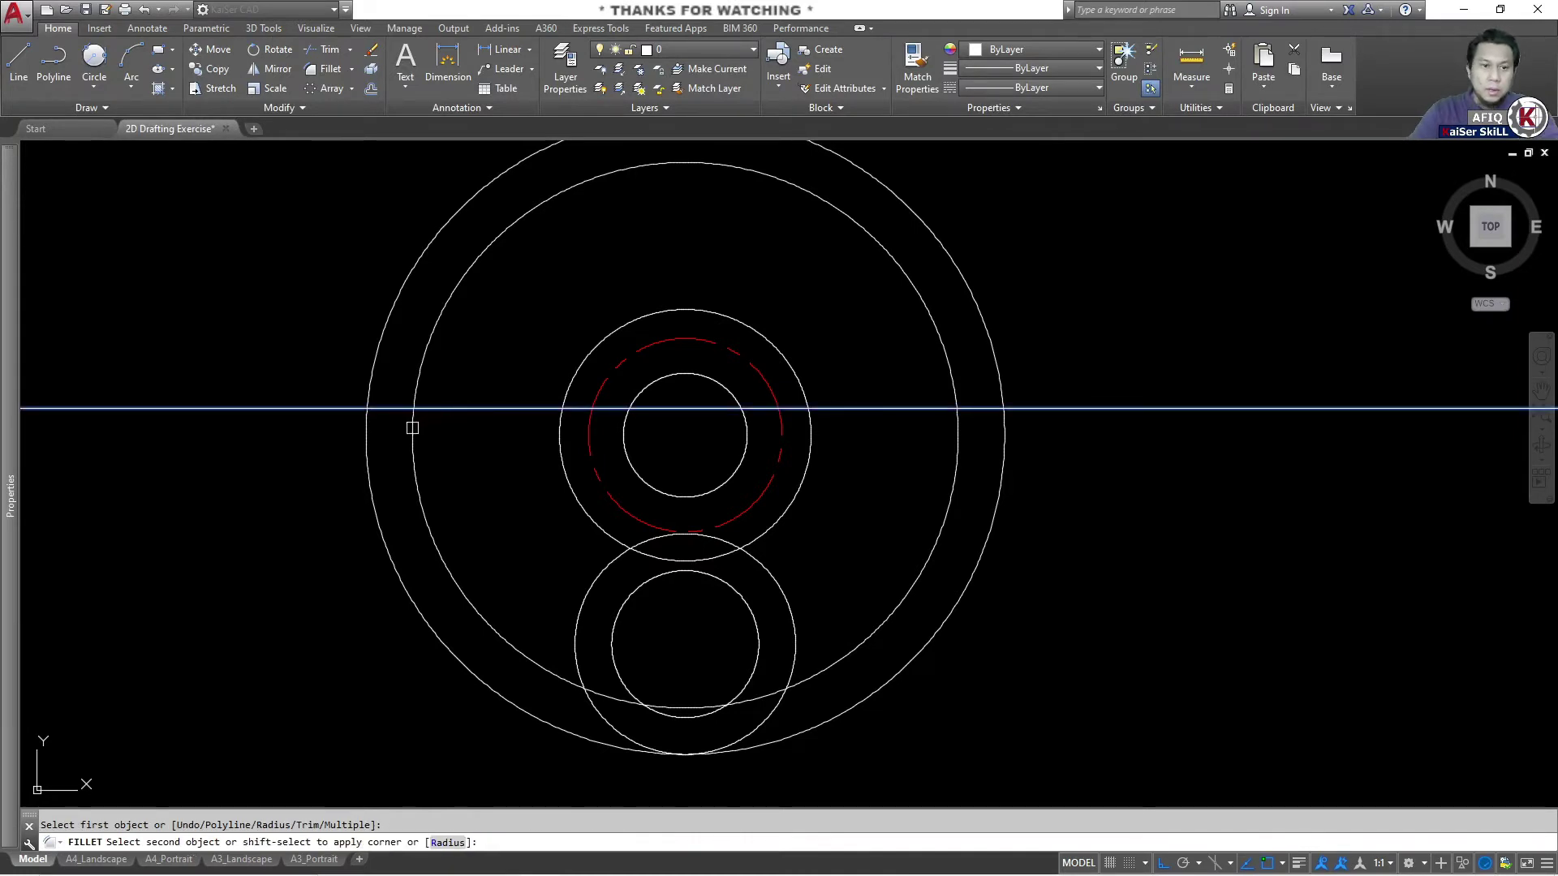
click(413, 425)
key(Return)
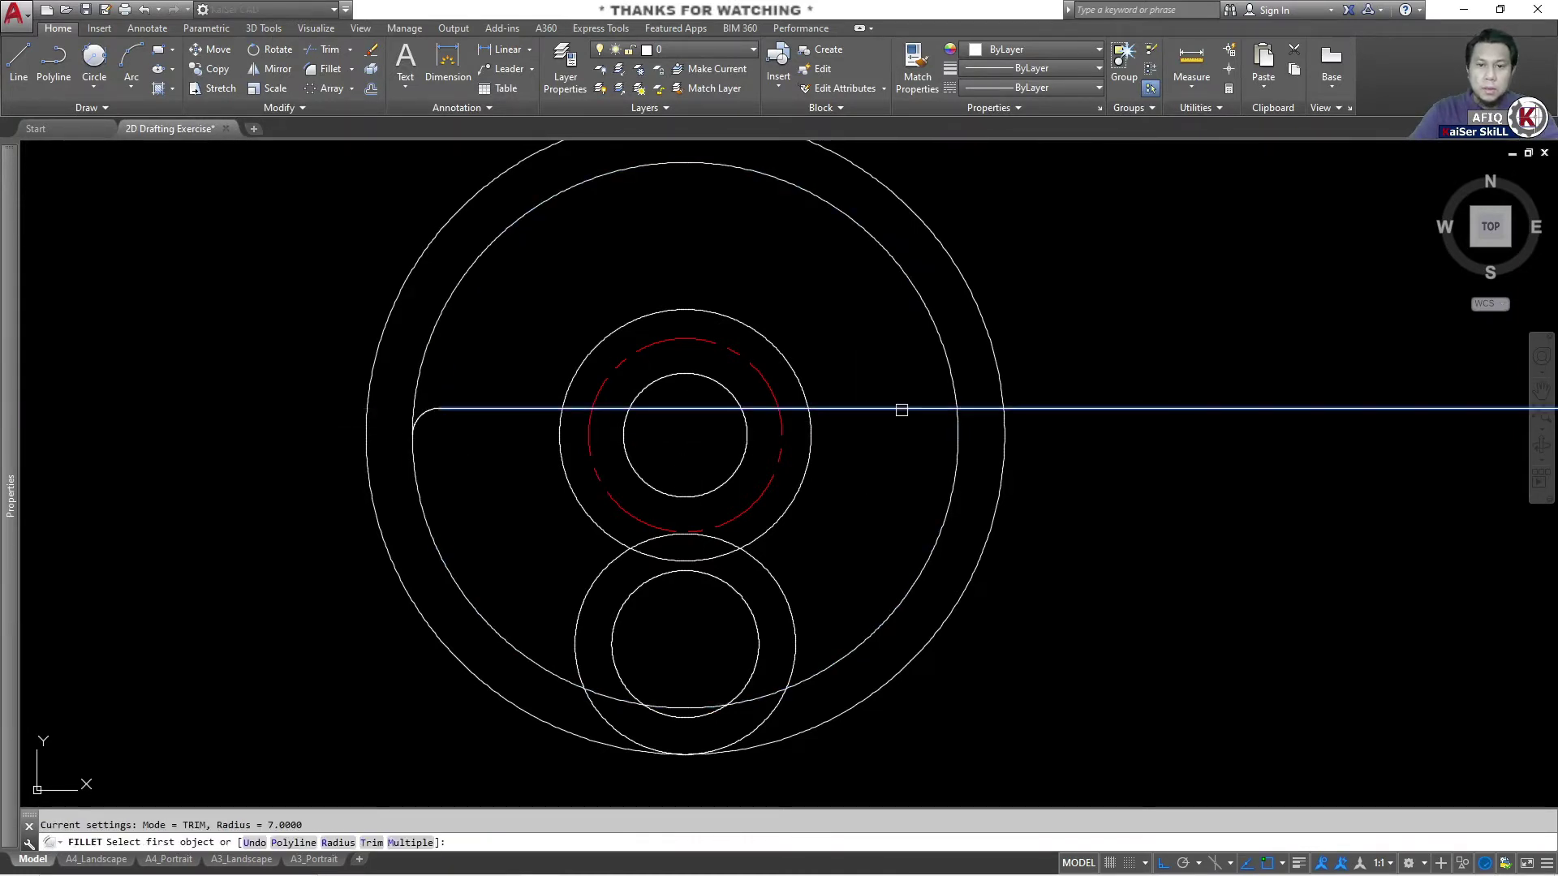
click(901, 410)
click(958, 448)
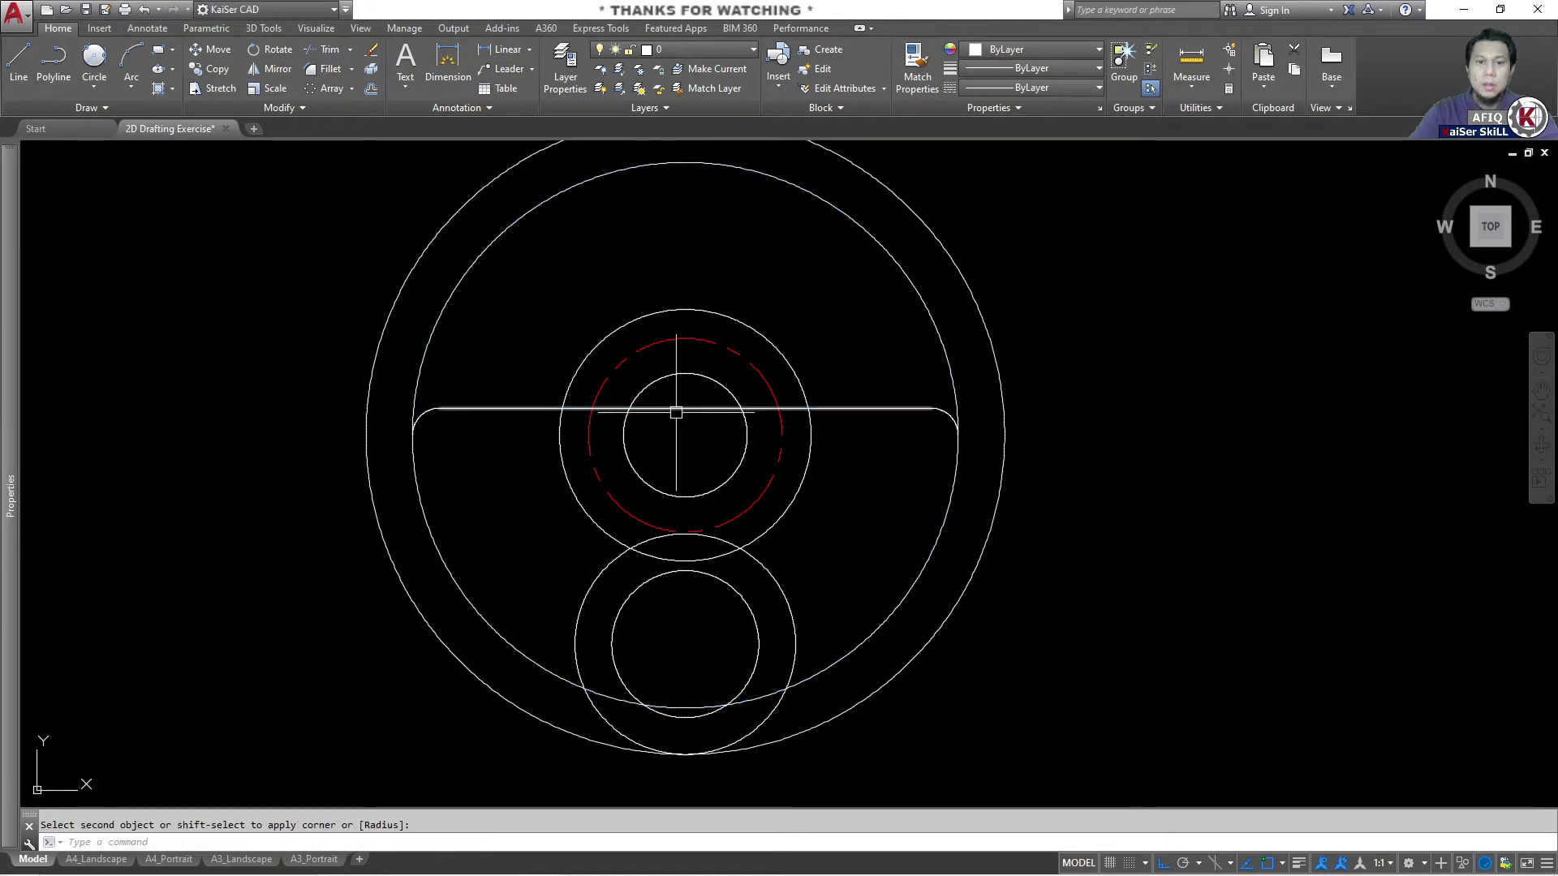
key(Escape)
text(tr)
key(Return)
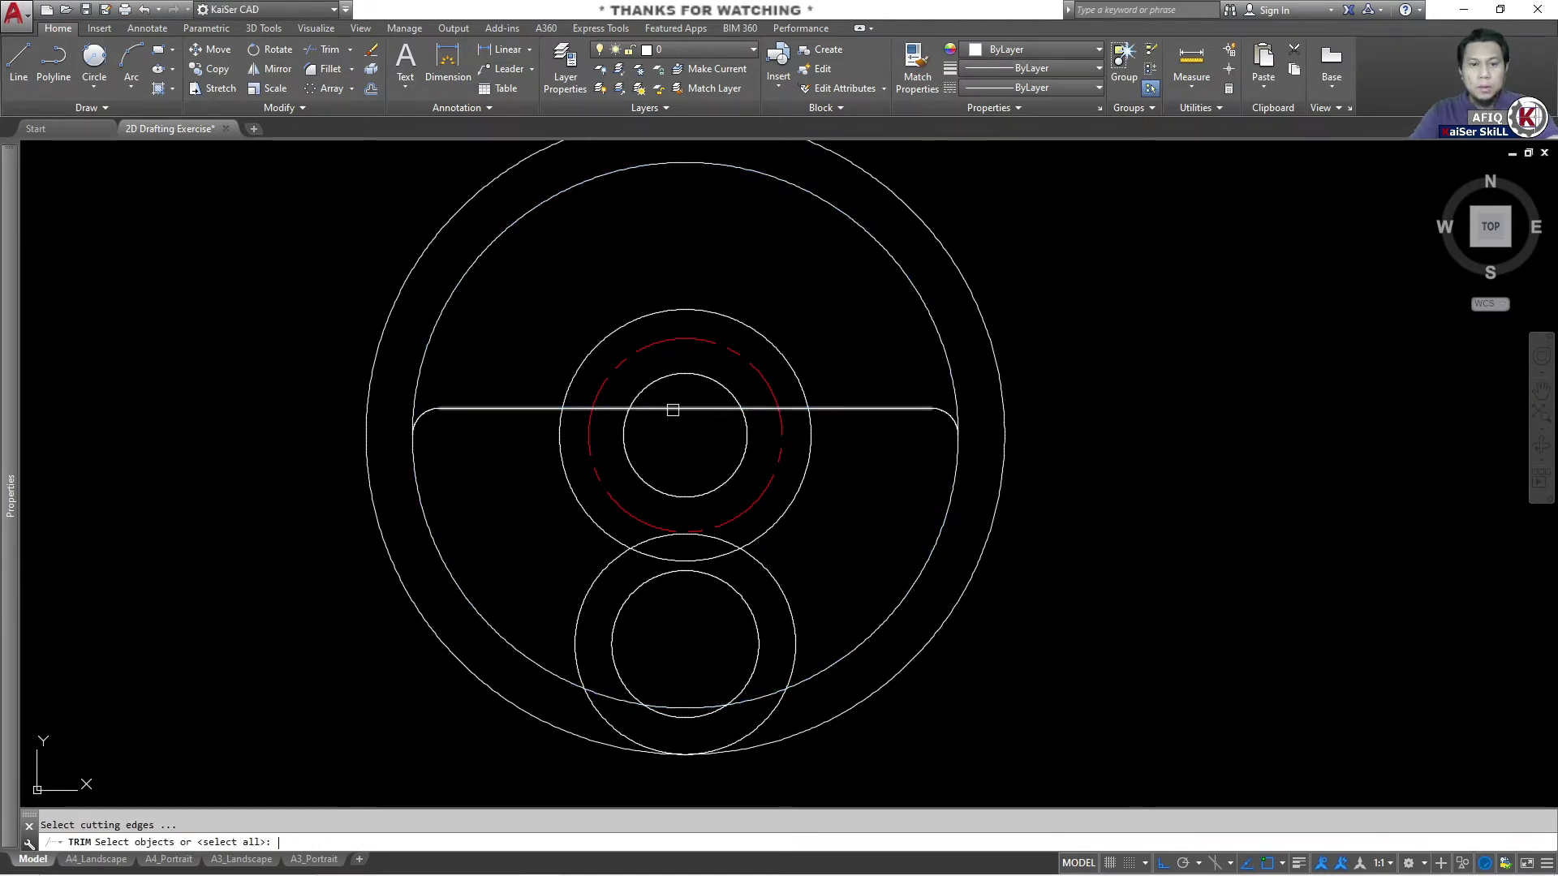
key(Return)
key(Escape)
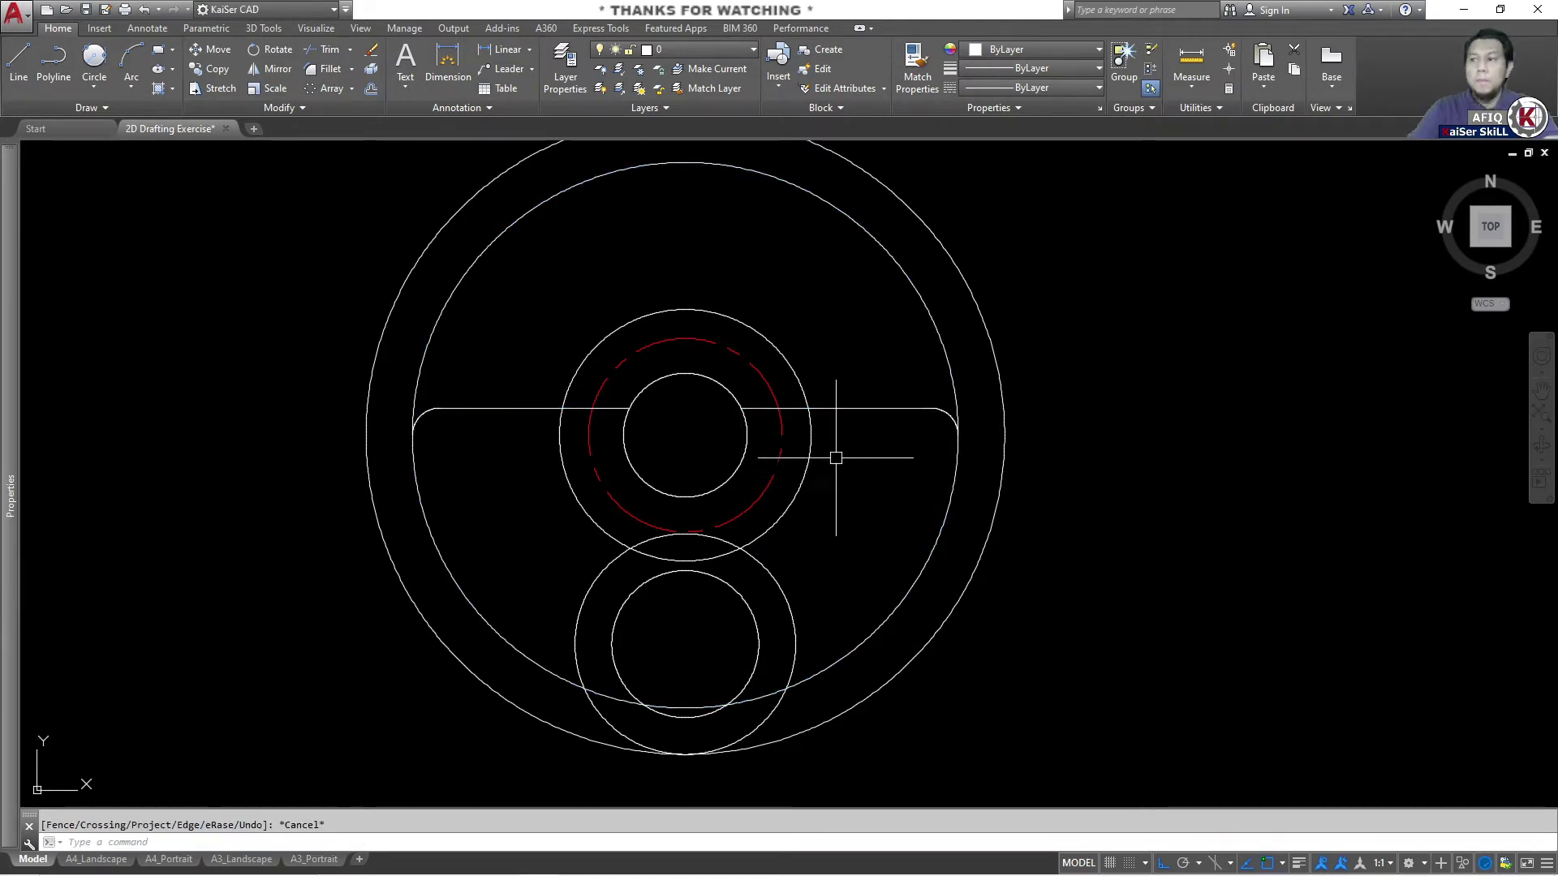
key(Escape)
text(f)
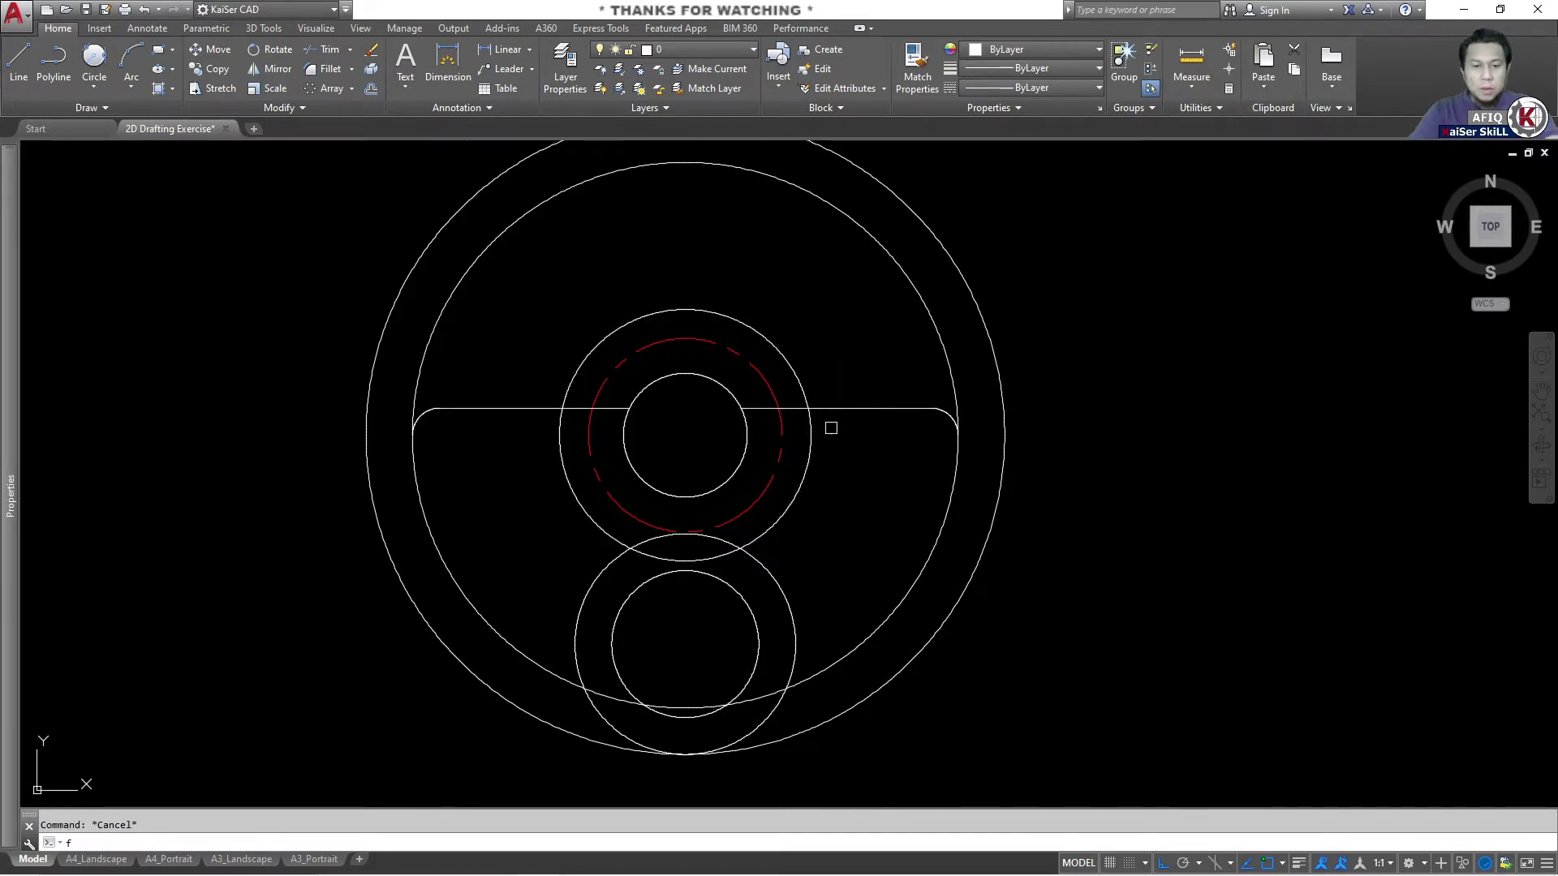
key(Return)
click(830, 409)
click(814, 432)
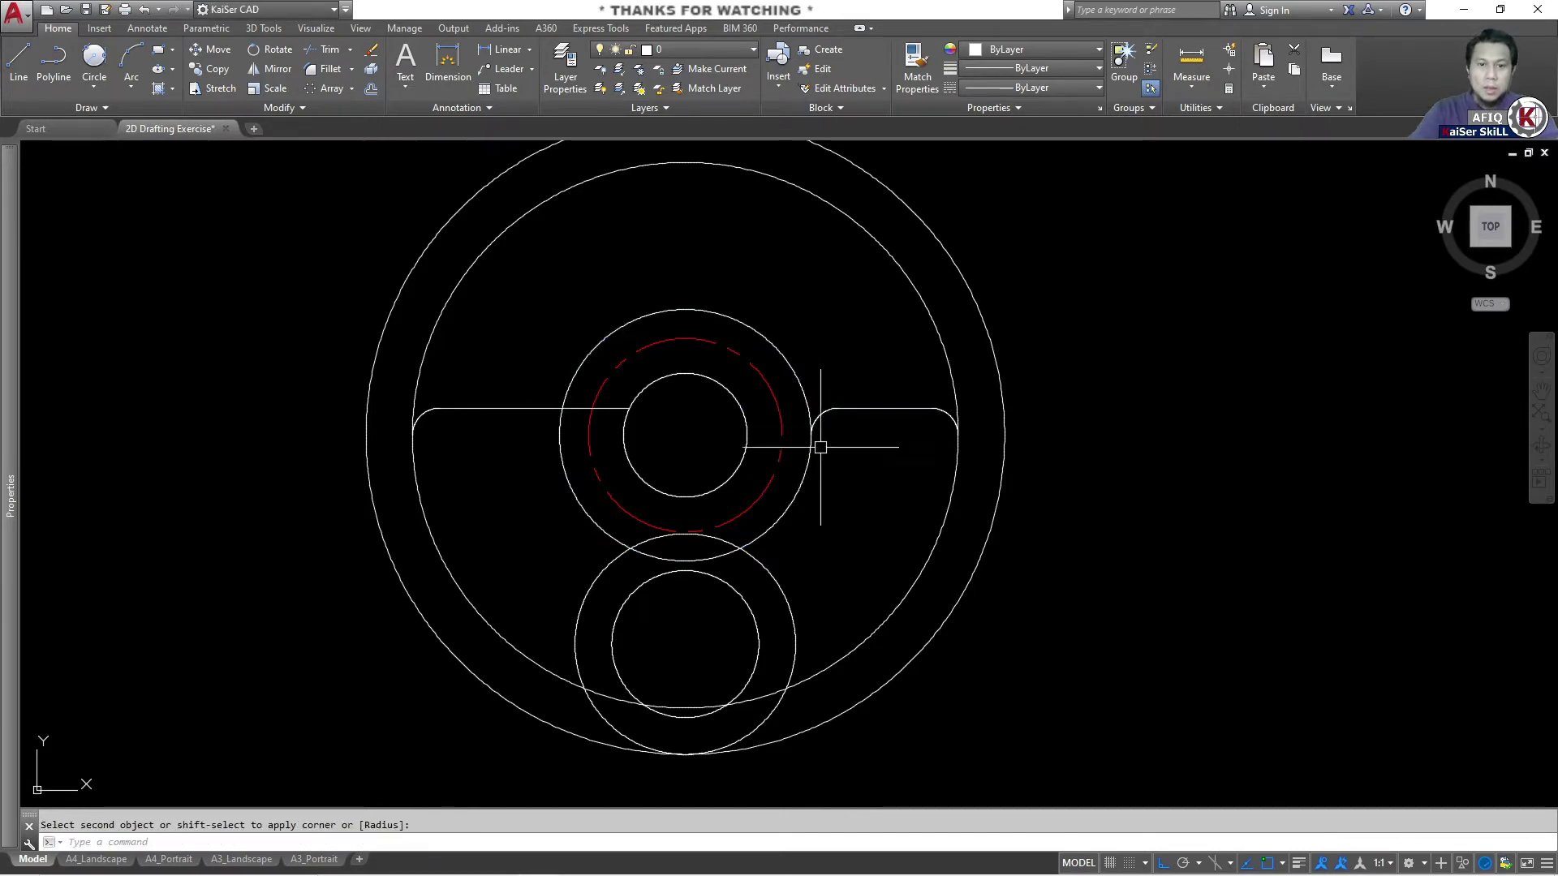
key(Return)
click(512, 409)
click(560, 438)
key(Escape)
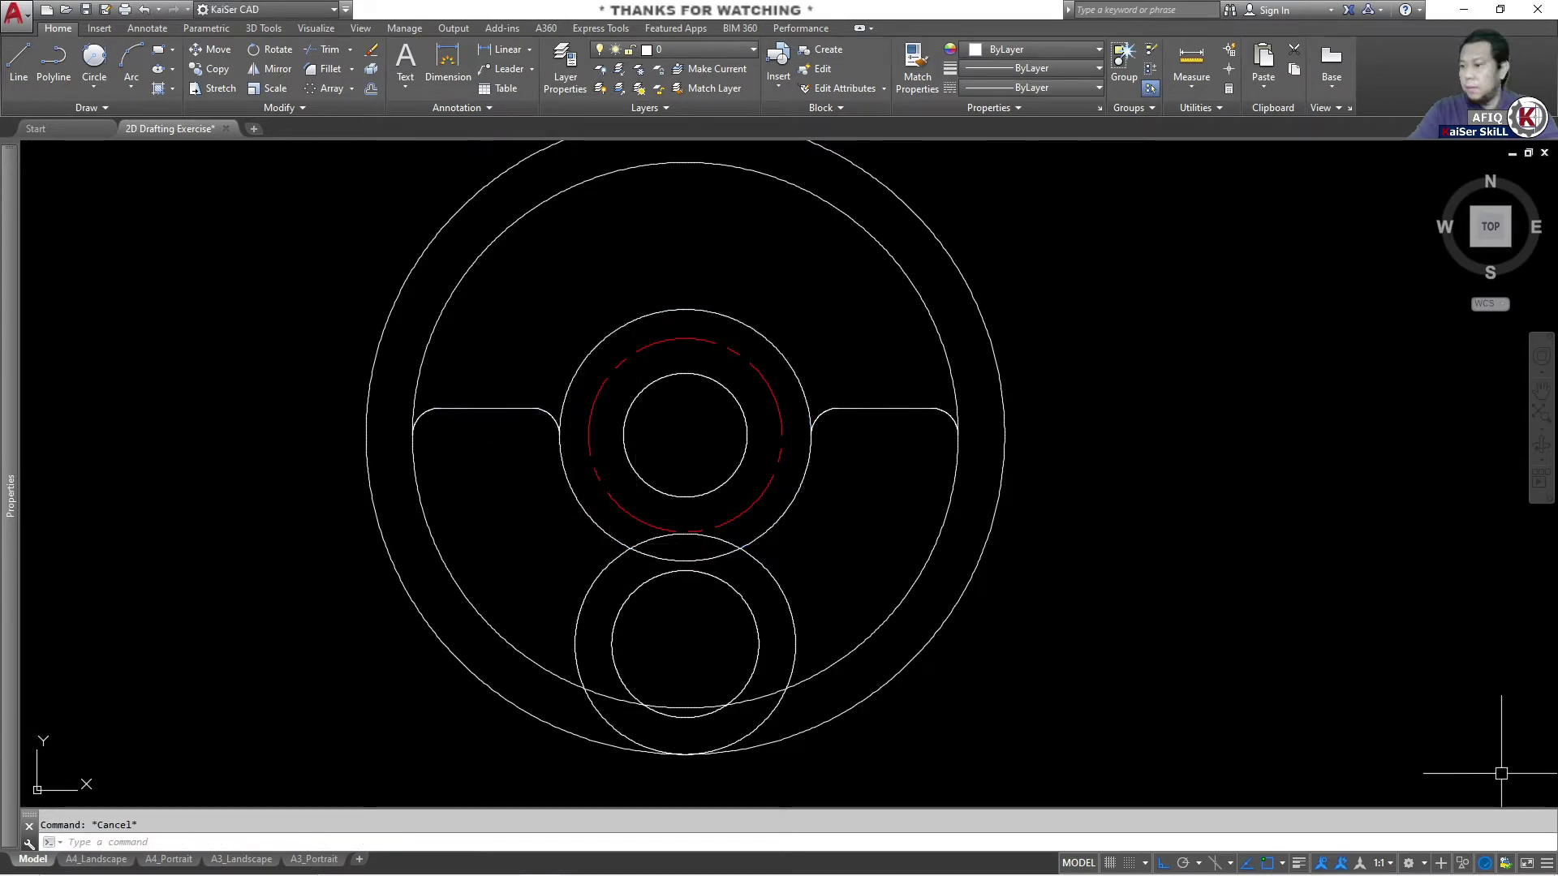
key(alt+Tab)
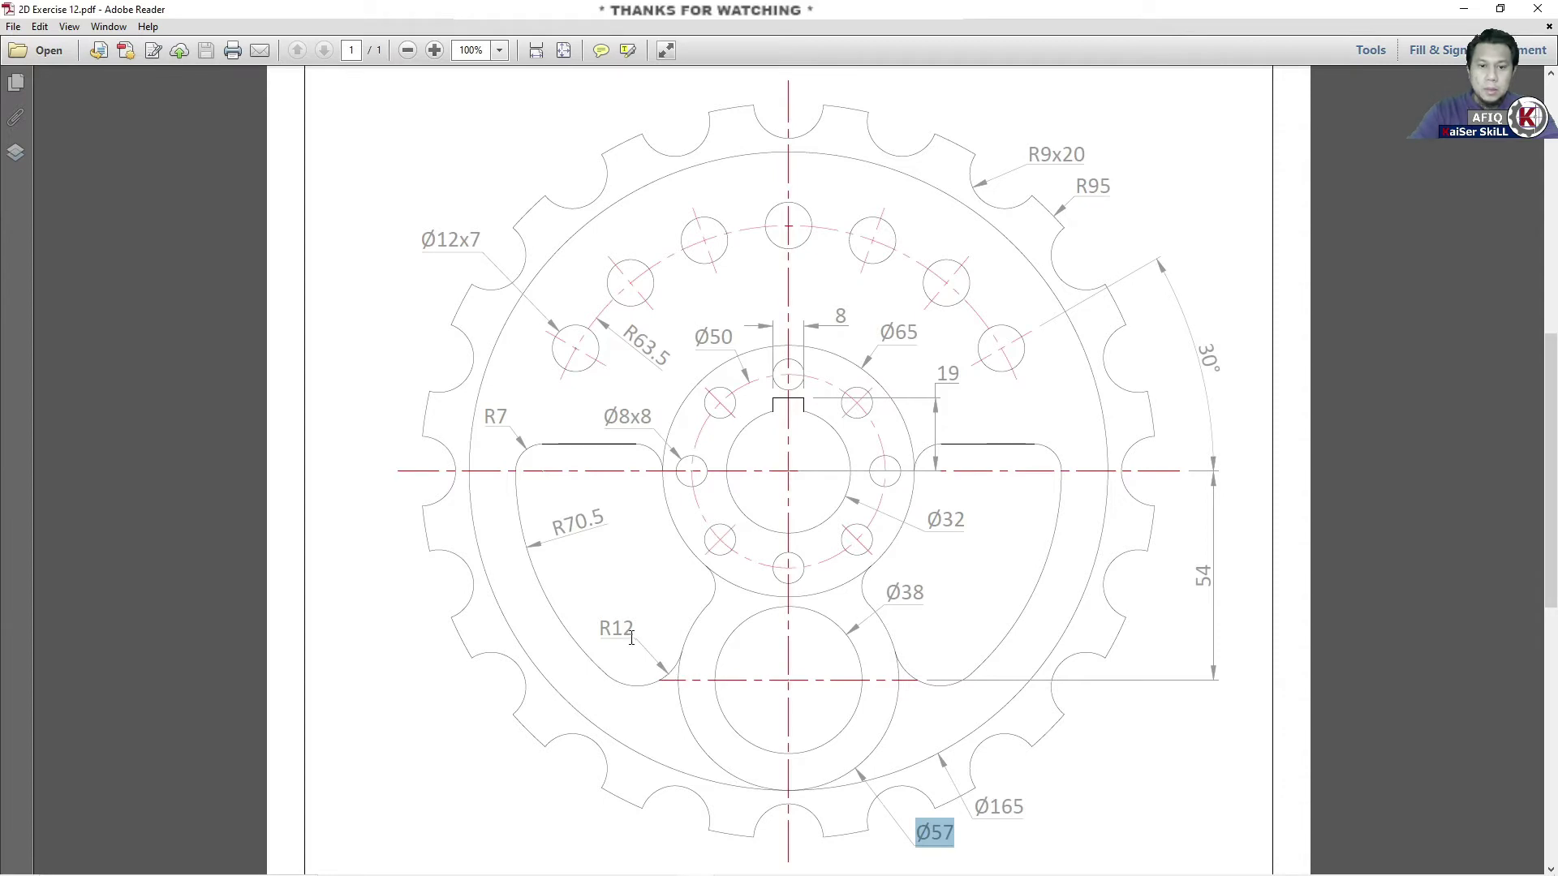
drag(631, 638, 601, 636)
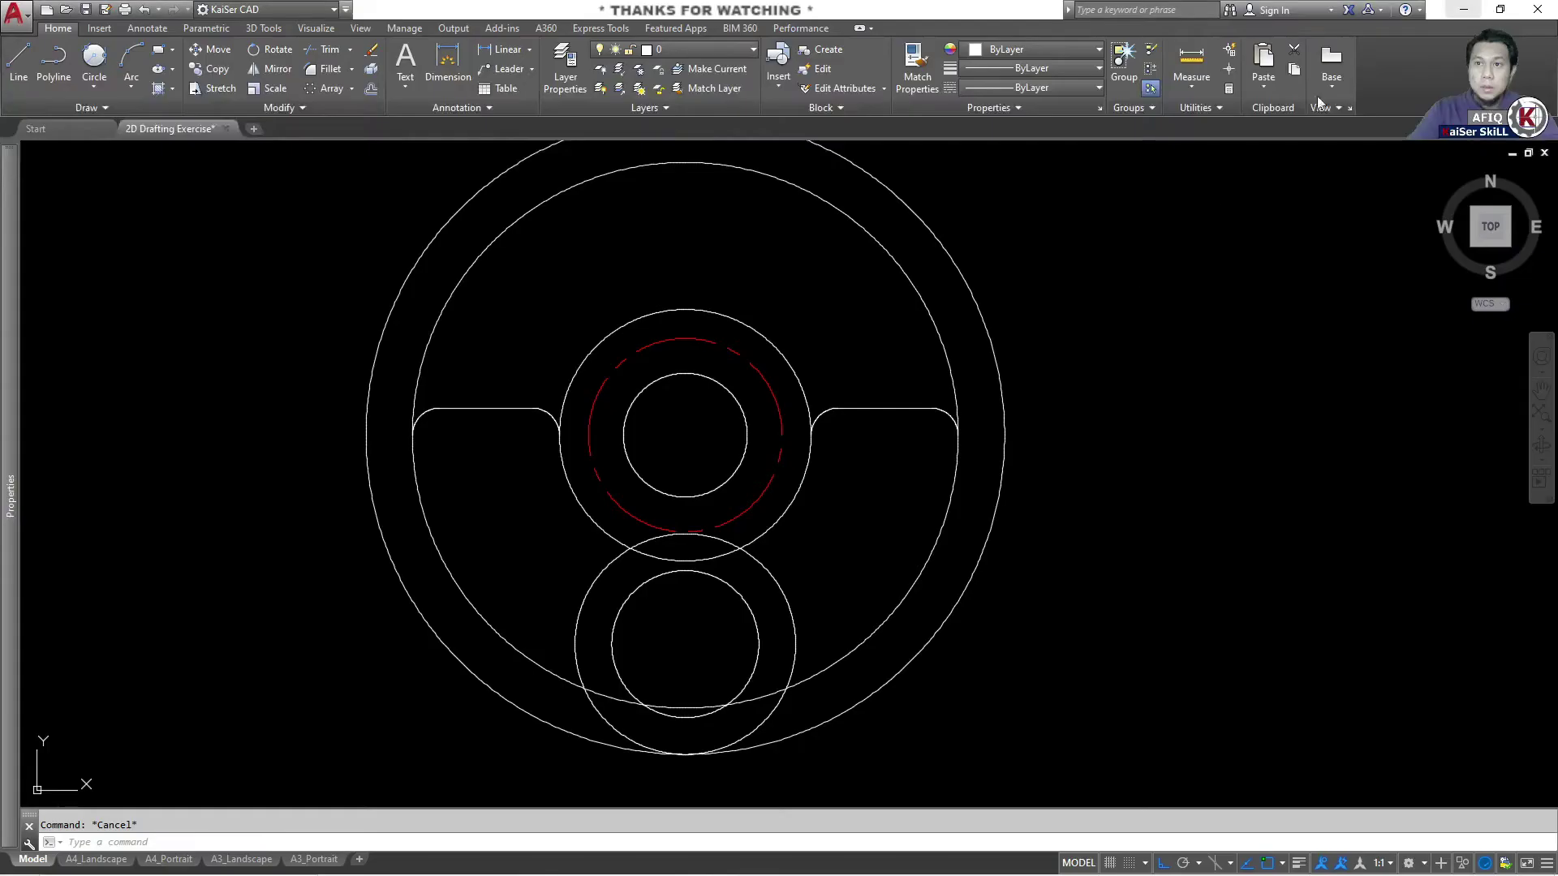
key(alt+Tab)
Add R12 fillets joining the Ø57 circle to the central circle and R70.5 ring on both sides.
text(f)
key(Return)
text(r)
key(Return)
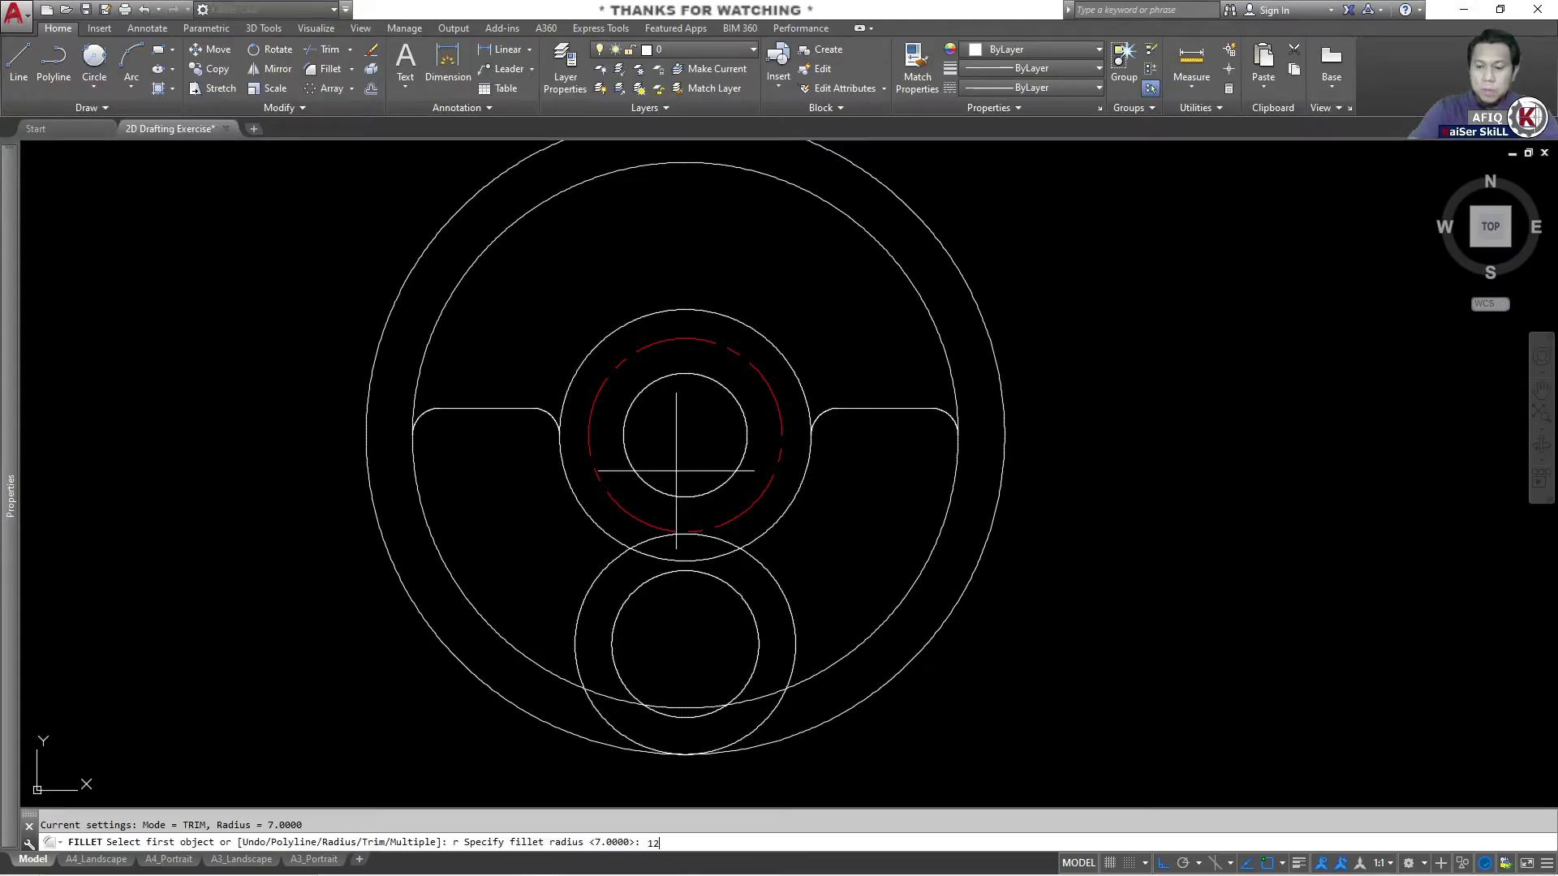
key(Return)
click(708, 489)
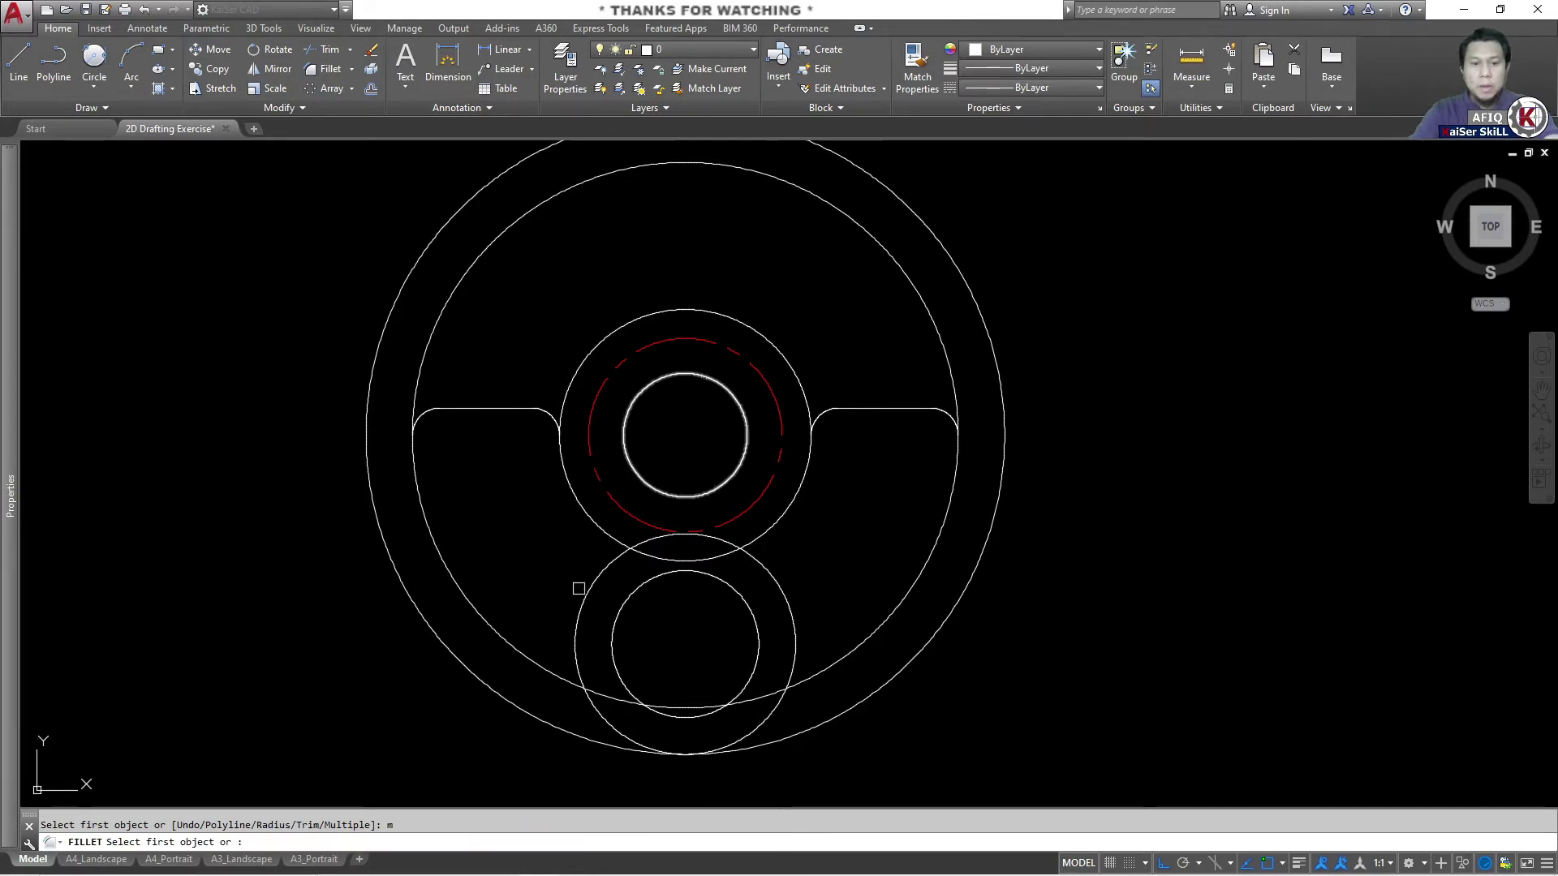
click(521, 654)
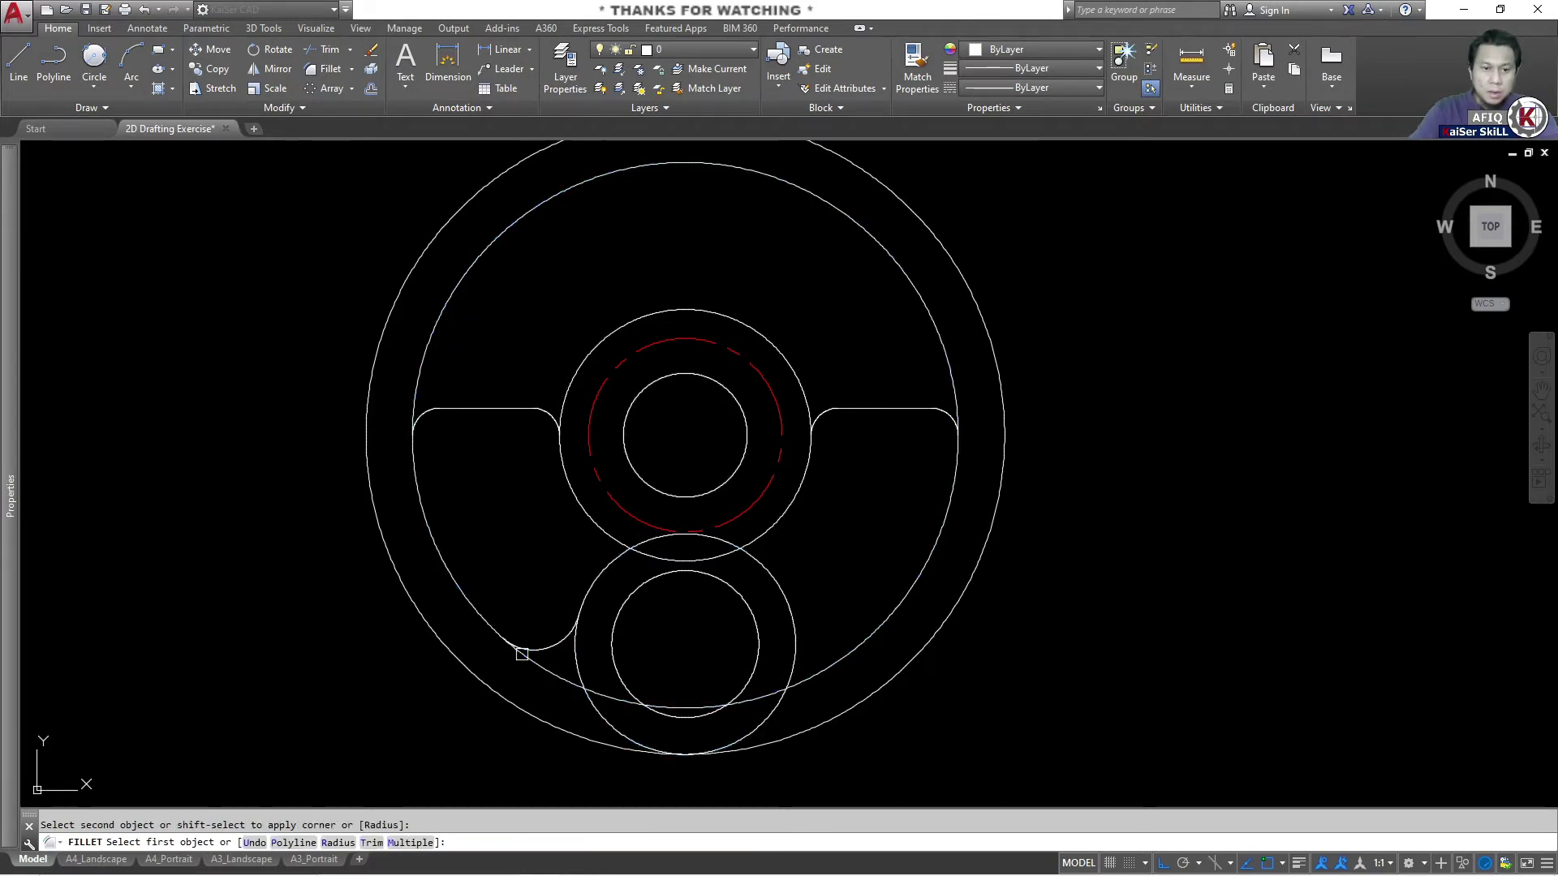
click(587, 521)
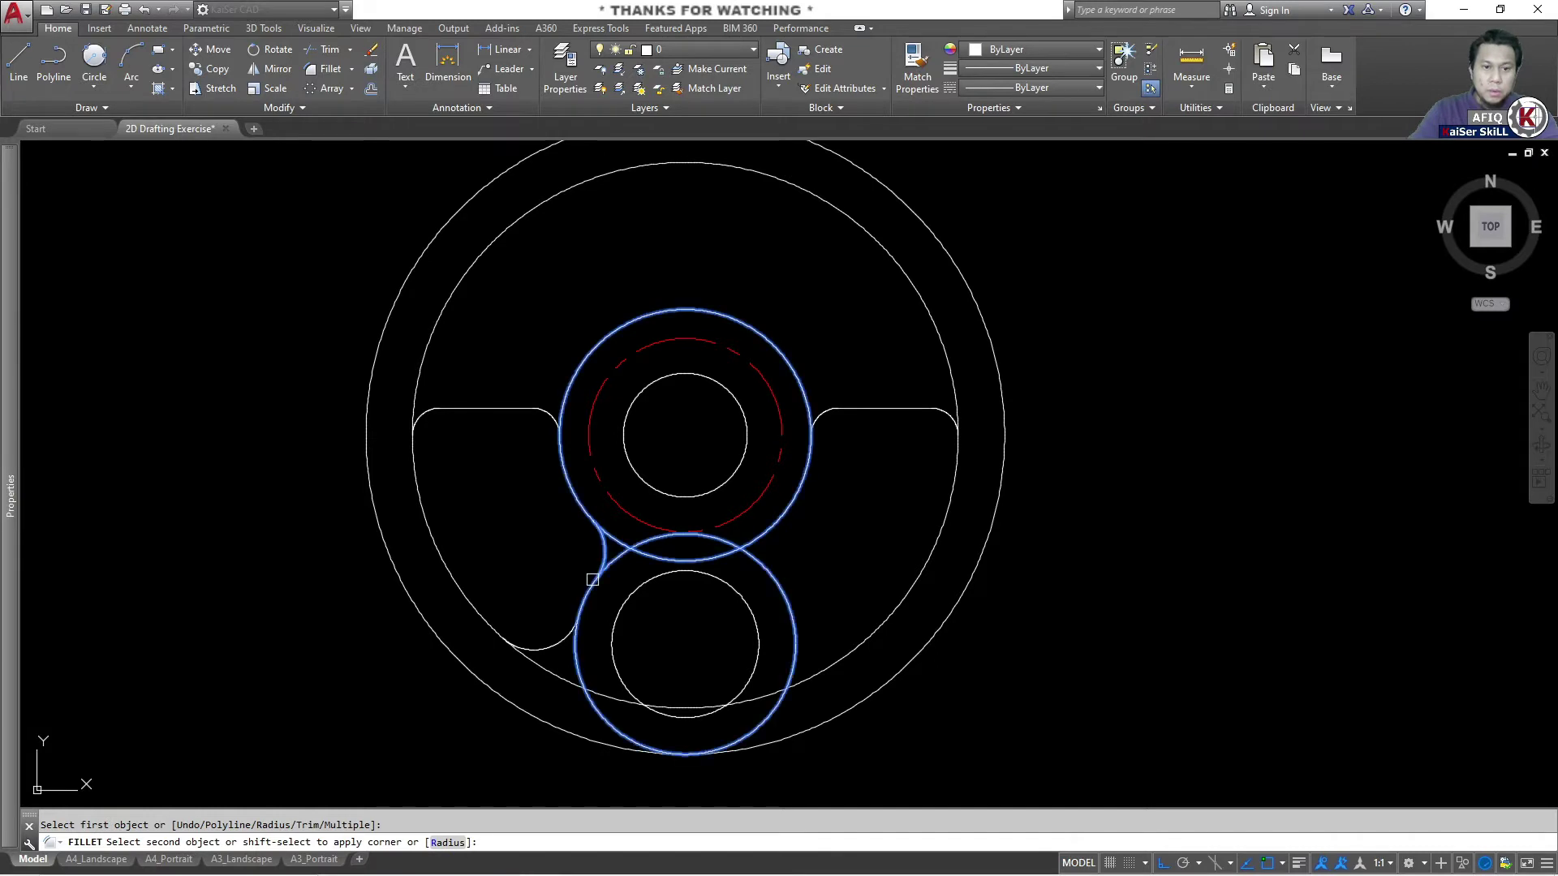
click(593, 579)
click(785, 521)
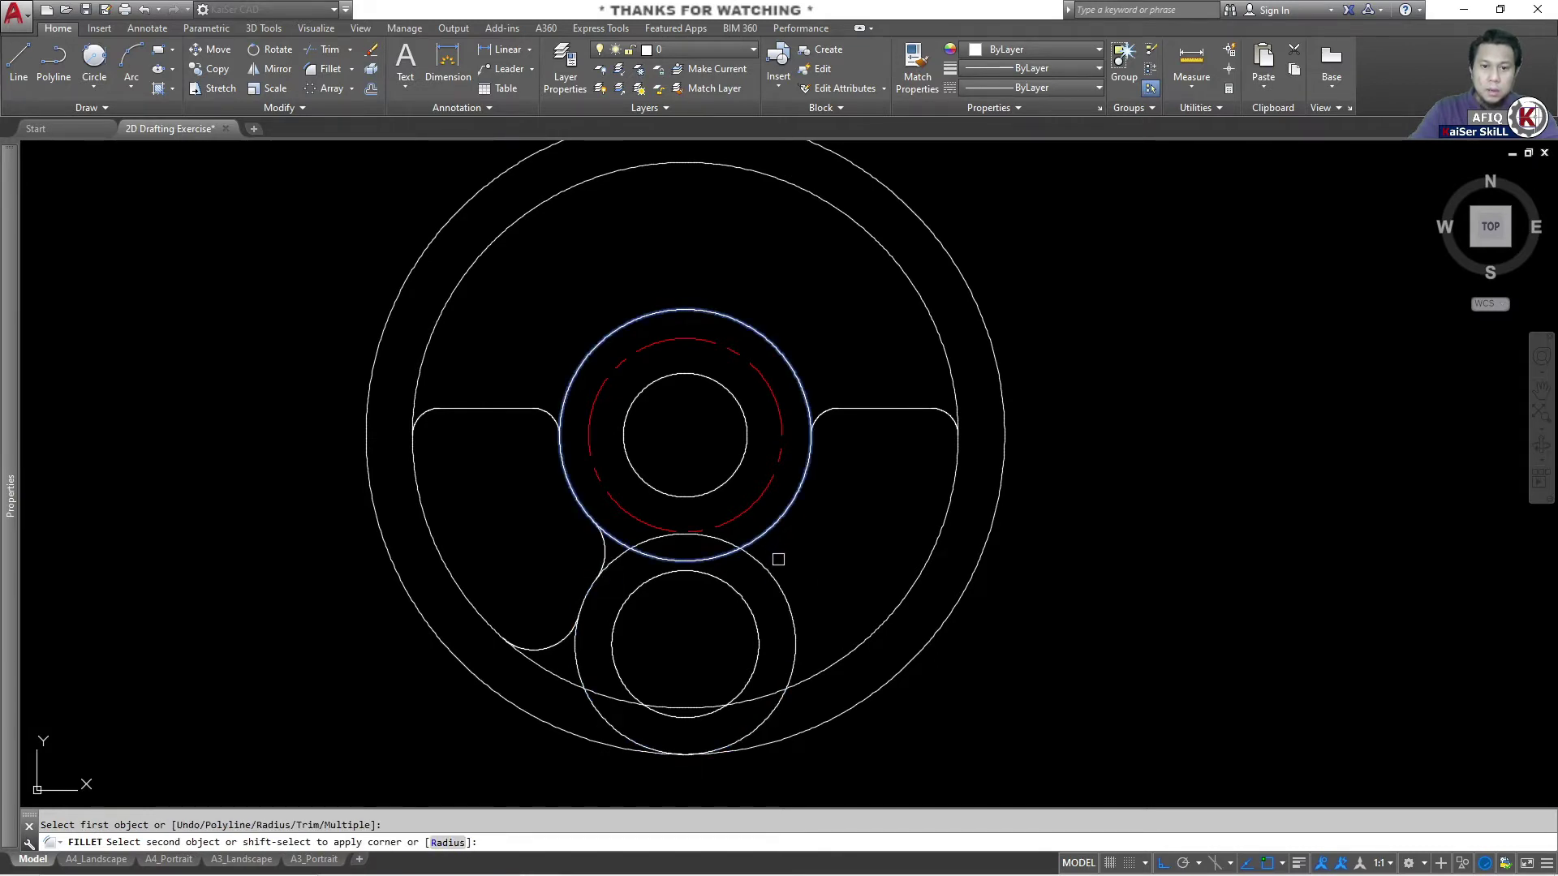
click(778, 577)
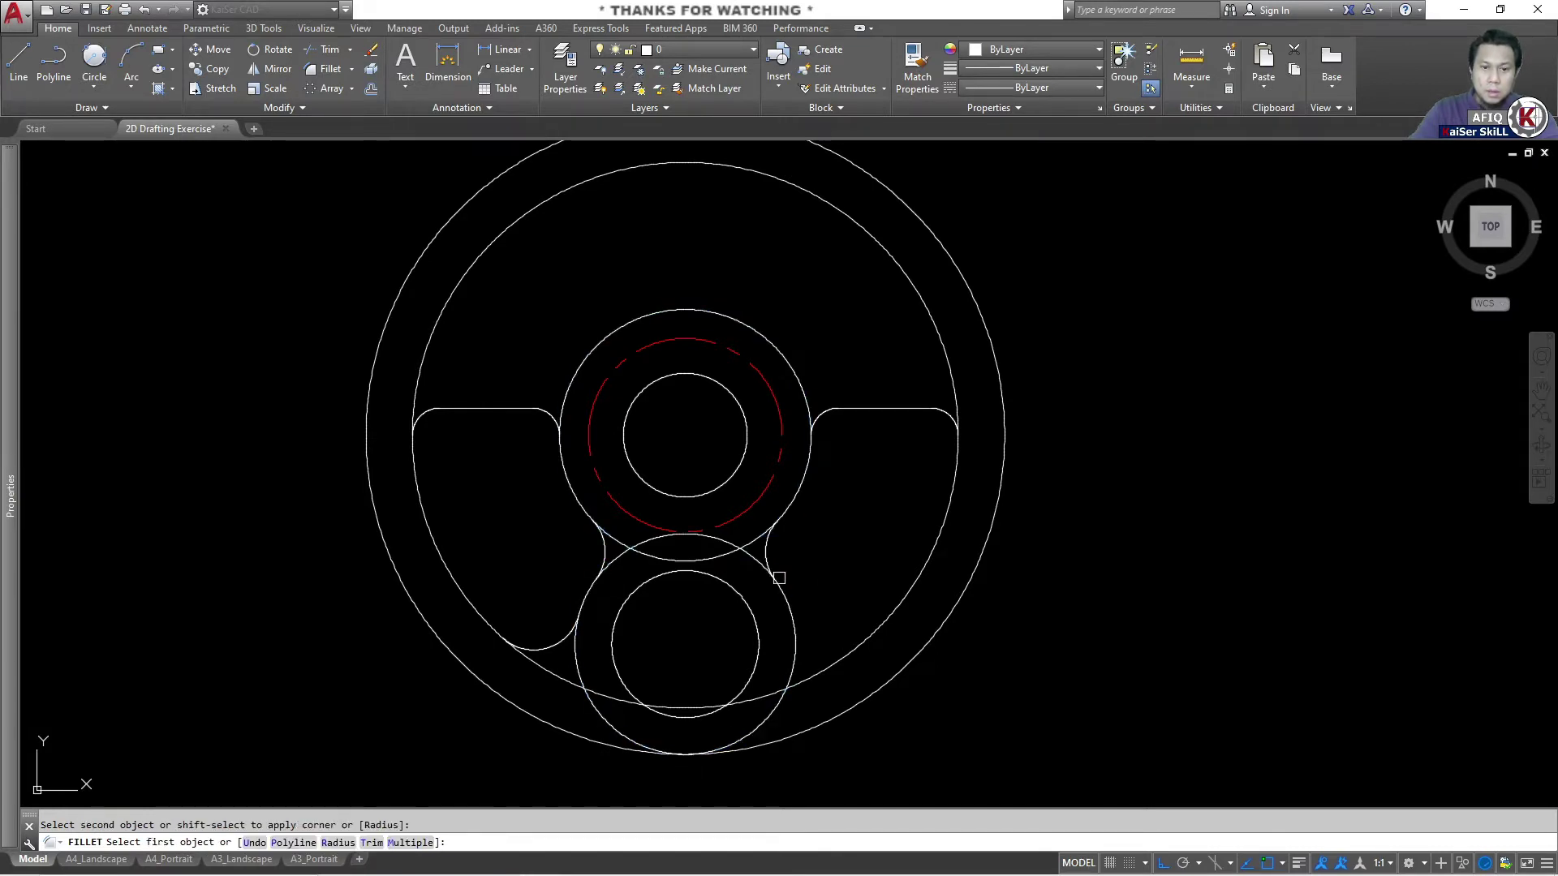
click(799, 636)
click(834, 662)
key(Escape)
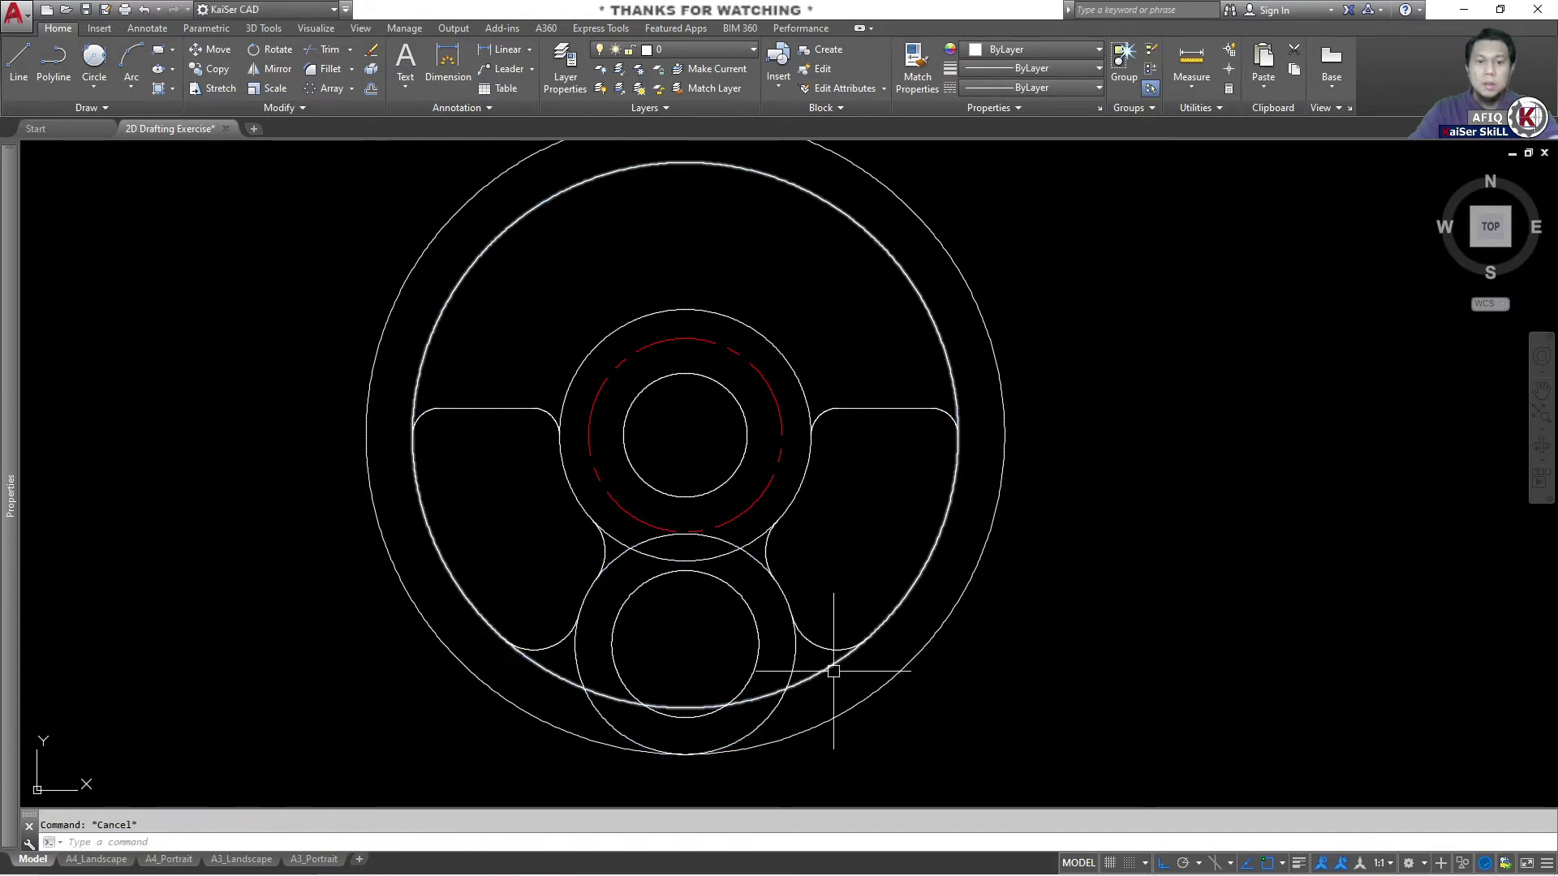
Trim the R70.5 ring's arc between the two lower fillets.
text(tr)
key(Return)
click(799, 654)
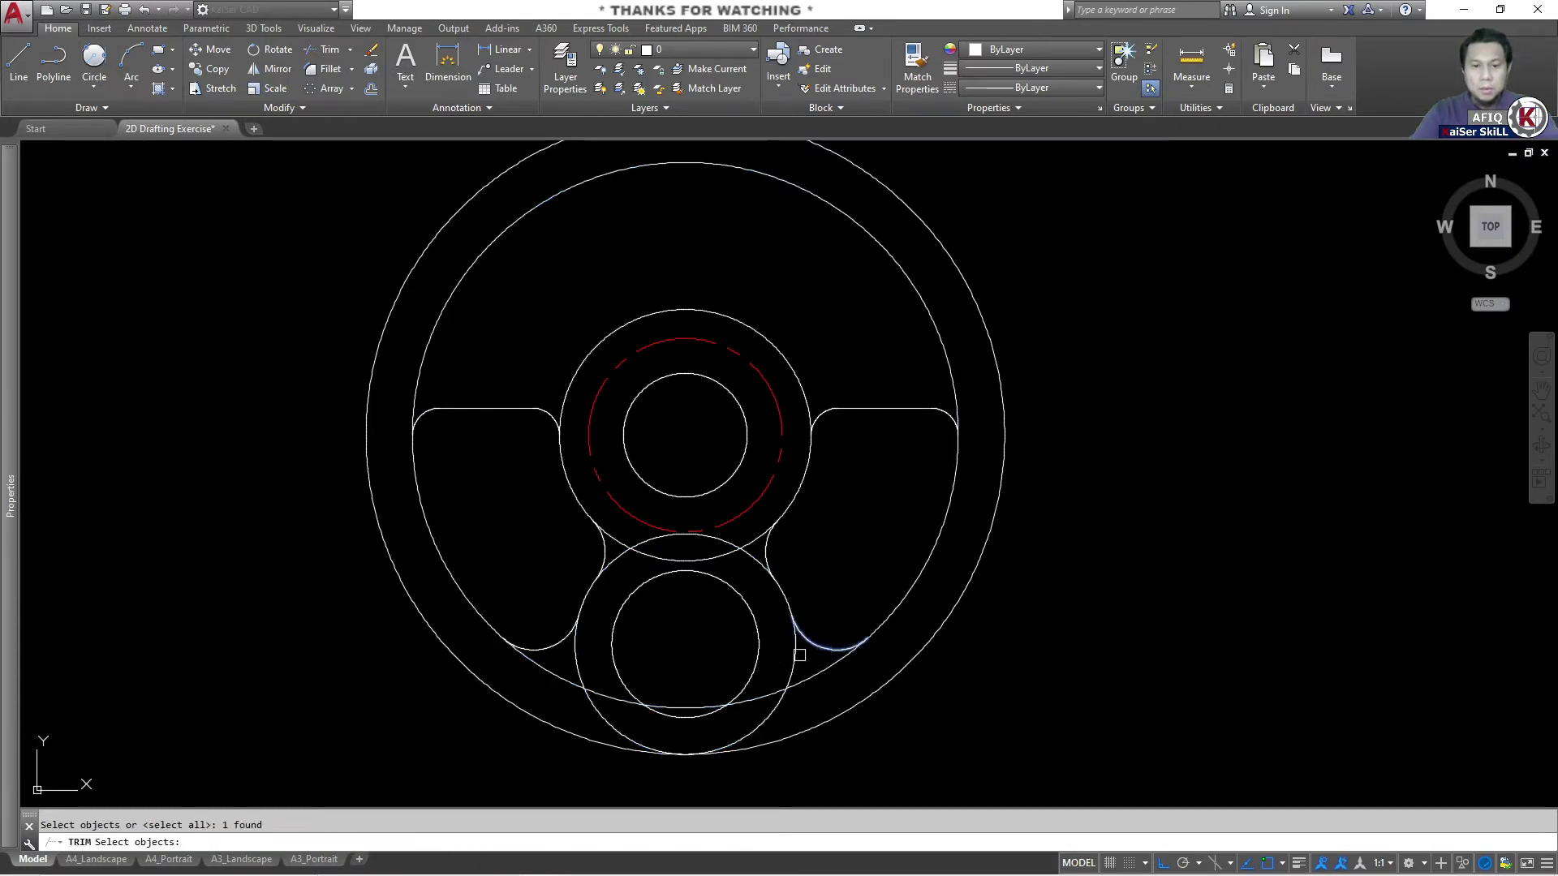
click(570, 641)
key(Return)
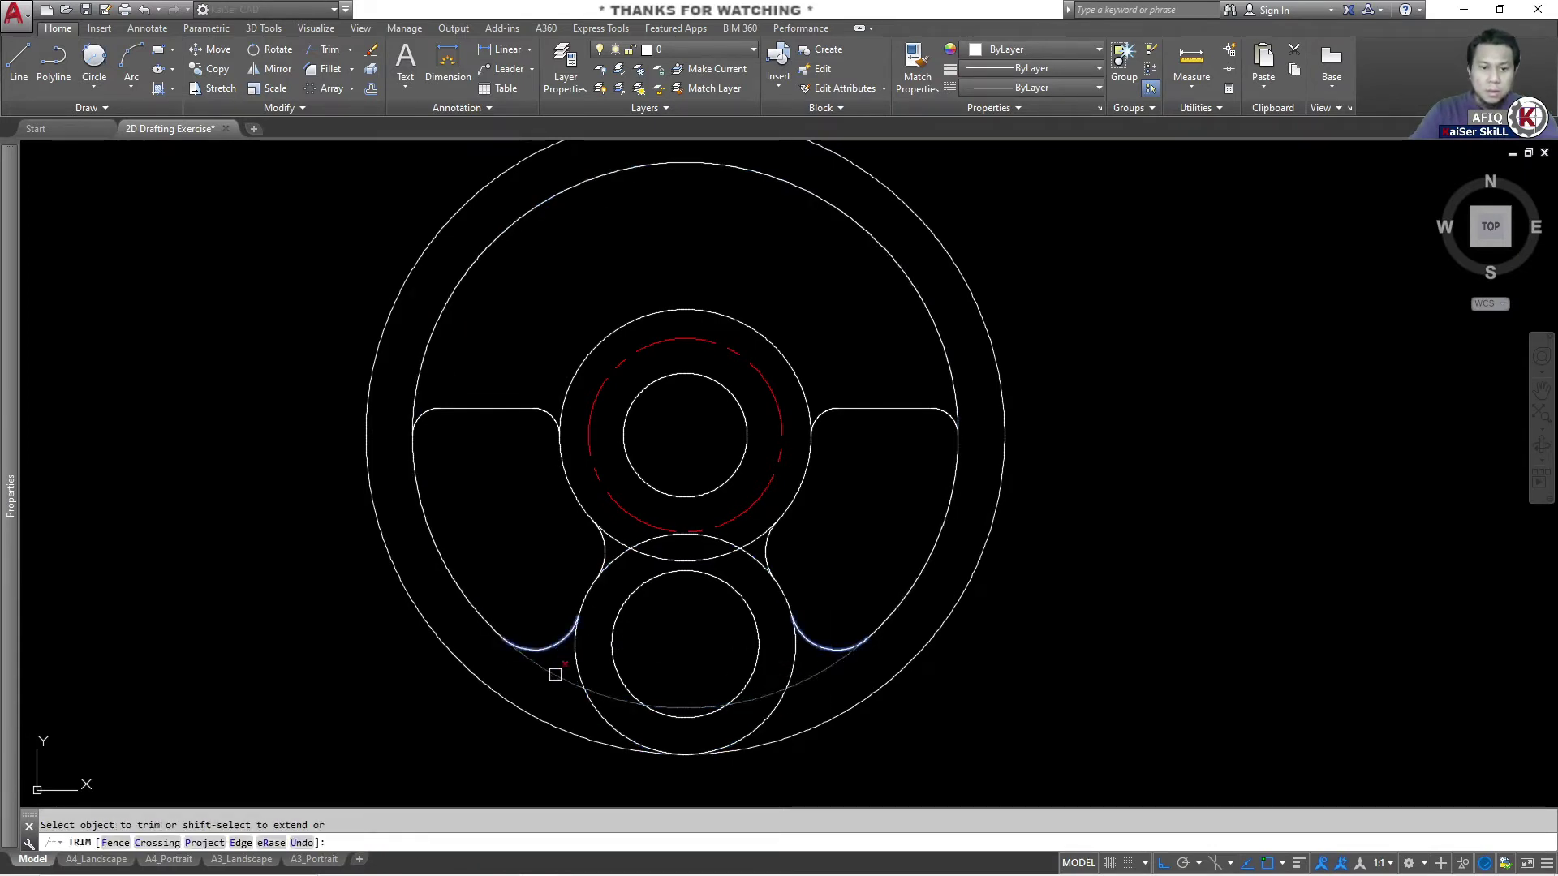
click(555, 674)
key(Escape)
scroll(779, 556, up, 4)
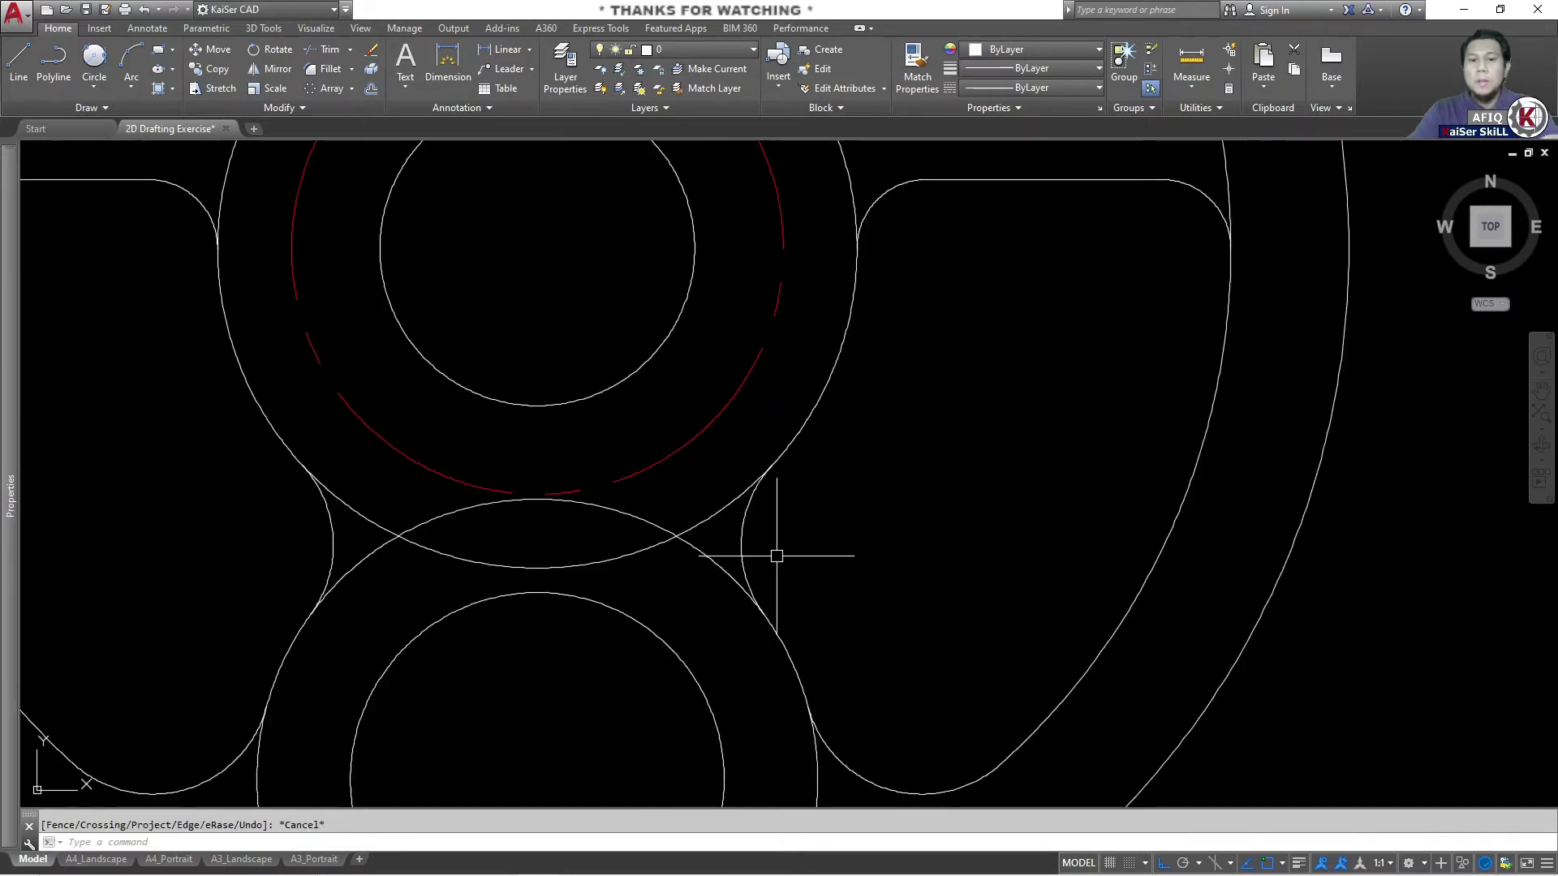
scroll(747, 539, down, 4)
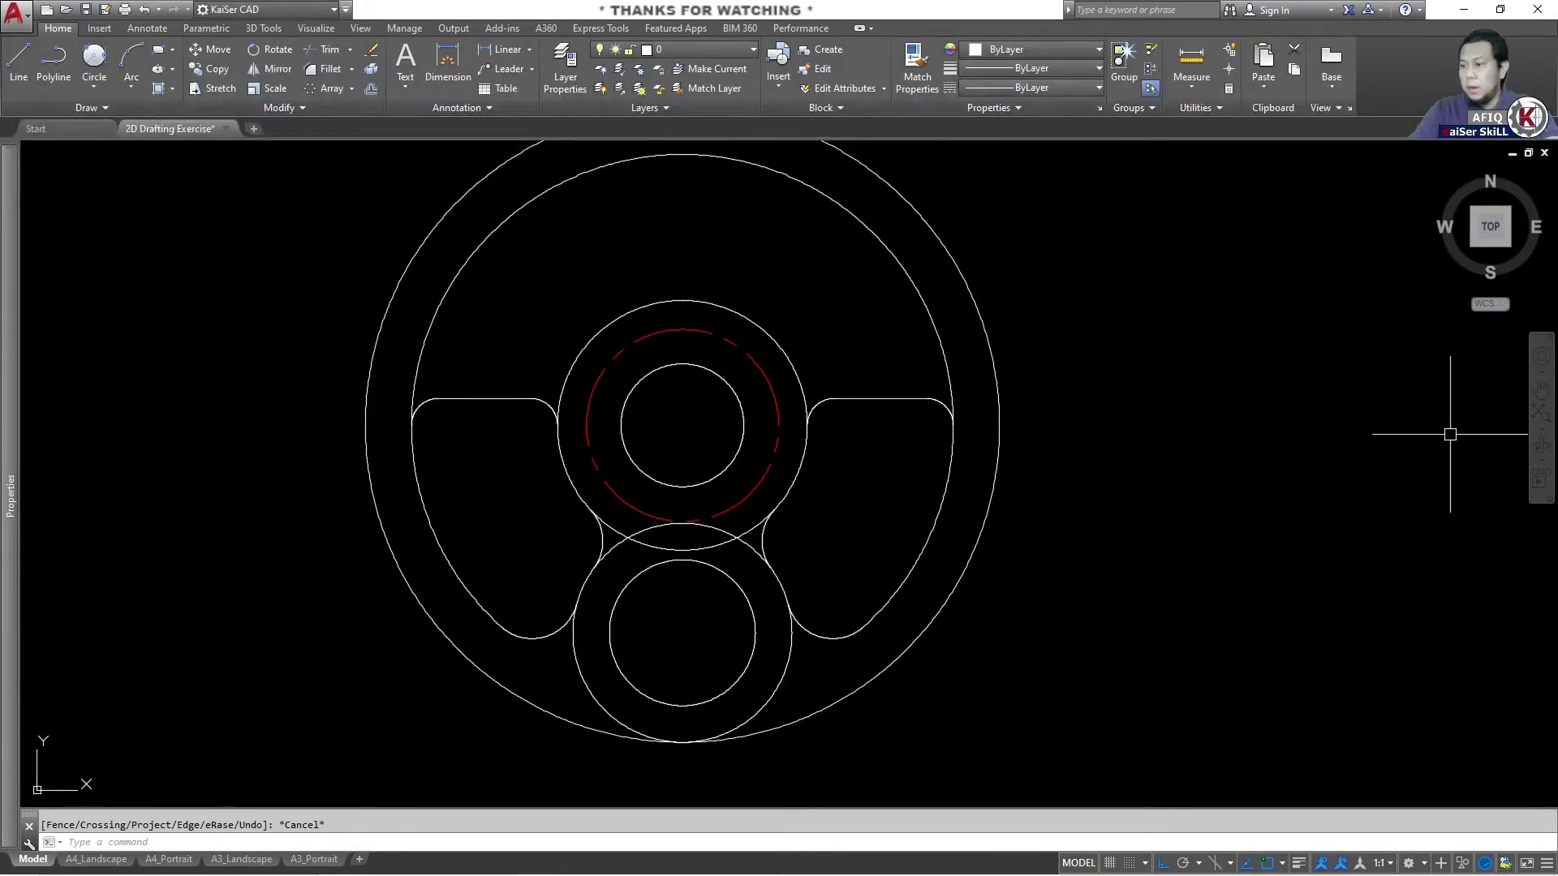
key(alt+Tab)
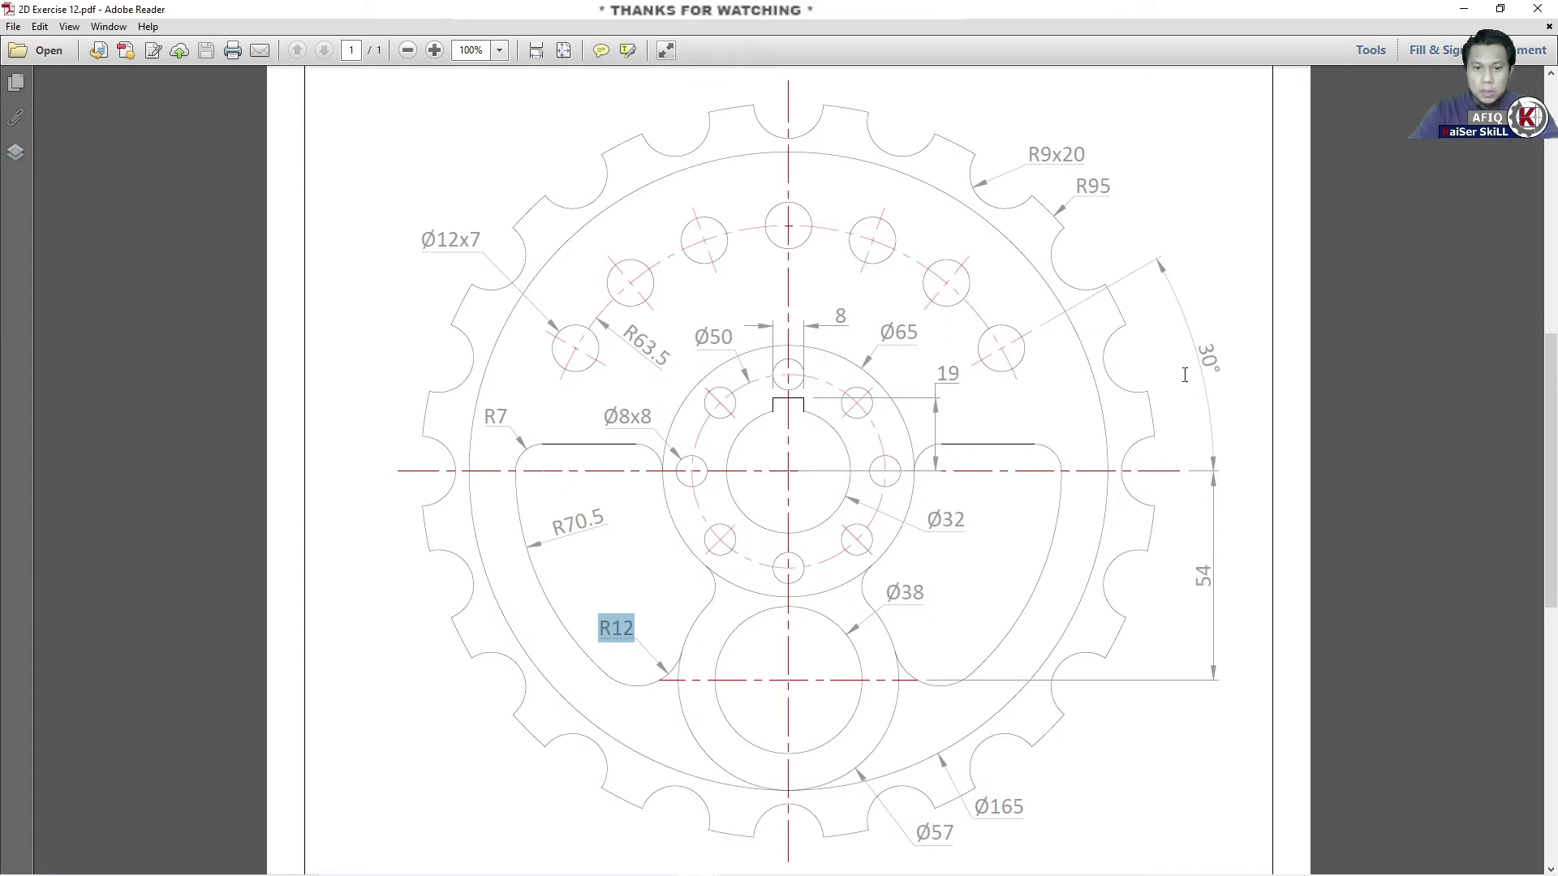
key(alt+Tab)
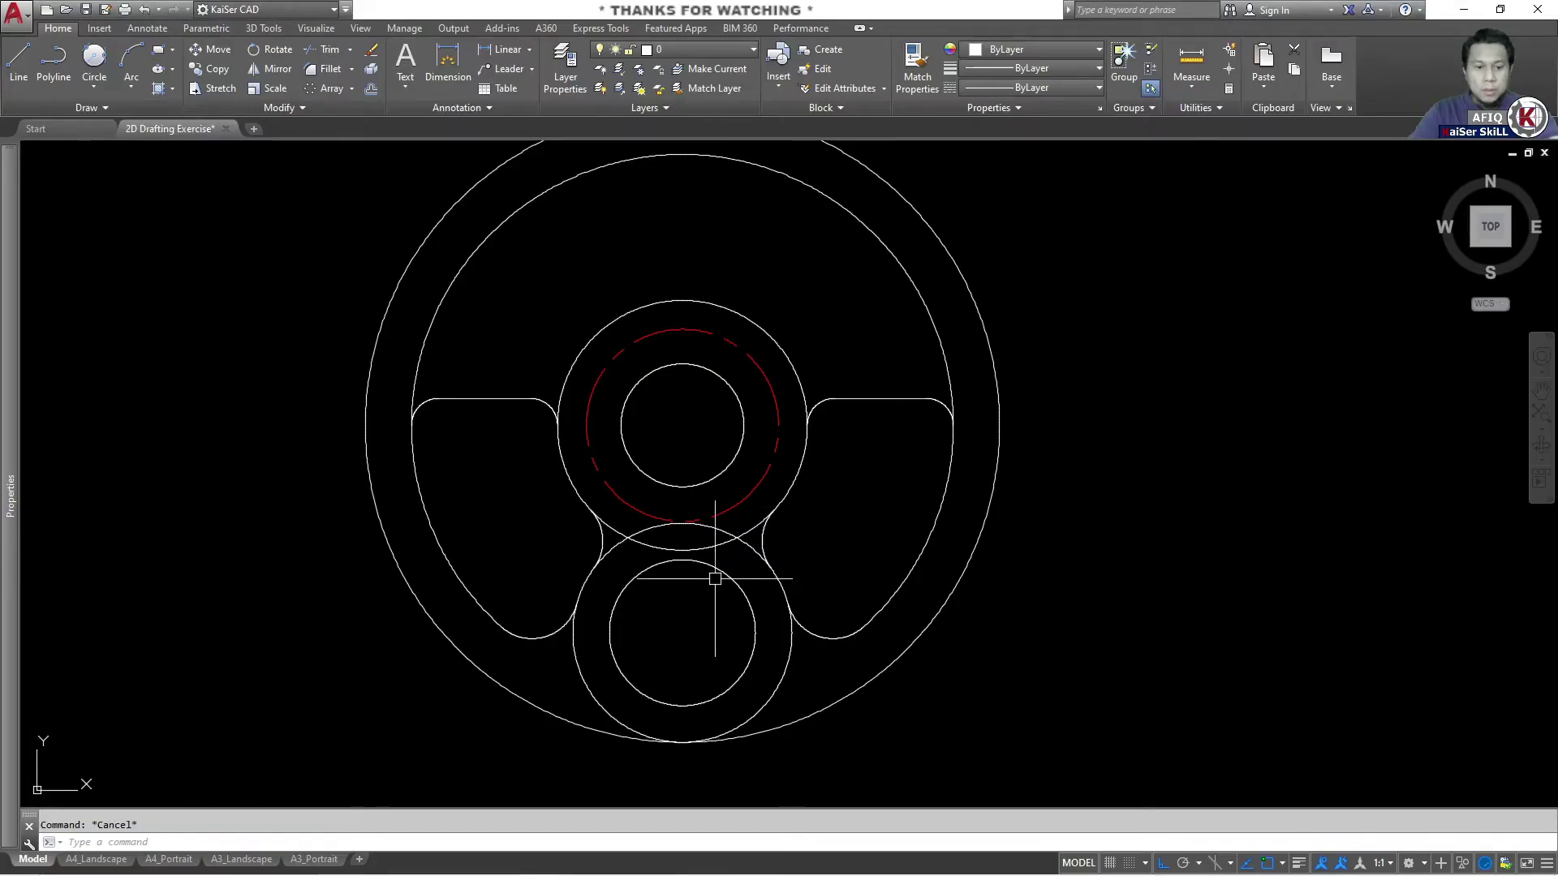
Trim the lower circle's arc between the upper fillets, then switch to the reference PDF.
text(tr)
key(Return)
click(610, 551)
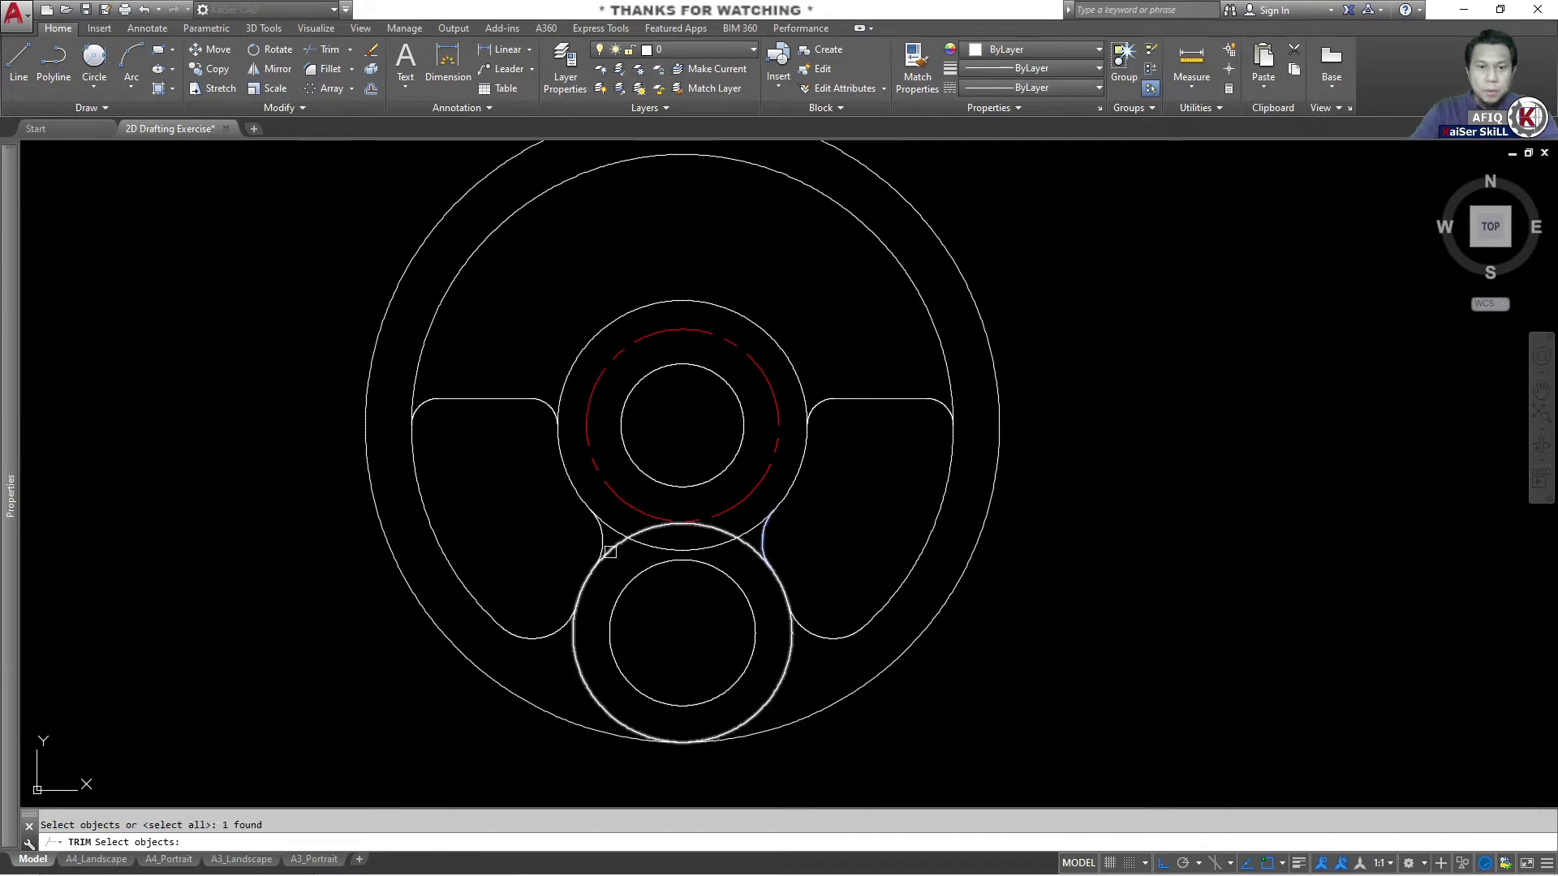
click(626, 541)
key(Return)
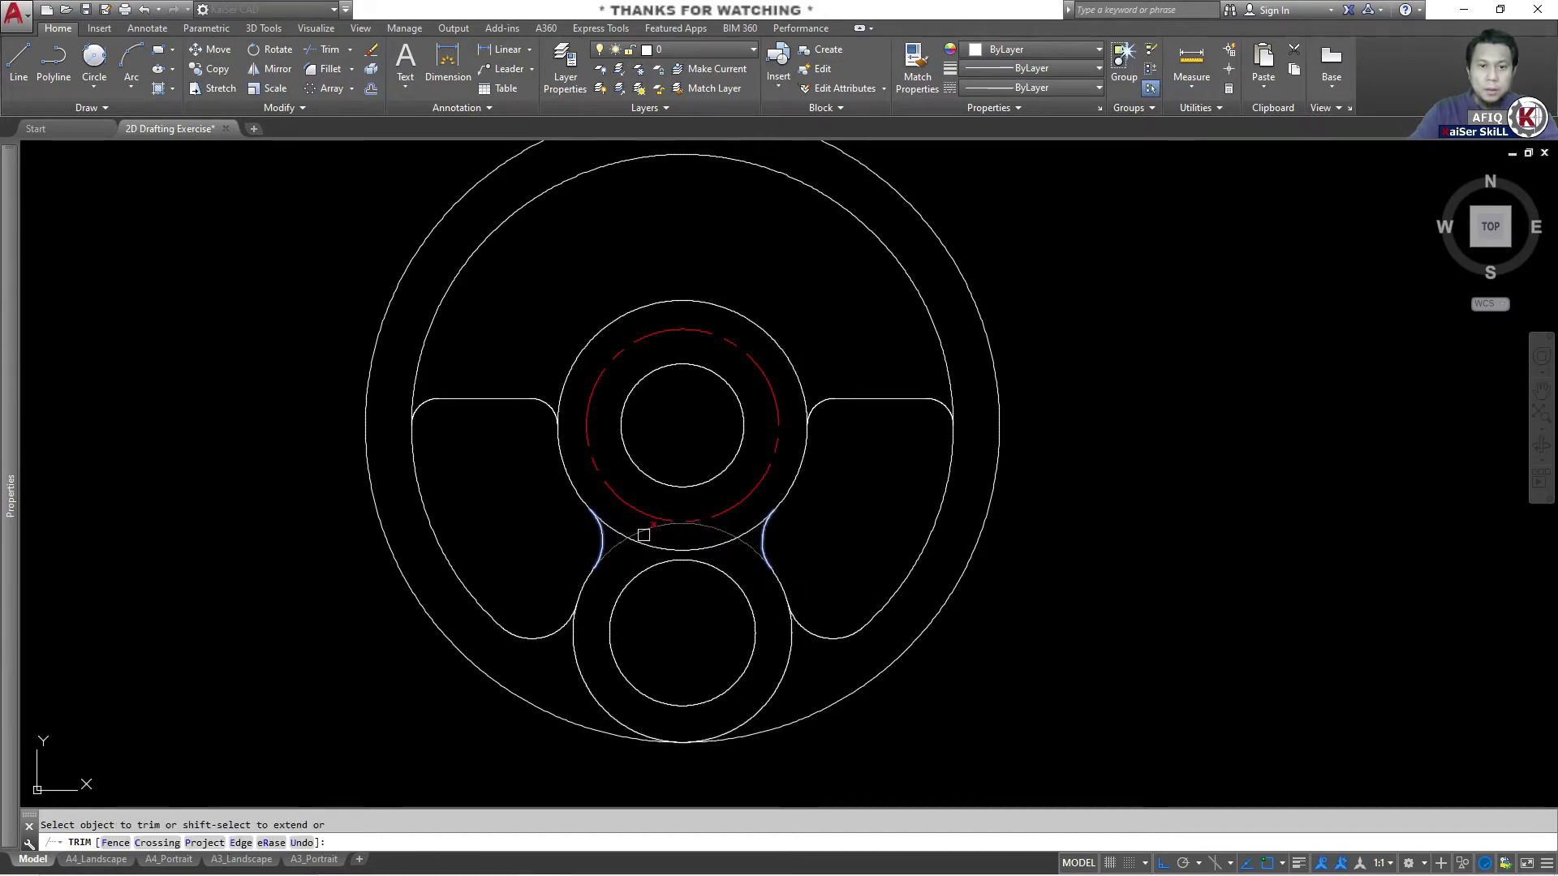
click(643, 535)
key(Escape)
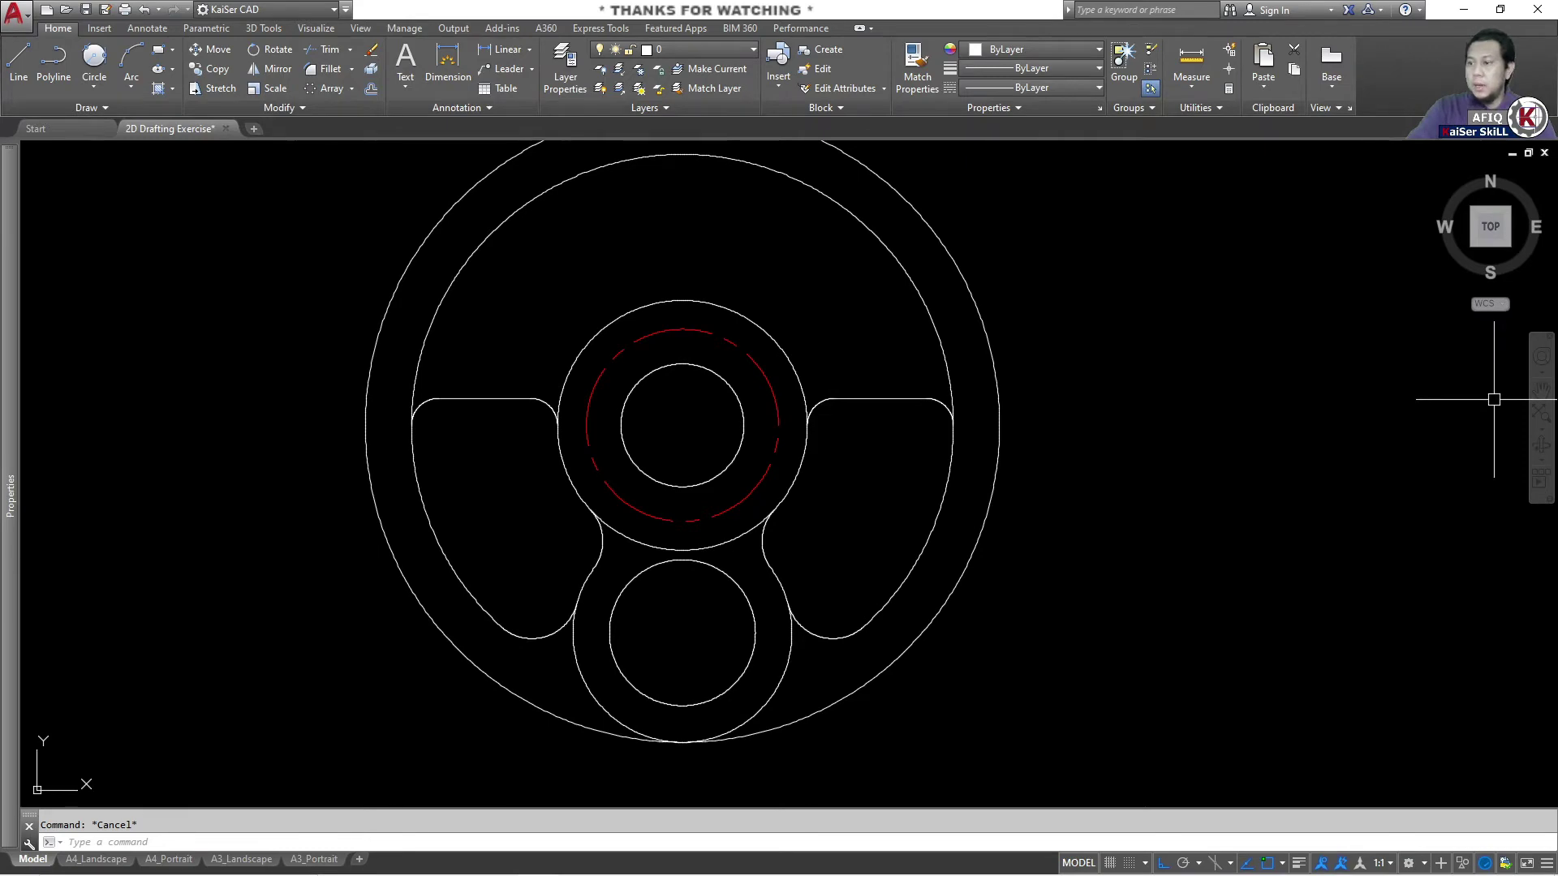
key(alt+Tab)
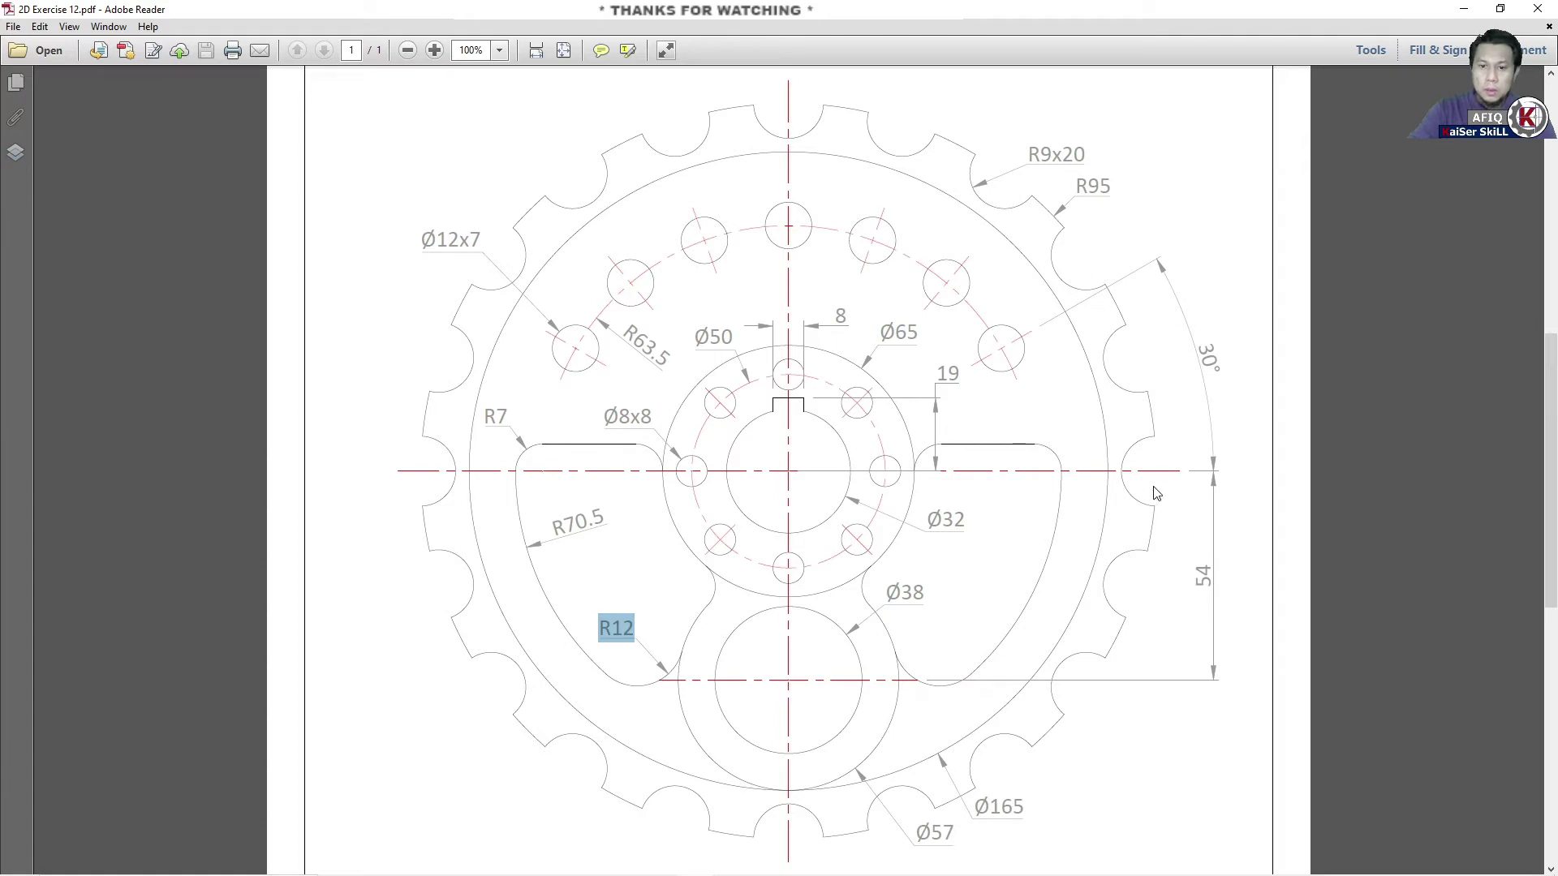
Highlight the R95 and R9x20 tooth dimensions in the PDF, then return to AutoCAD.
drag(1068, 197, 1126, 192)
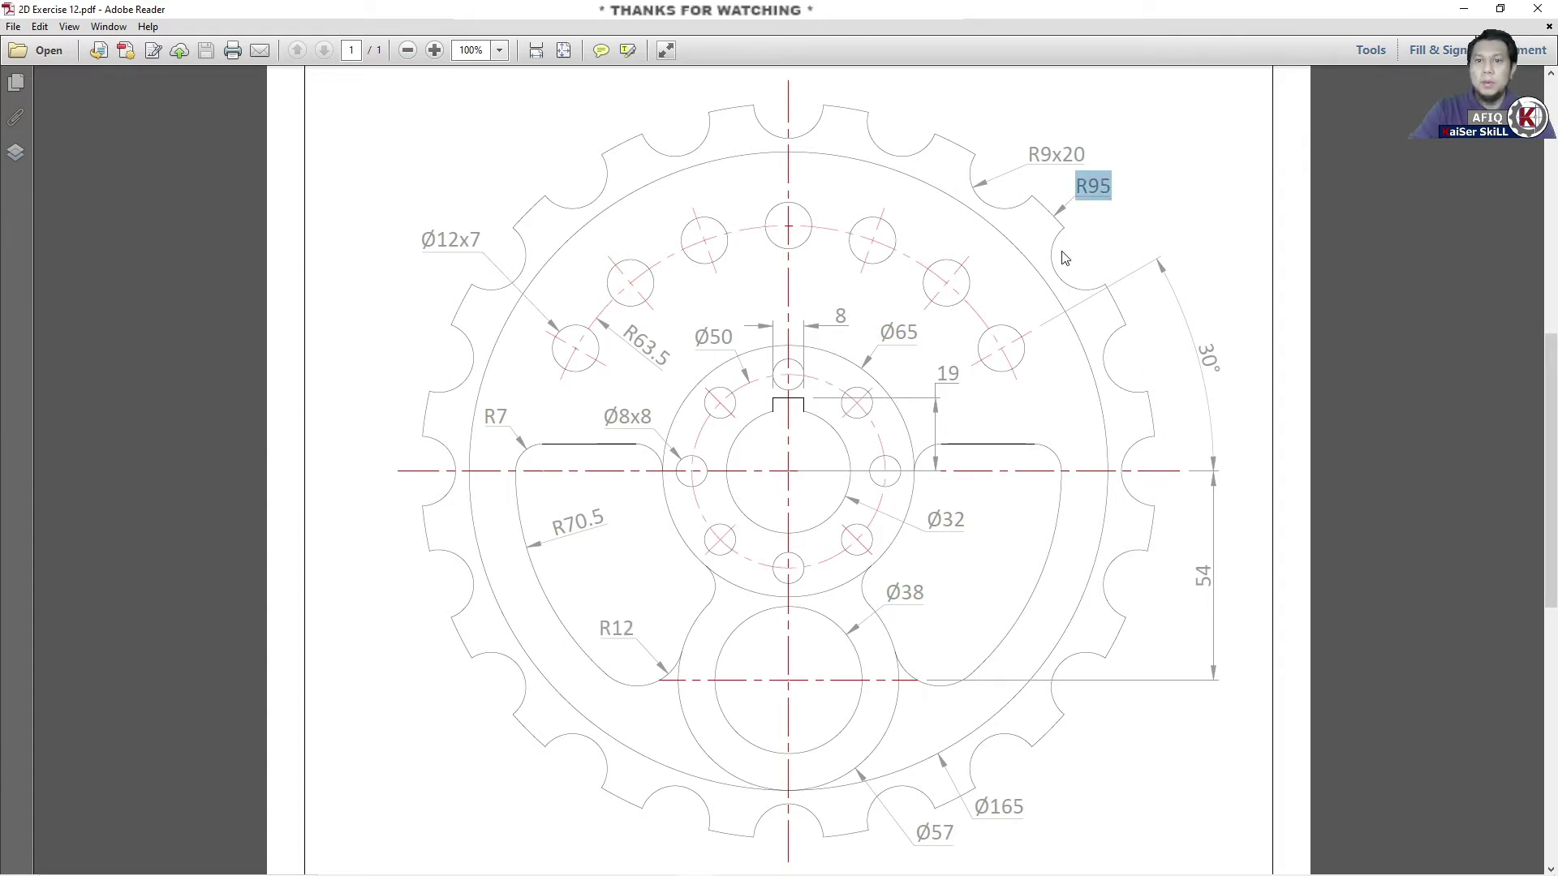
drag(1027, 154, 1050, 163)
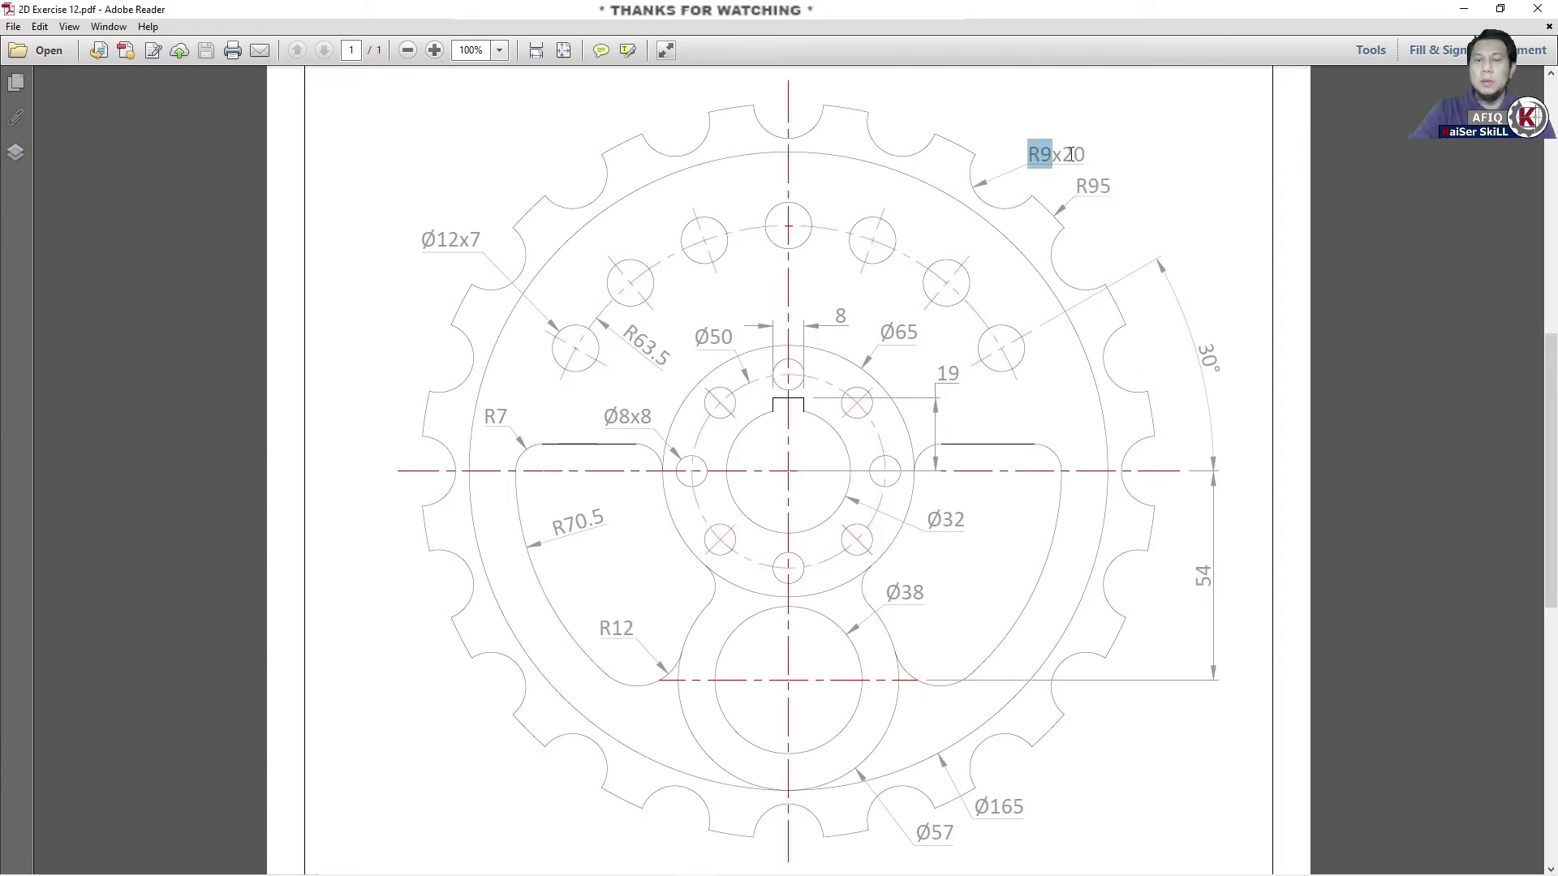
key(alt+Tab)
Draw the R95 outer circle on the part's main centre.
scroll(834, 226, down, 2)
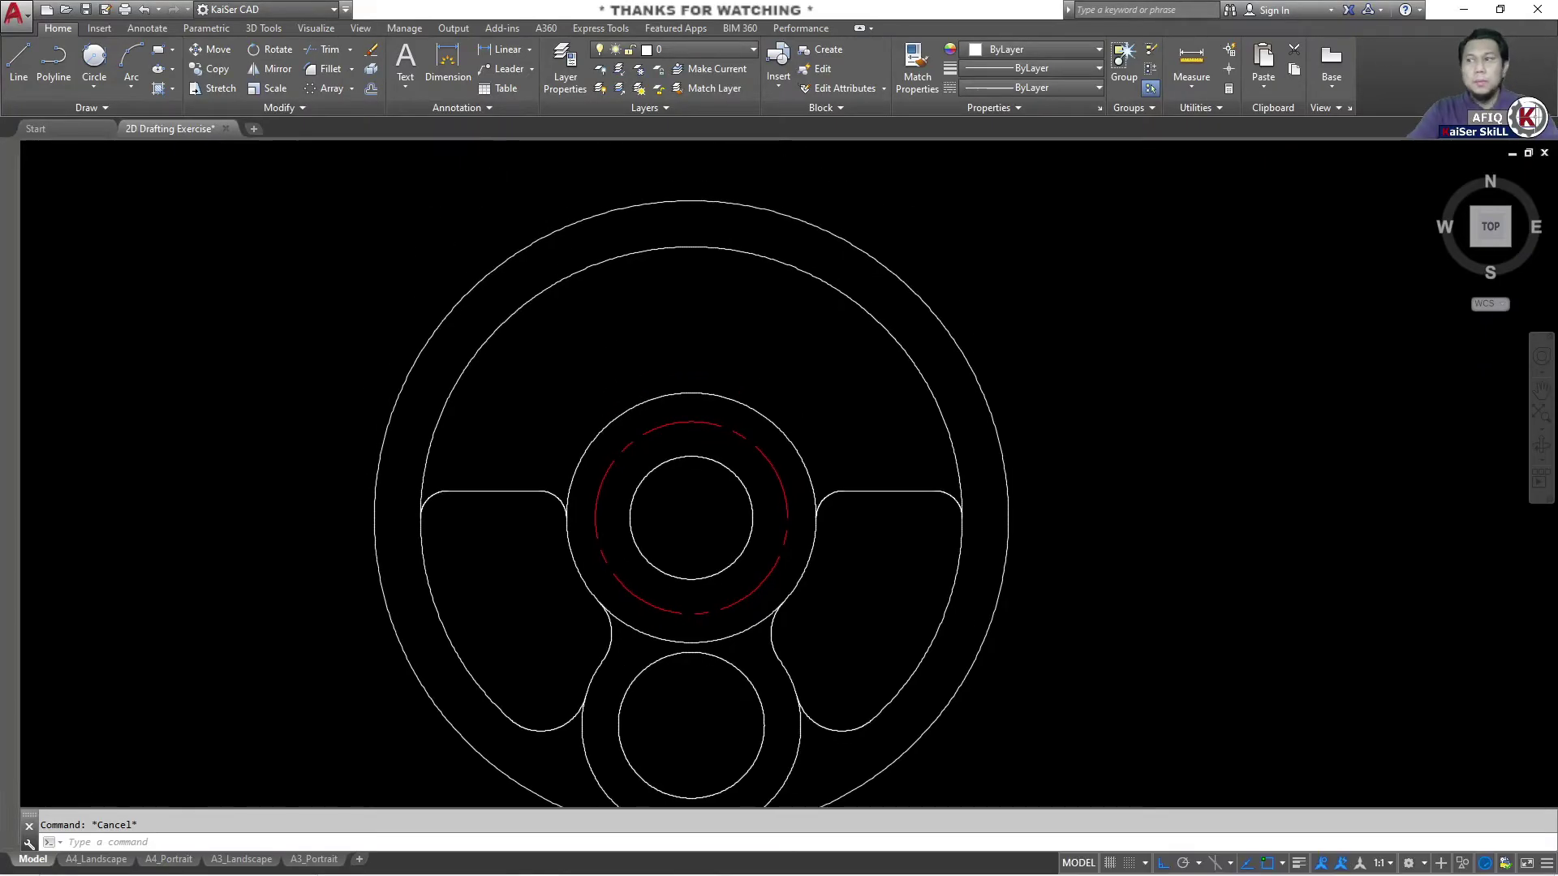
key(Return)
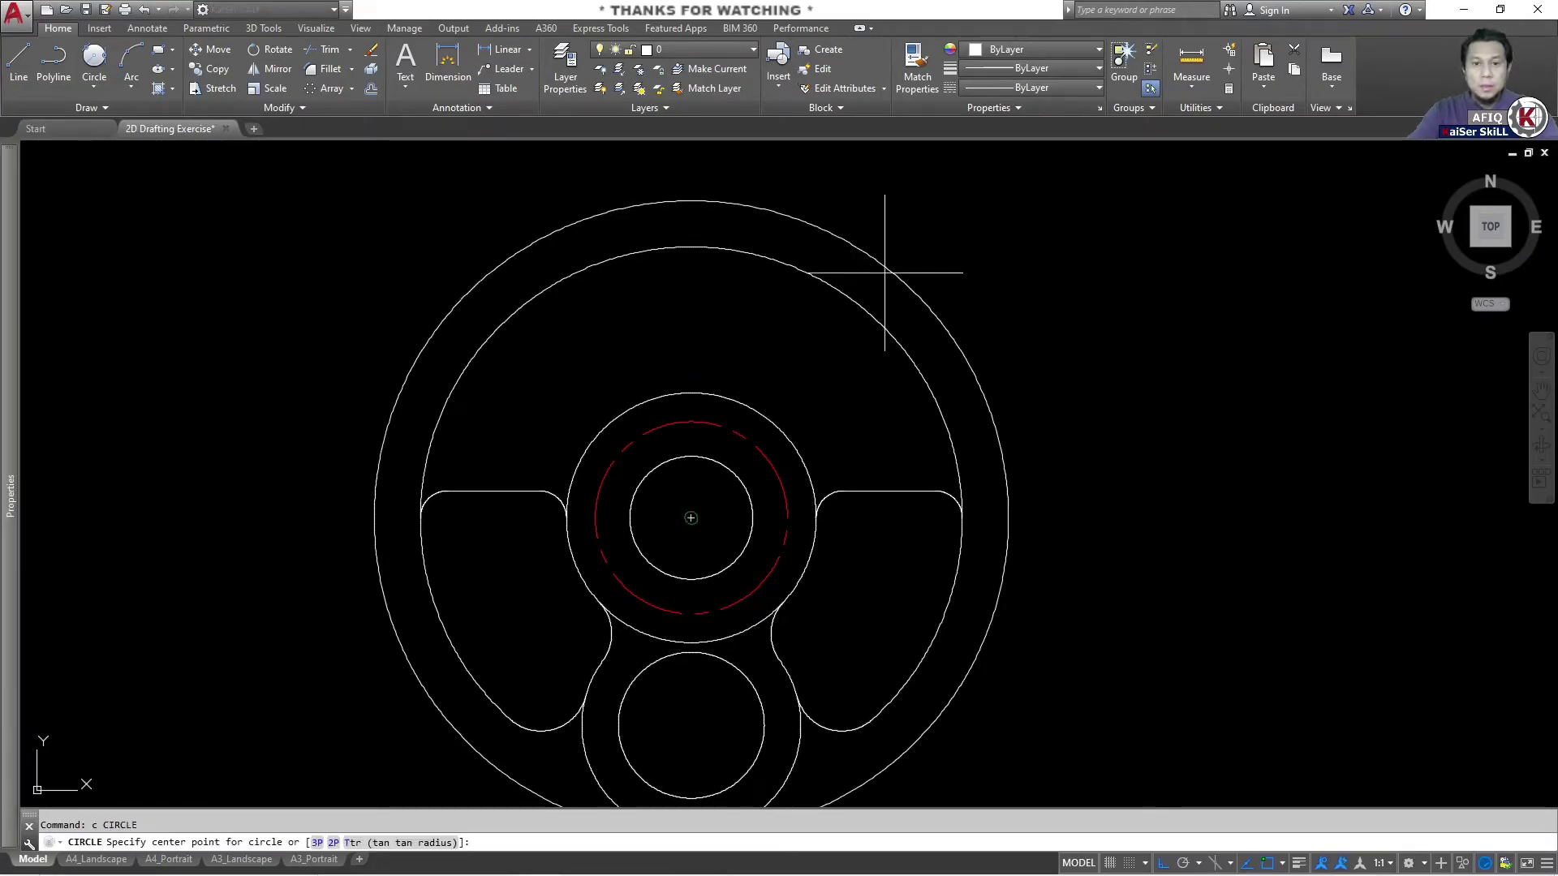
click(889, 272)
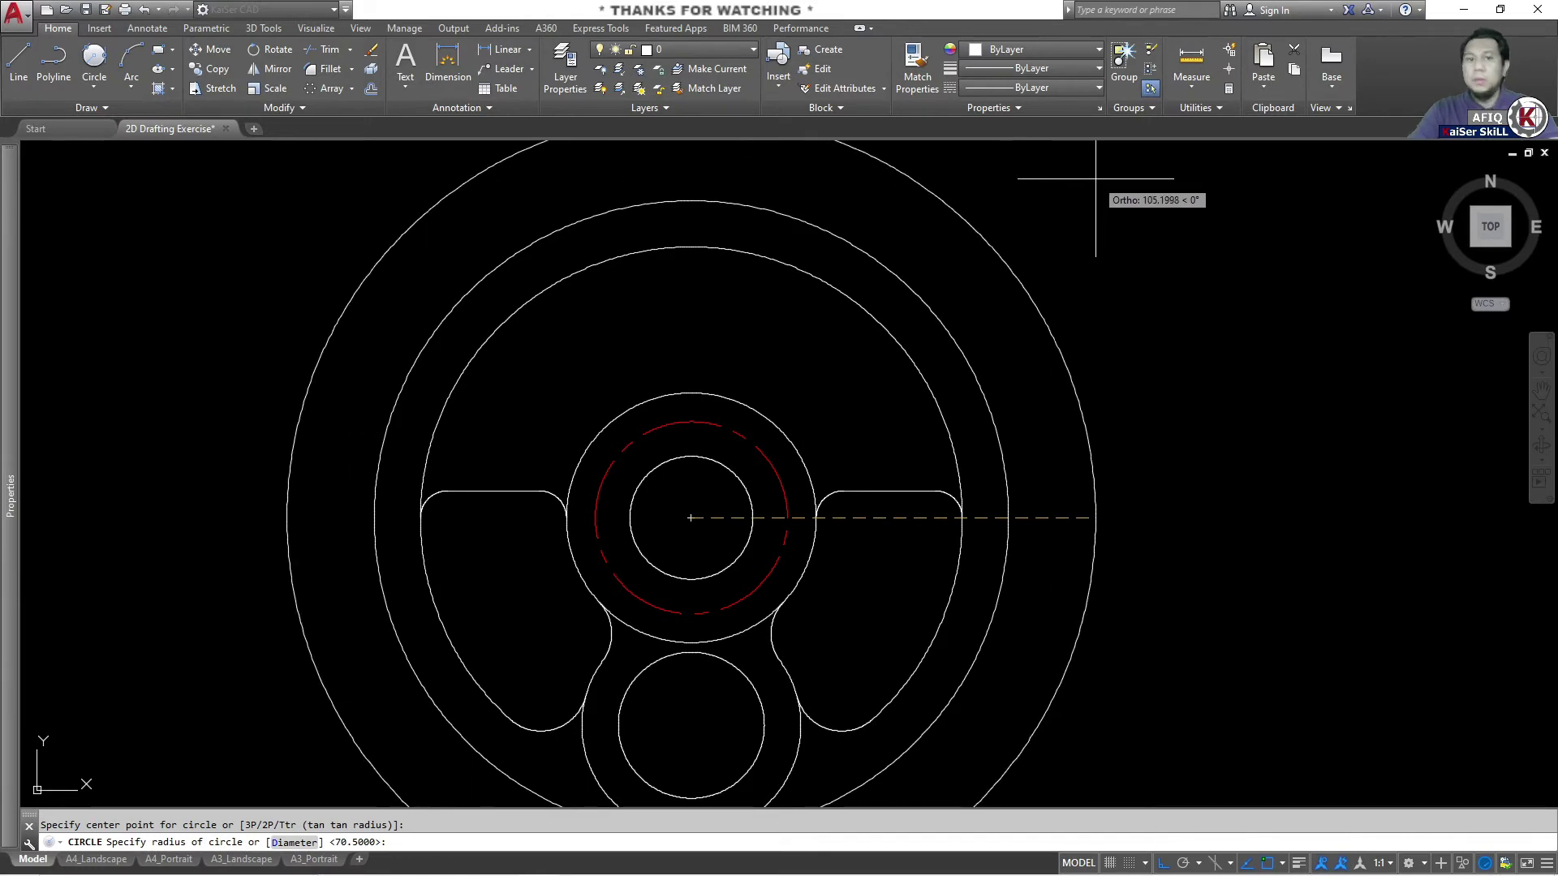
text(95)
key(Return)
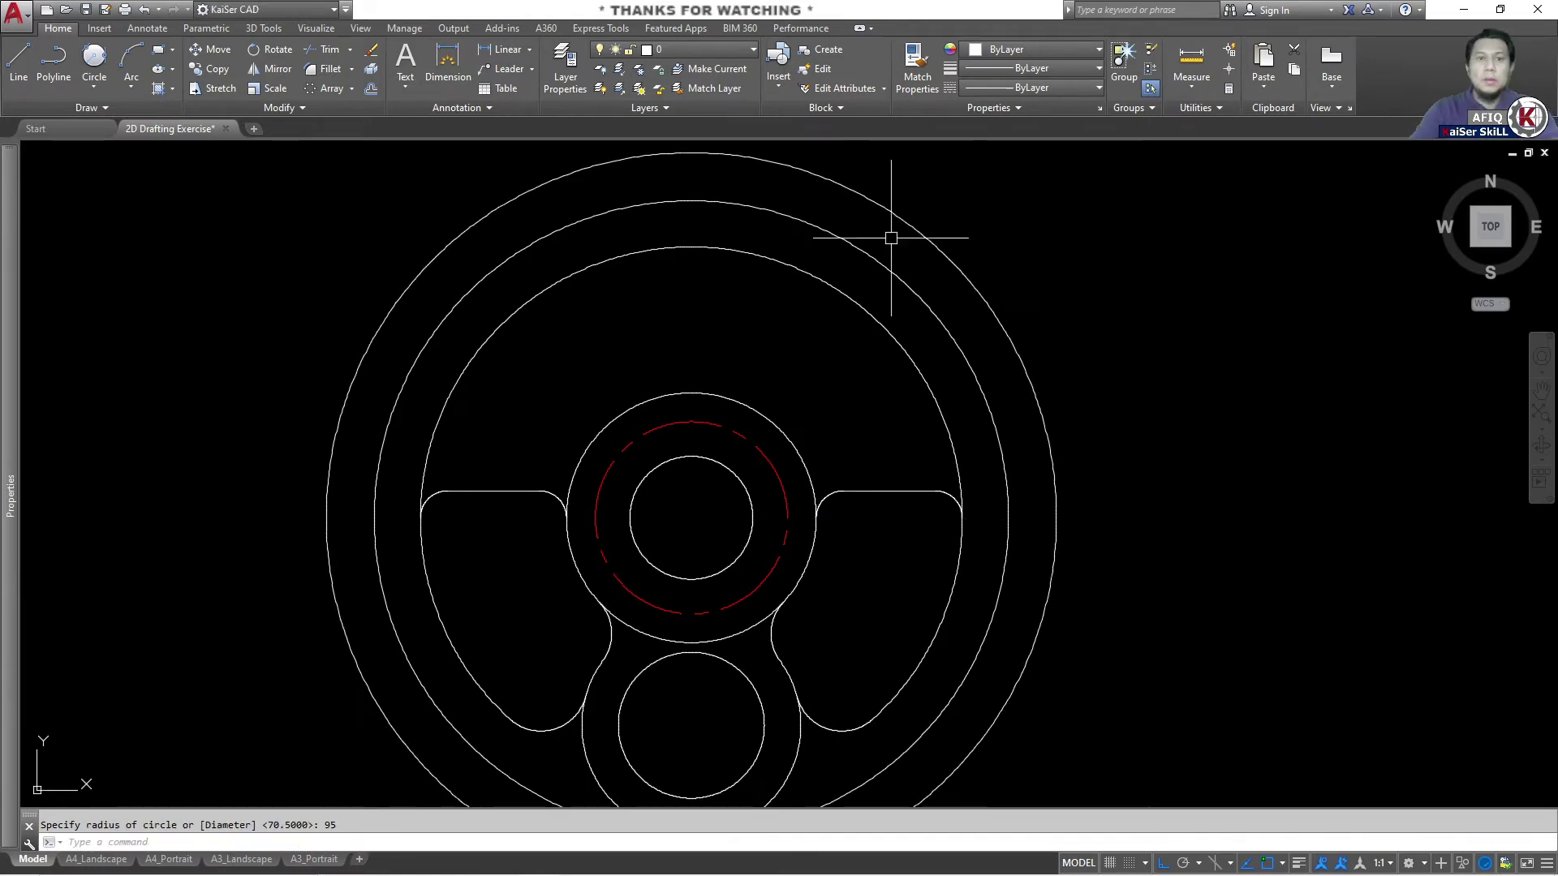
Draw an R9 notch circle centred on the R95 circle's top quadrant.
middle_drag(897, 236, 821, 295)
text(c)
key(Return)
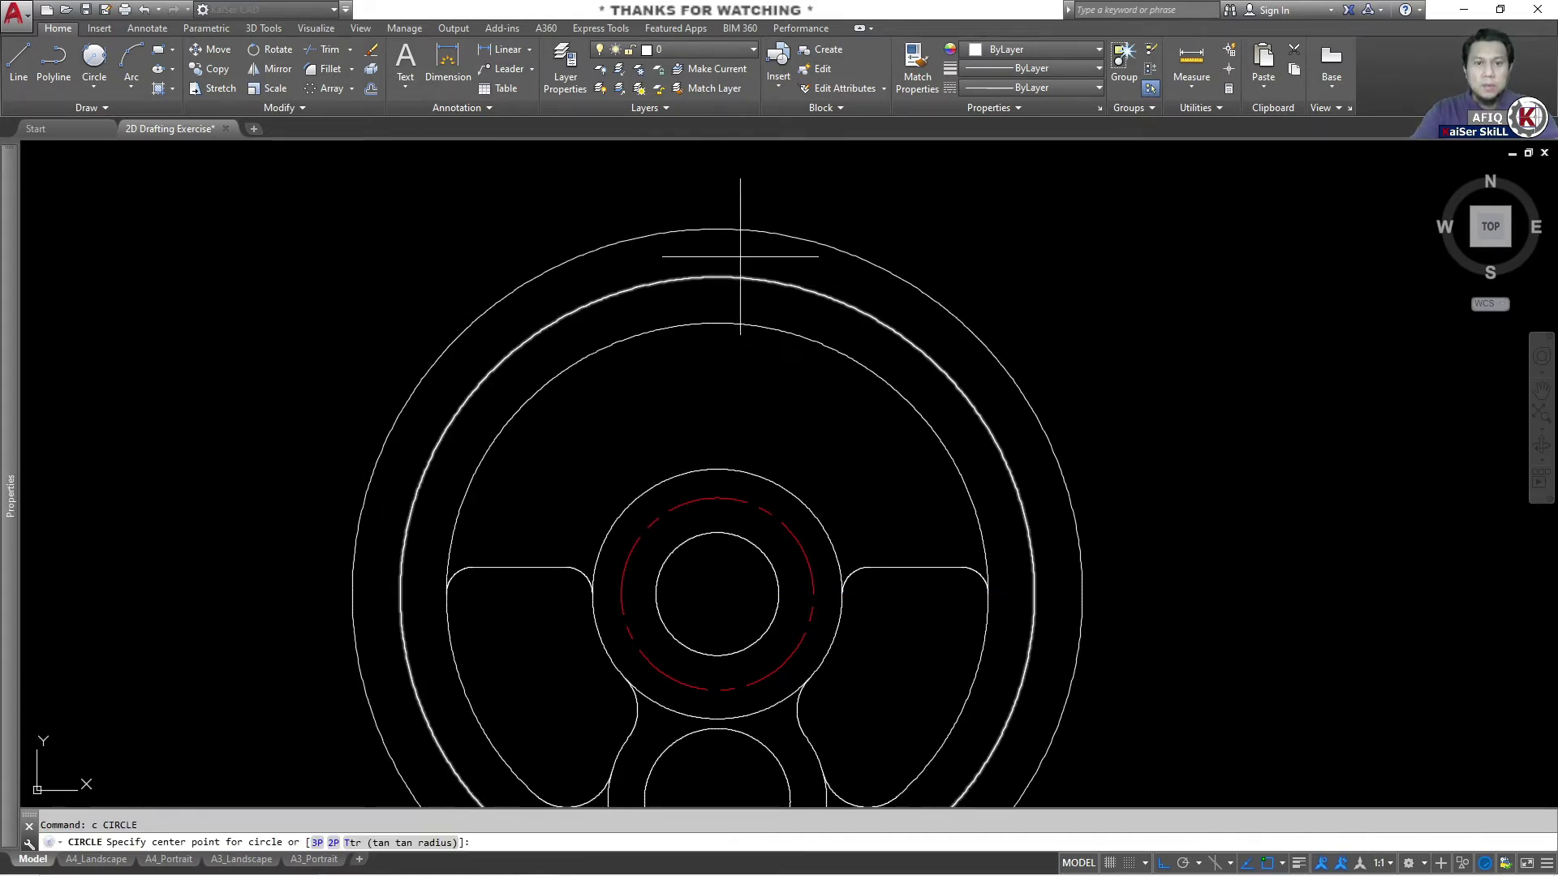
shift+right_click(724, 237)
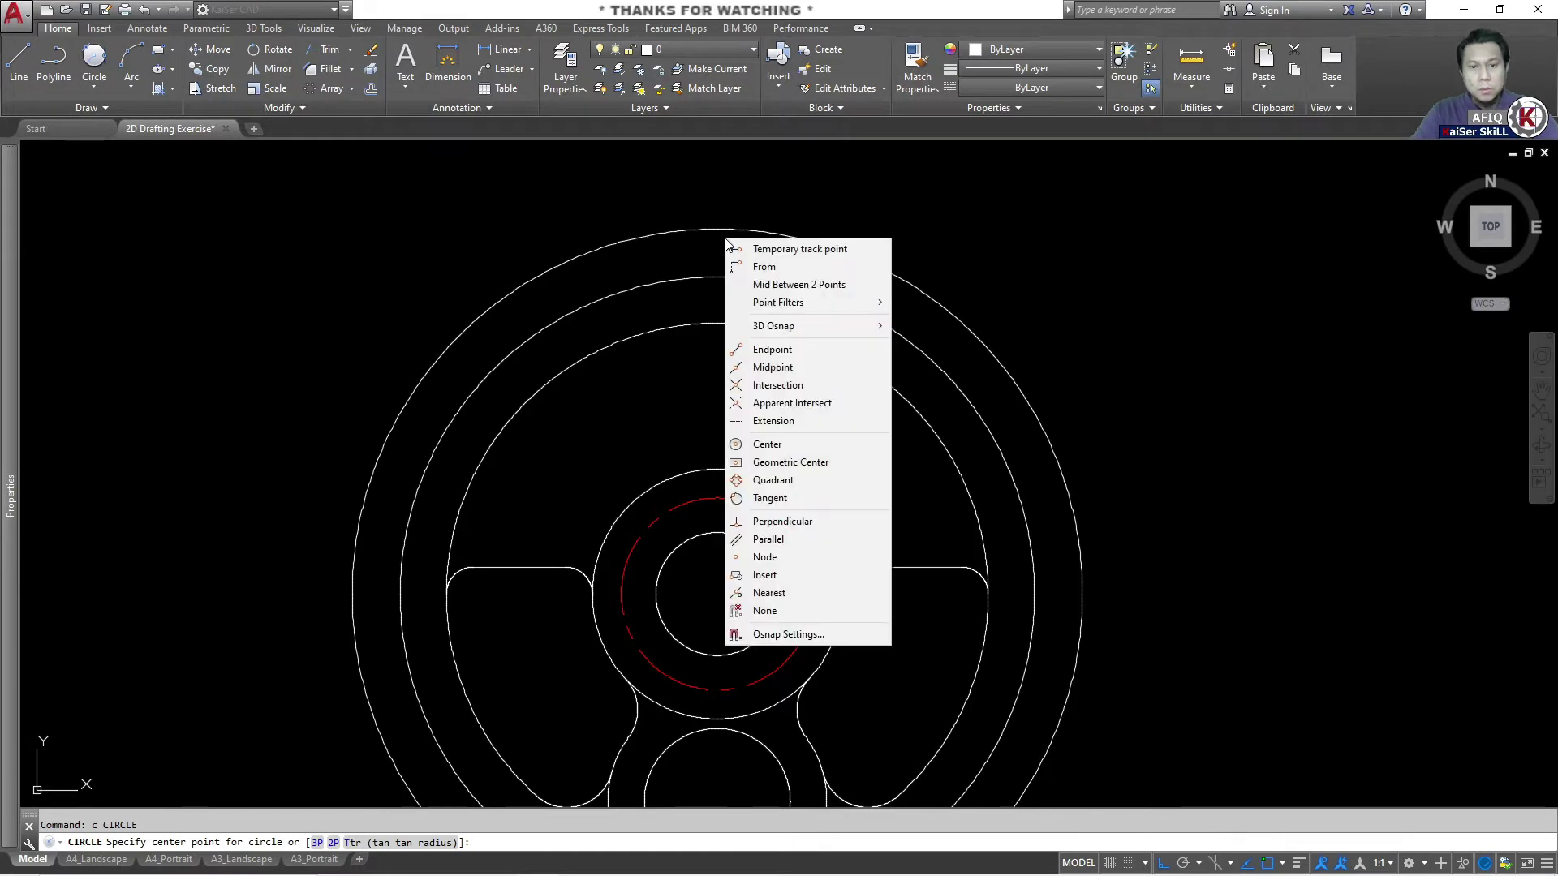
click(772, 480)
click(716, 230)
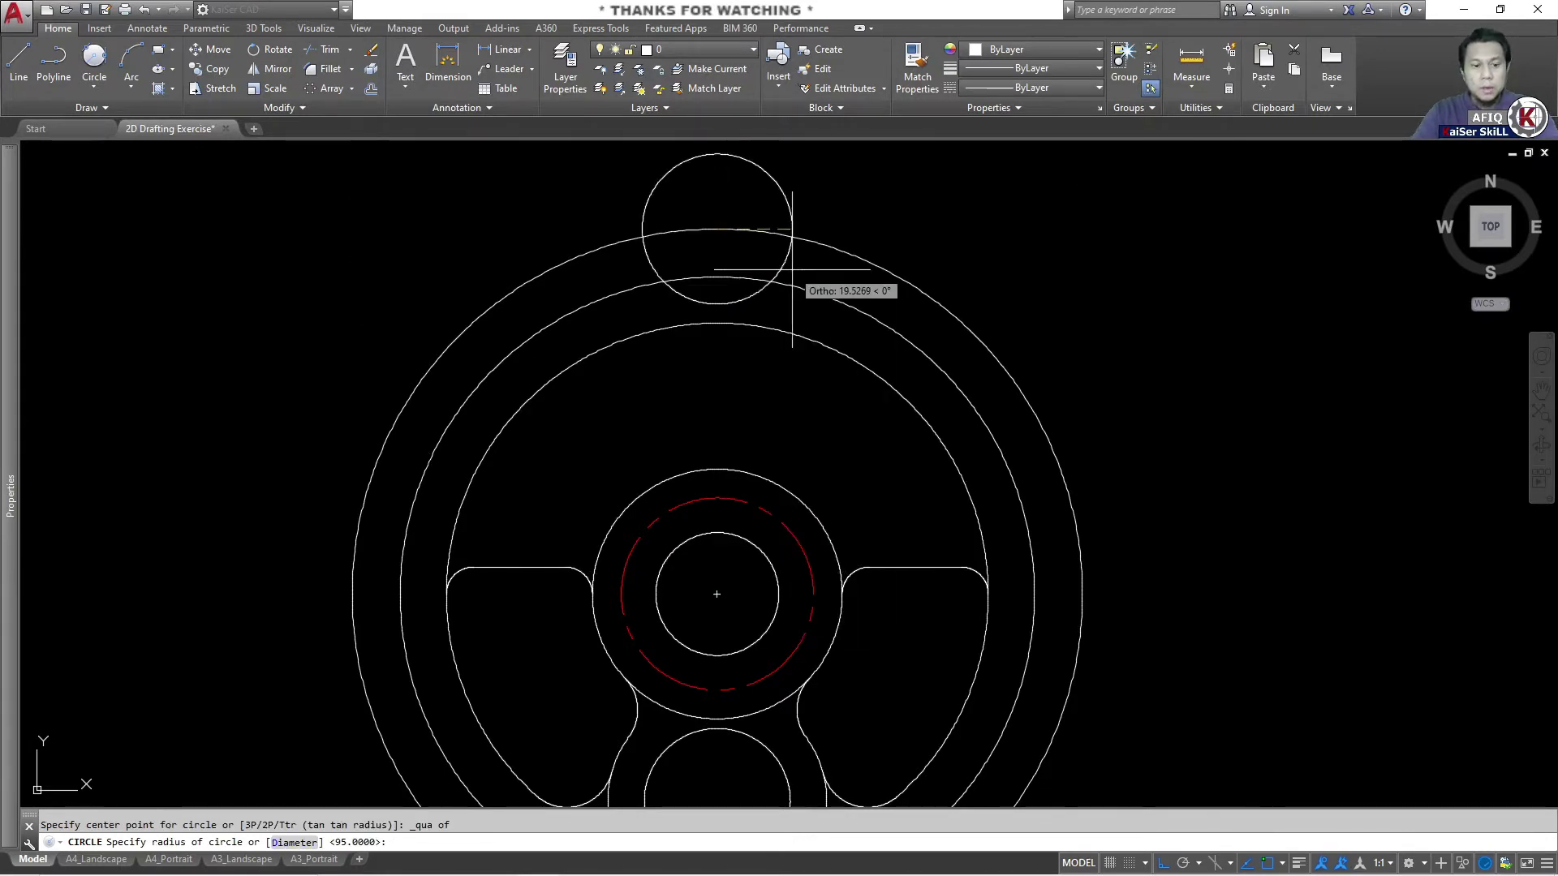
text(9)
key(Return)
key(Escape)
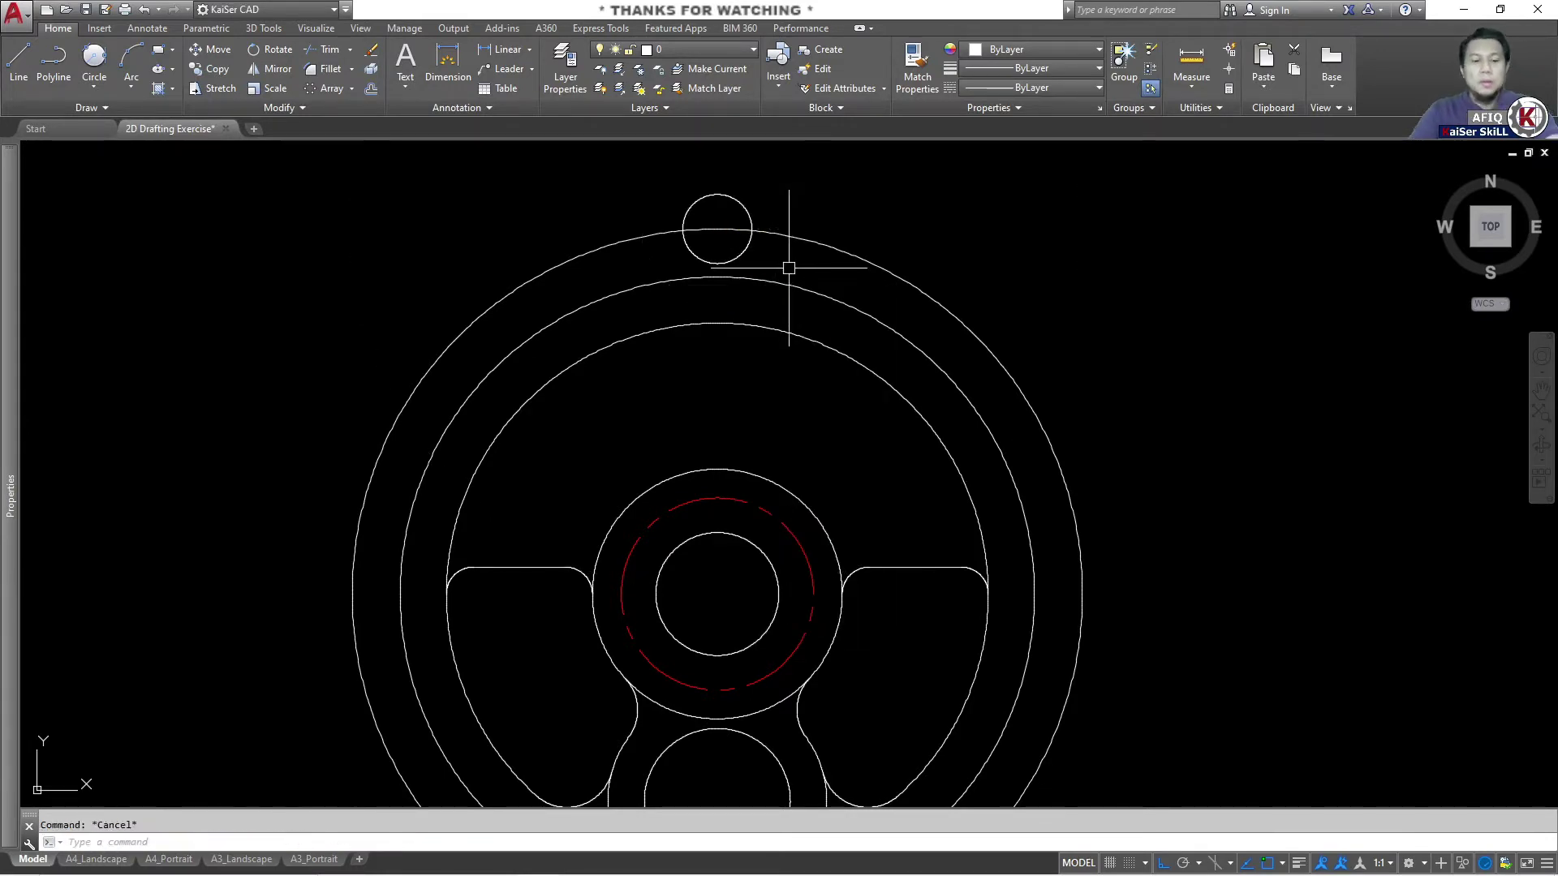
Trim away the top half of the R9 notch circle.
key(Return)
click(810, 168)
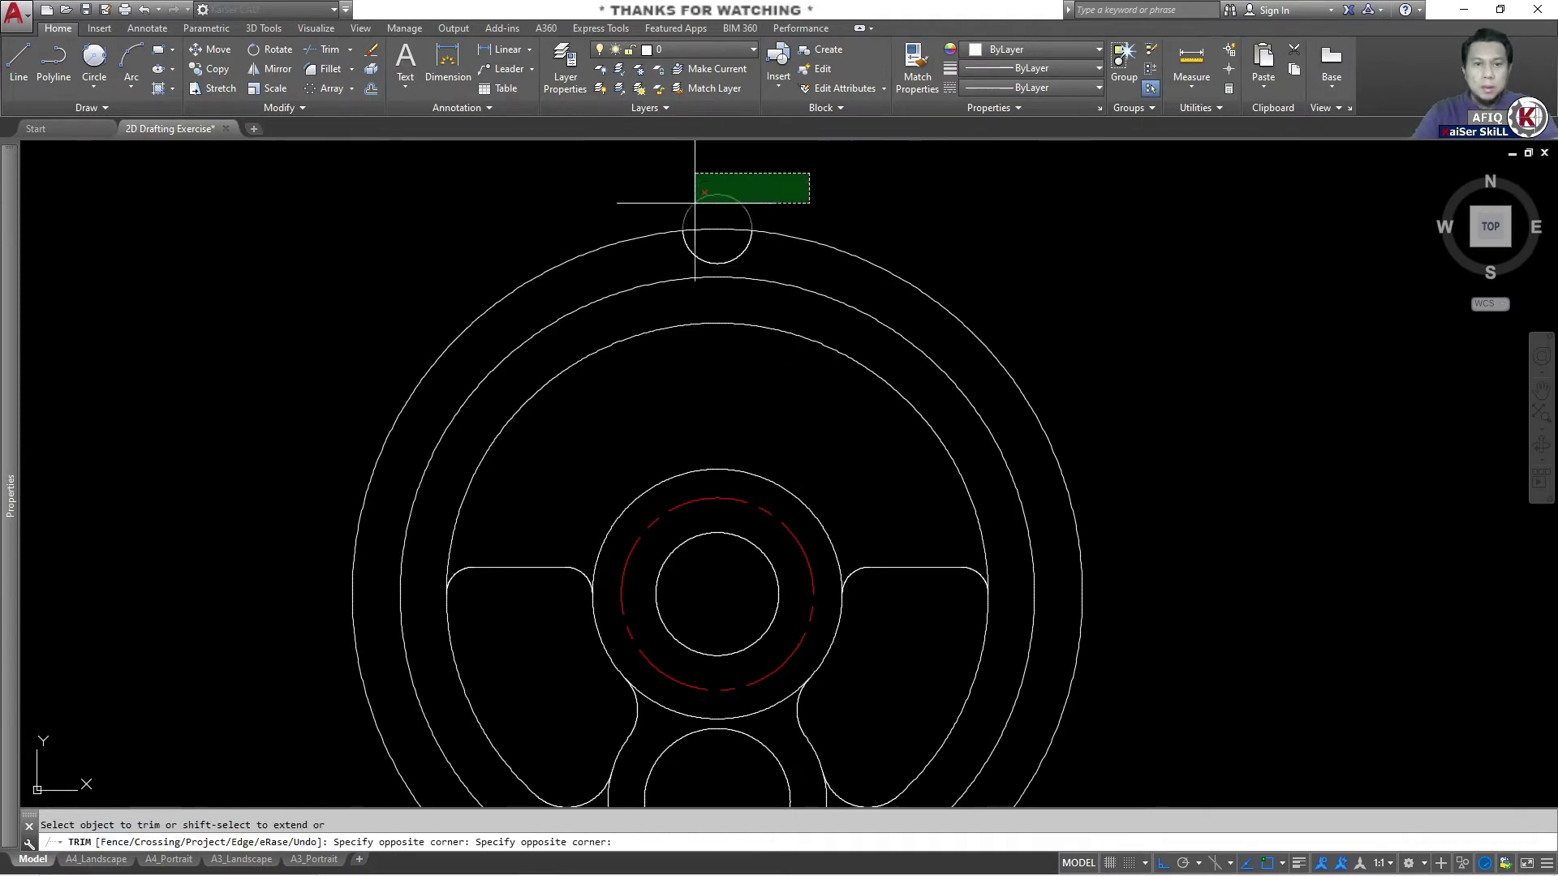
click(696, 199)
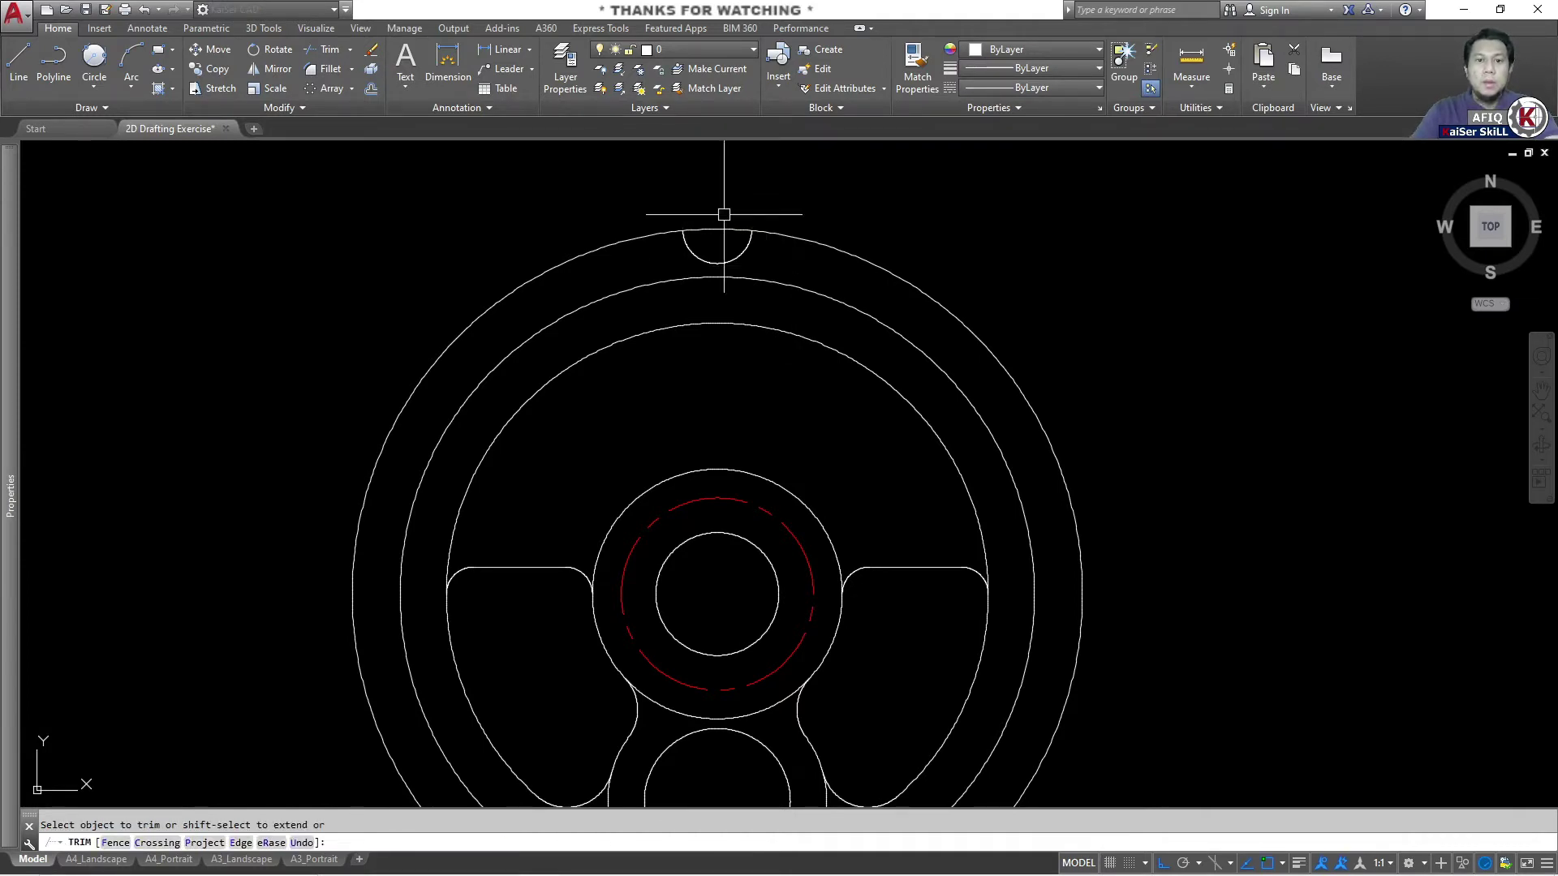
key(Escape)
middle_drag(758, 240, 726, 213)
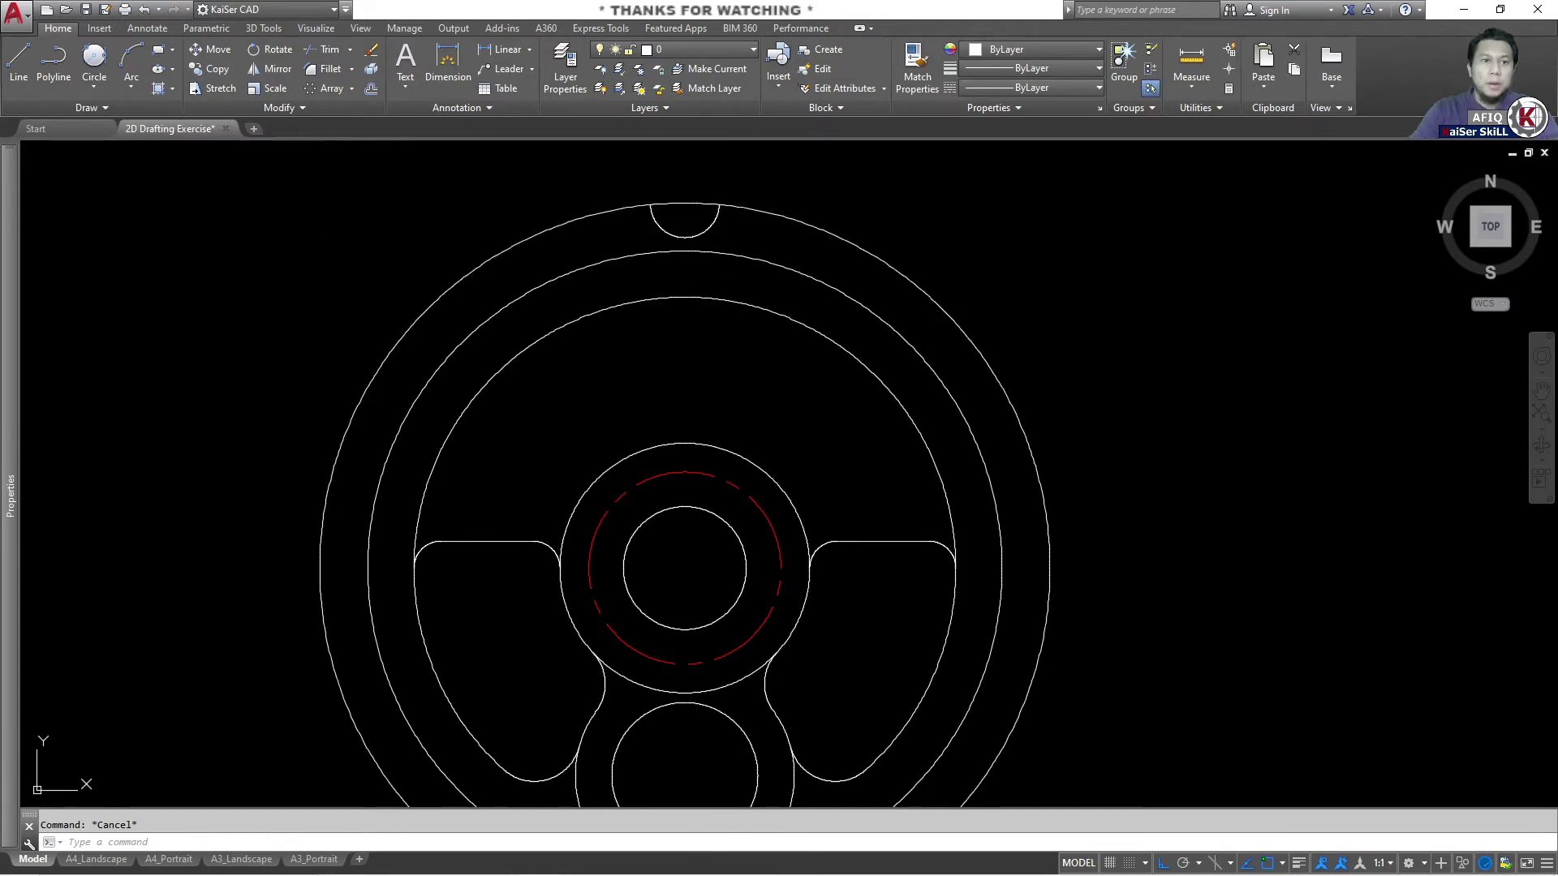
Polar-array the top notch arc 20 times about the gear centre, checking R9x20 in the PDF.
click(331, 89)
click(698, 230)
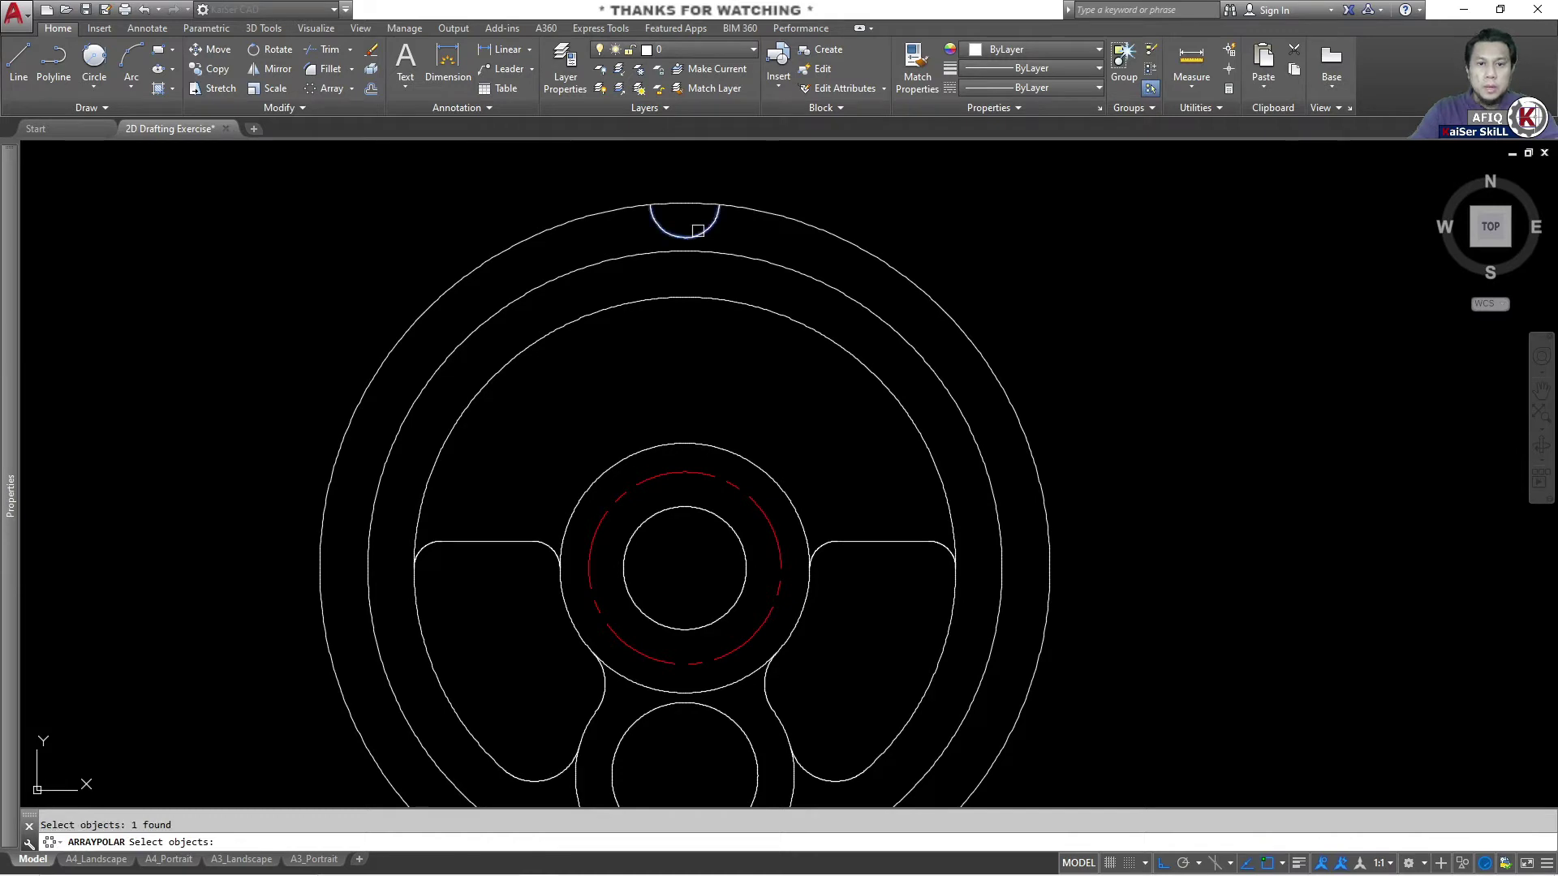
key(Return)
click(762, 254)
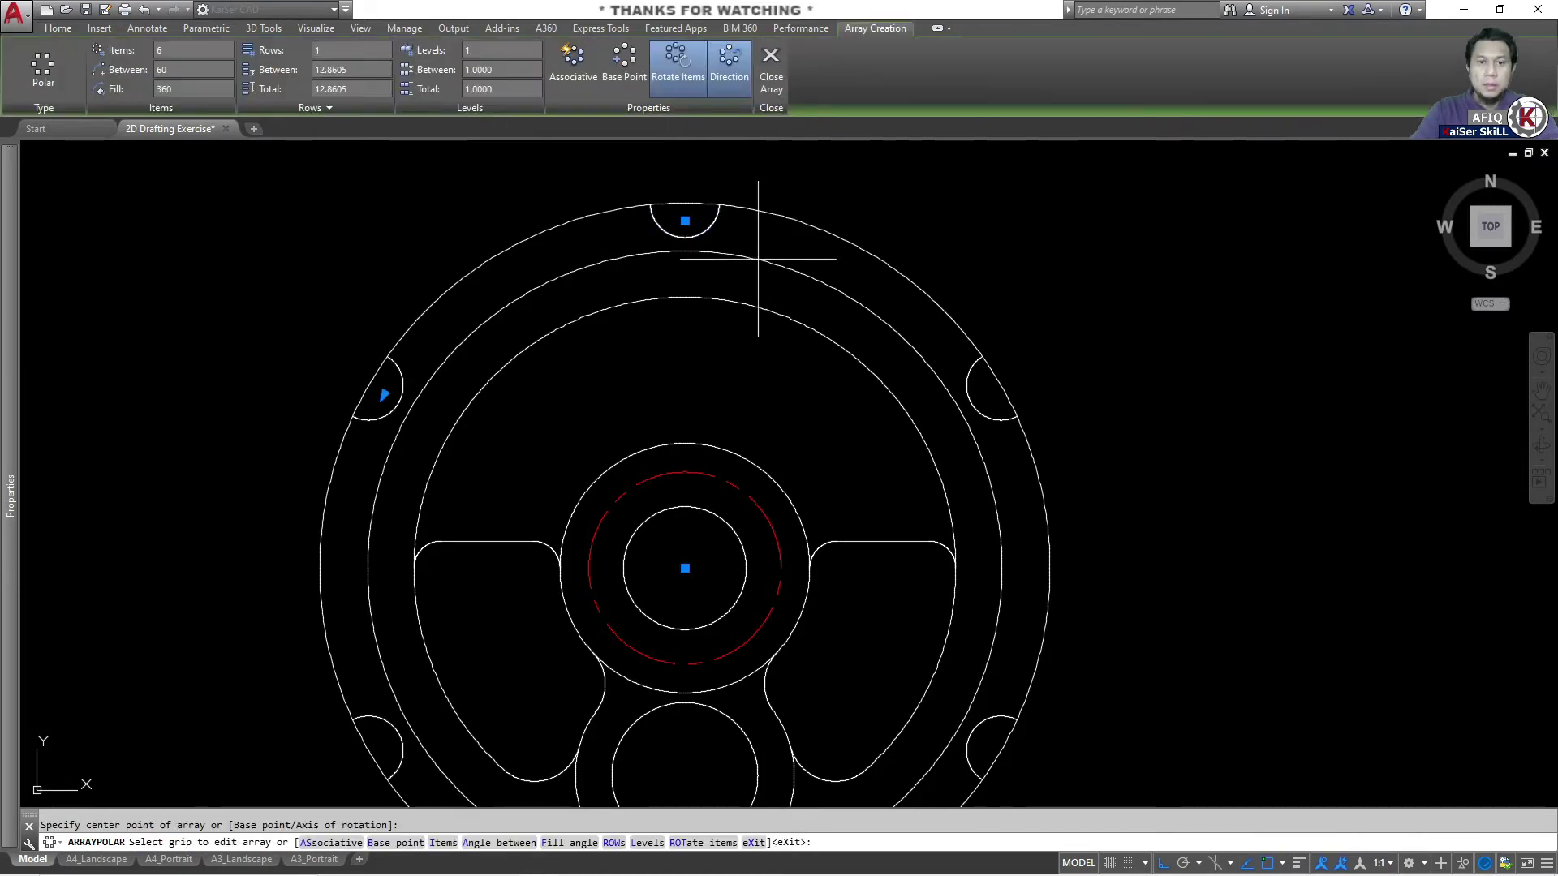
key(alt+Tab)
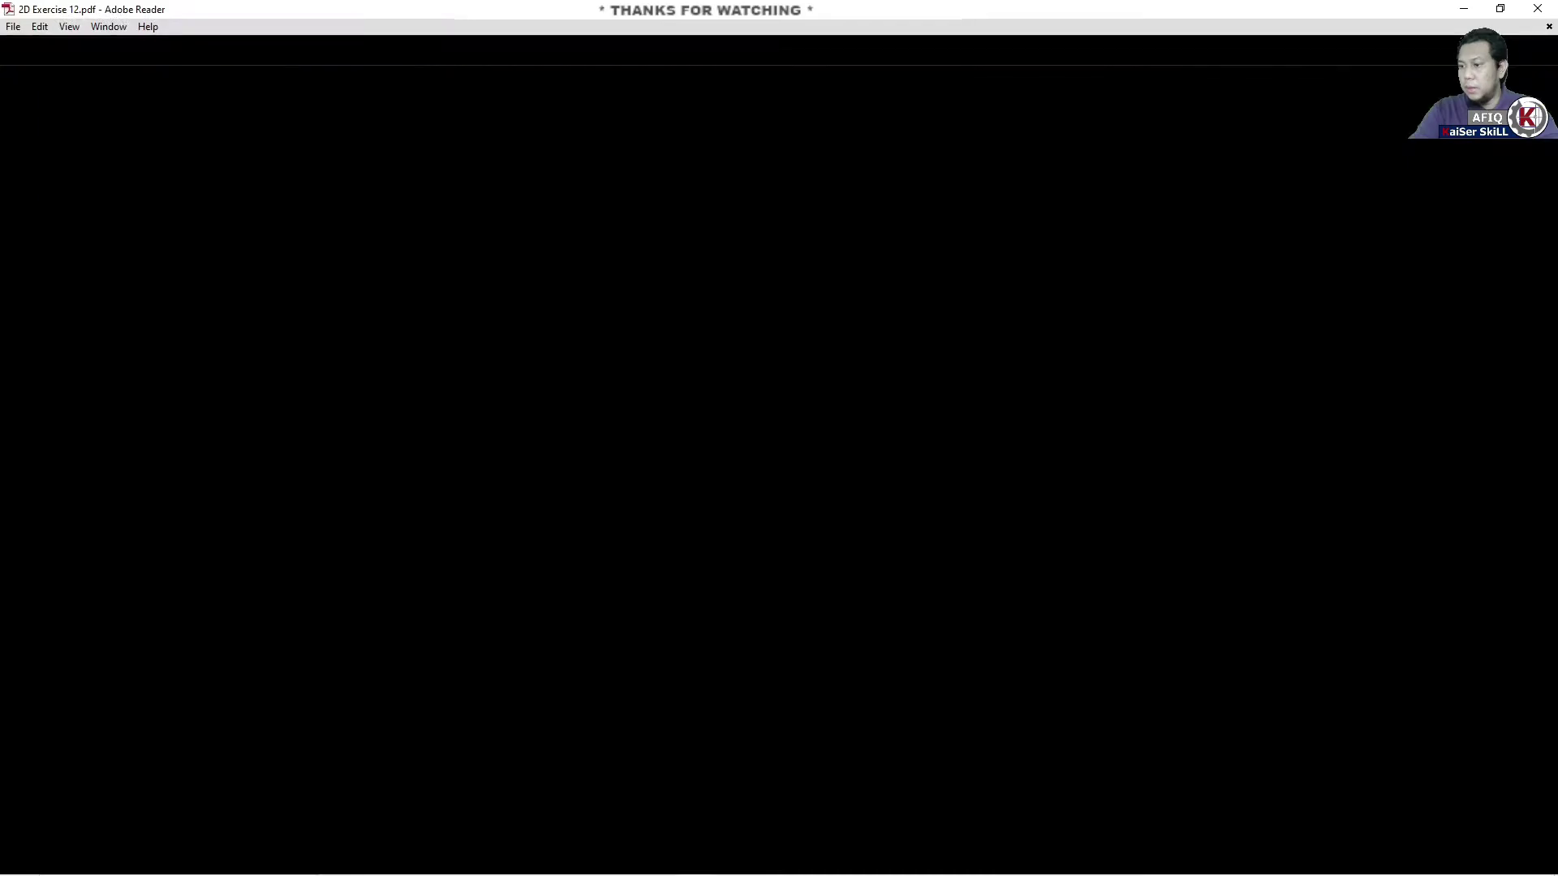
drag(1085, 154, 1056, 152)
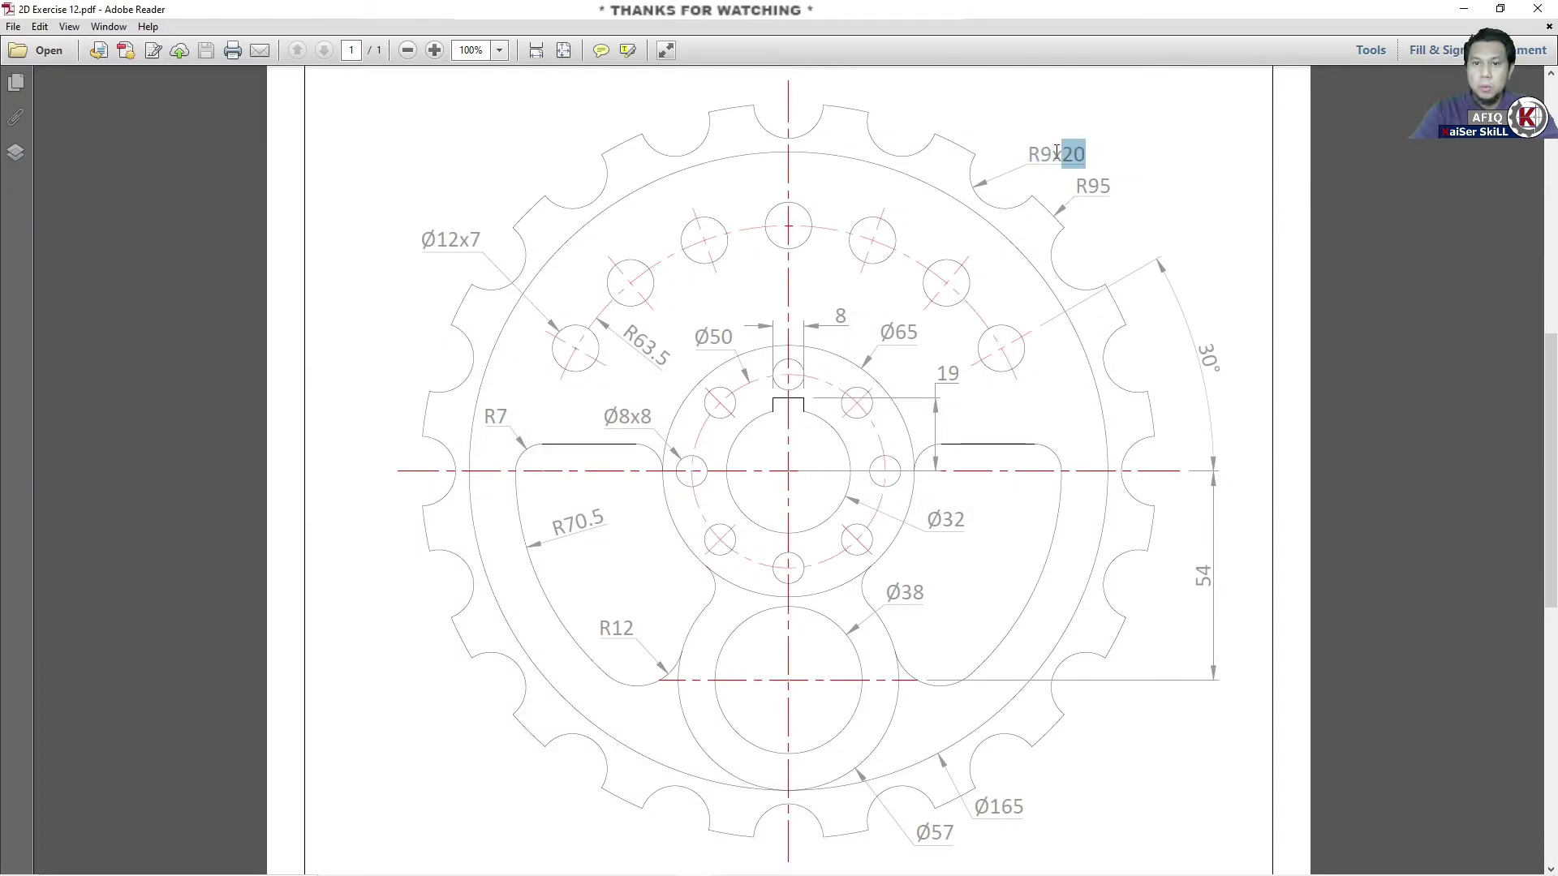
click(1469, 10)
text(20)
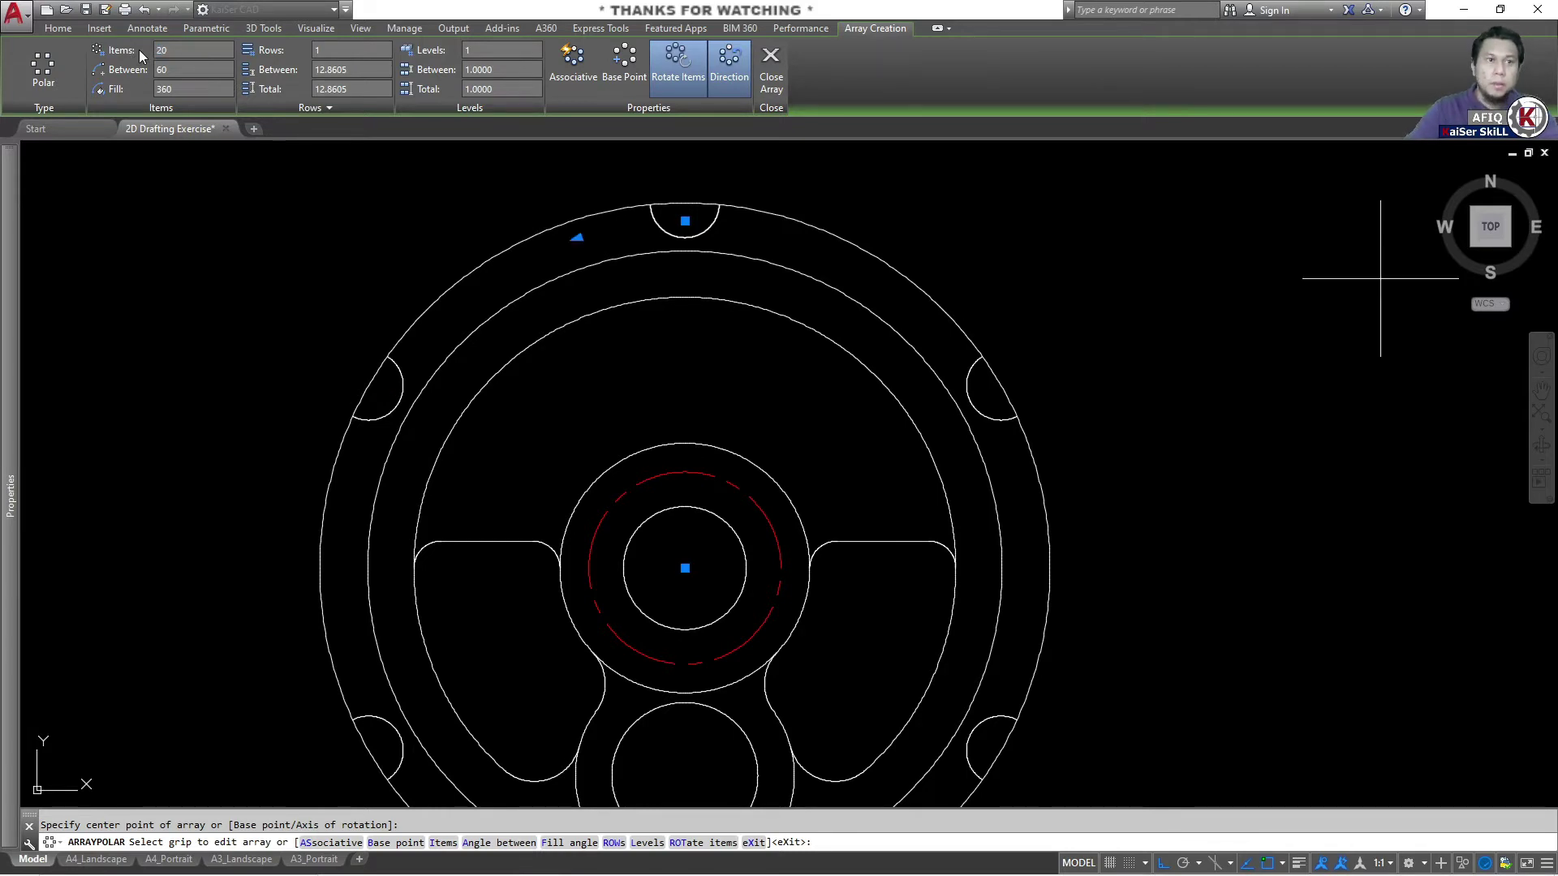
key(Return)
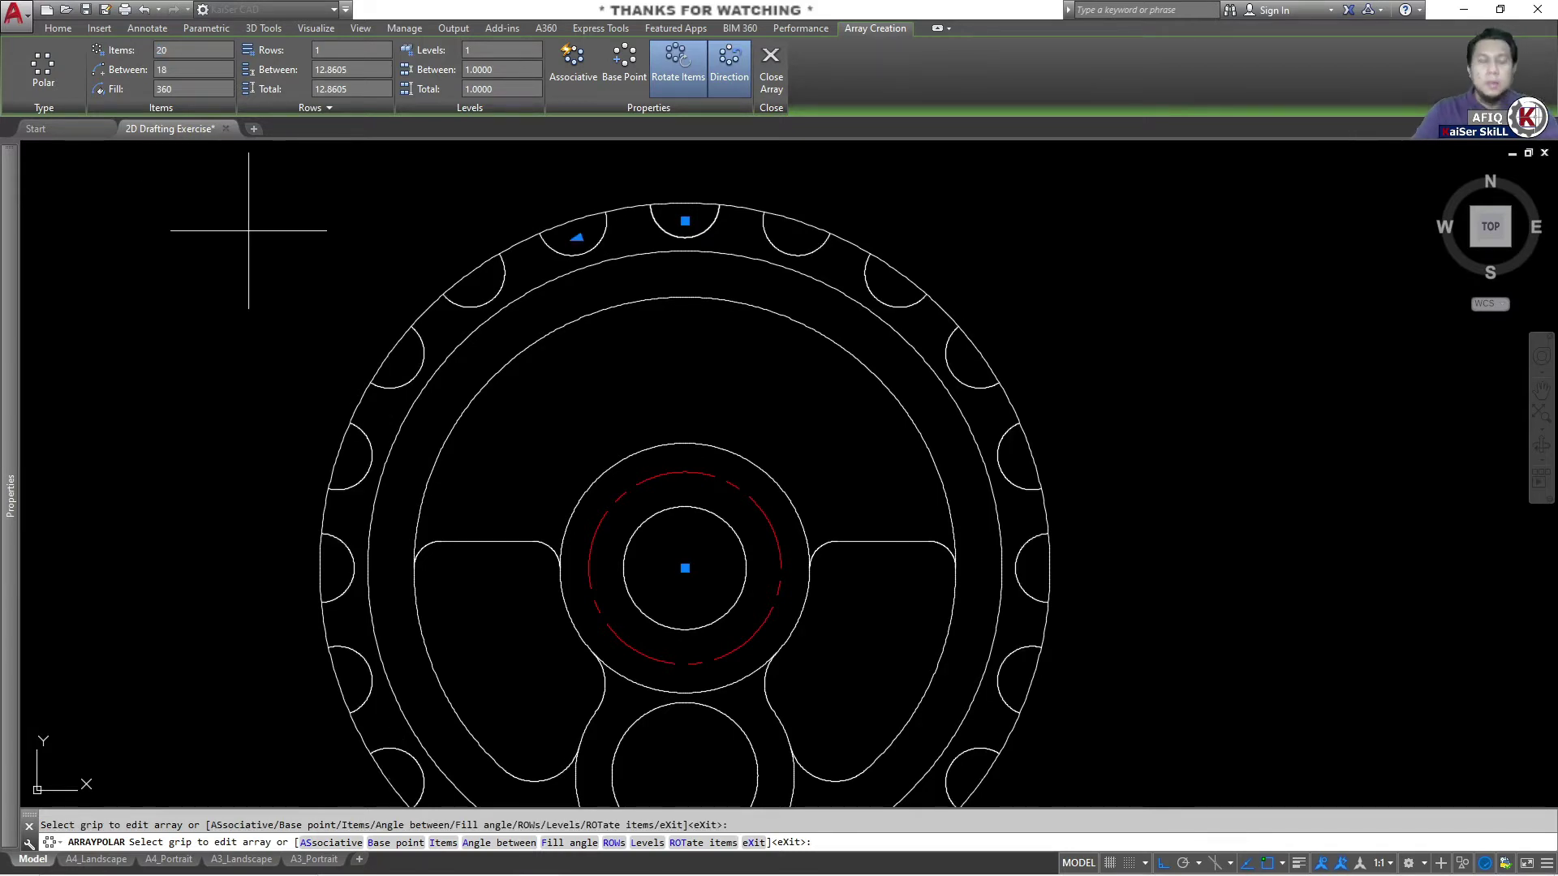
key(Escape)
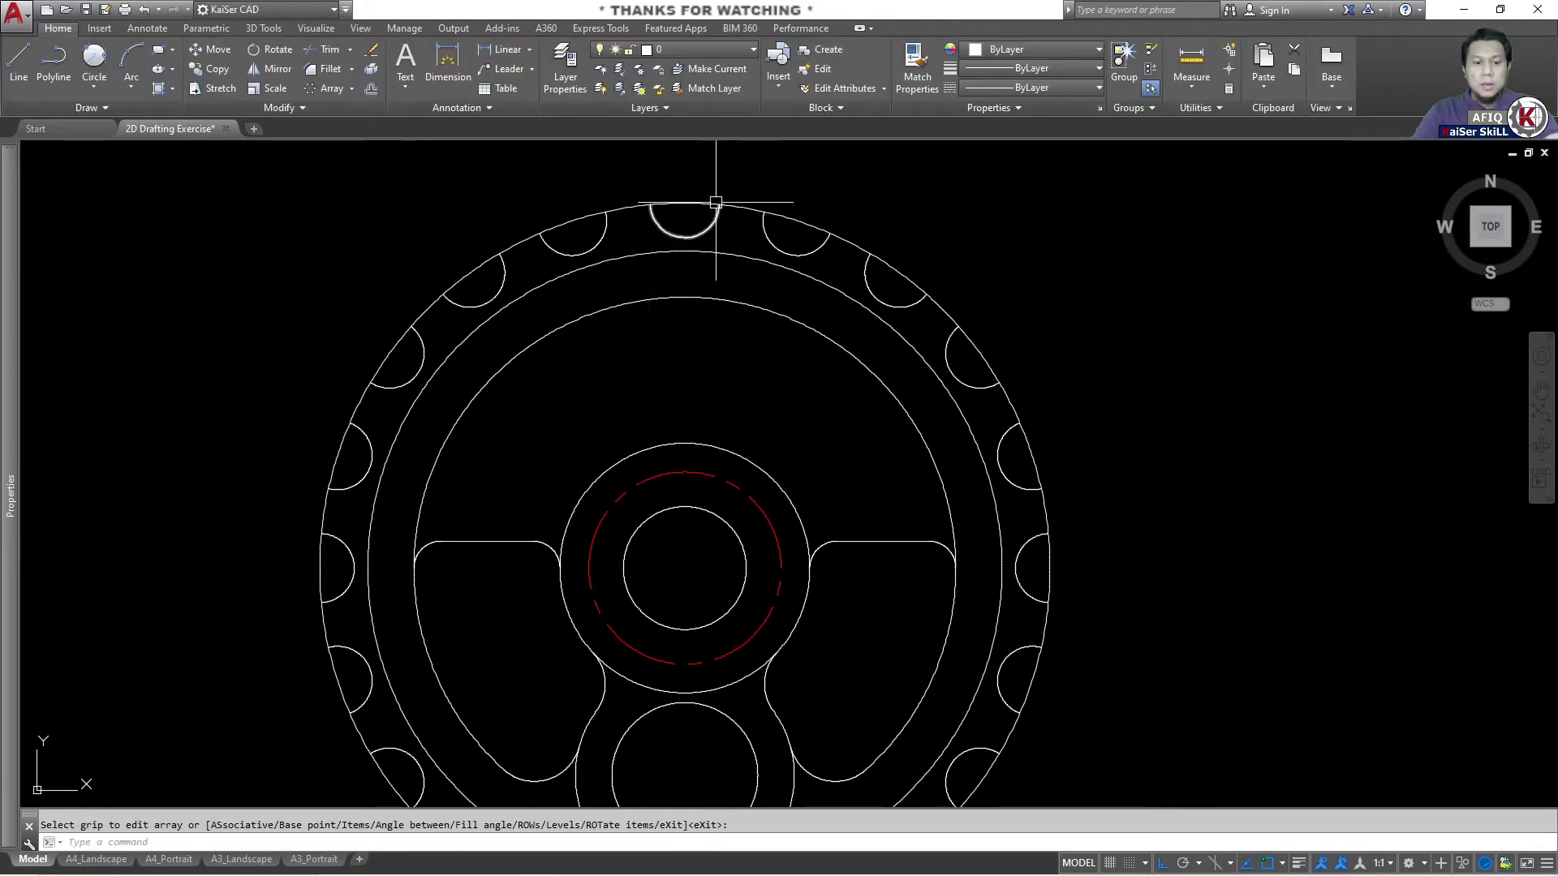
Trim the R95 arcs across the top-right and right-side notches.
text(tr)
key(Return)
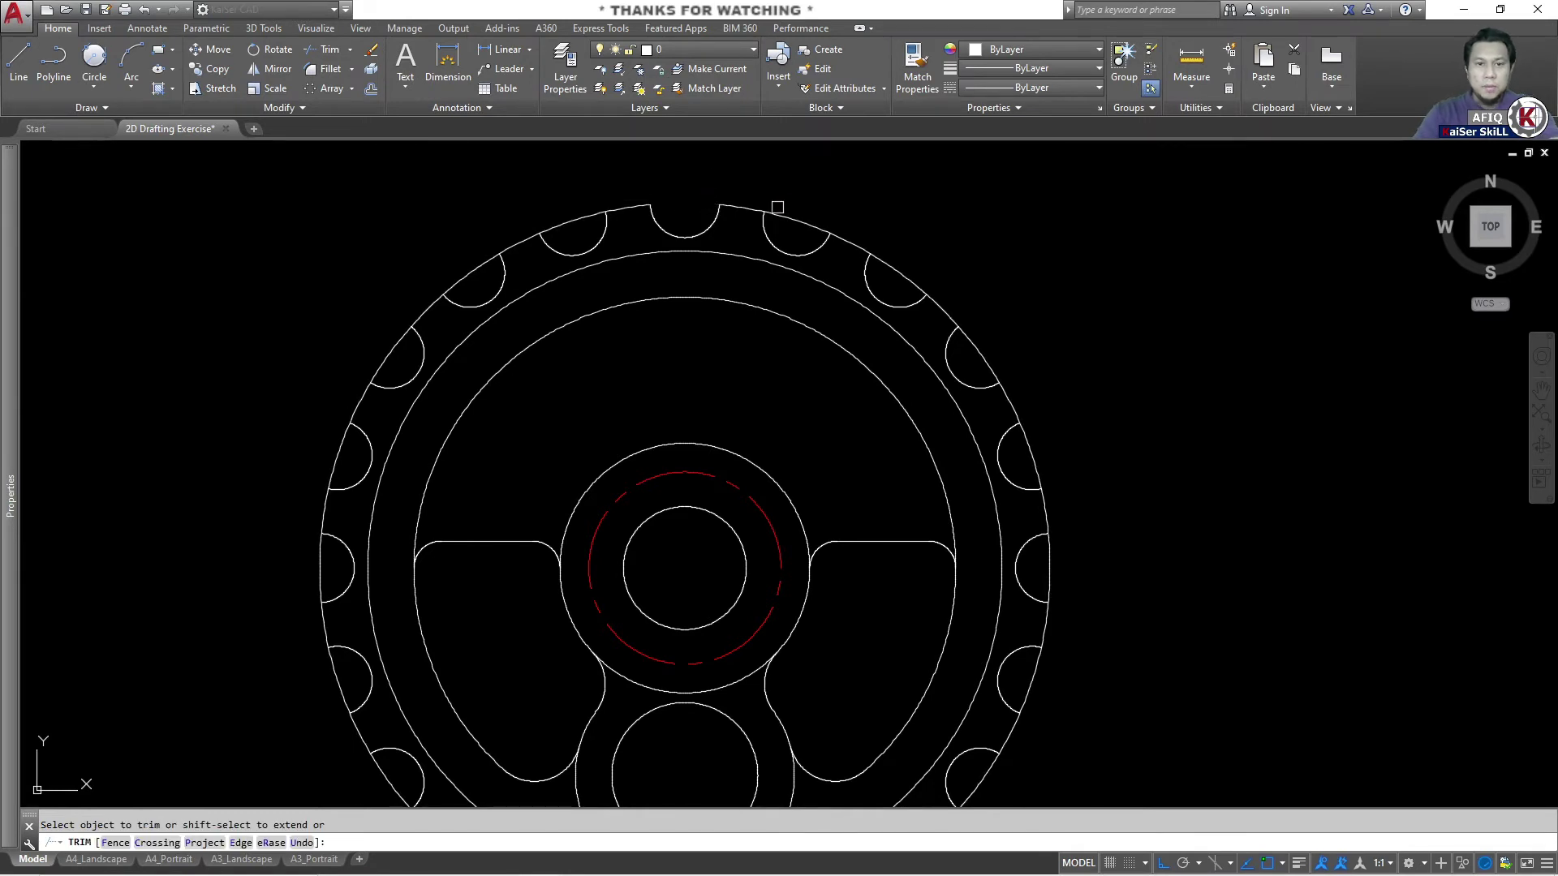
click(816, 227)
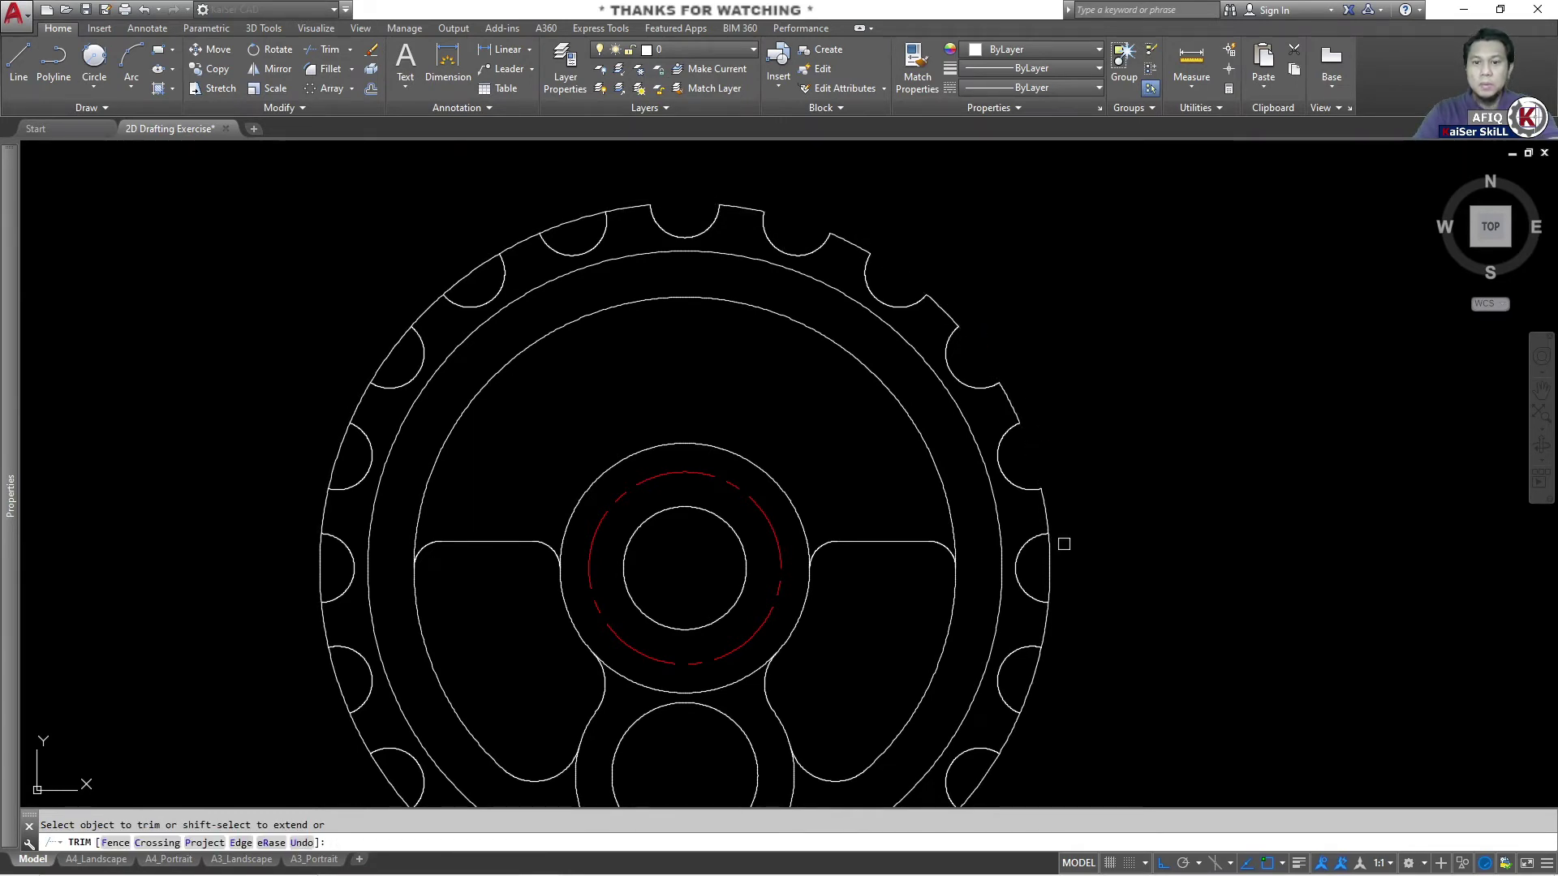
scroll(1052, 563, up, 2)
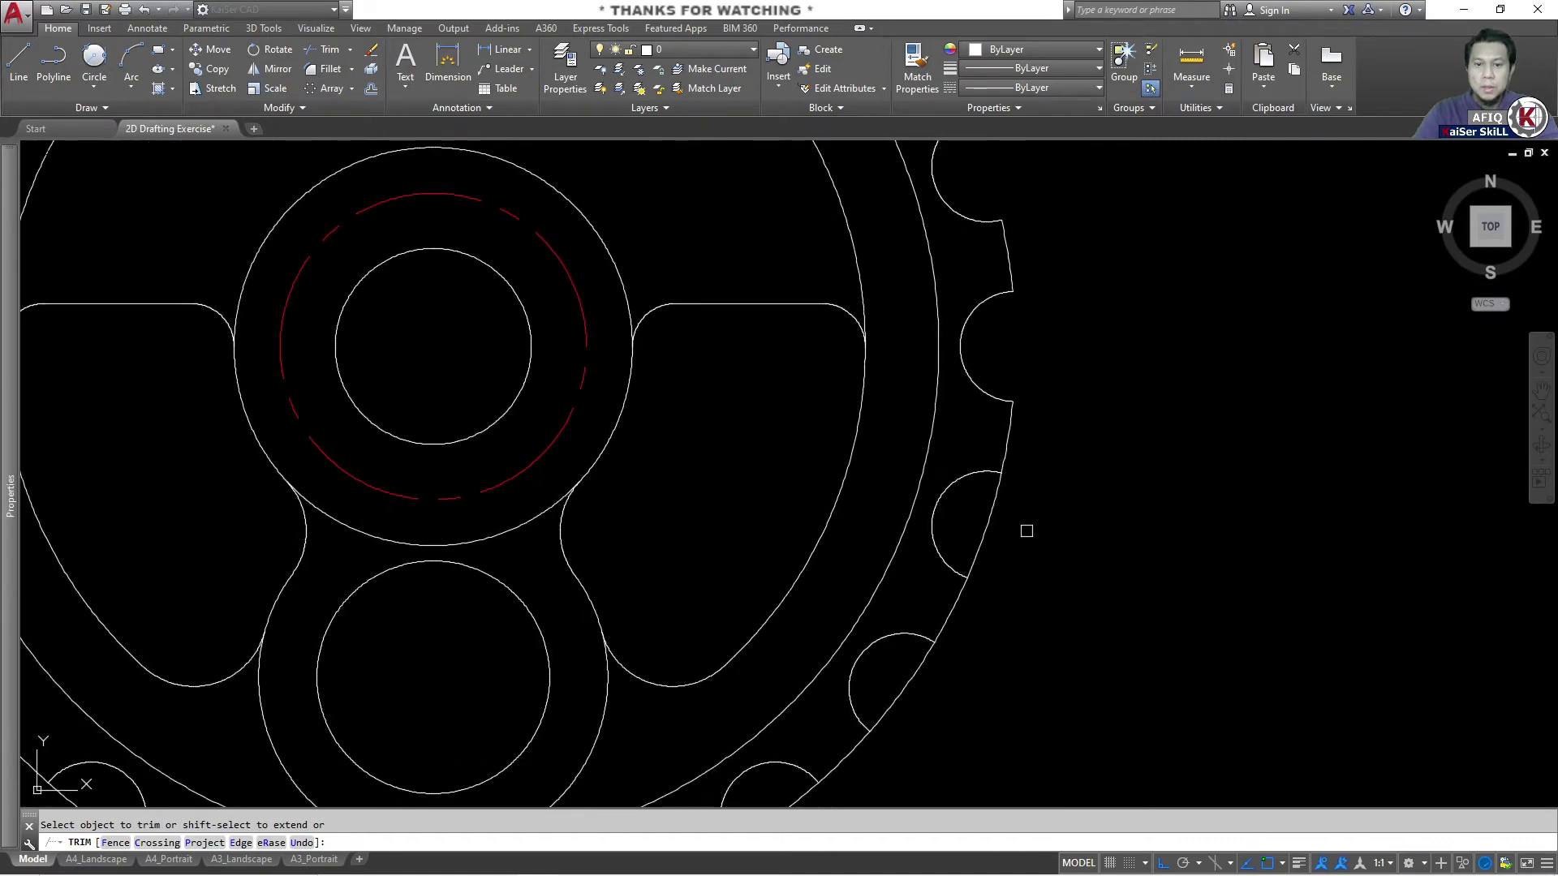
click(962, 528)
middle_drag(982, 597, 945, 460)
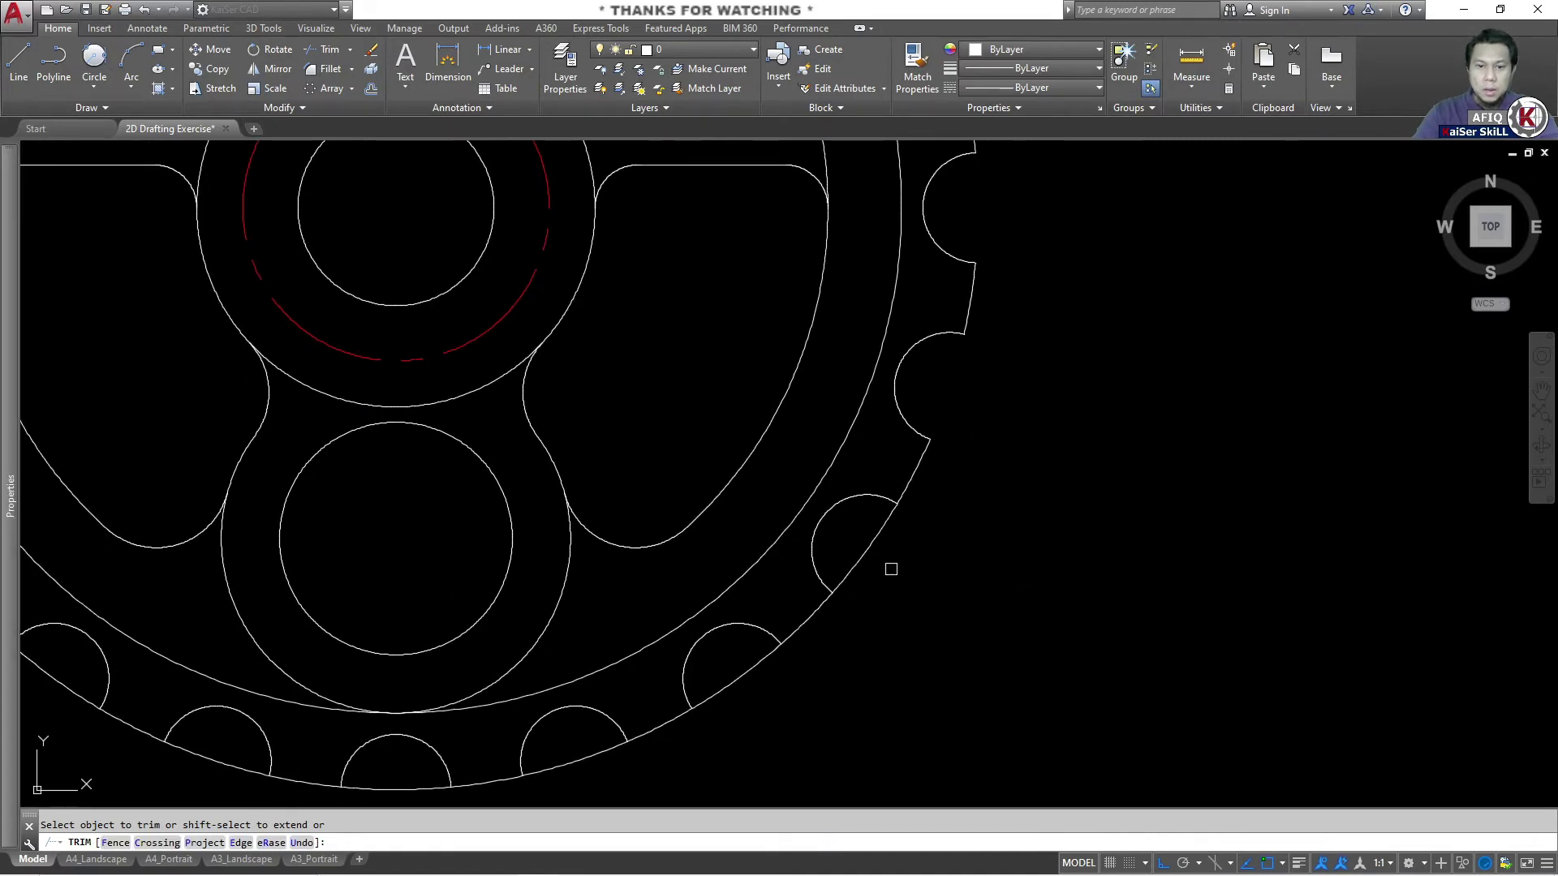
click(852, 514)
click(896, 568)
Trim the R95 arcs across the lower-right and bottom notches.
middle_drag(782, 622, 868, 431)
click(858, 509)
click(826, 480)
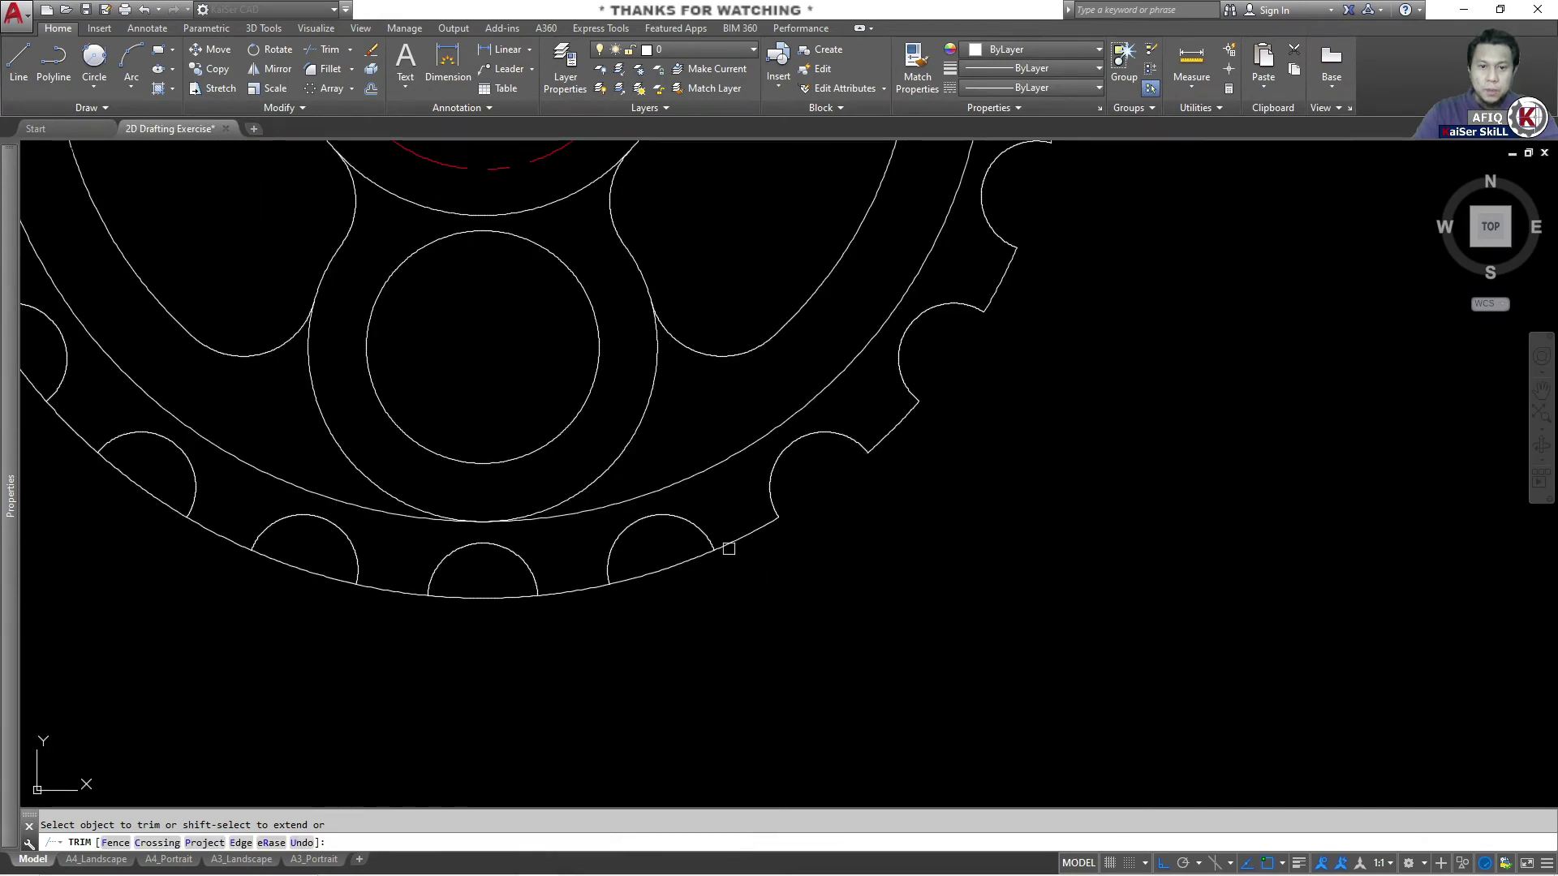
click(688, 593)
click(646, 556)
click(505, 630)
click(484, 551)
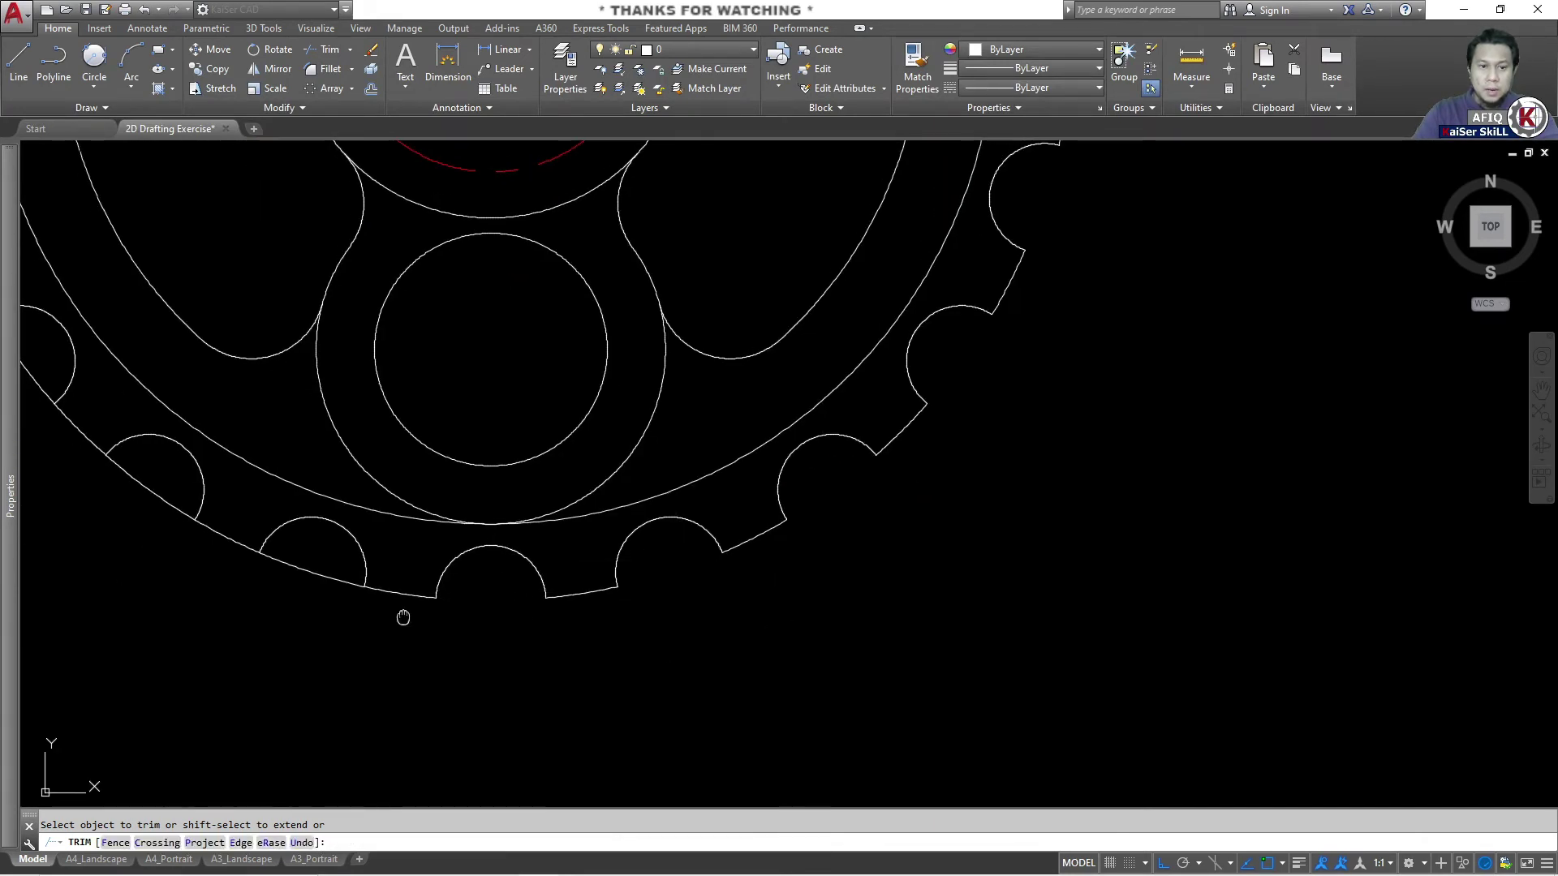
Trim the R95 arcs across the lower-left and left-side notches.
middle_drag(329, 557, 638, 561)
click(638, 561)
click(624, 592)
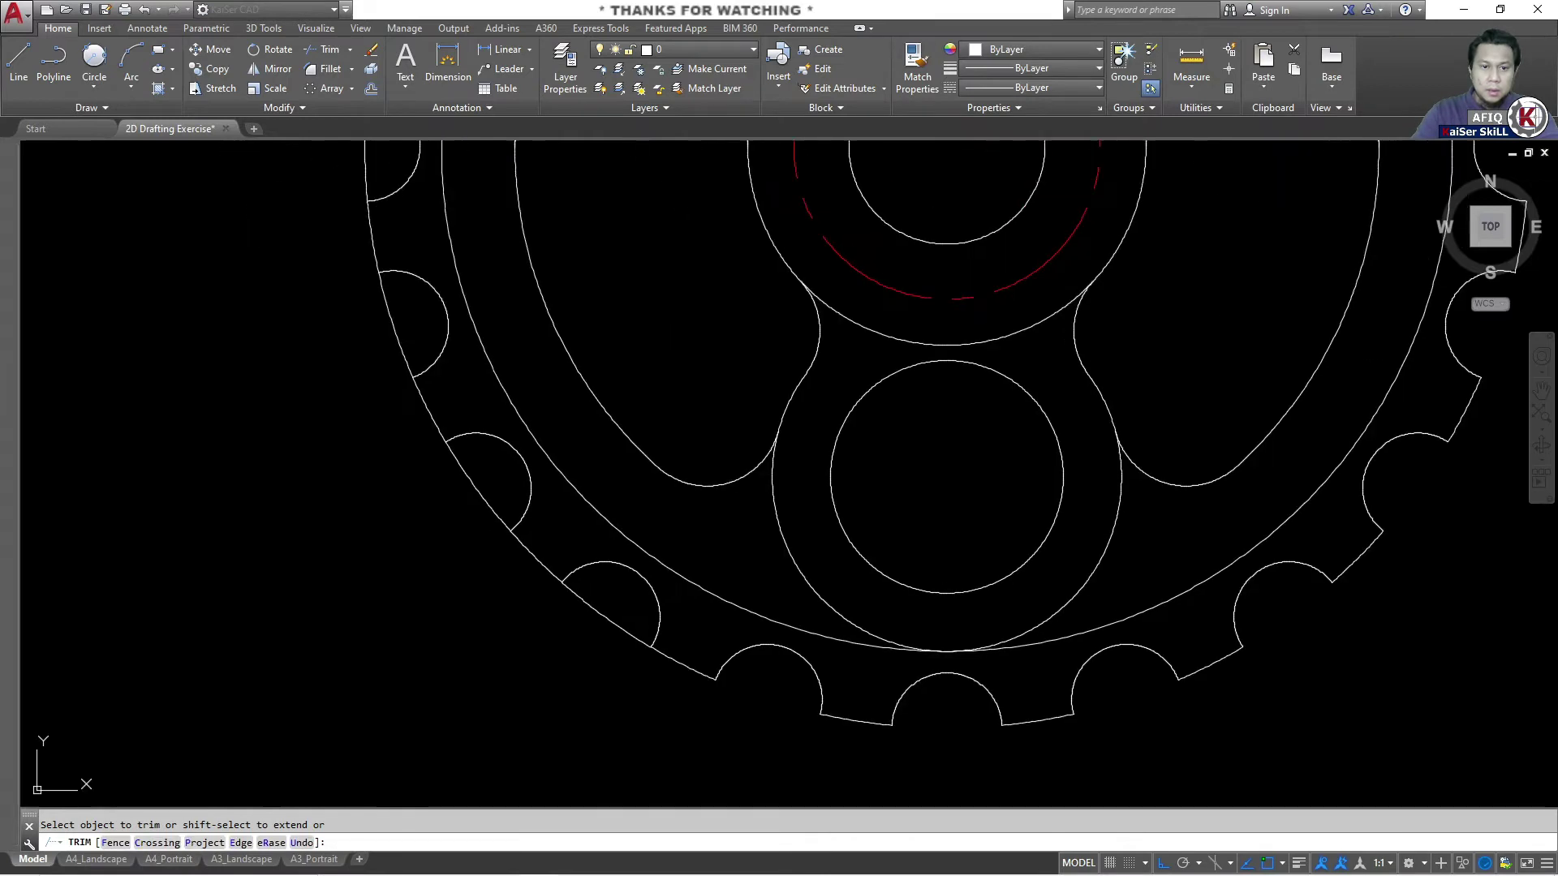
middle_drag(462, 499, 618, 626)
click(625, 601)
click(604, 641)
middle_drag(479, 445, 639, 585)
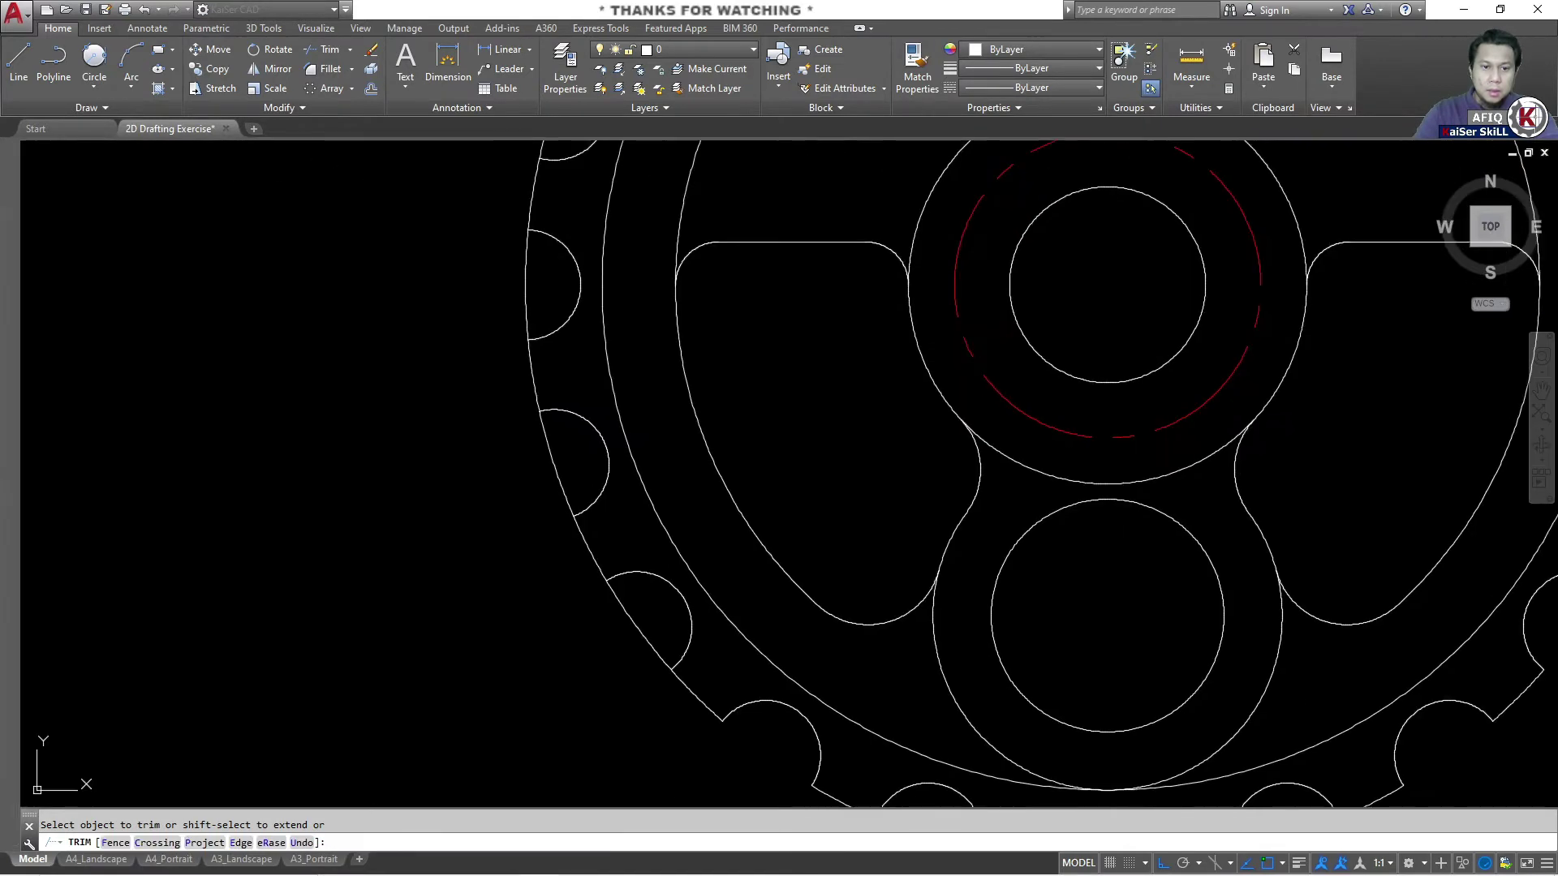
click(639, 584)
click(614, 622)
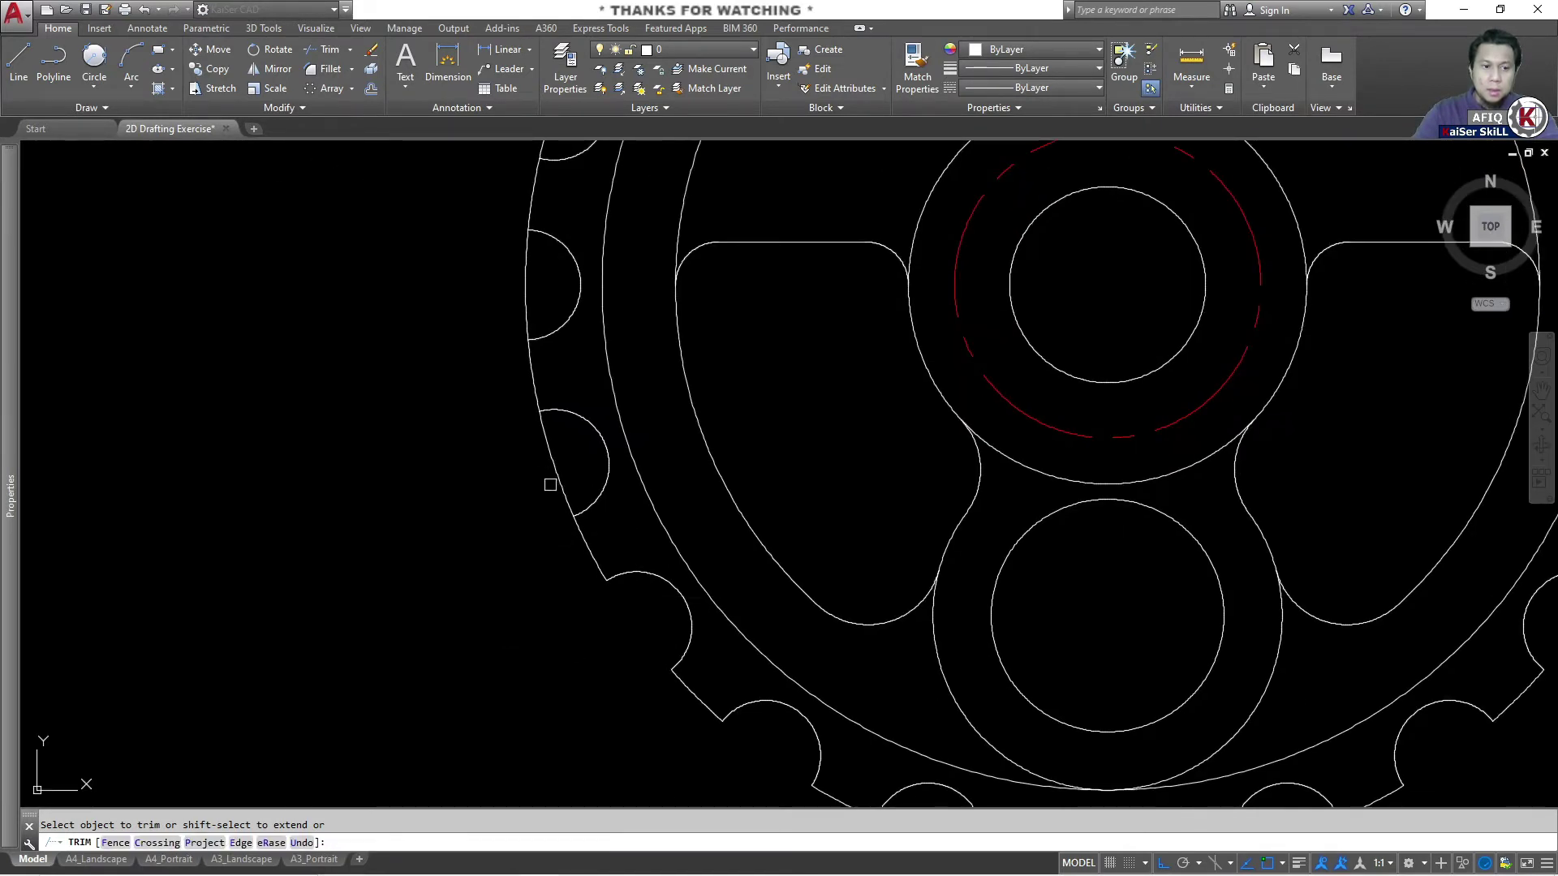
middle_drag(431, 490, 528, 529)
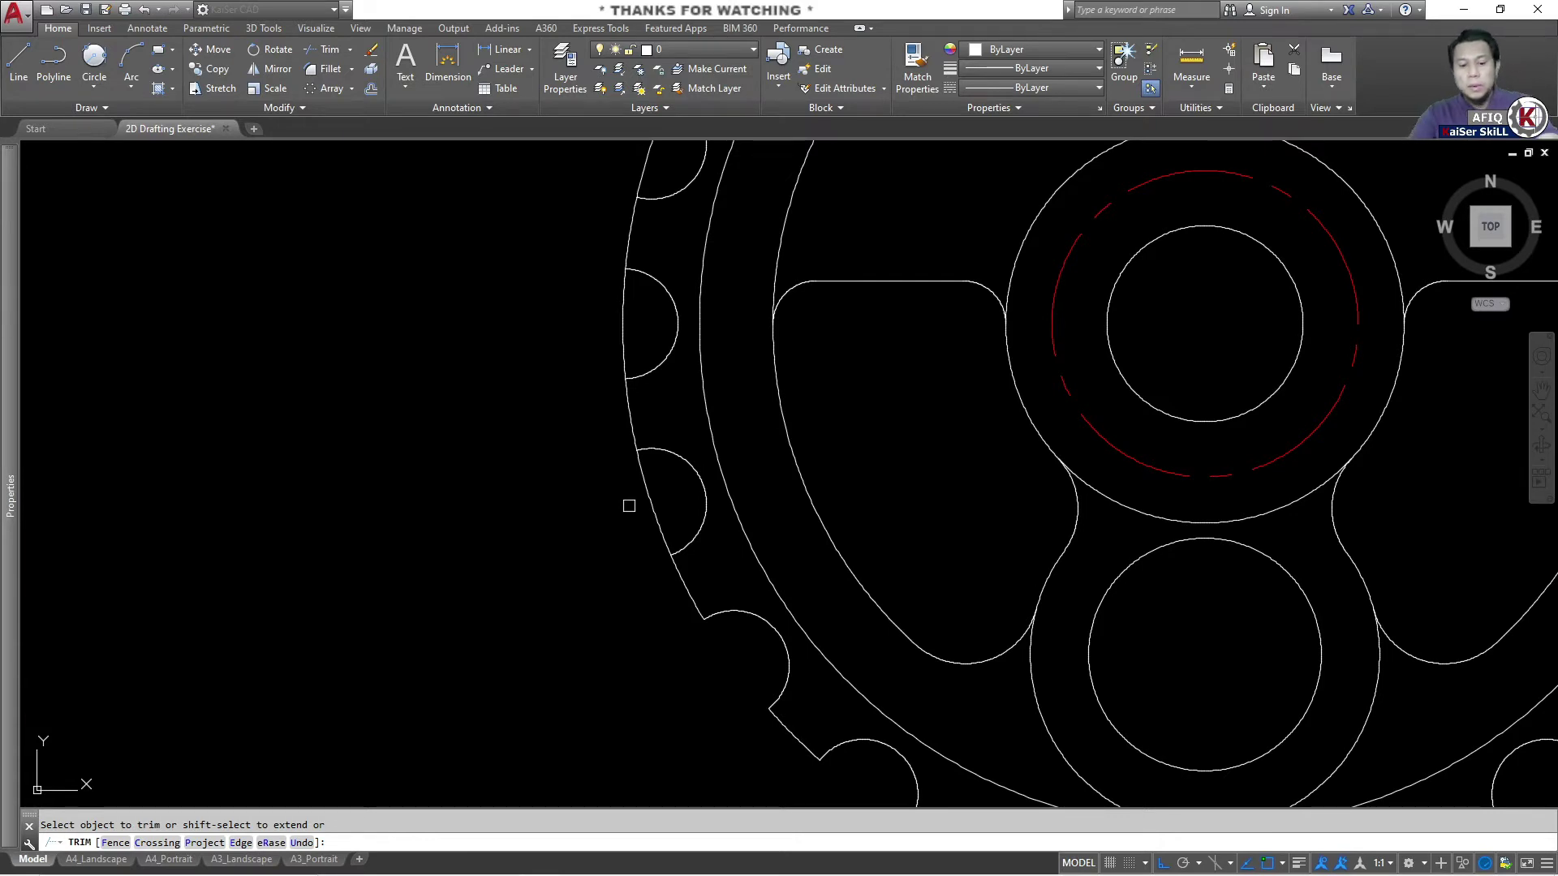
Start a Fence trim zigzagging through the first left-side notch crossings.
text(f)
key(Return)
click(675, 493)
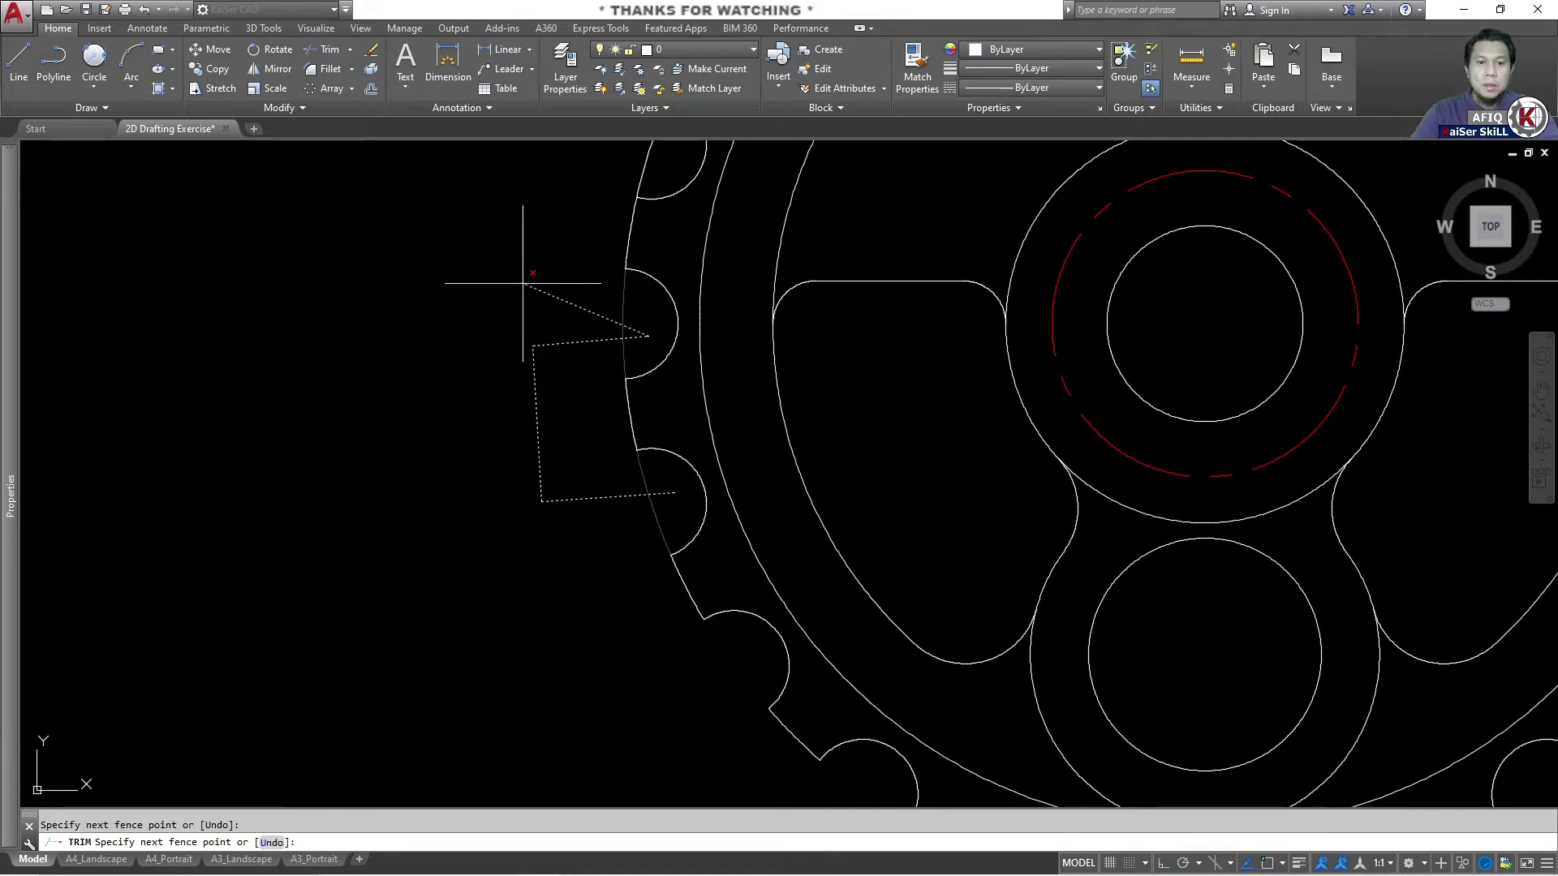
middle_drag(523, 284, 519, 456)
click(534, 313)
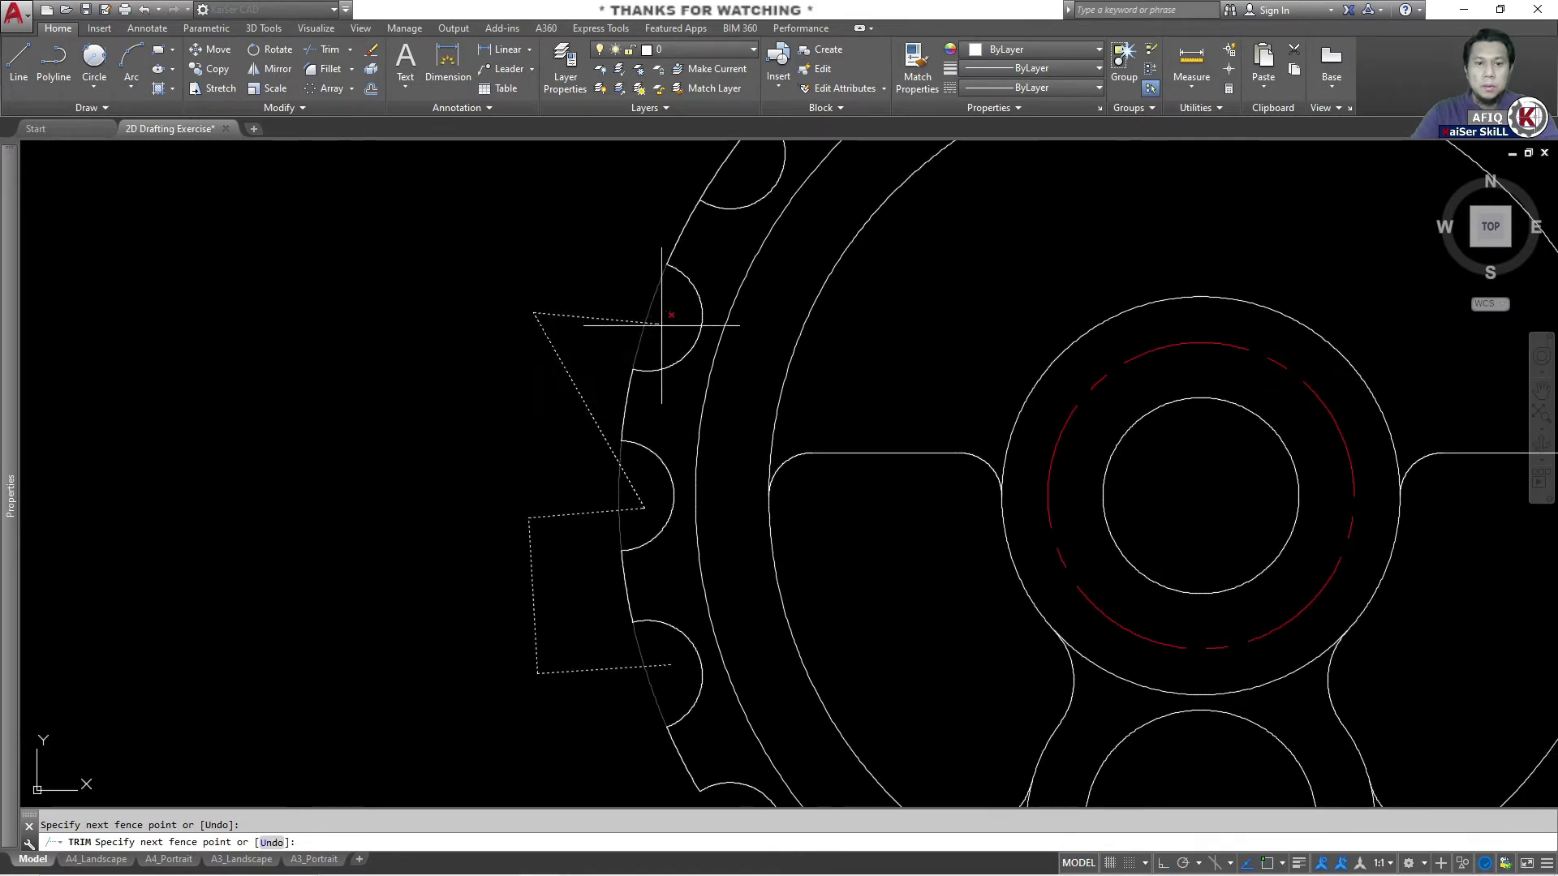
click(664, 326)
Extend the fence across the upper-left notches toward the top and apply the trim.
middle_drag(614, 235, 619, 371)
click(636, 258)
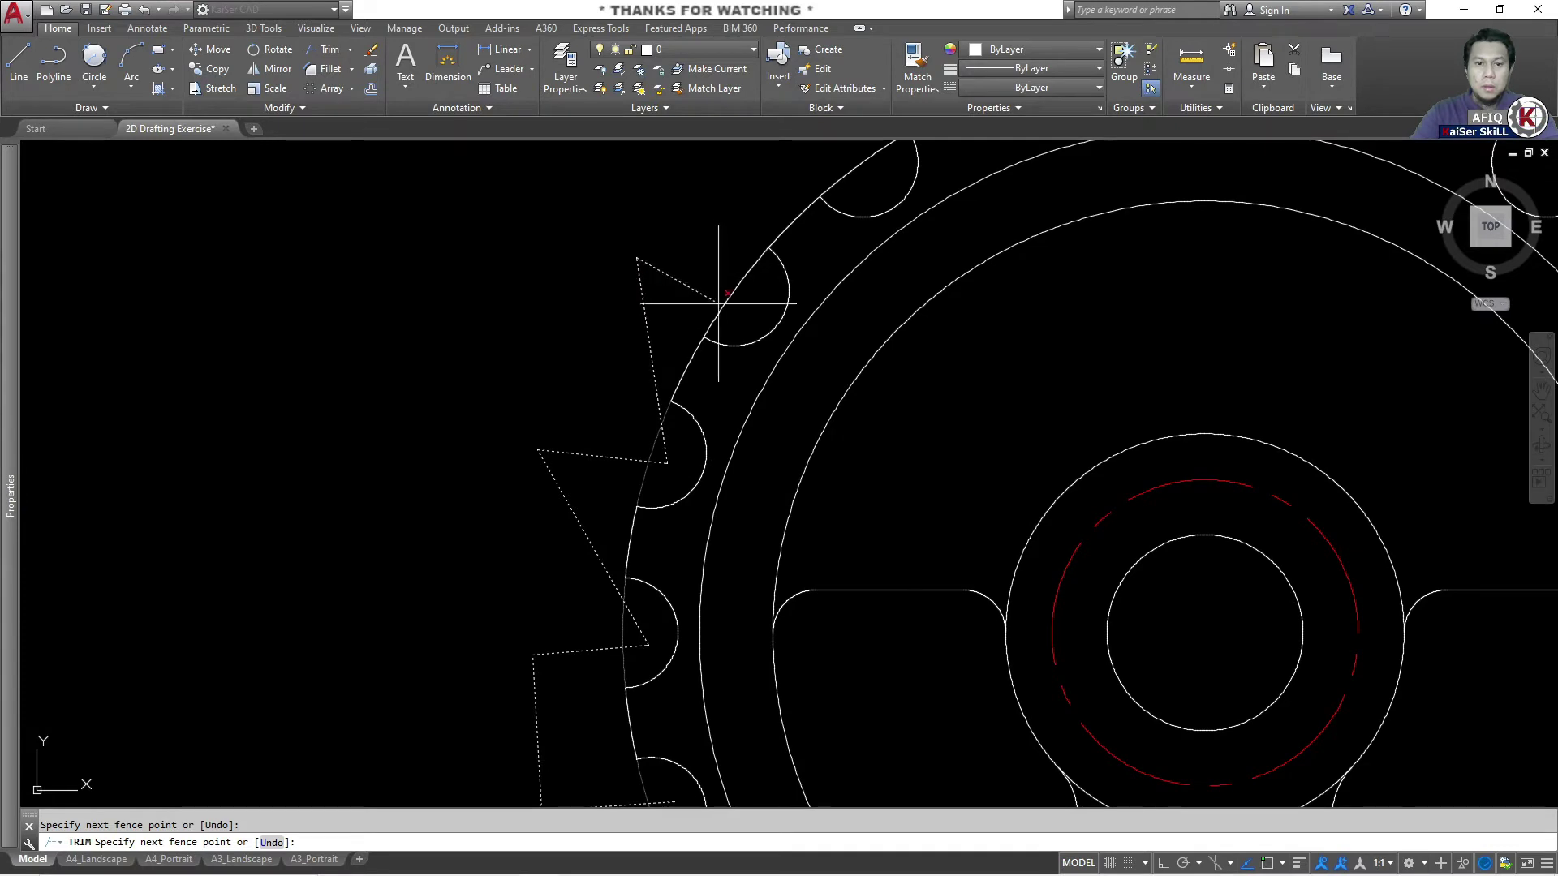
click(733, 312)
middle_drag(714, 276, 673, 379)
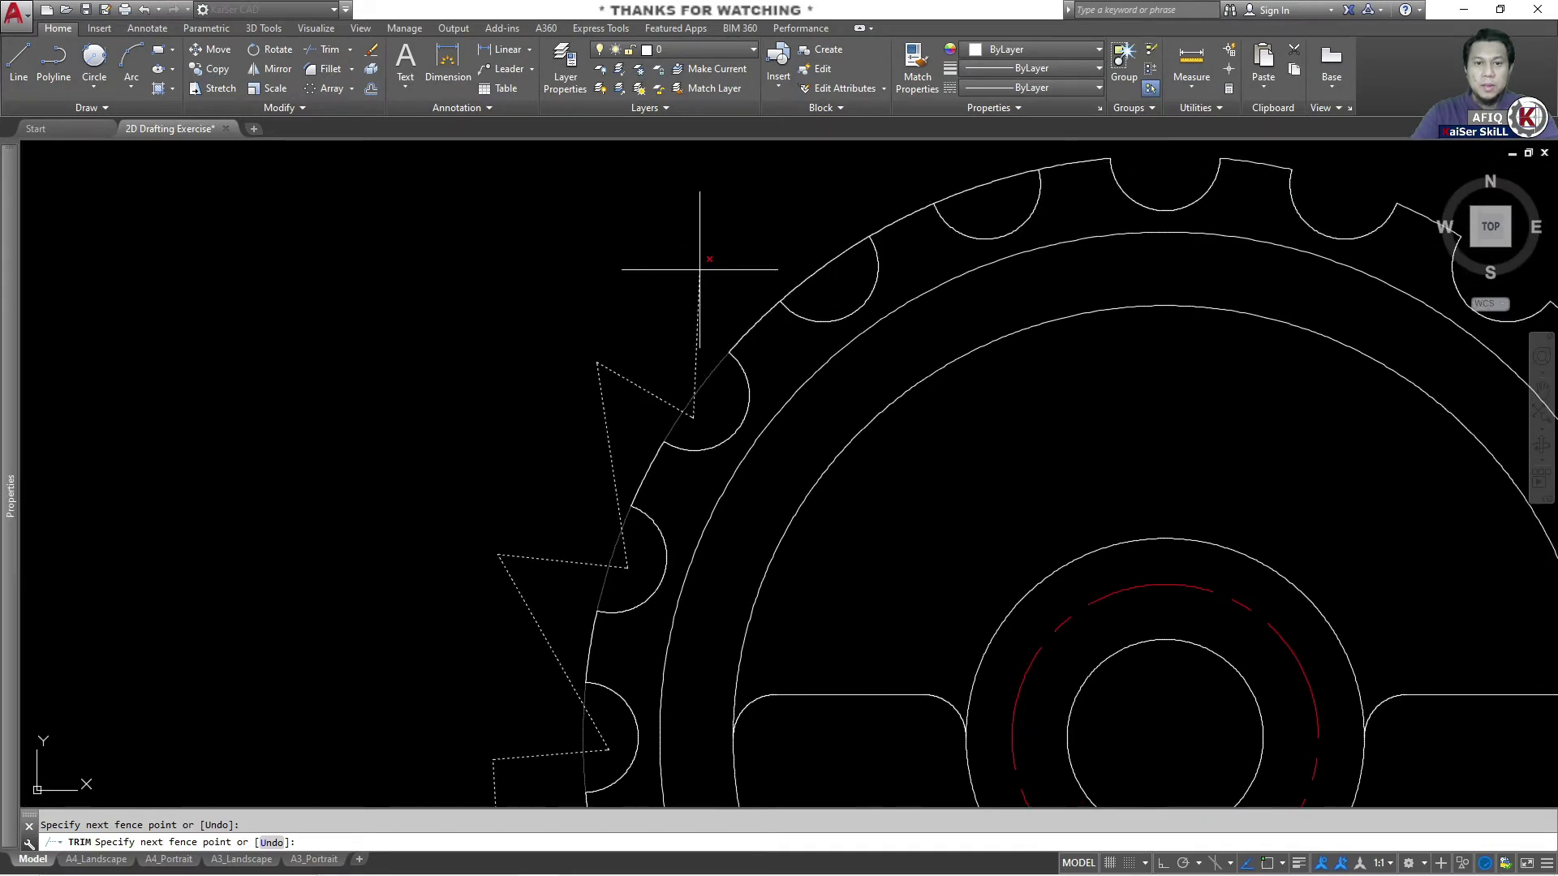
click(710, 189)
click(830, 291)
middle_drag(844, 244, 771, 323)
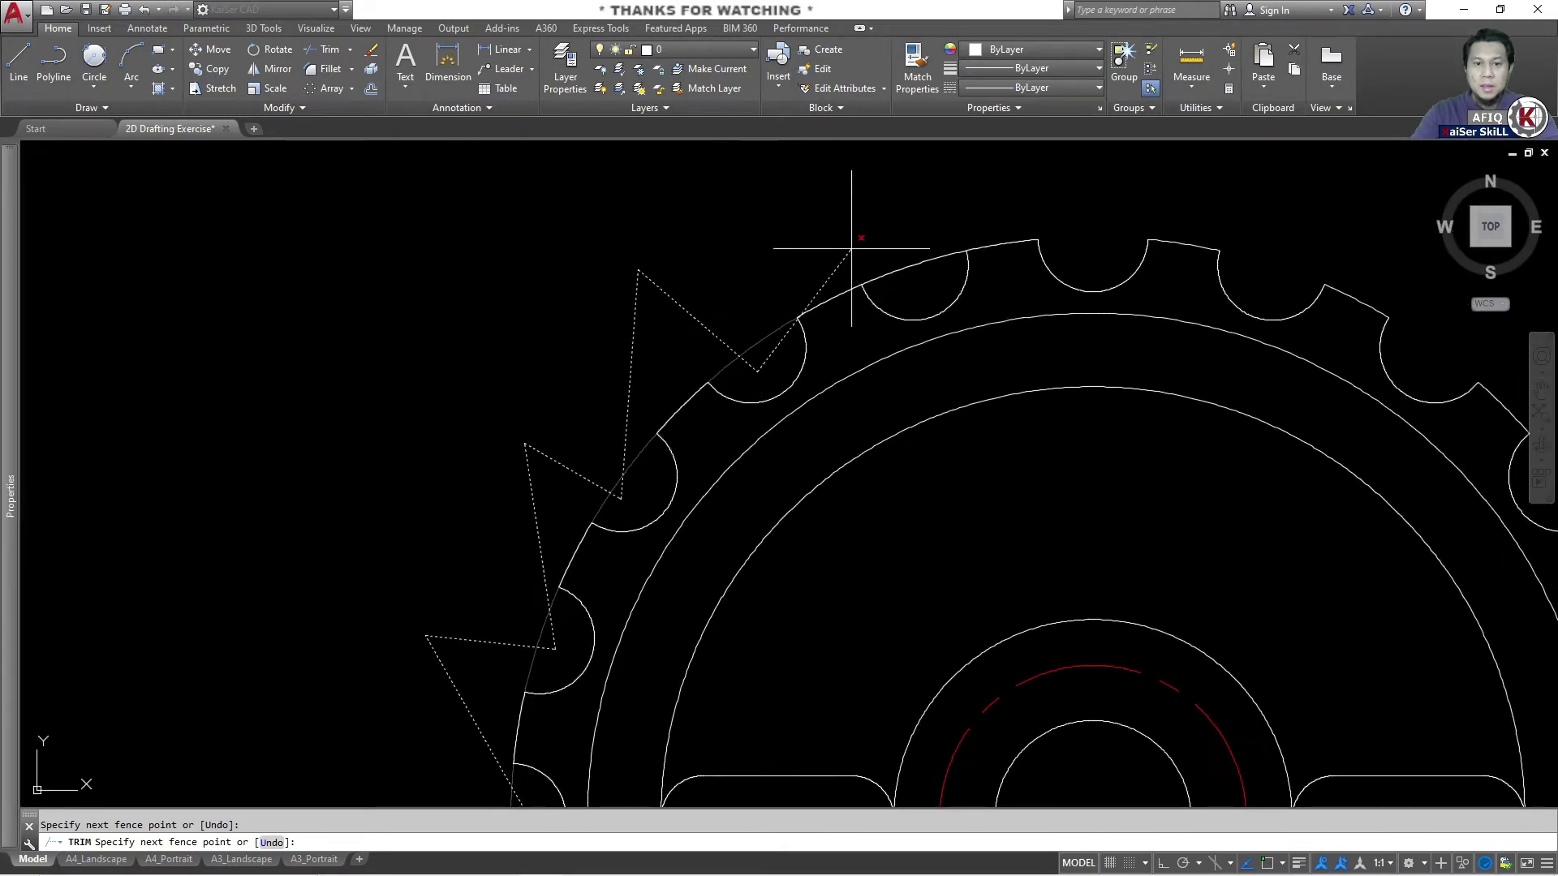
click(781, 186)
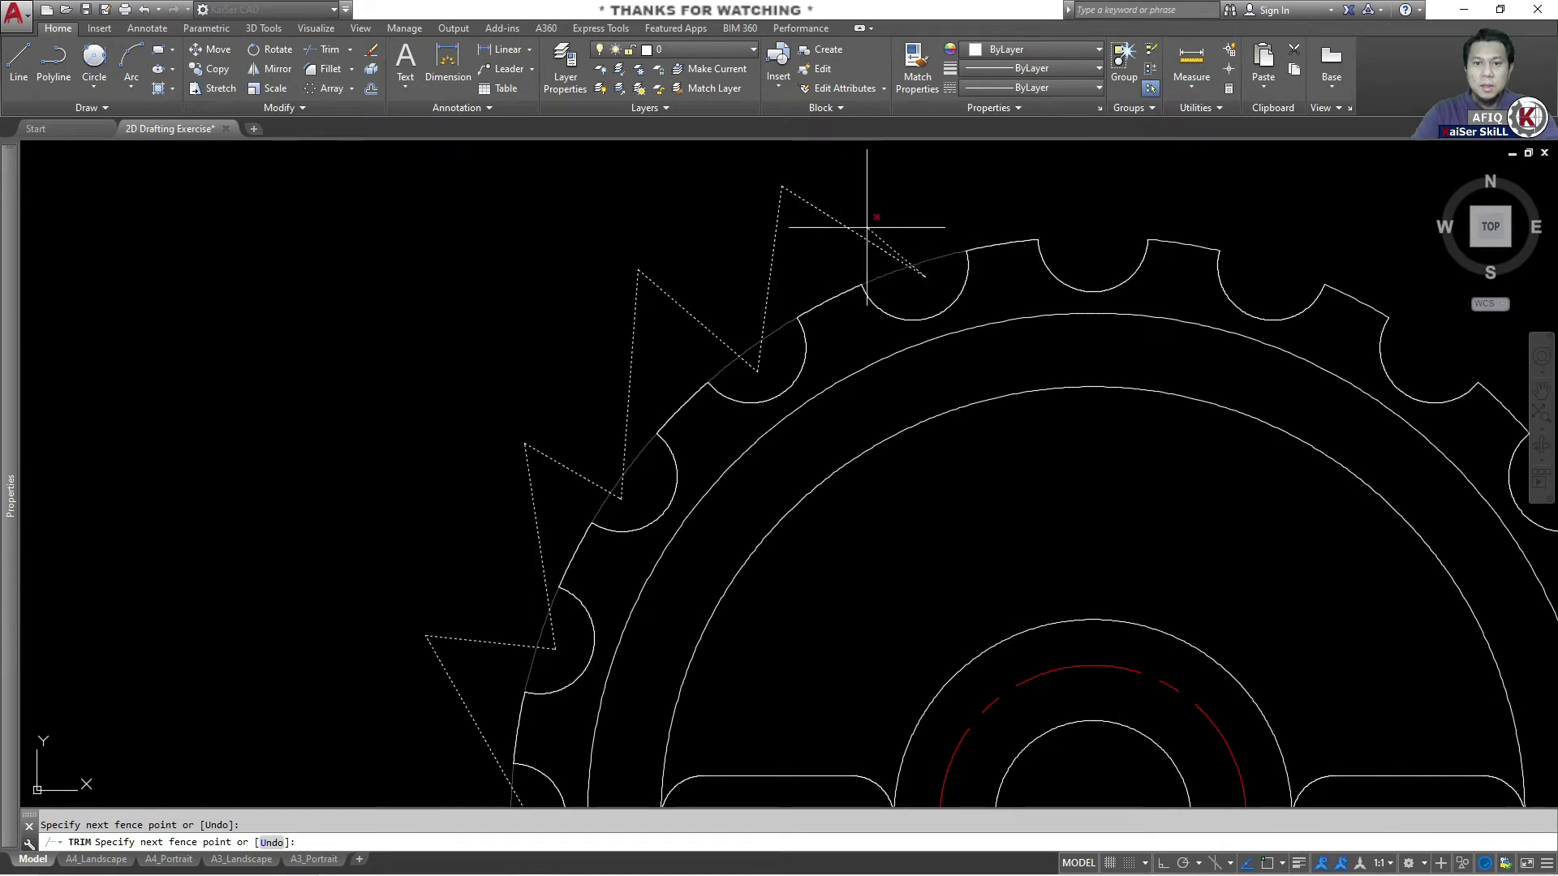
key(Return)
scroll(771, 283, down, 6)
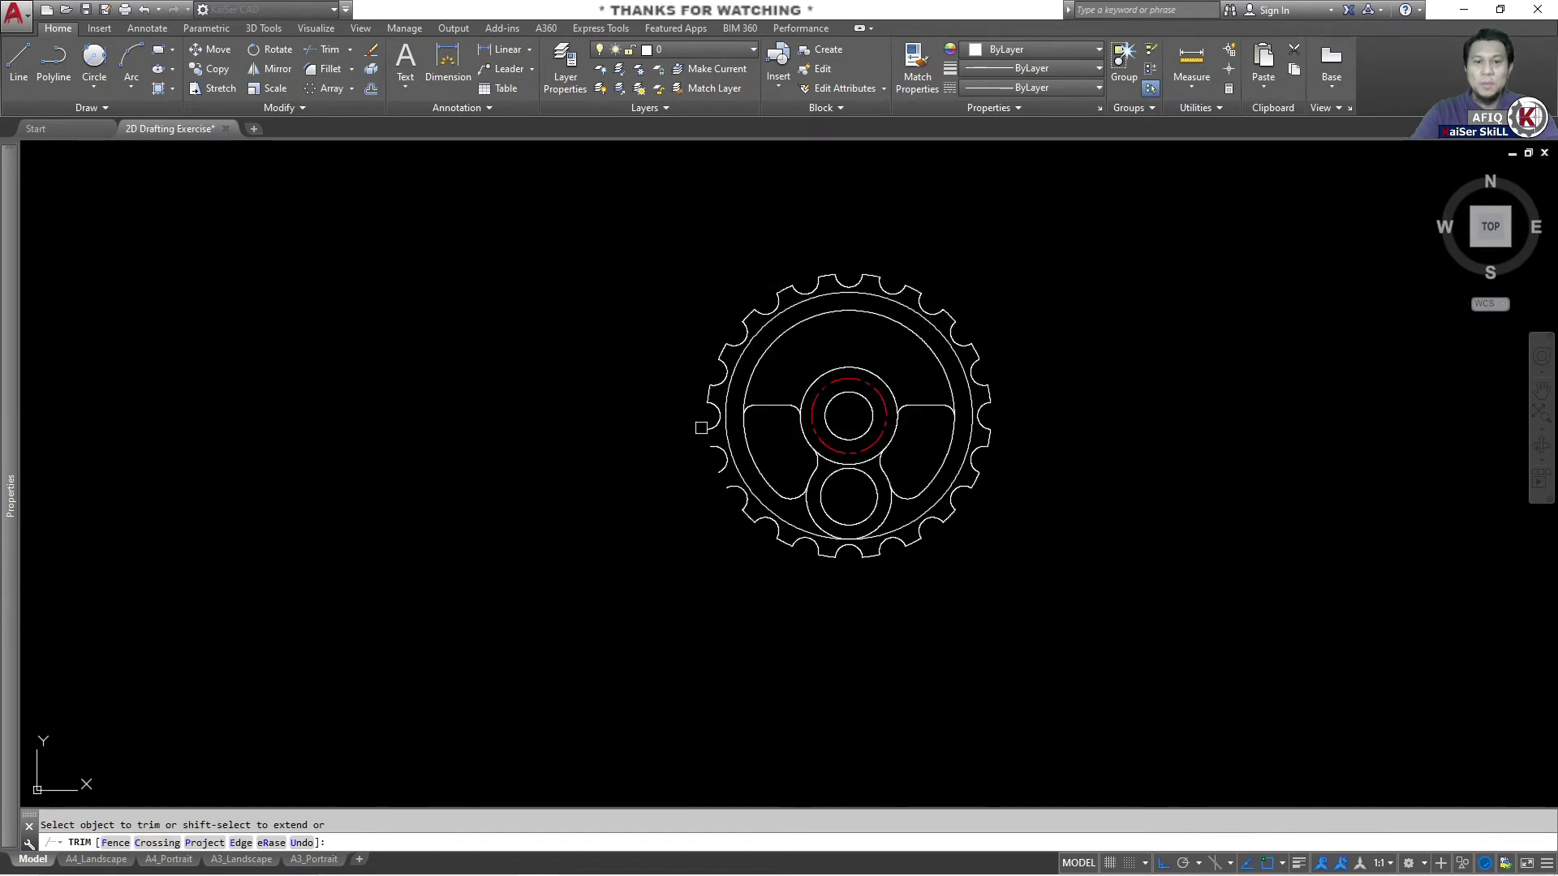
text(u)
Undo the fence trim and trim the R95 arcs across two left-side notches individually.
key(Return)
scroll(700, 420, up, 6)
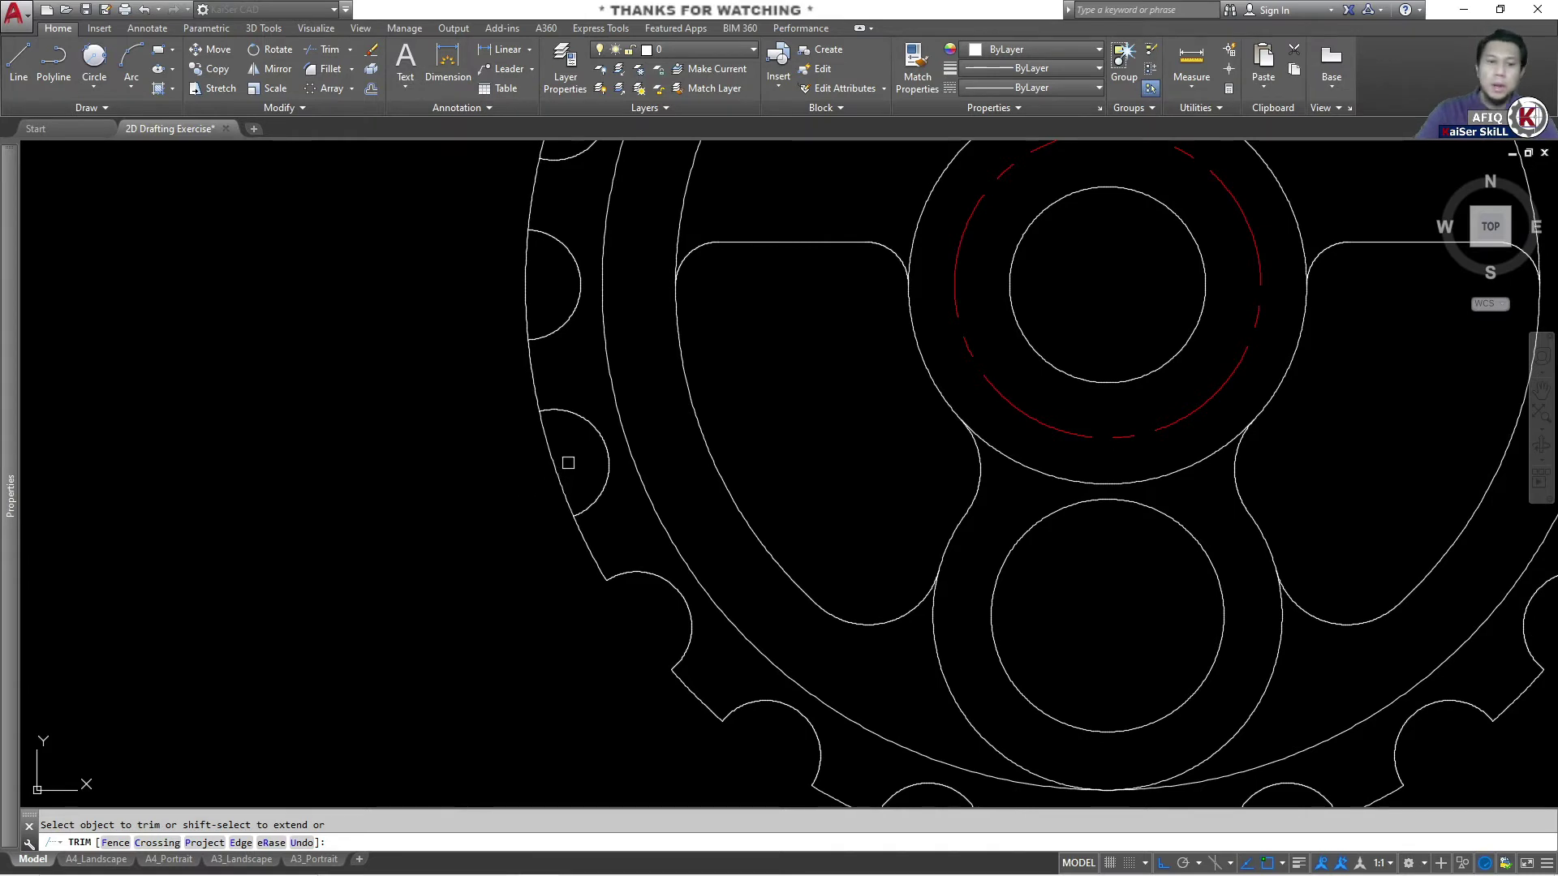
middle_drag(552, 308, 577, 453)
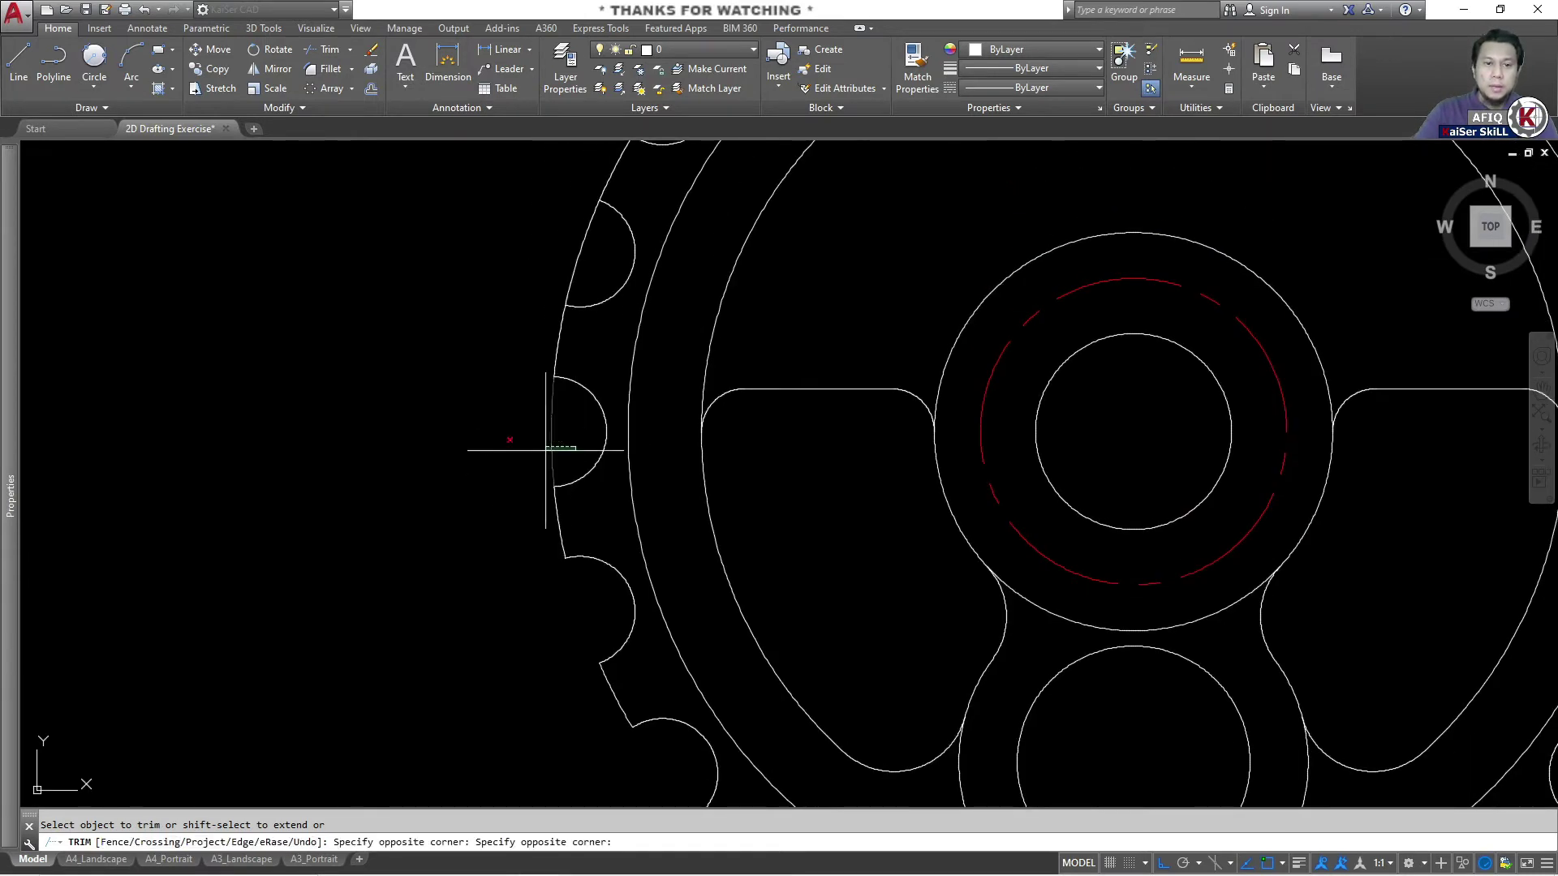
middle_drag(514, 246, 524, 385)
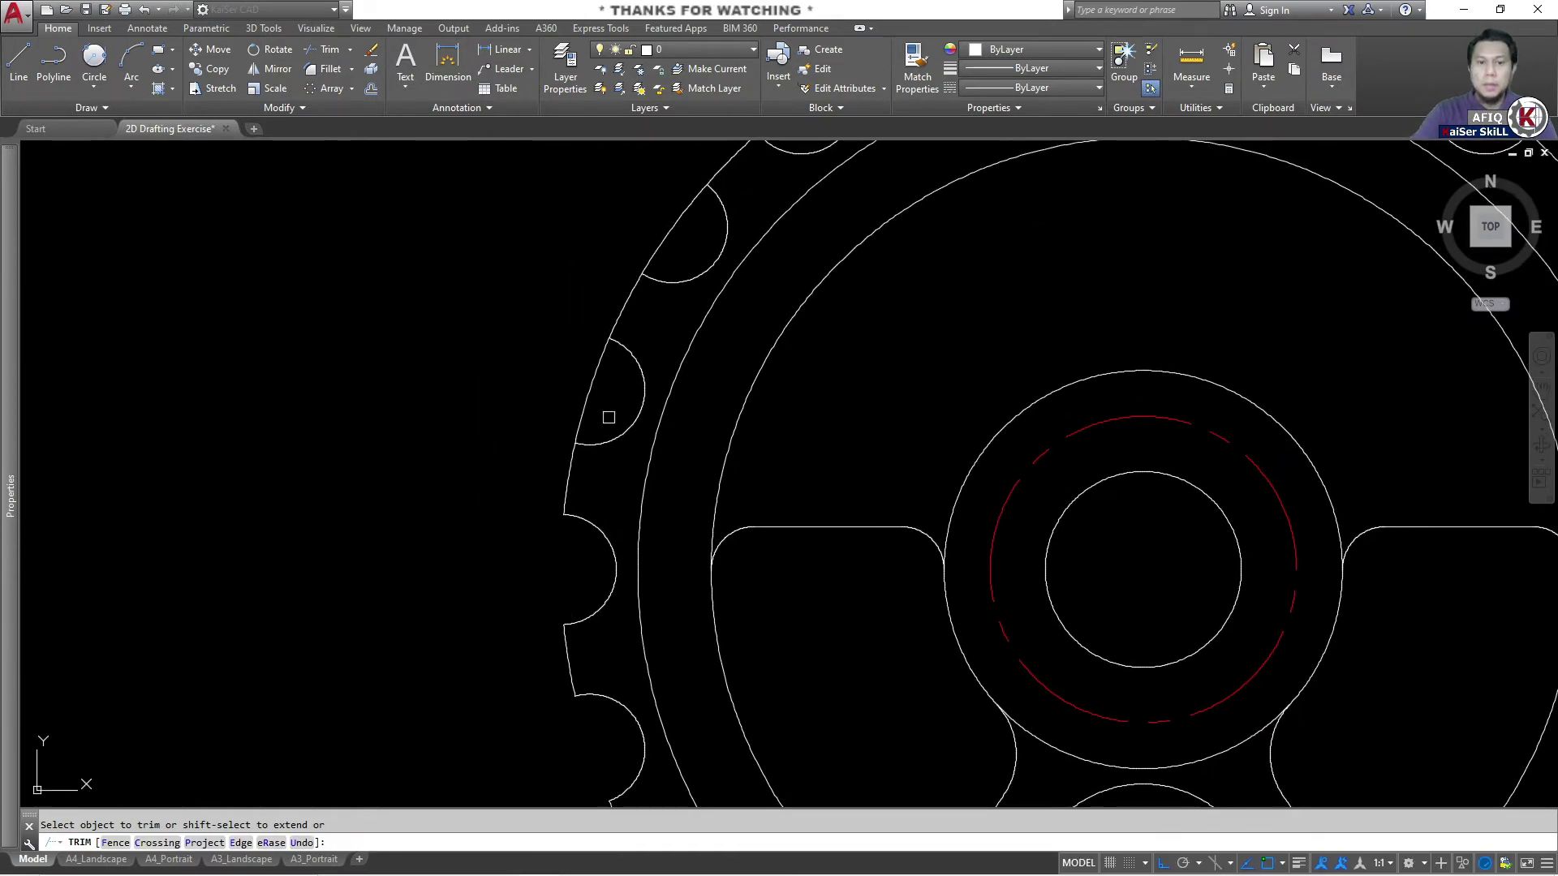
click(590, 401)
middle_drag(569, 298, 534, 416)
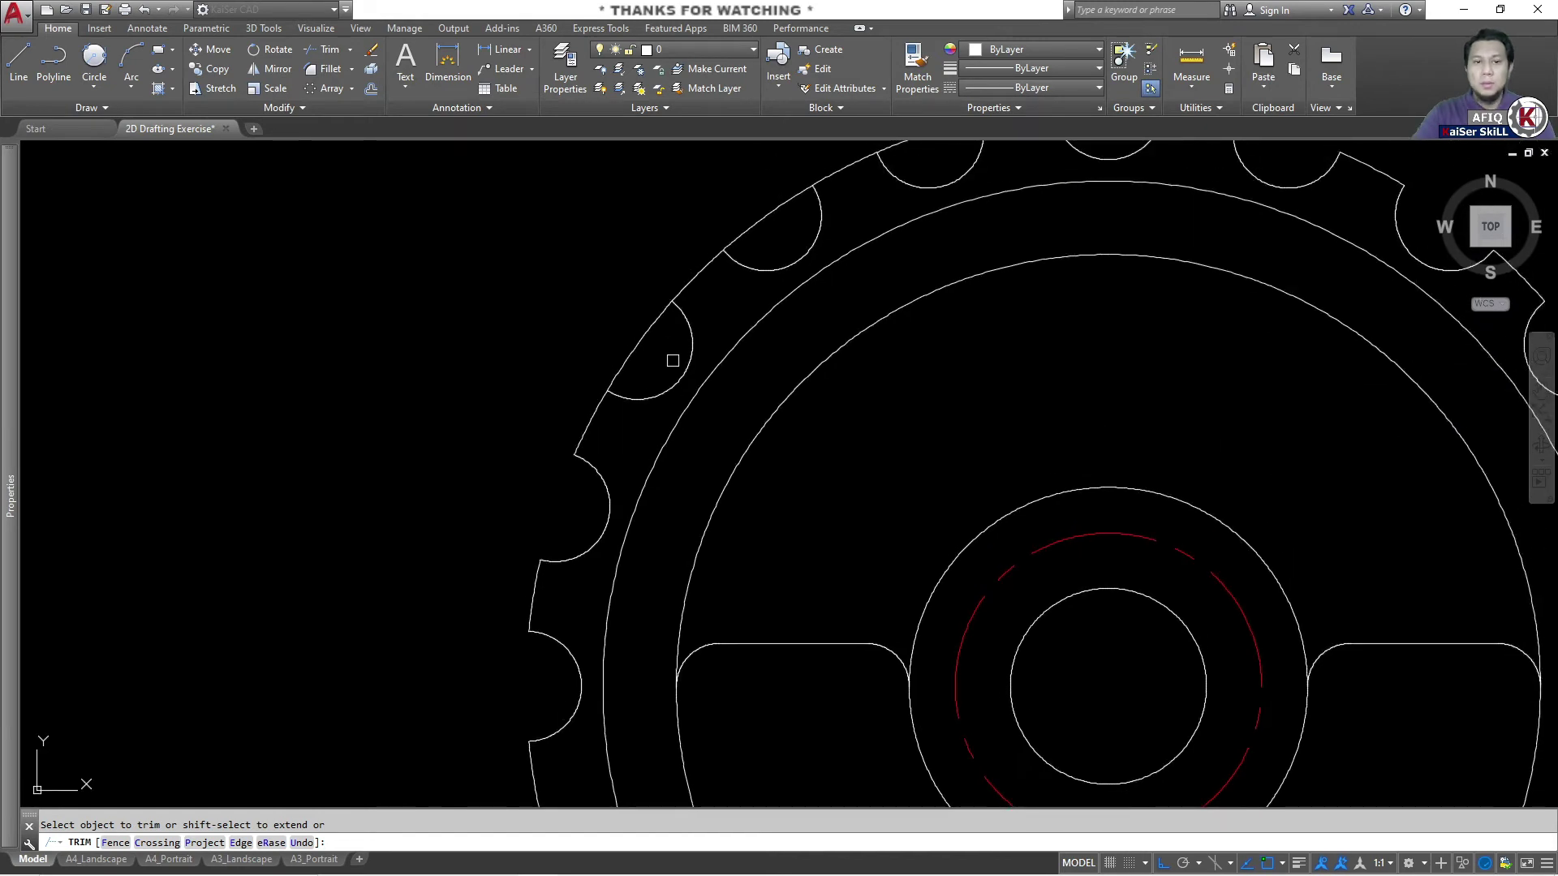
click(673, 360)
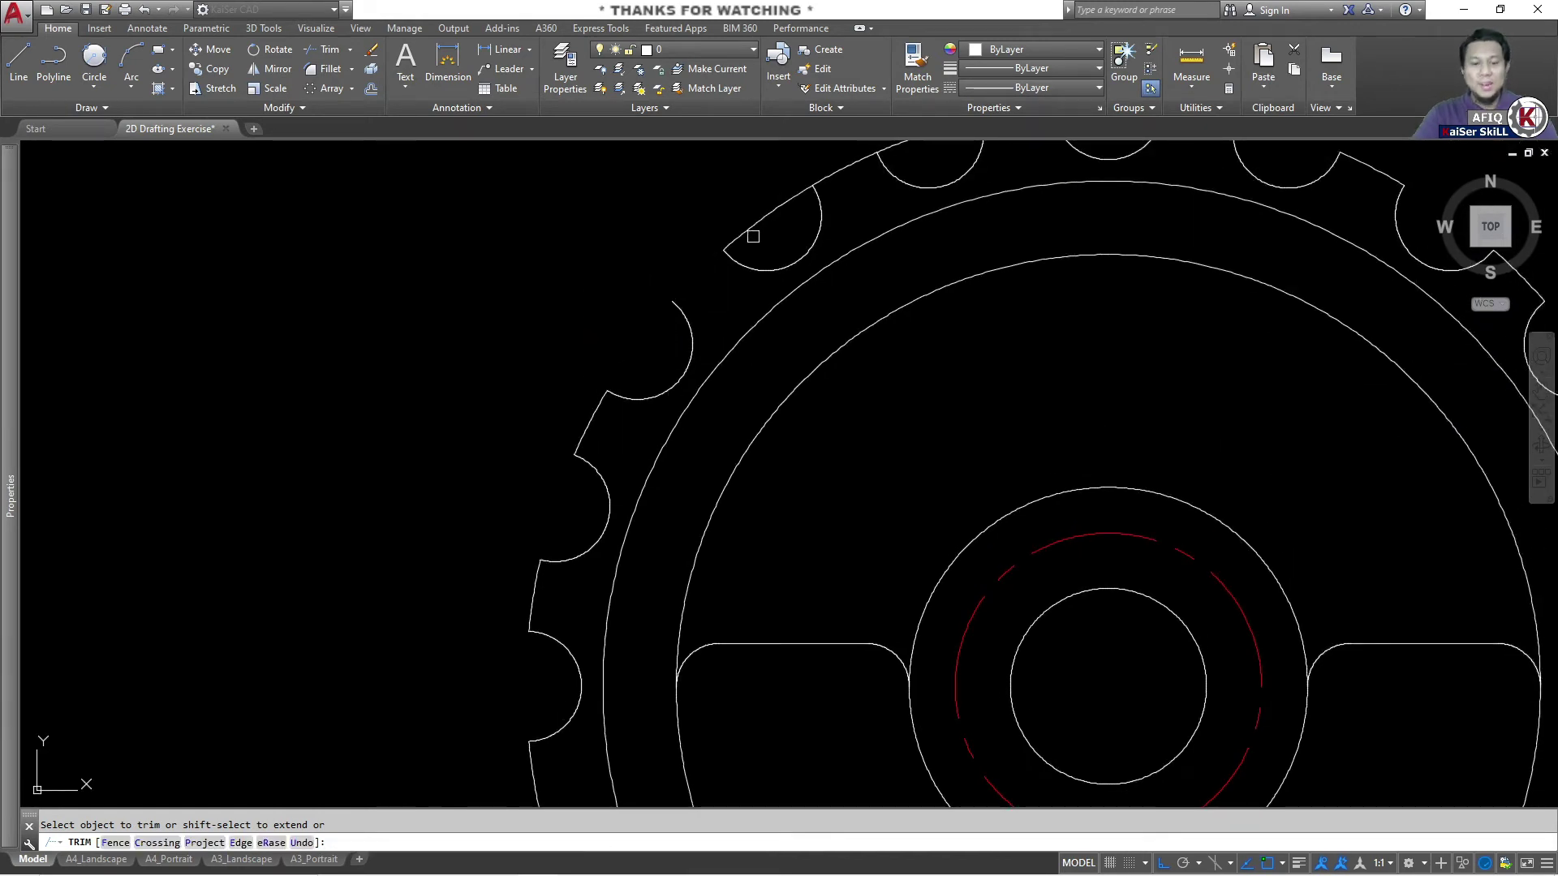
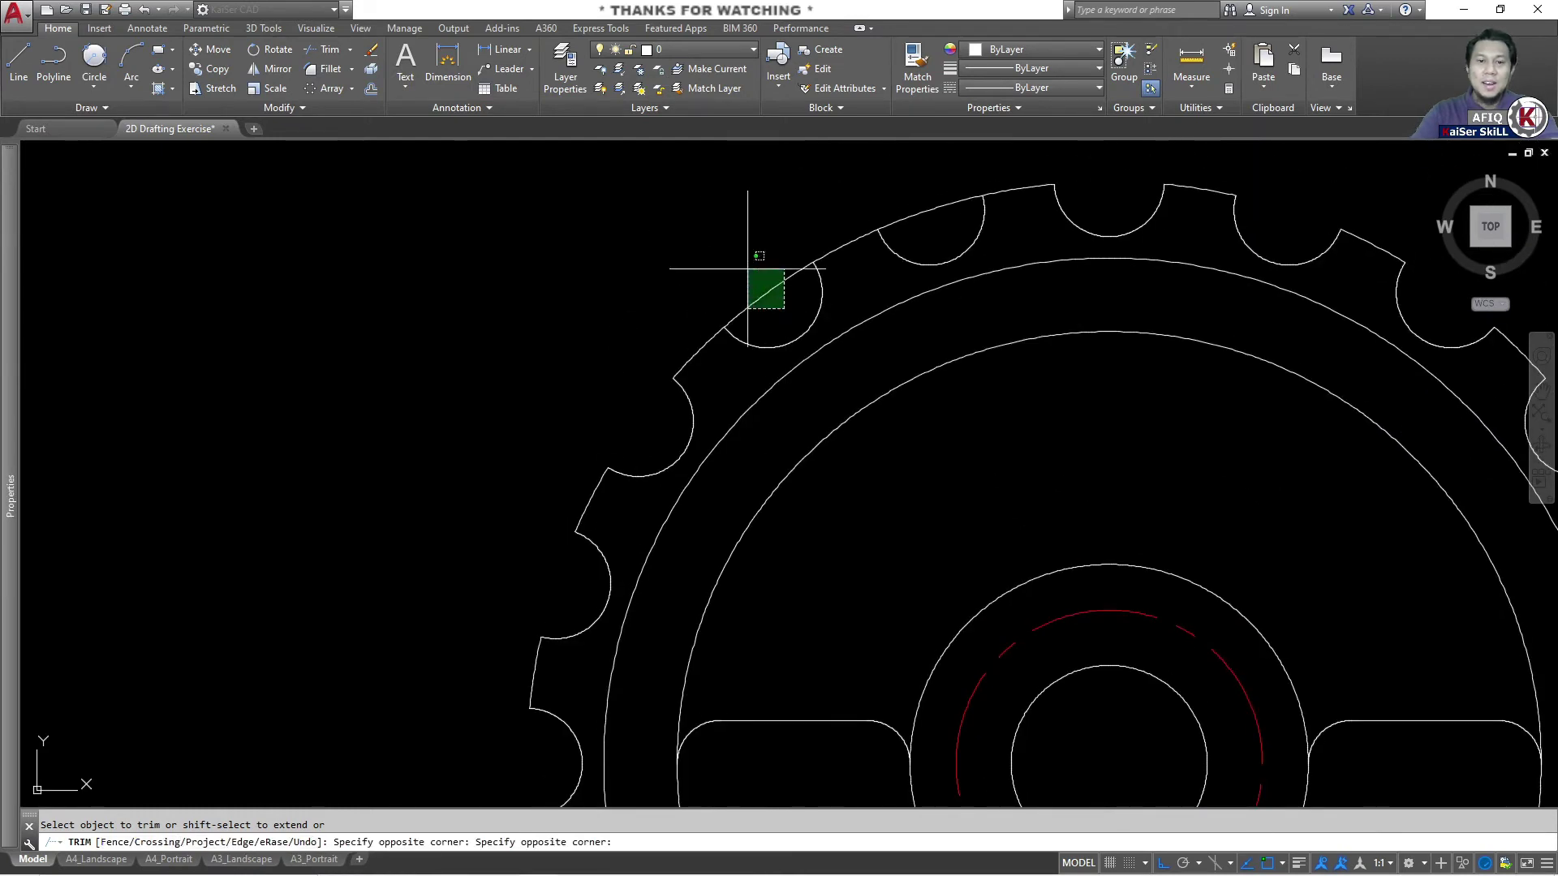
Trim the leftover arcs in the top tooth notches and recentre the whole sprocket.
click(744, 264)
click(941, 237)
click(912, 207)
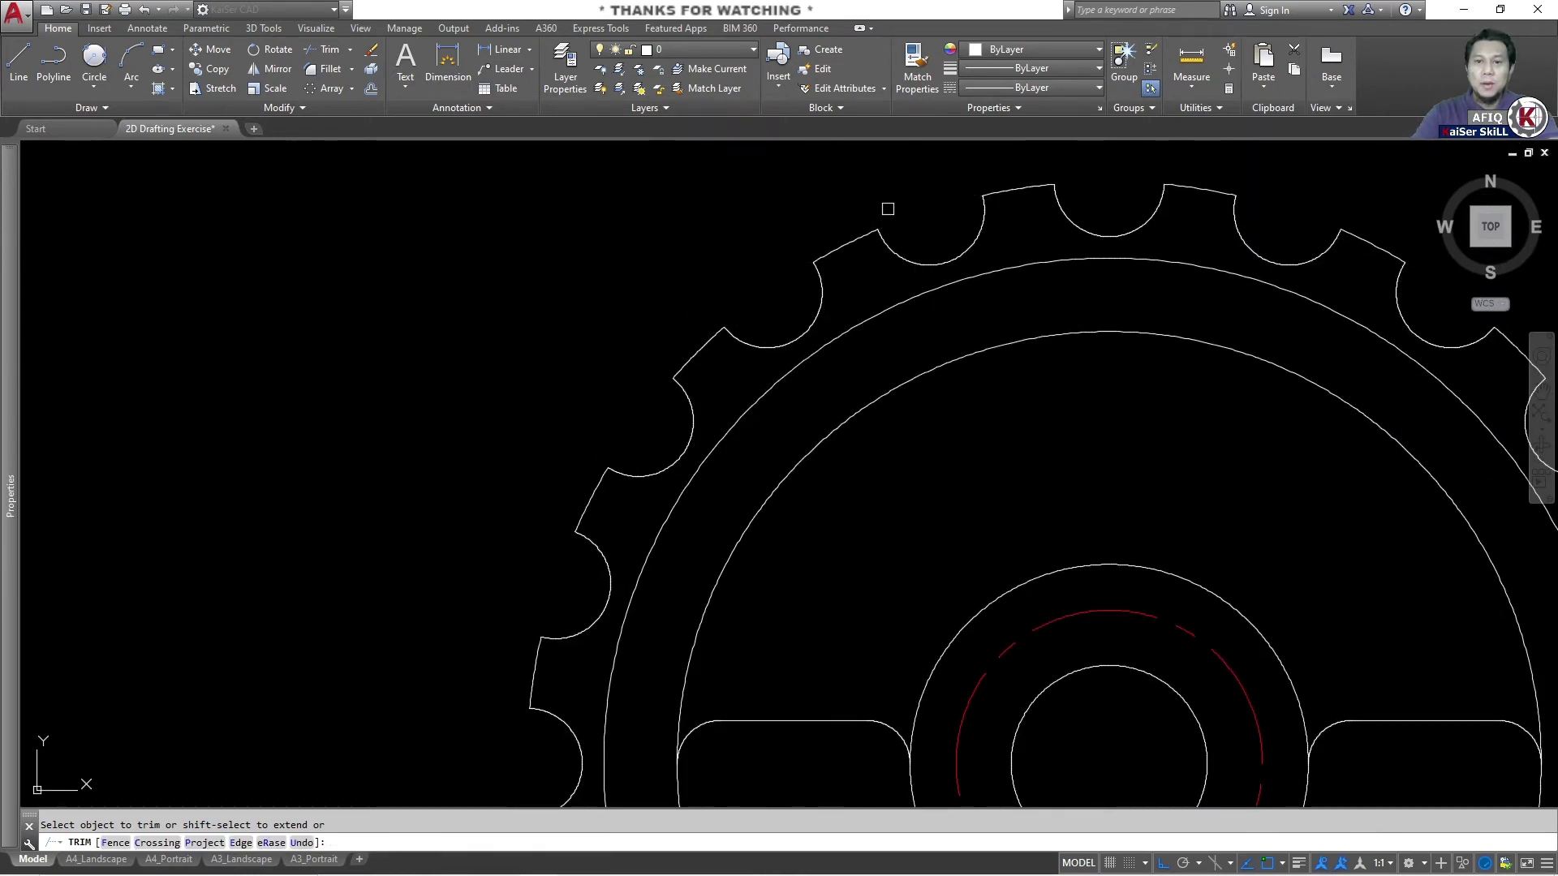
scroll(853, 288, down, 2)
scroll(852, 288, down, 2)
middle_drag(772, 251, 625, 243)
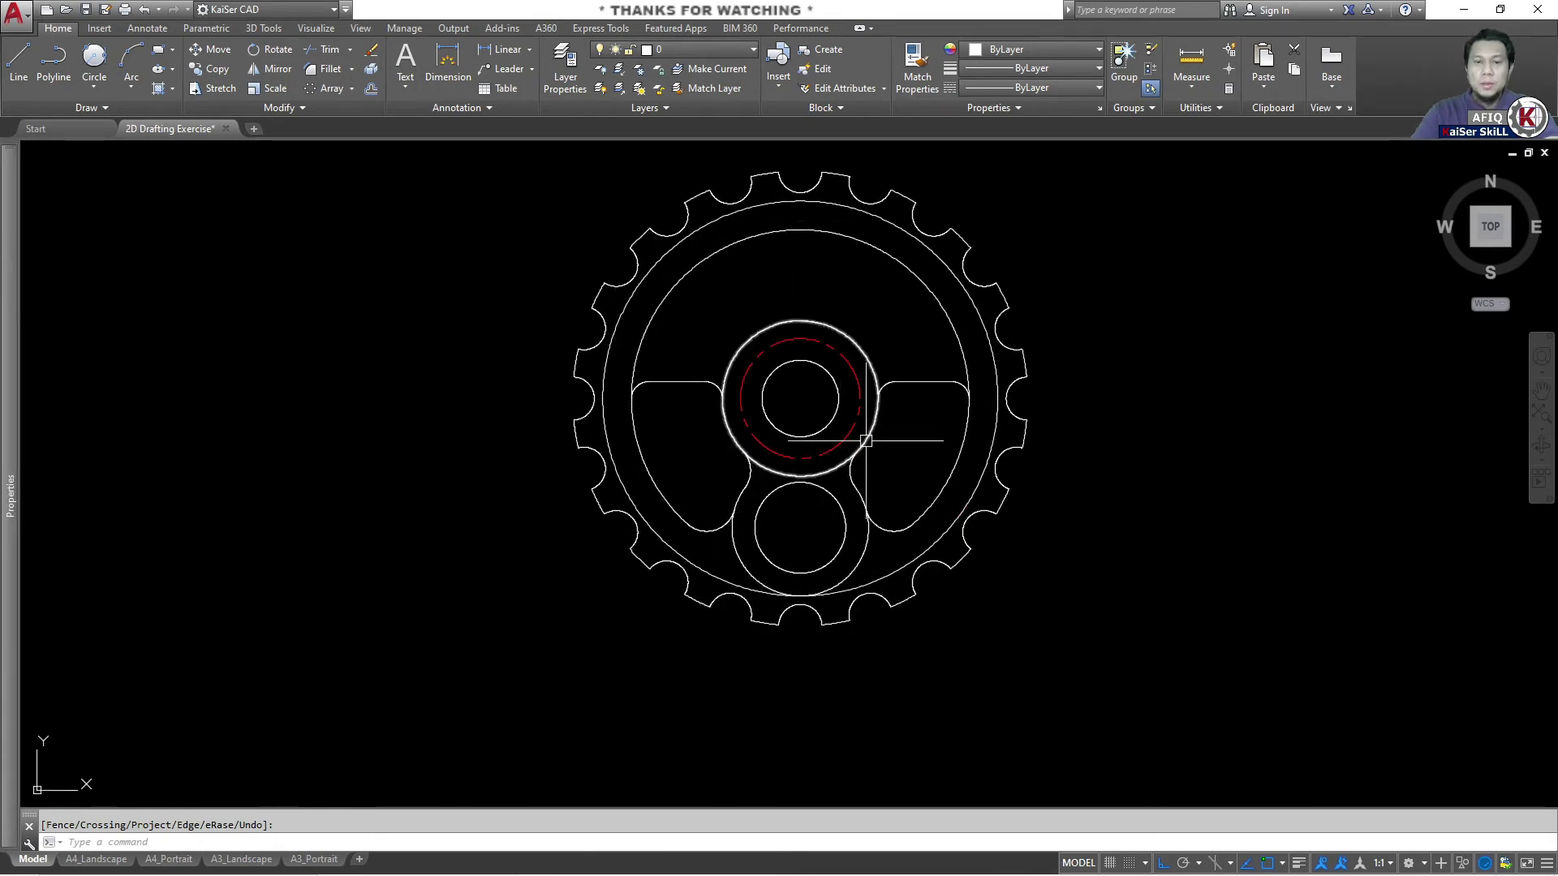
scroll(807, 339, up, 4)
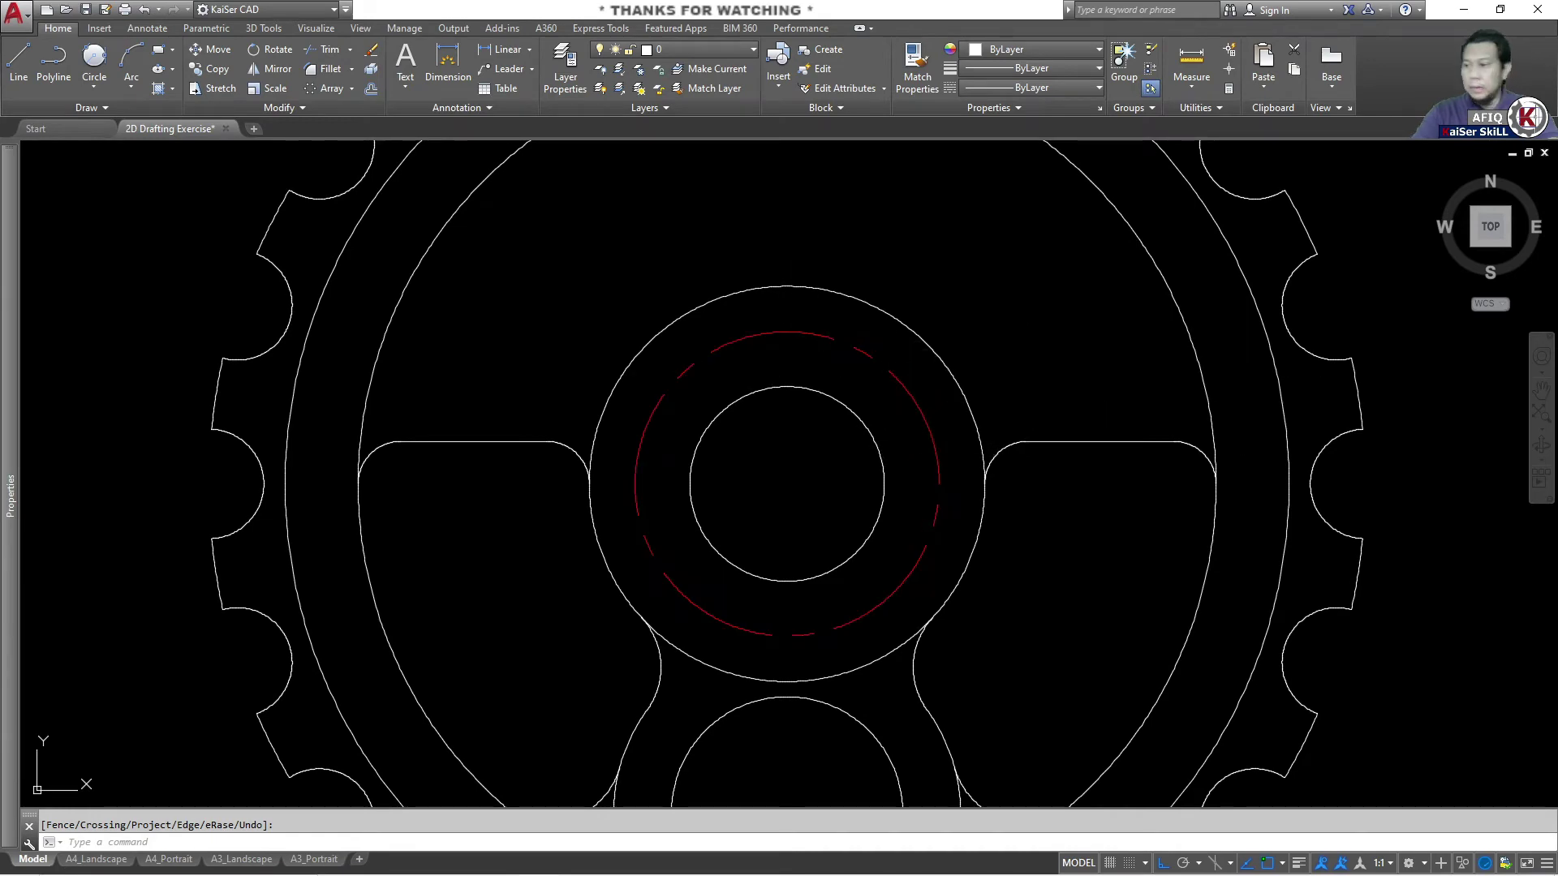
Check the Ø8x8 hole callout in the reference PDF, then return to the drawing.
key(alt+Tab)
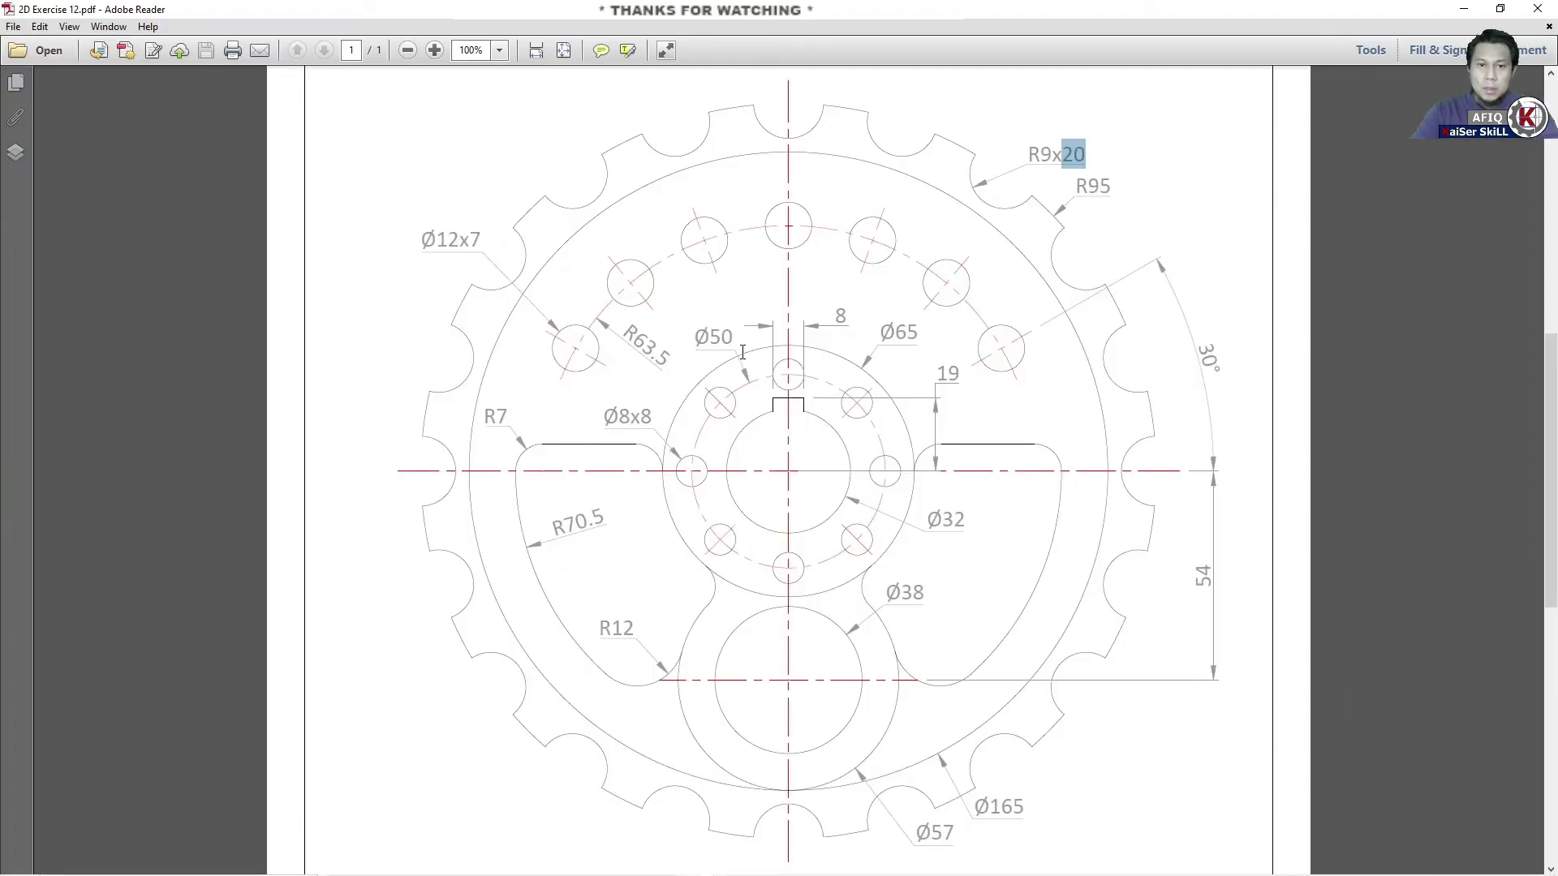
drag(649, 418, 601, 418)
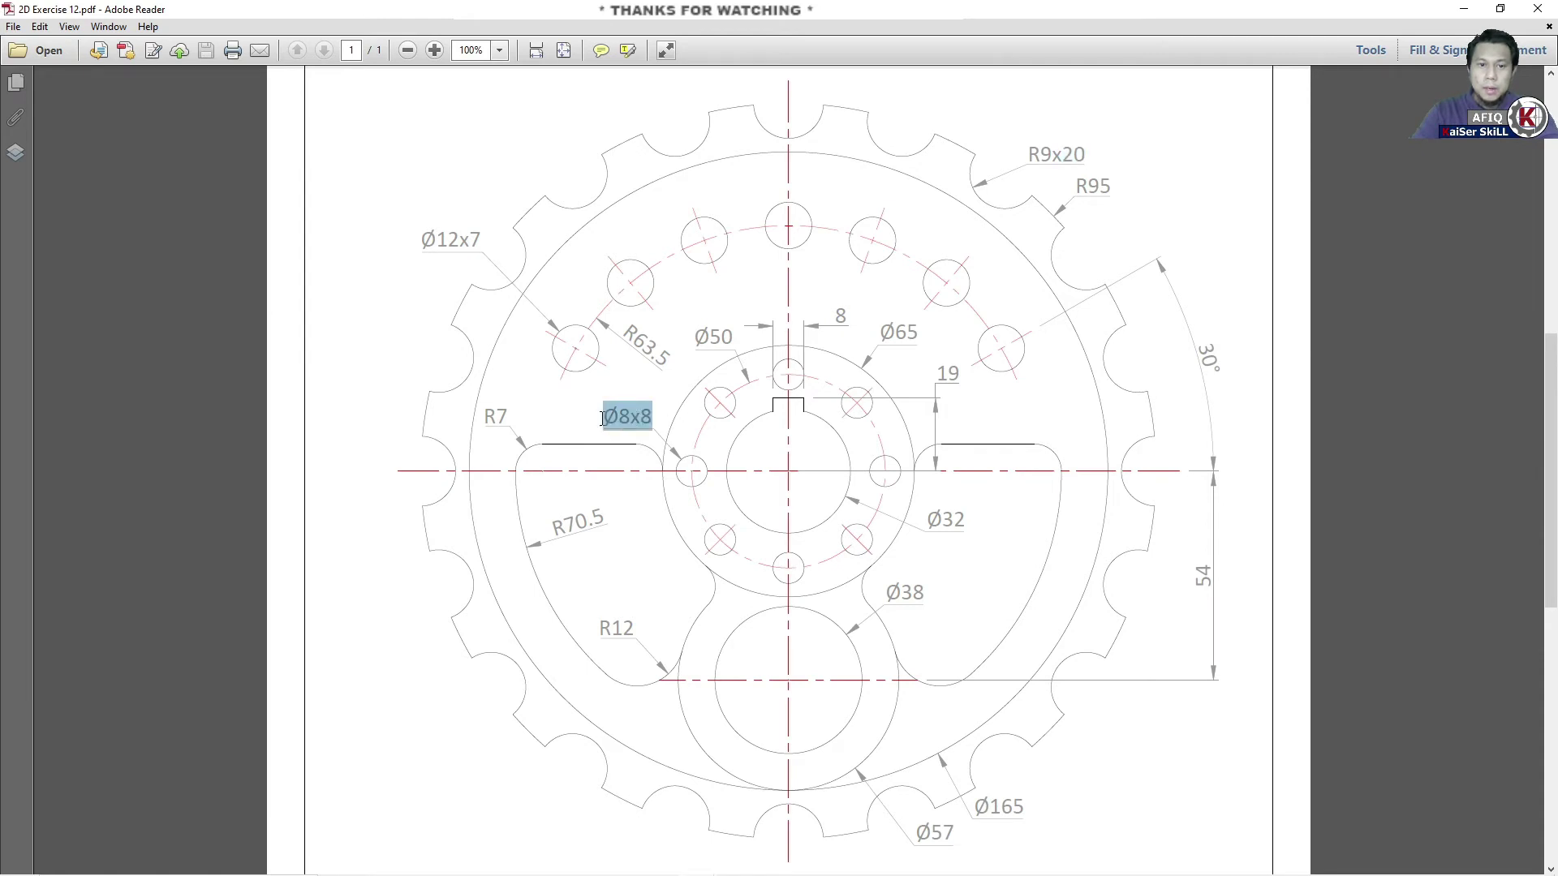
key(alt+Tab)
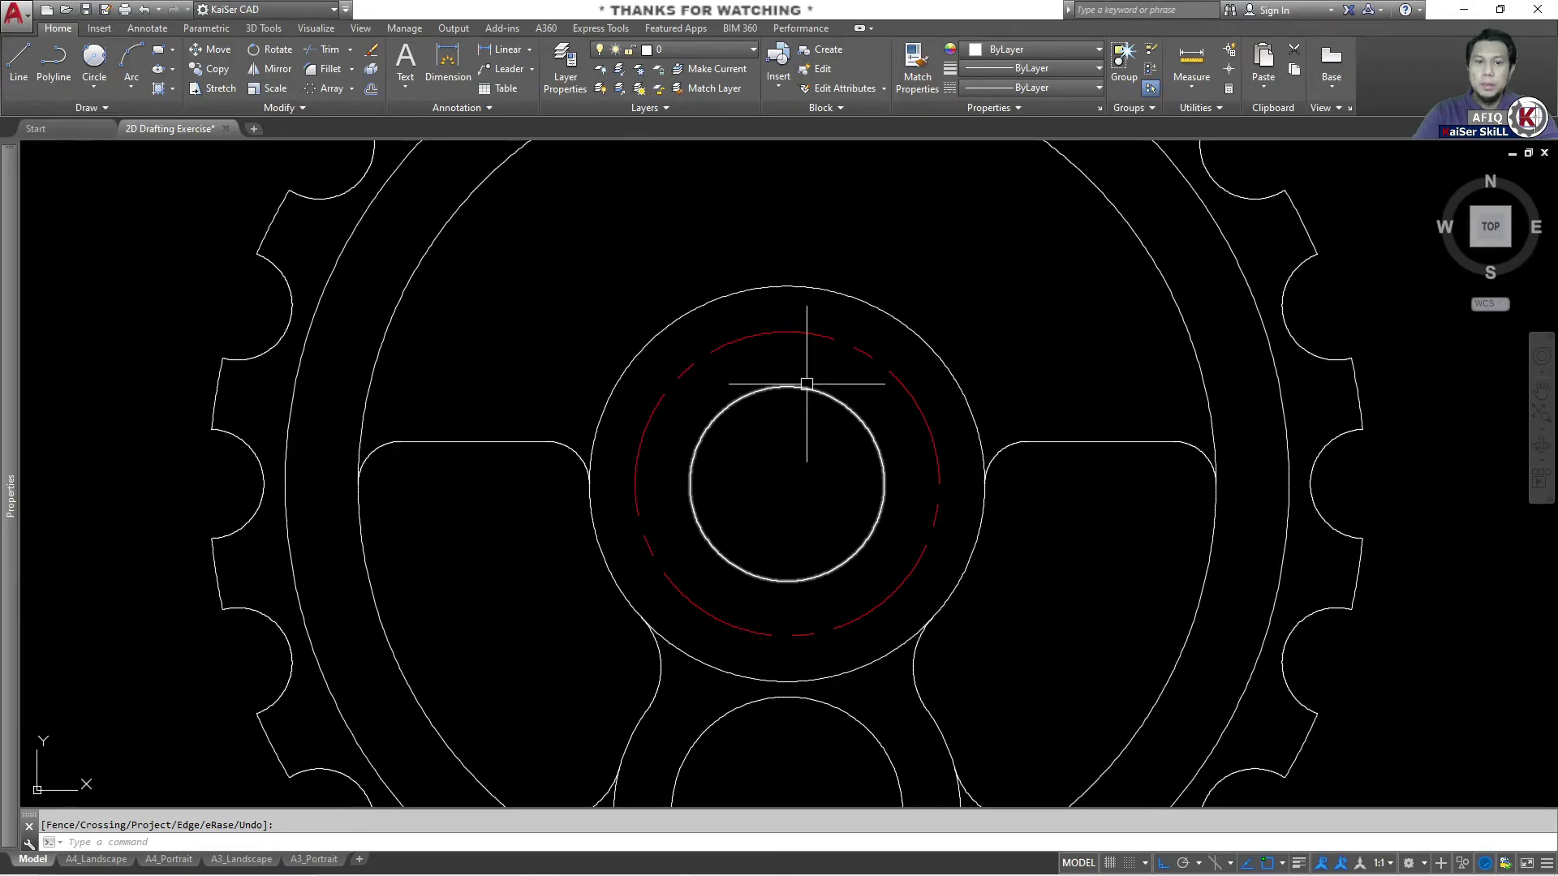
Draw a Ø8 circle centred on the top quadrant of the hub's dashed circle.
text(c)
key(Return)
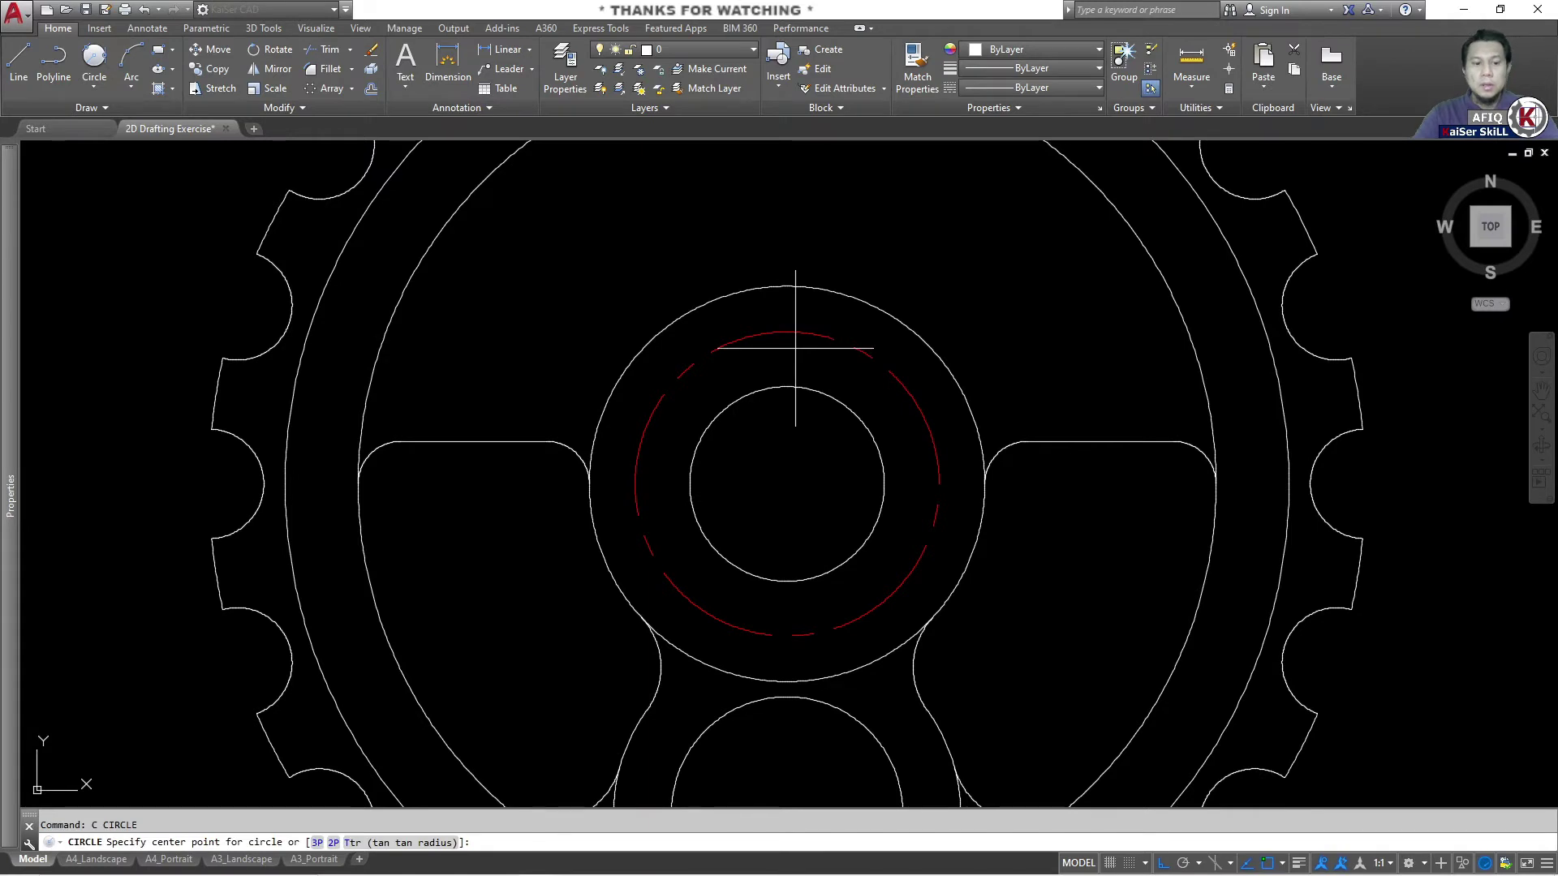
shift+right_click(796, 353)
click(844, 591)
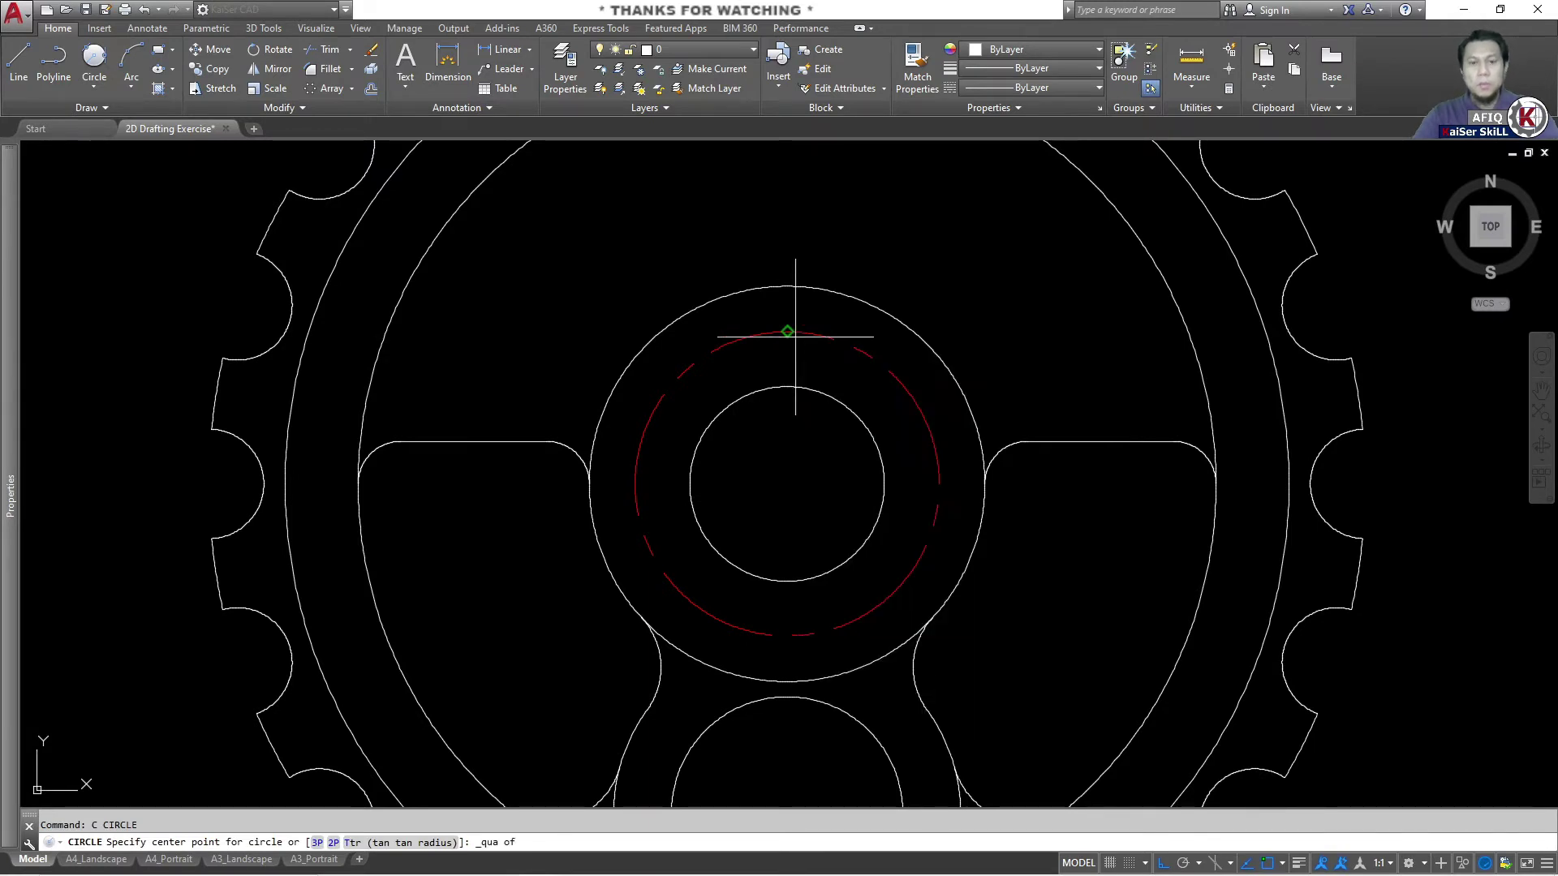
click(787, 331)
text(d)
key(Return)
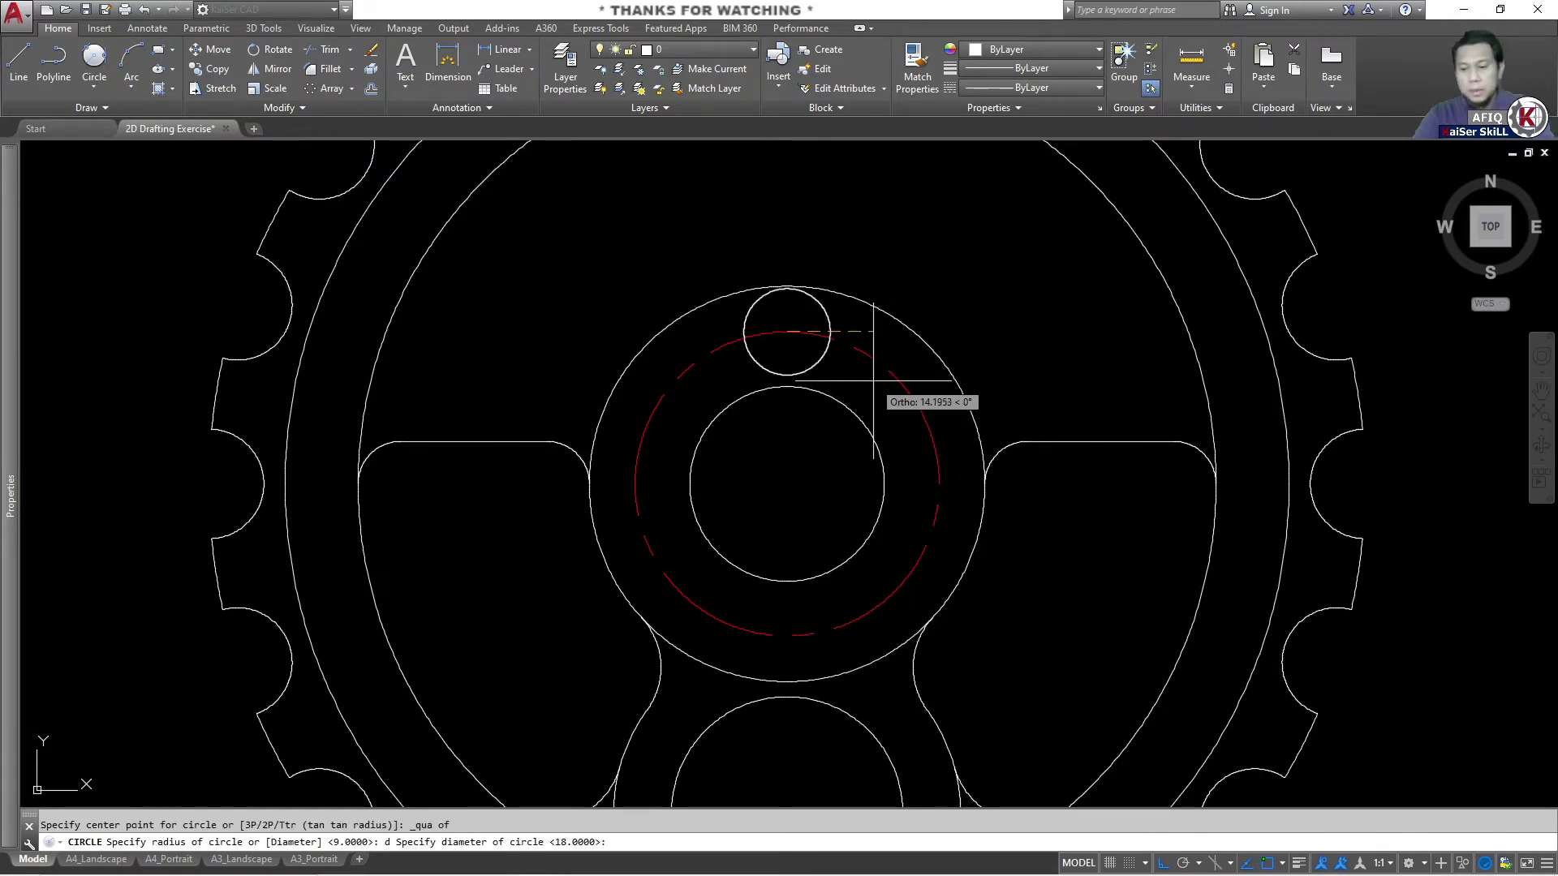
text(8)
key(Return)
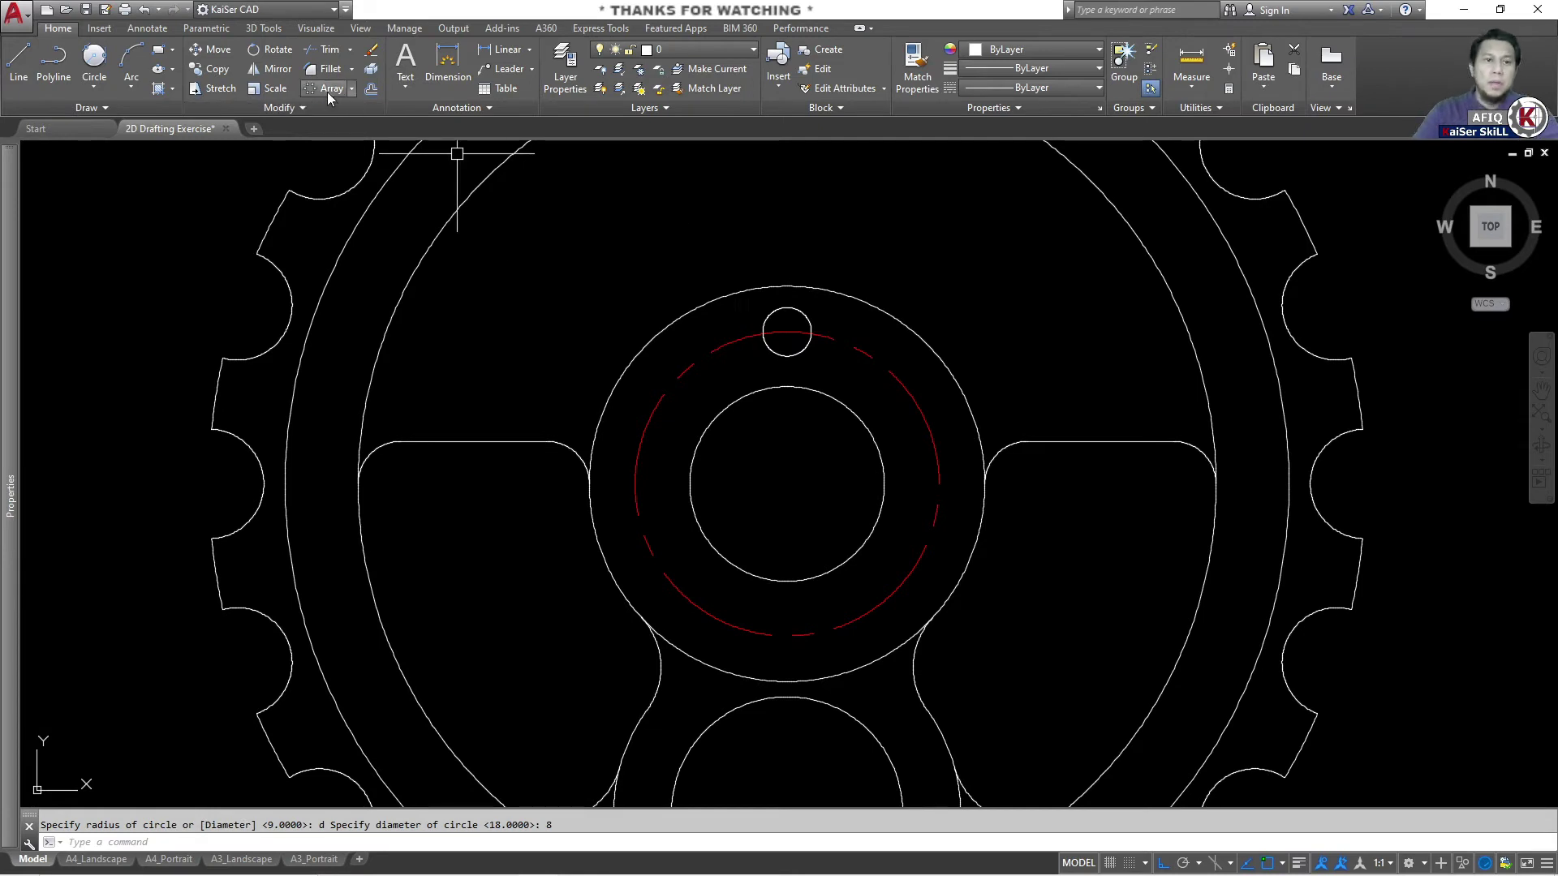
Polar-array the Ø8 hole into 8 items around the hub centre.
click(328, 91)
click(791, 309)
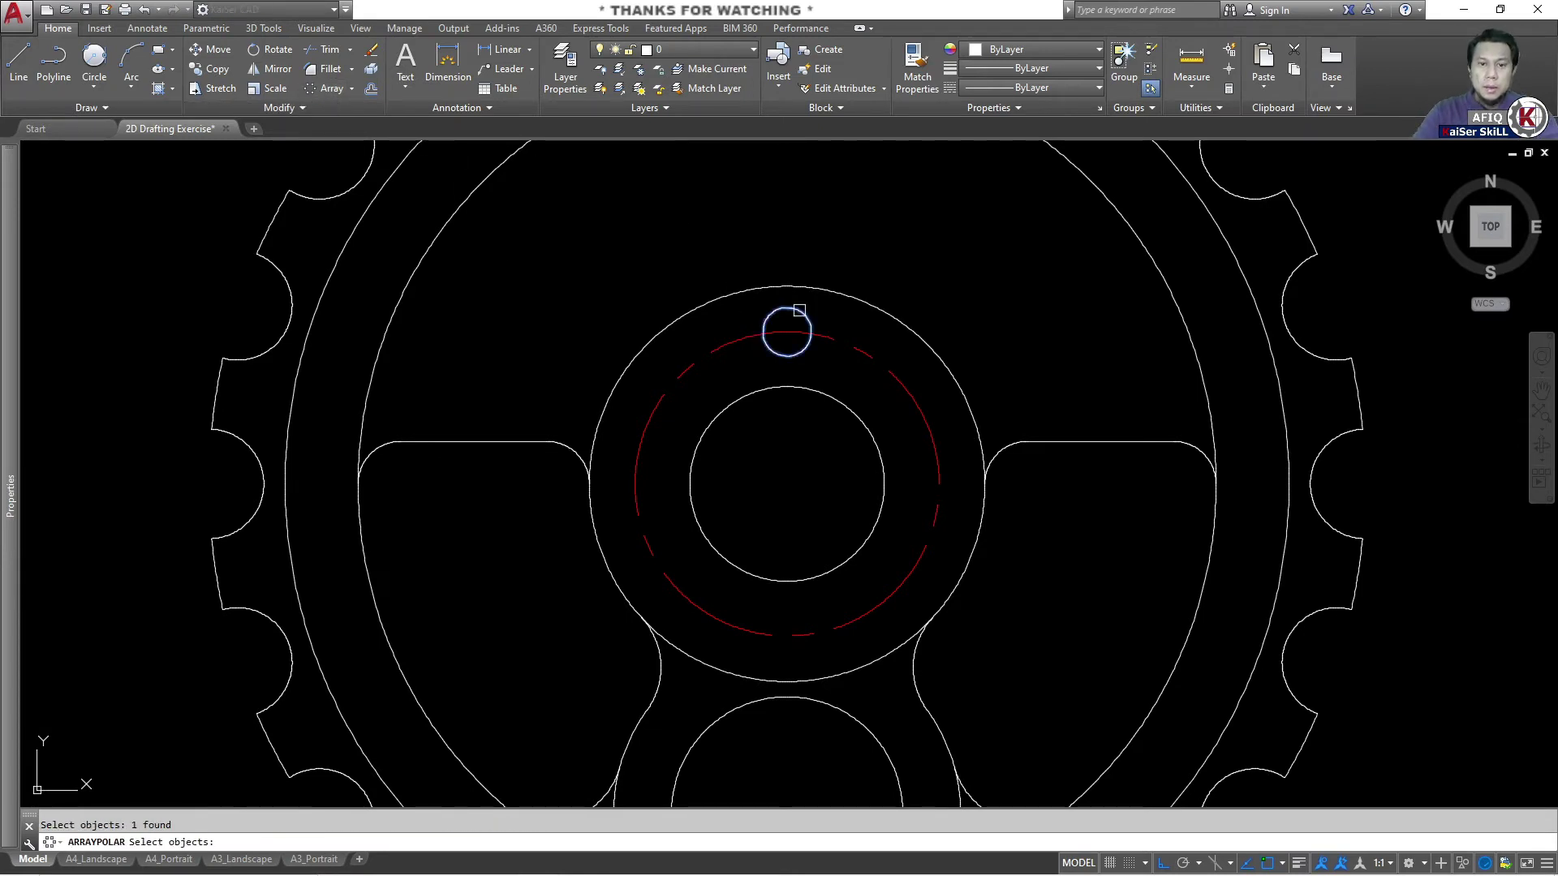
key(Return)
click(787, 483)
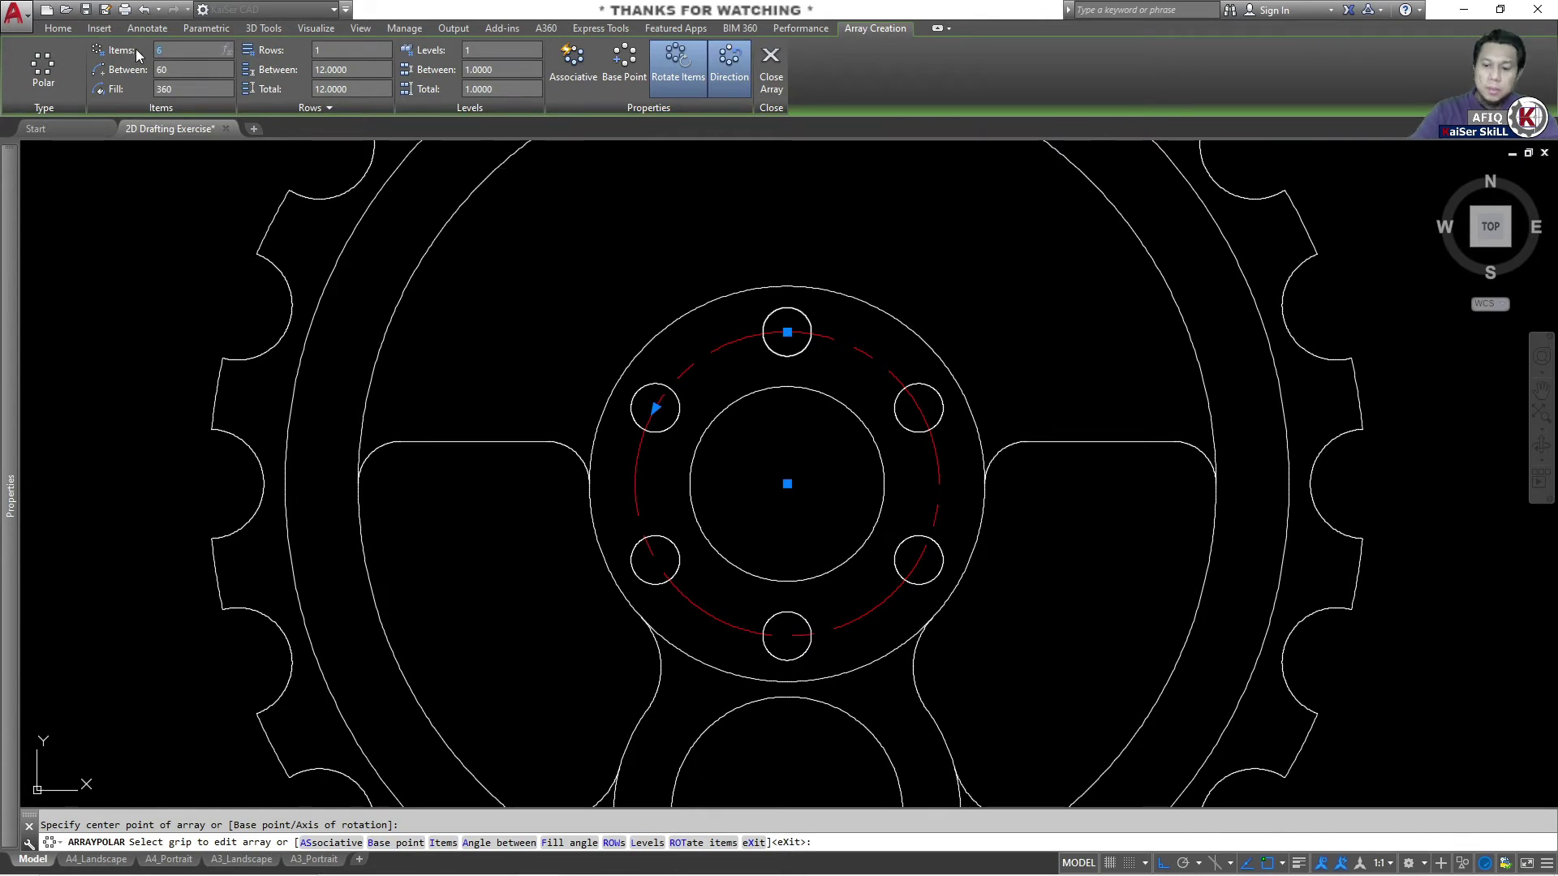
text(8)
key(Return)
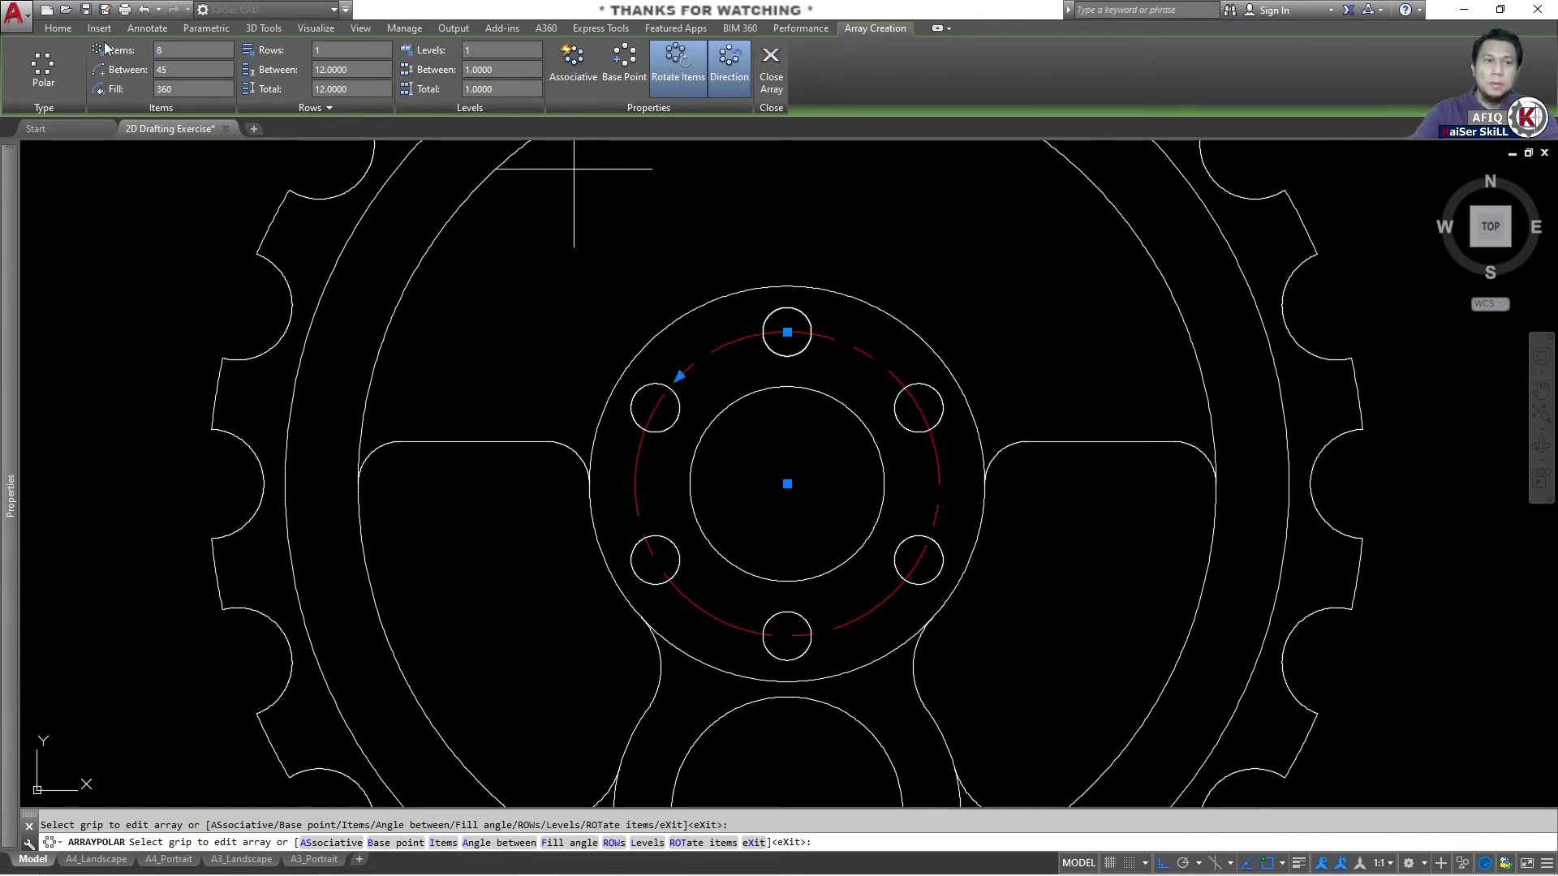
key(Tab)
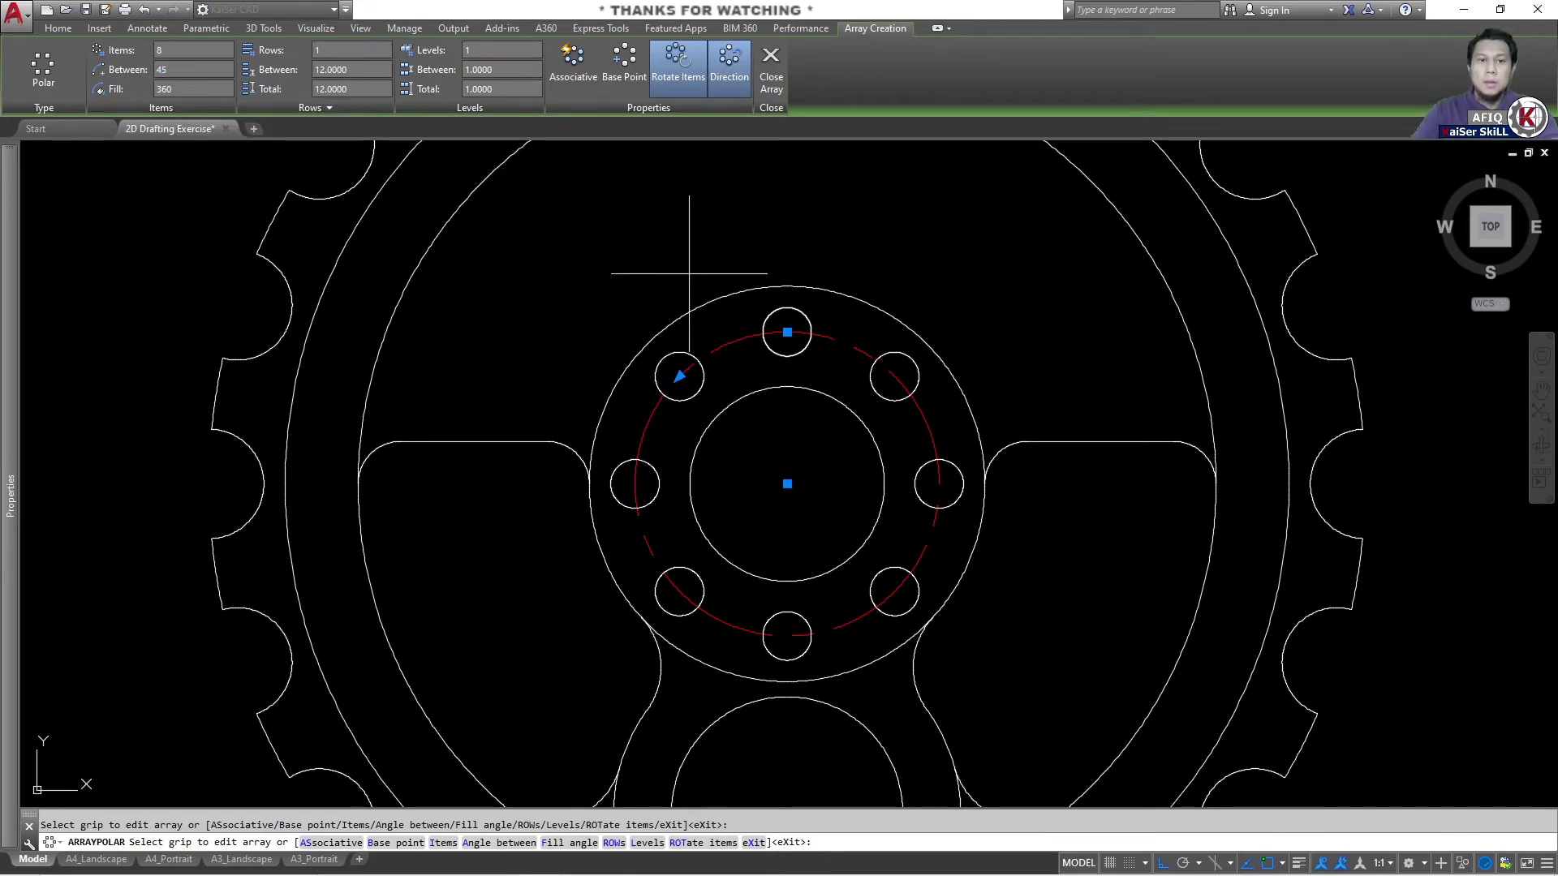
key(Return)
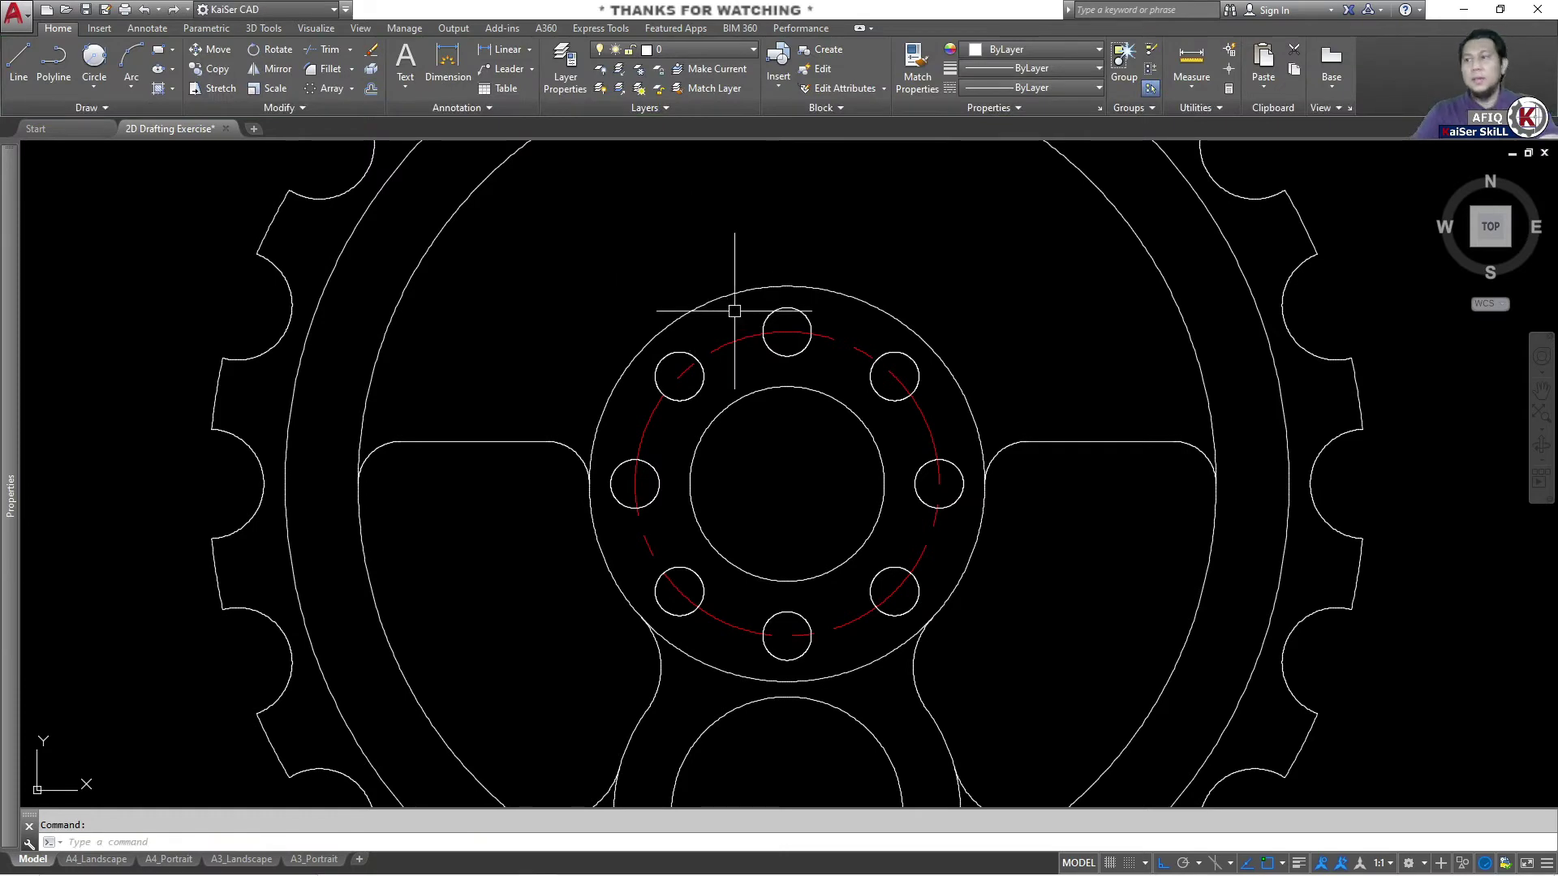
Look up the 19 keyway dimension in the reference PDF.
middle_drag(730, 303, 722, 322)
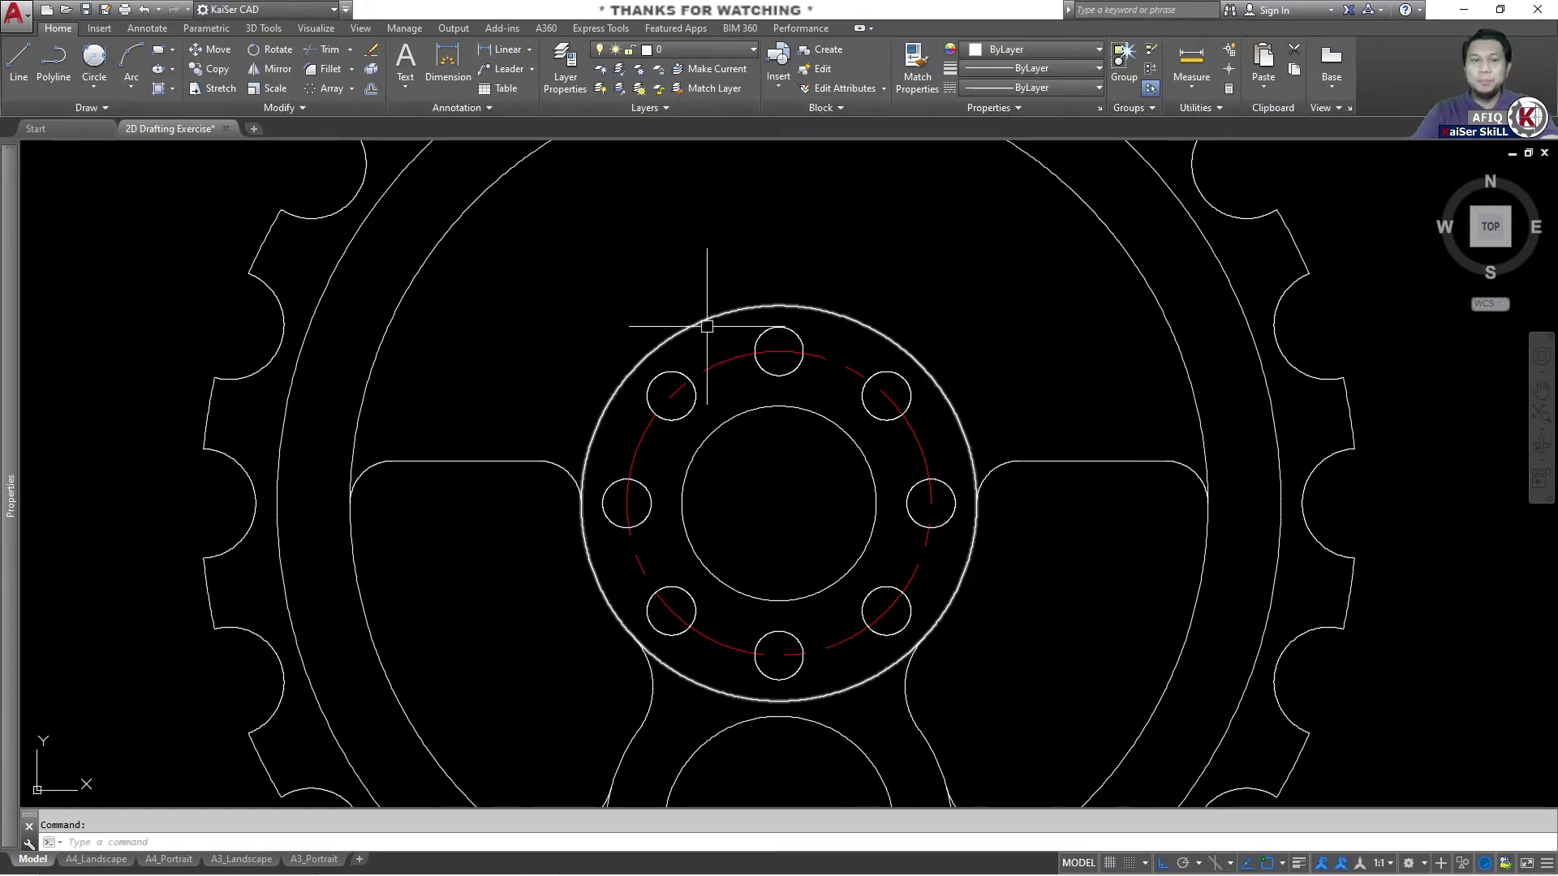
mouse_move(1489, 227)
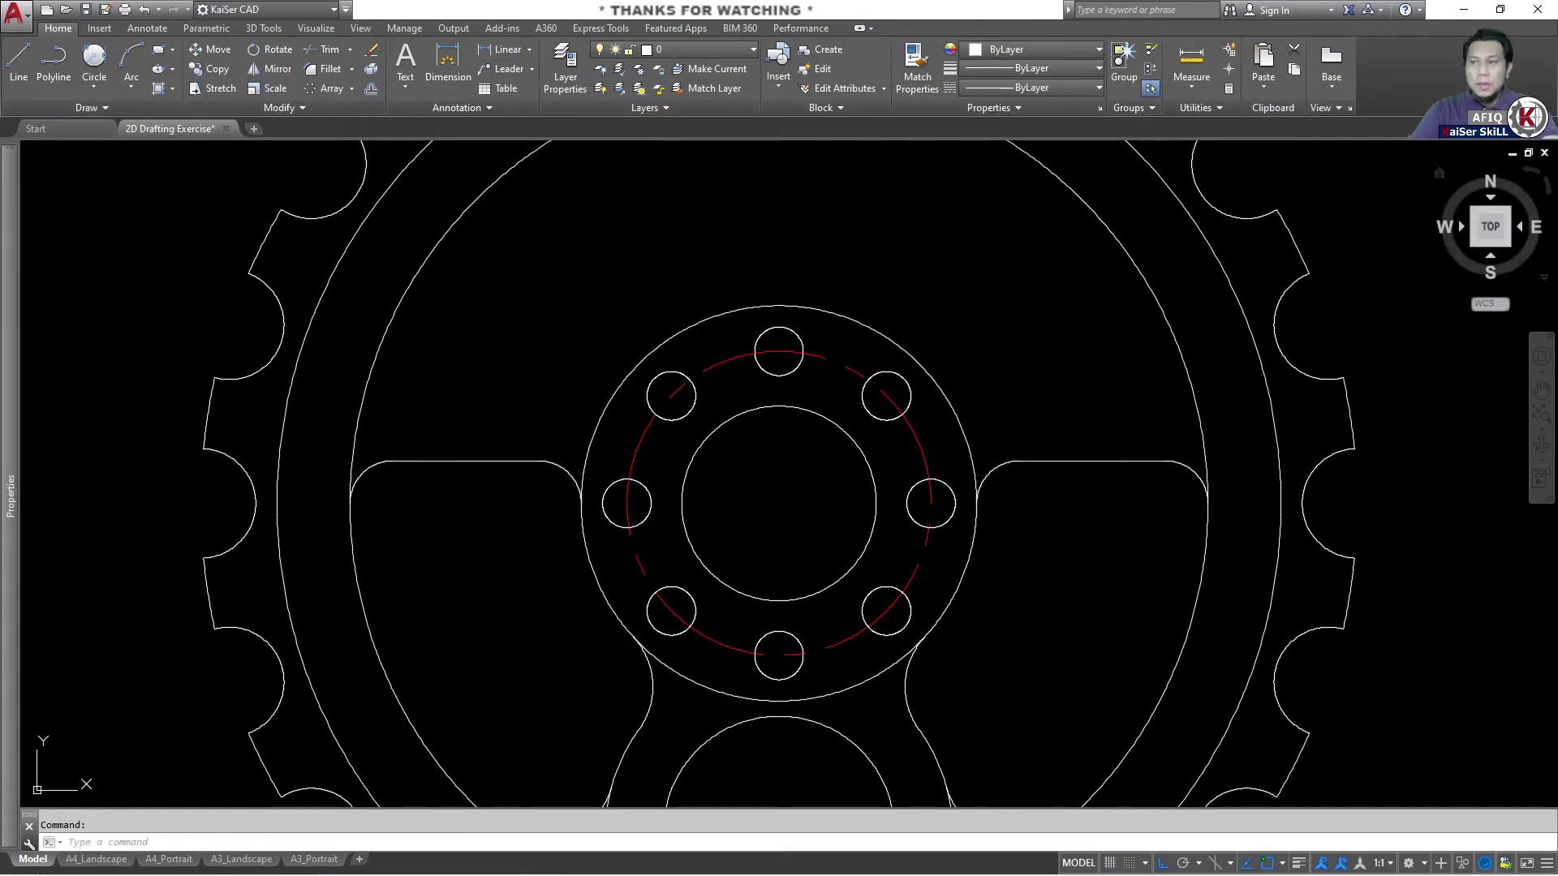
key(alt+Tab)
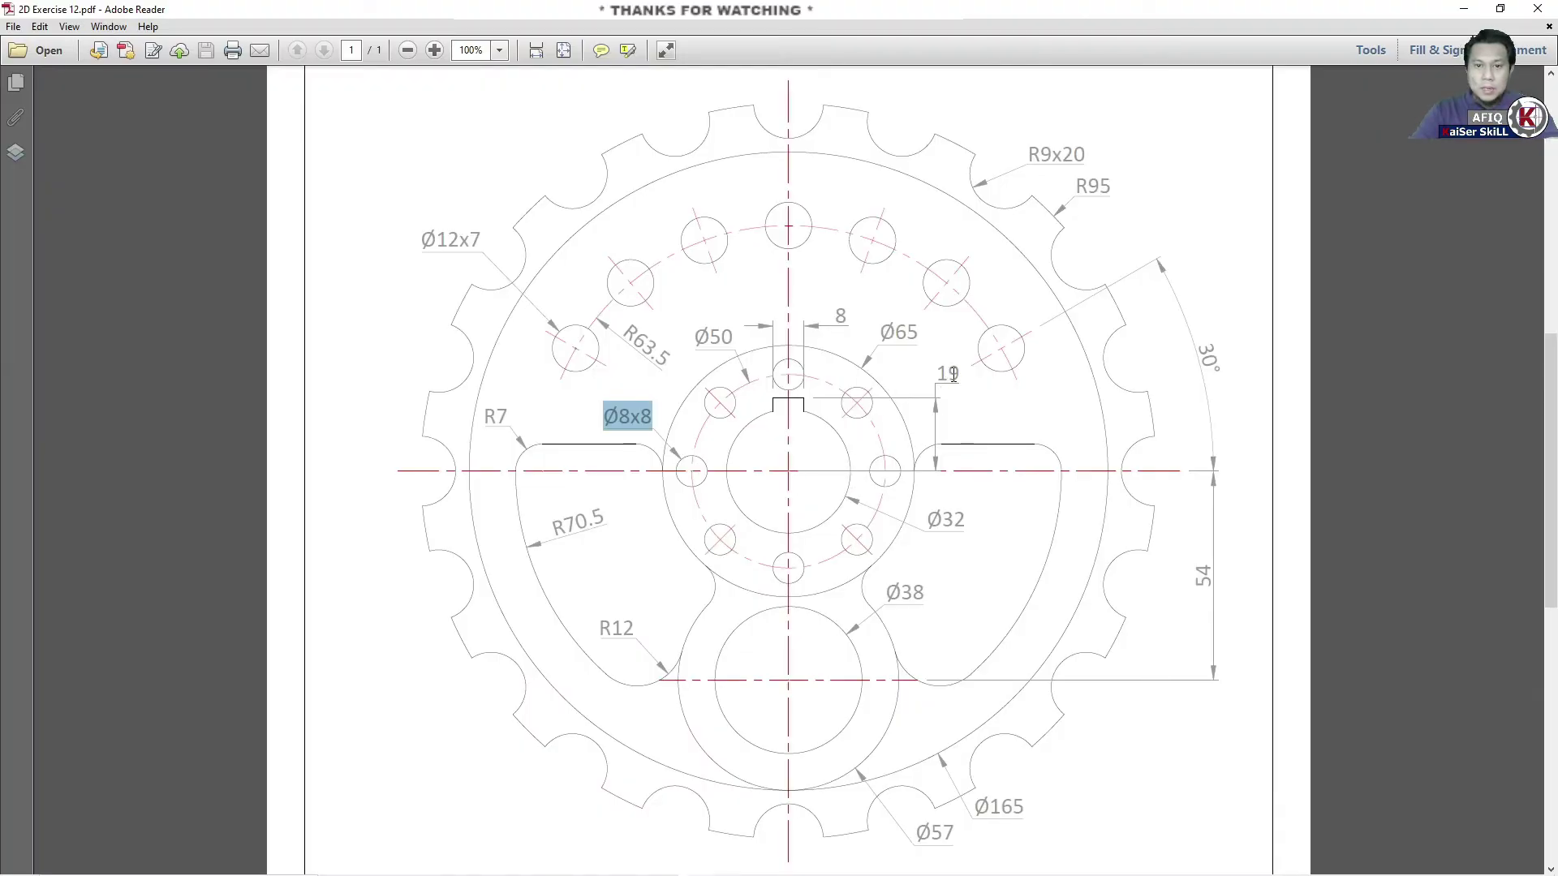
drag(960, 374, 939, 374)
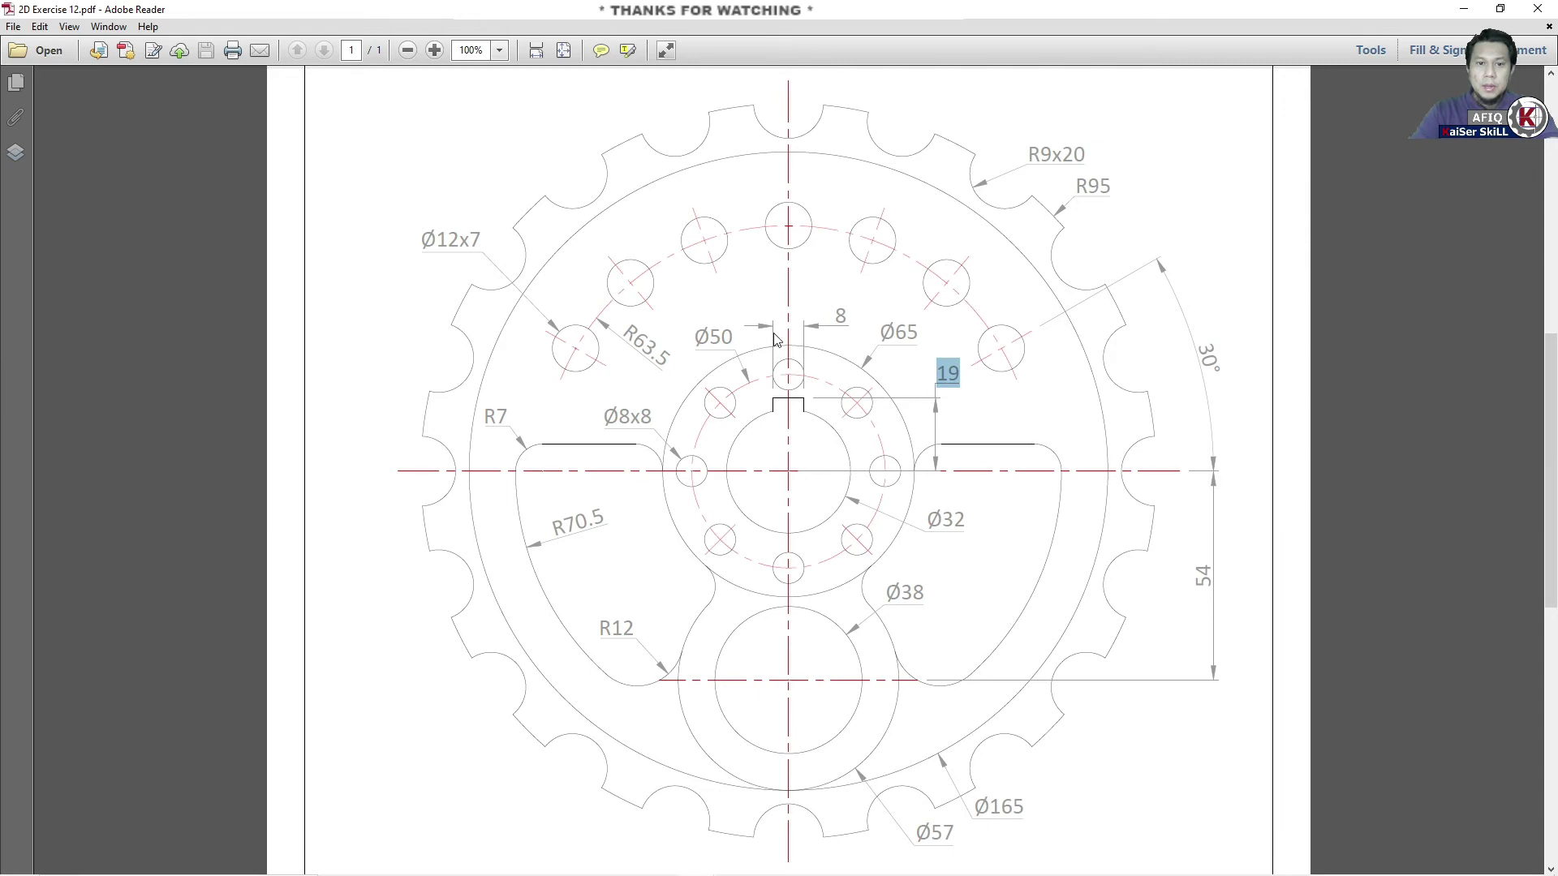
Draw a 19-unit vertical line up from the hub centre.
click(1461, 14)
text(l)
key(Return)
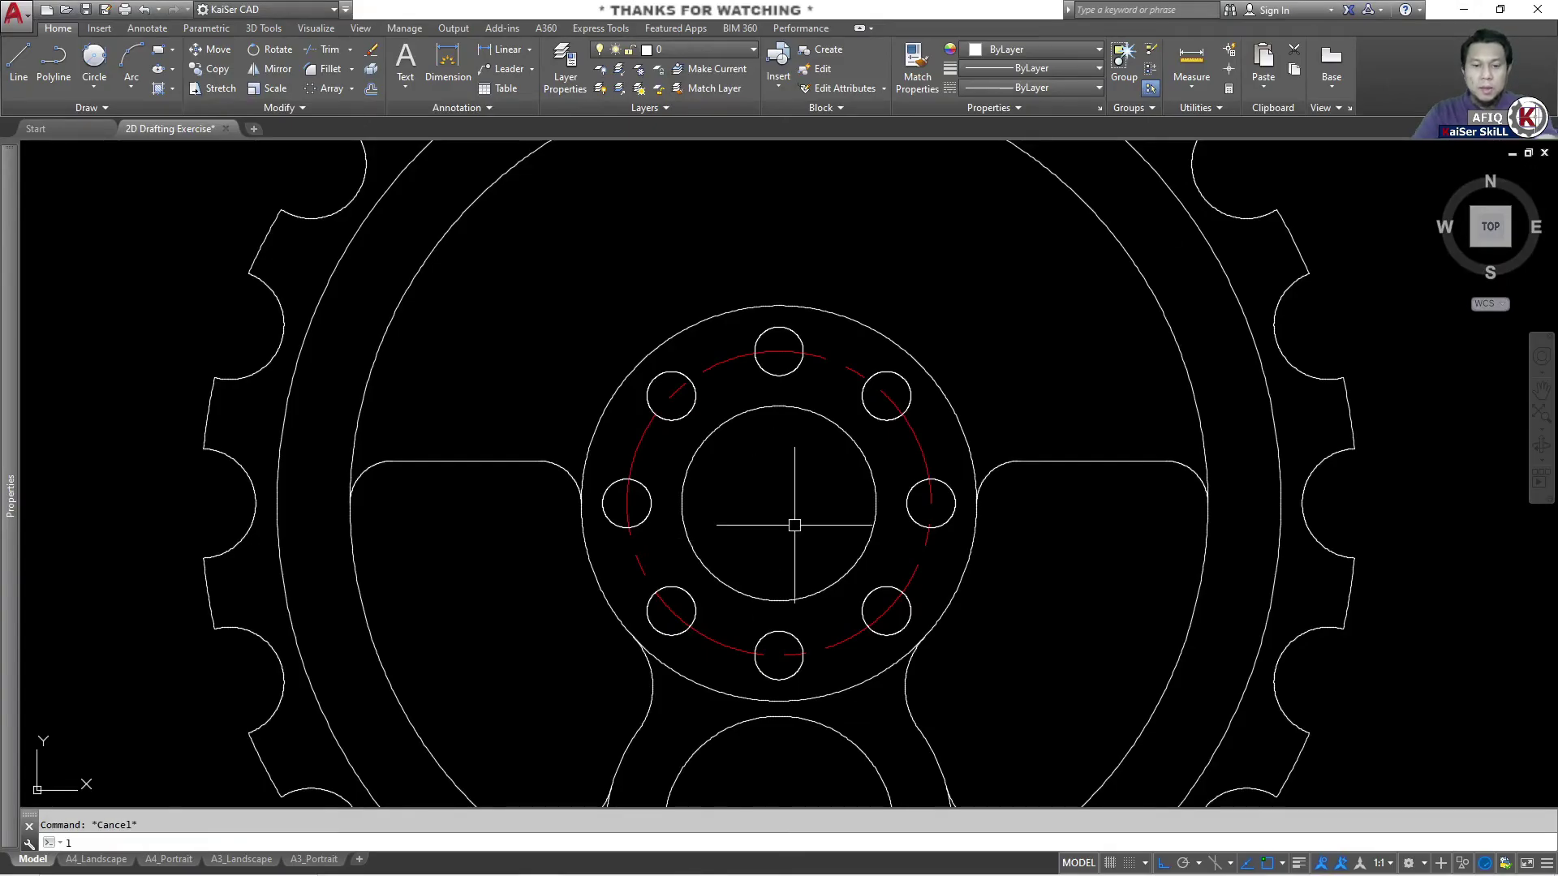
click(779, 503)
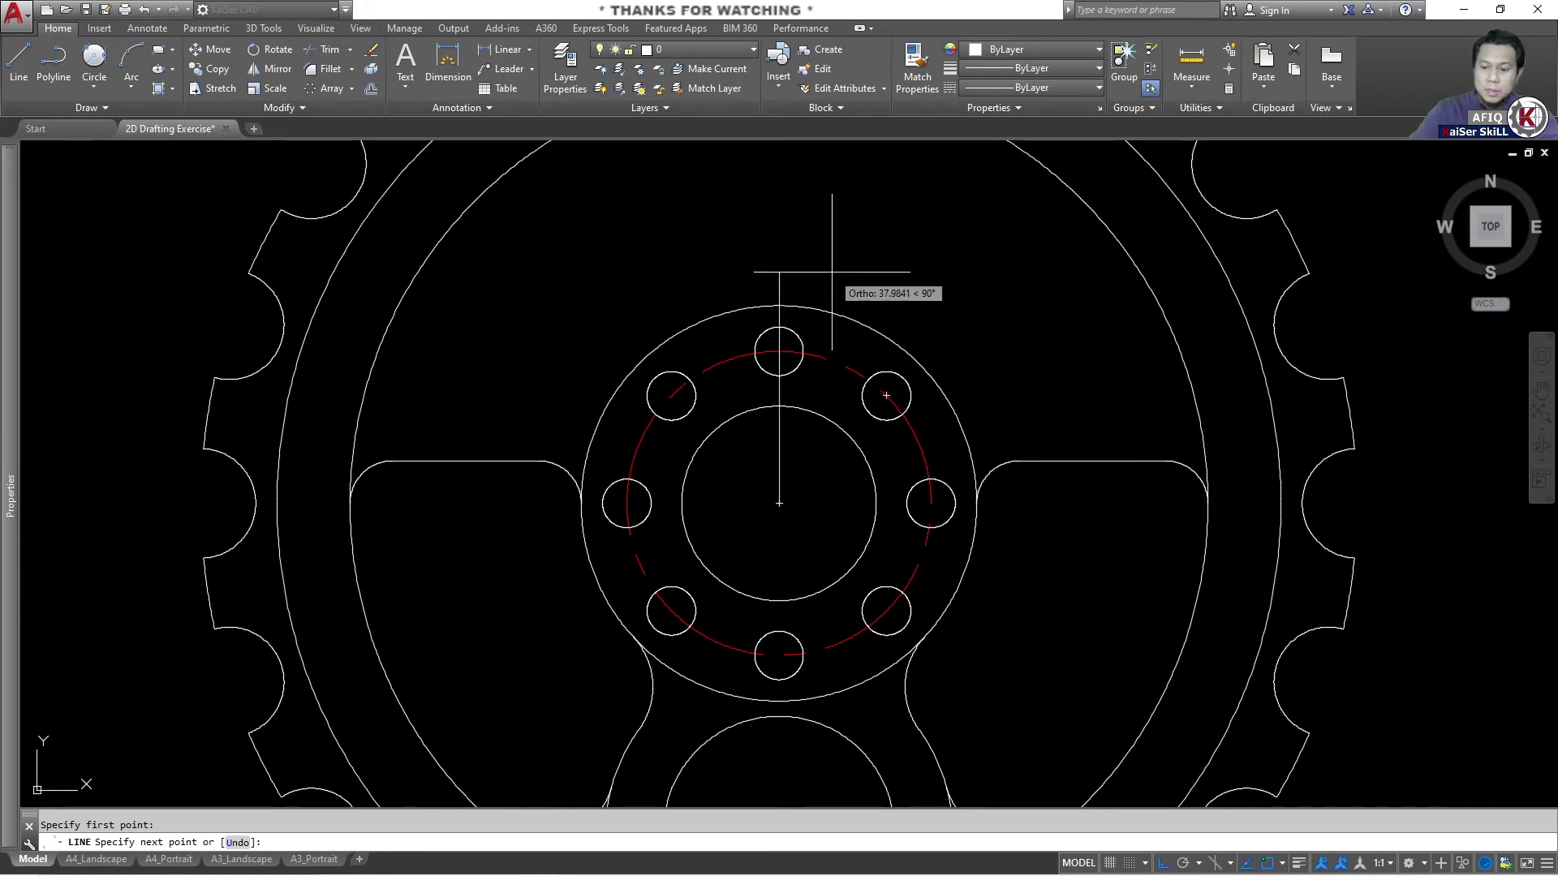
text(19)
key(Return)
key(Escape)
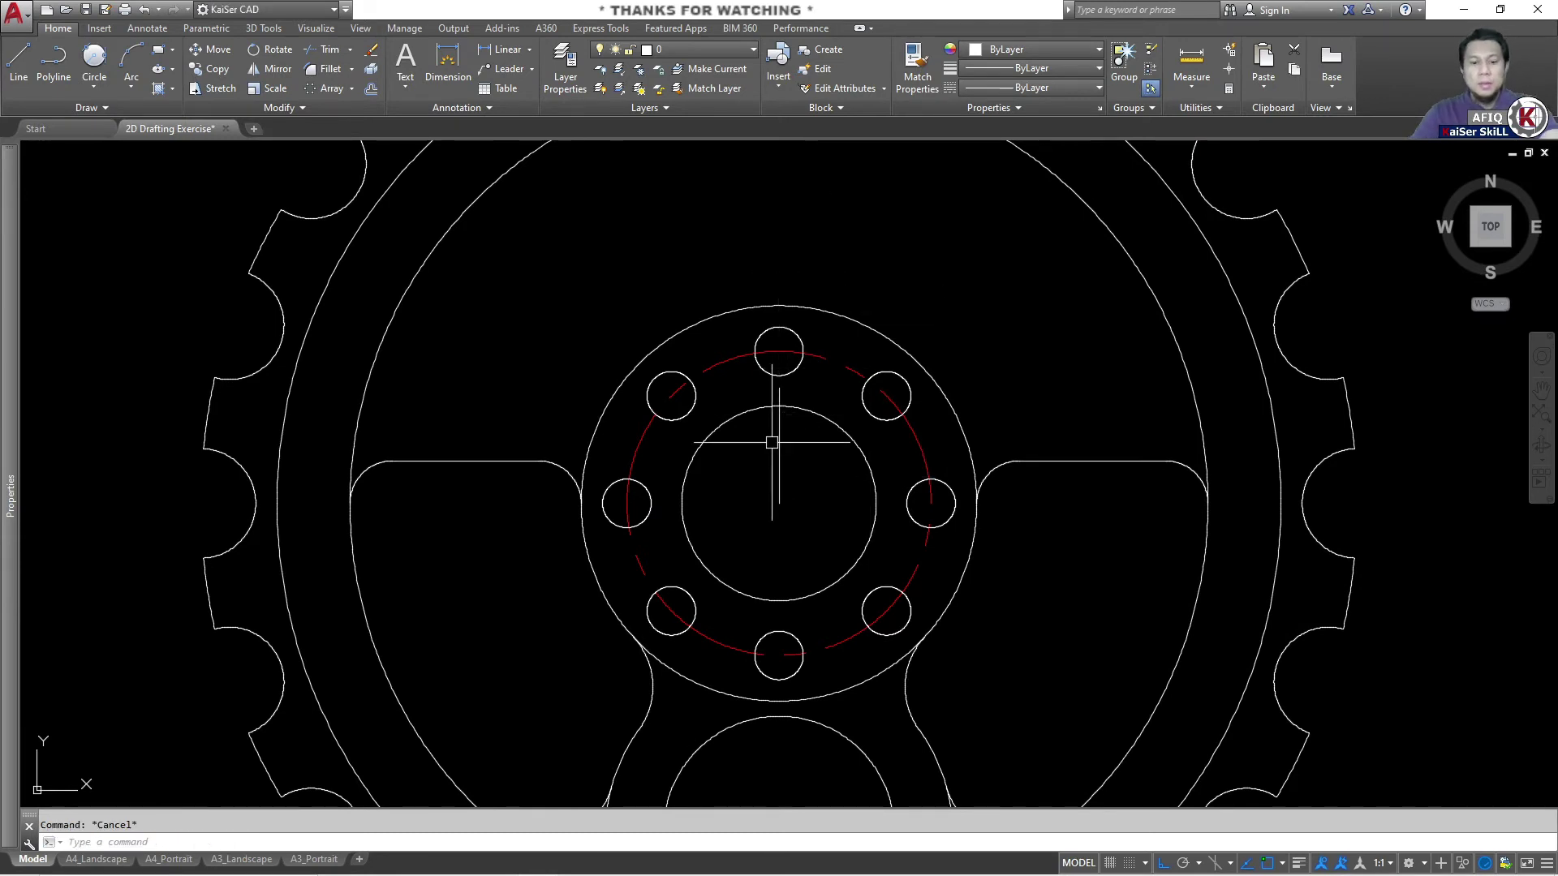
Offset the vertical line 4 to each side, then delete the middle line.
text(p)
key(Return)
key(Return)
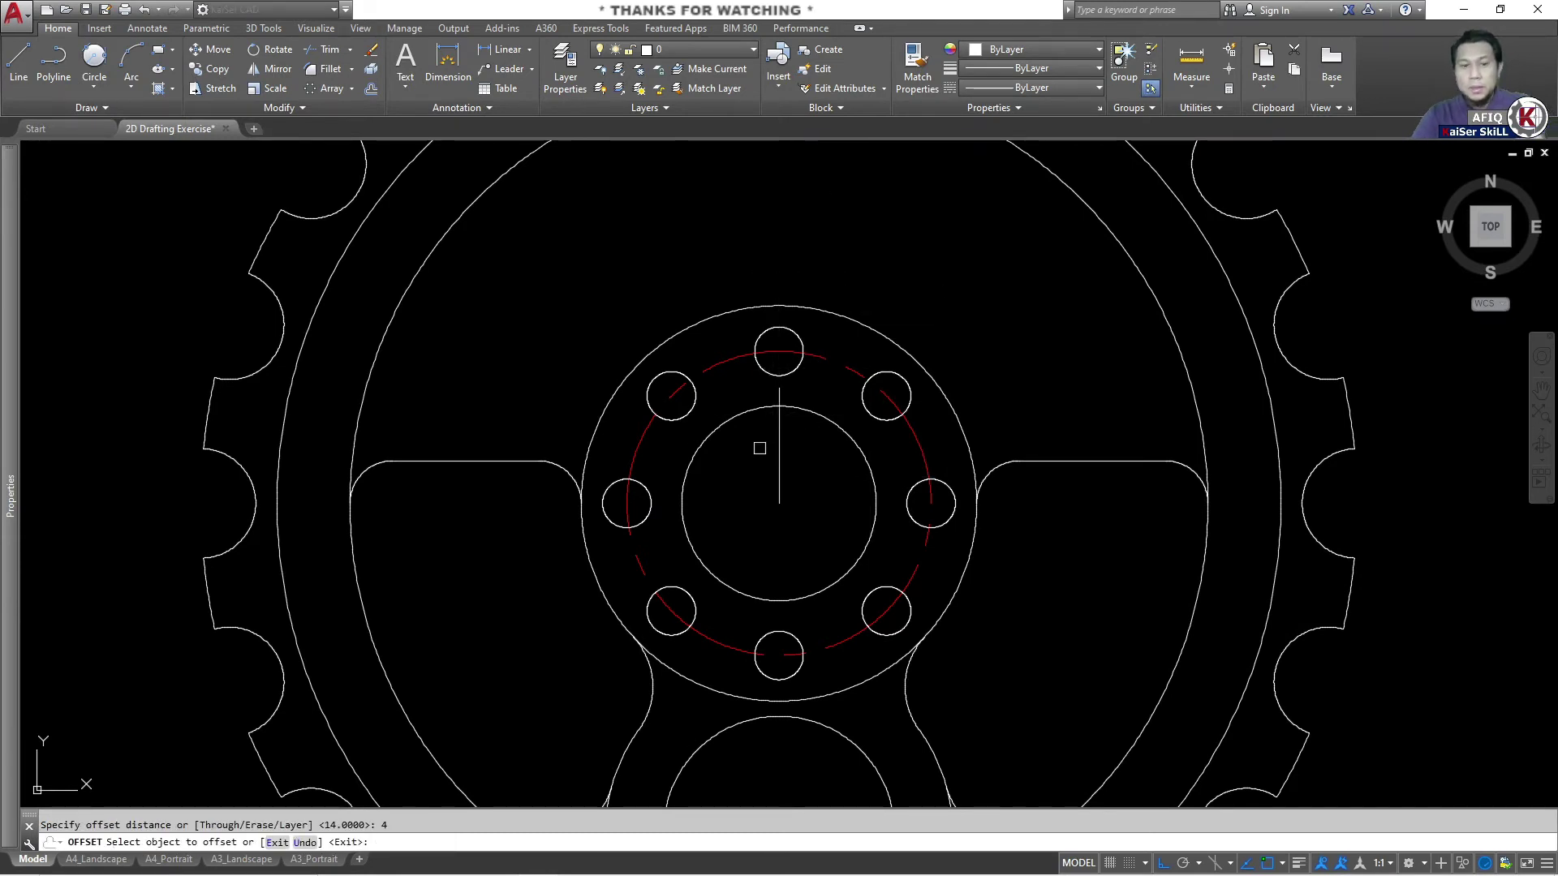
click(779, 445)
click(779, 445)
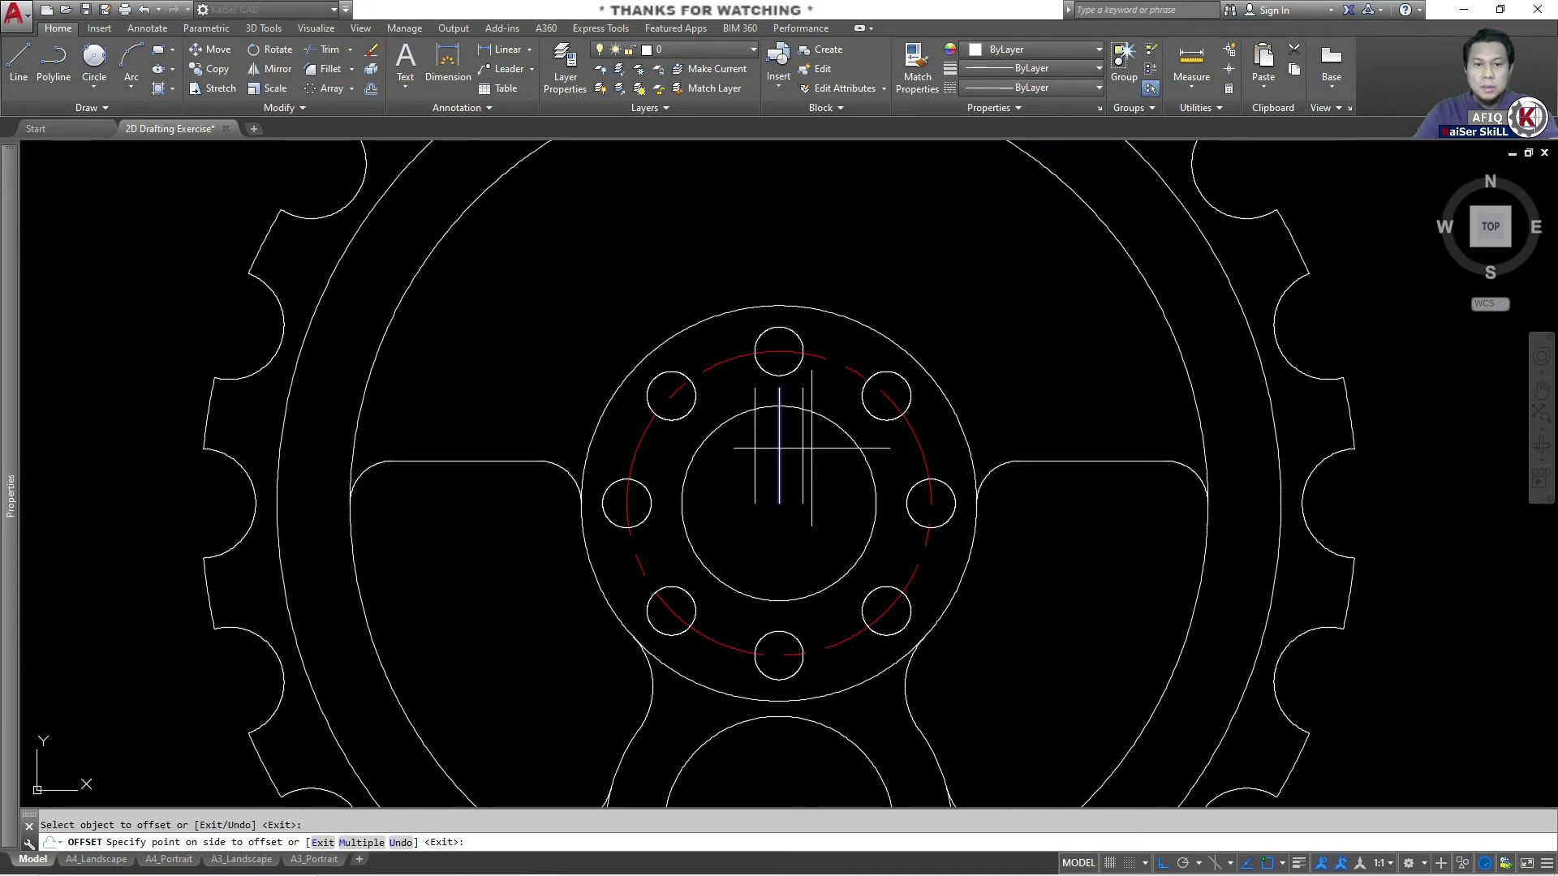
scroll(782, 407, up, 4)
key(Escape)
click(766, 457)
click(752, 457)
key(Delete)
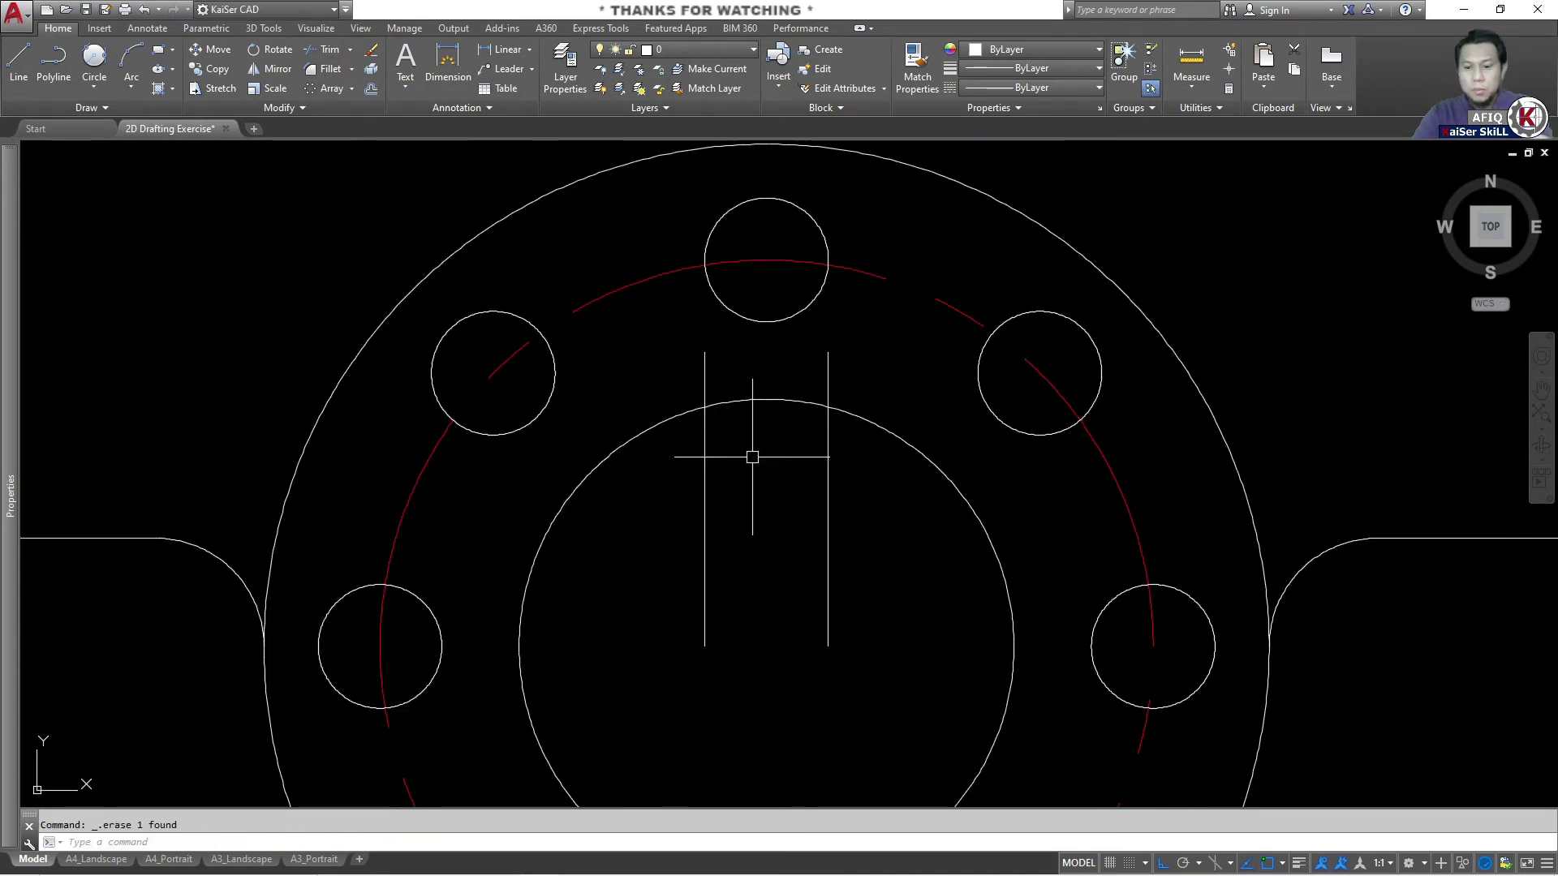
Close the top of the keyway with a horizontal line between the side lines.
text(1)
key(Return)
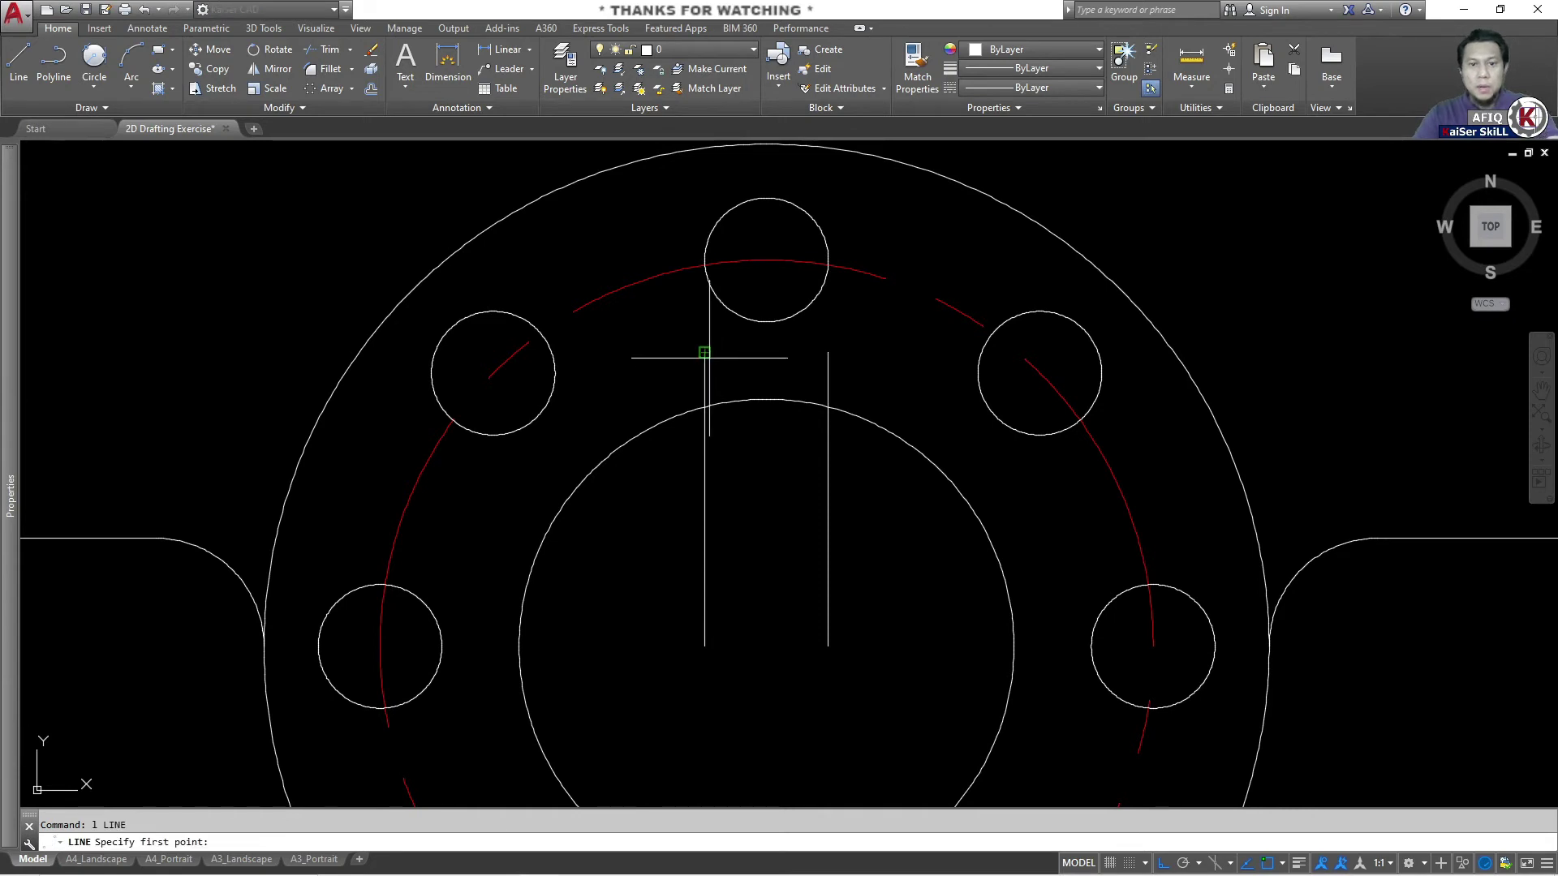
click(704, 352)
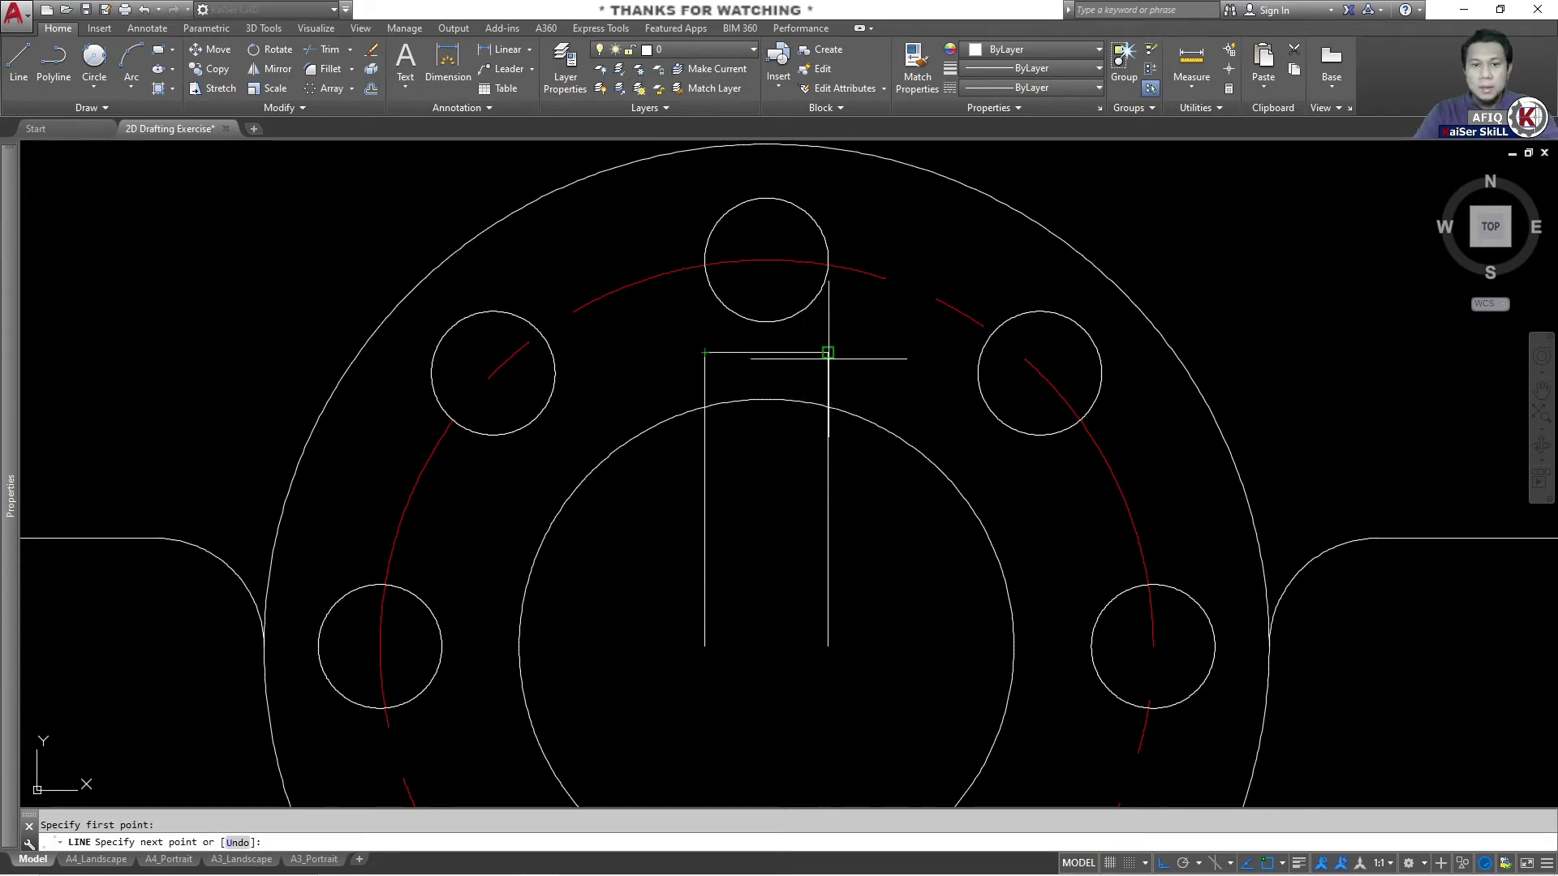
click(828, 352)
key(Escape)
Trim the keyway lines inside the bore and the bore arc within the keyway.
text(tr)
key(Return)
key(Return)
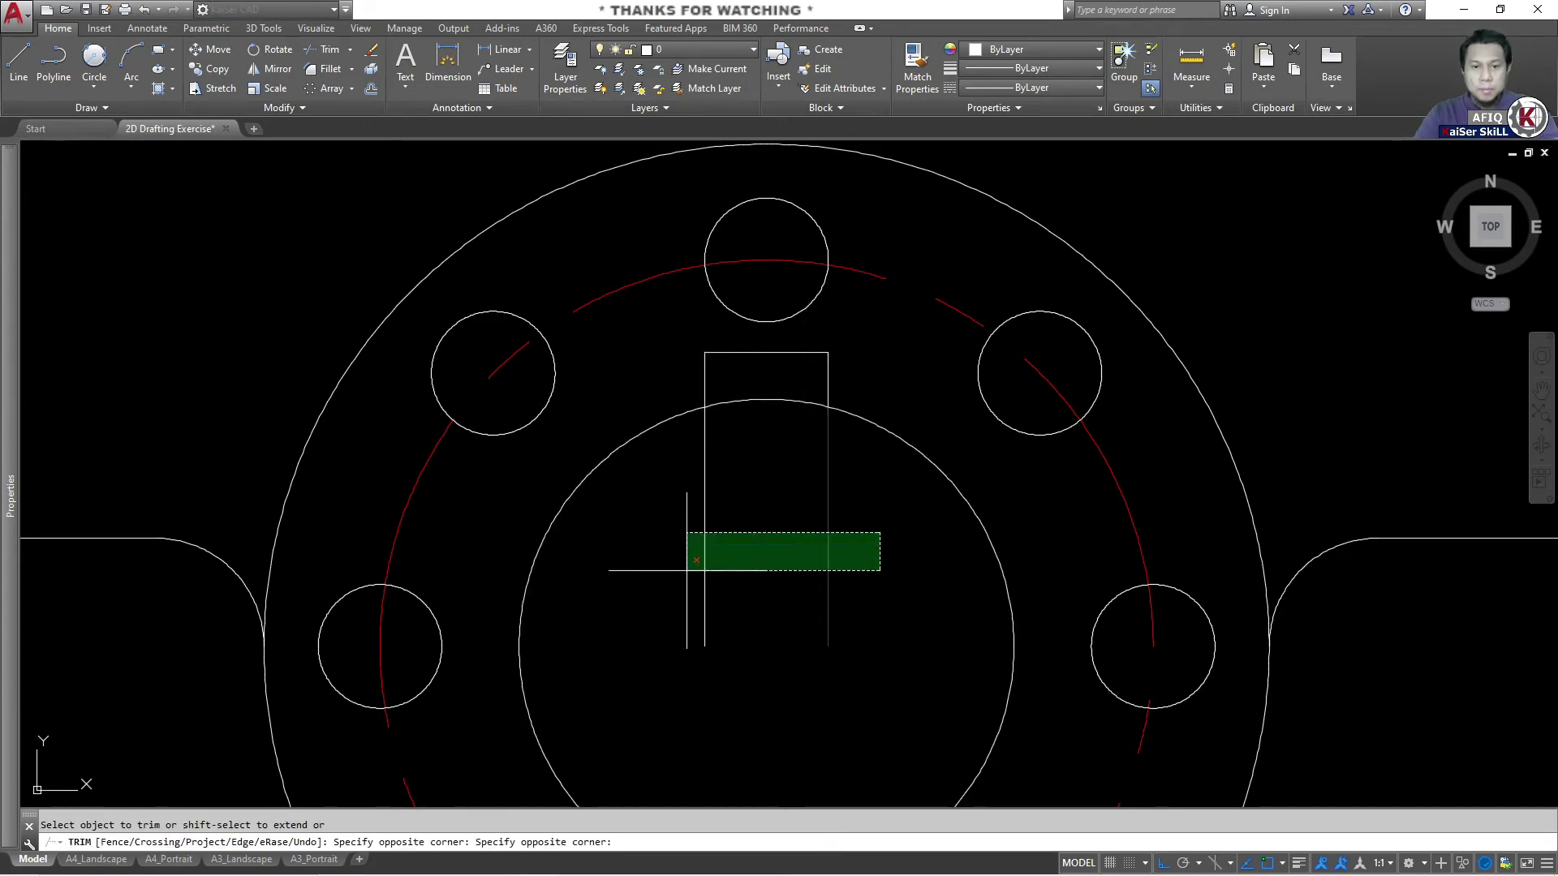
drag(876, 530, 613, 578)
click(764, 406)
key(Return)
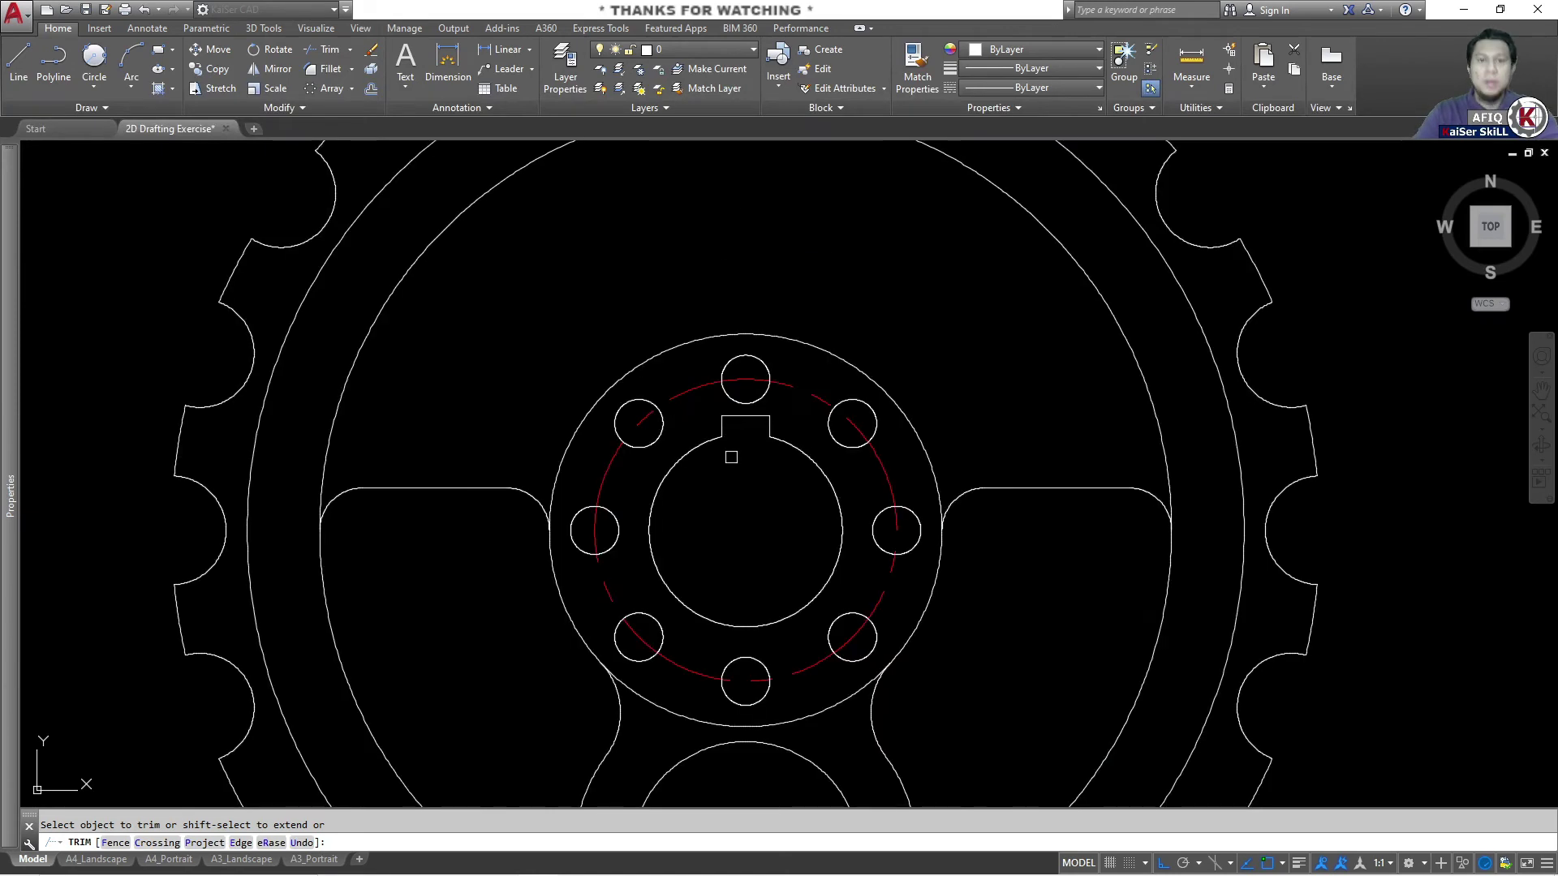
scroll(731, 455, down, 5)
scroll(738, 467, down, 2)
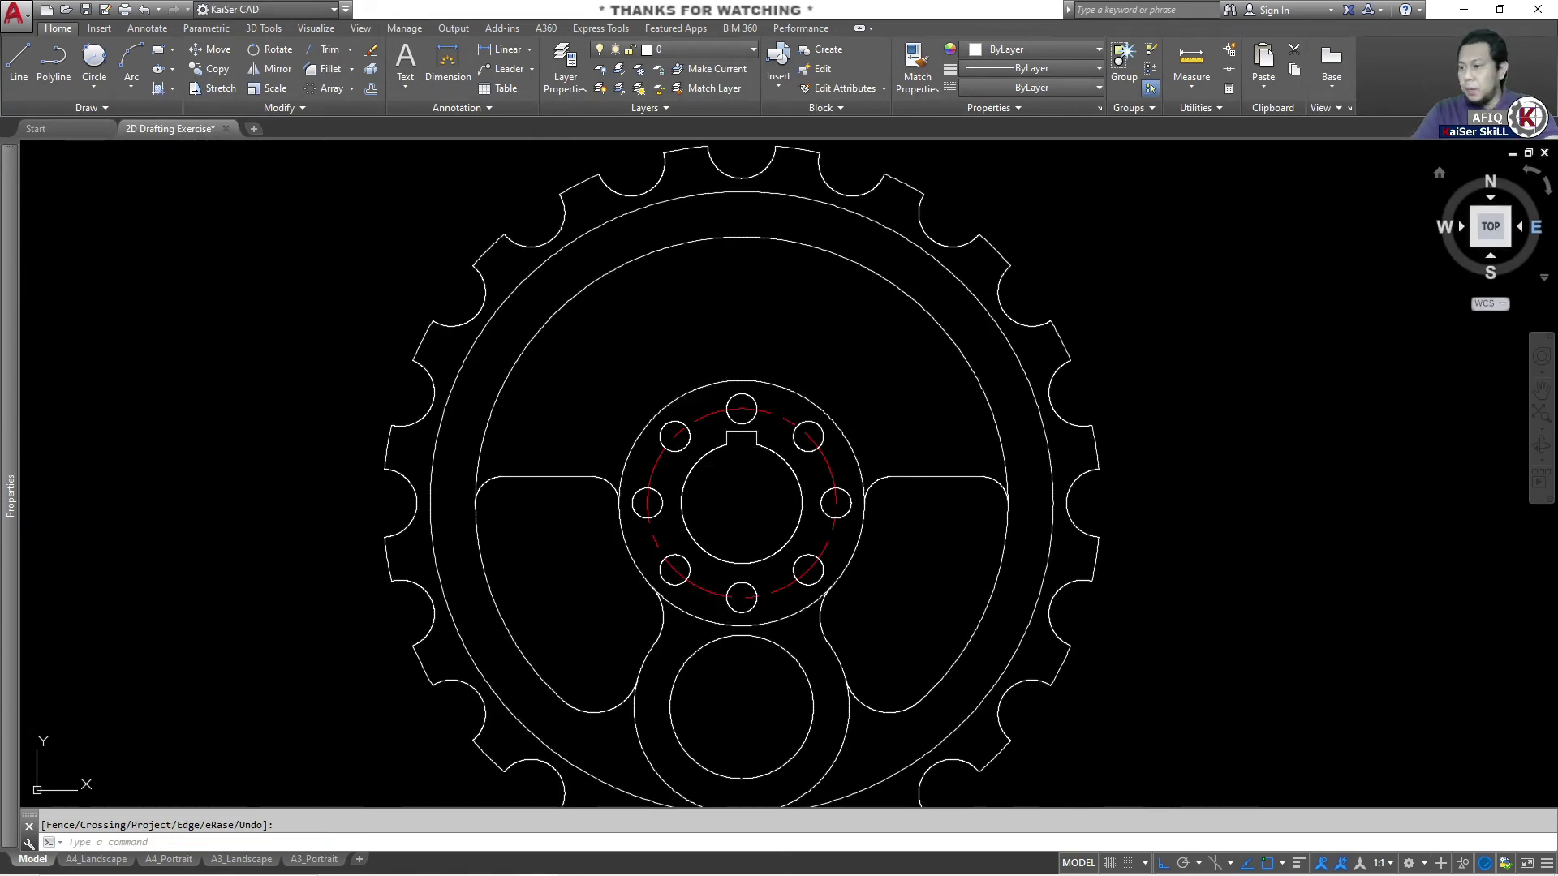
key(alt+Tab)
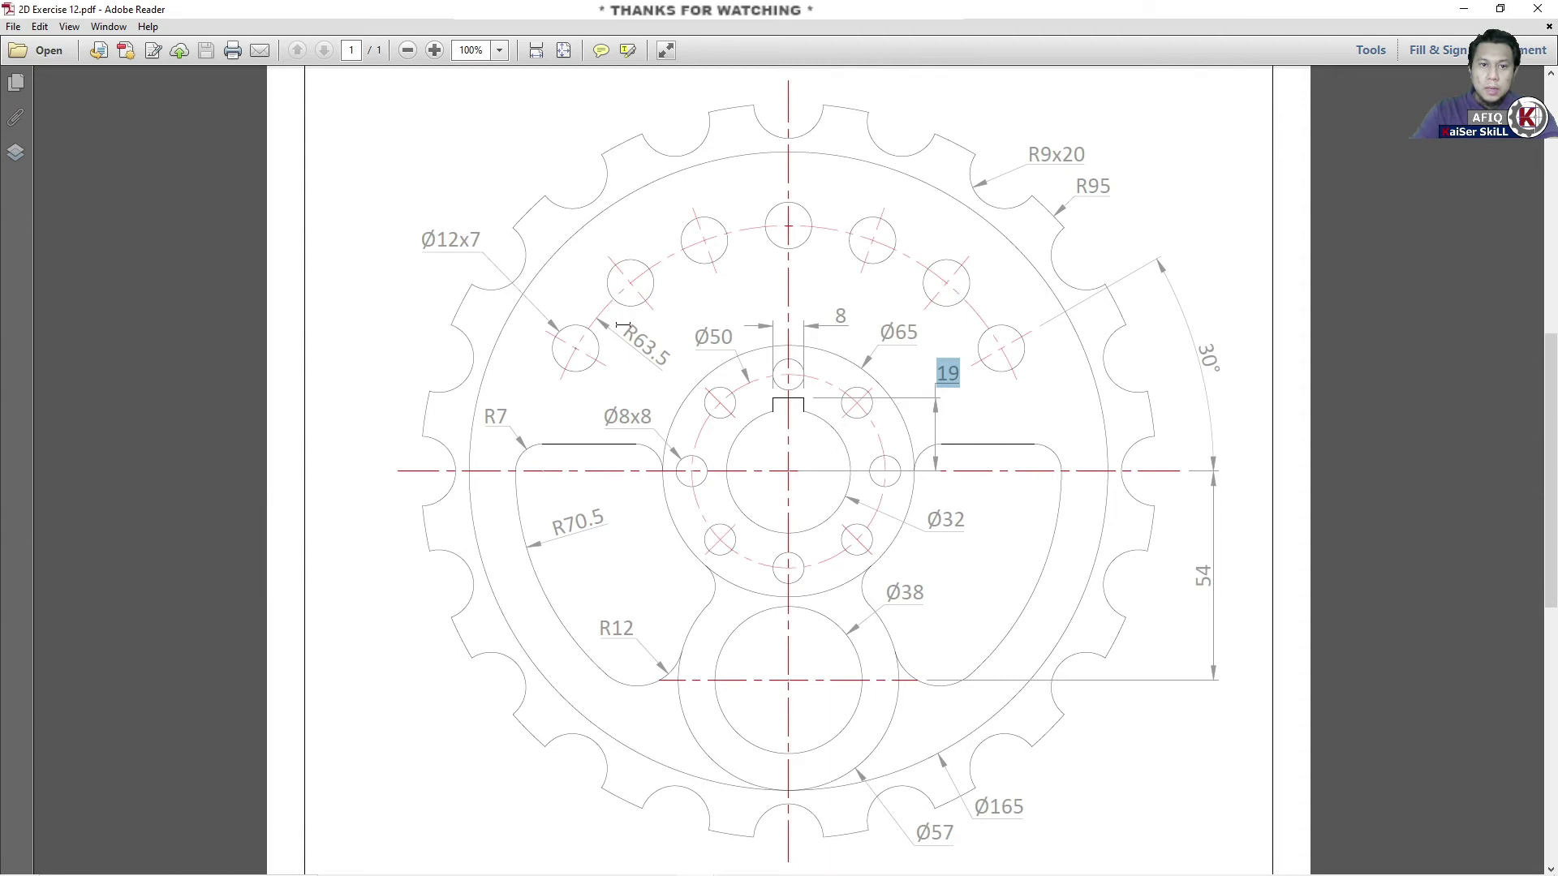
drag(622, 325, 681, 357)
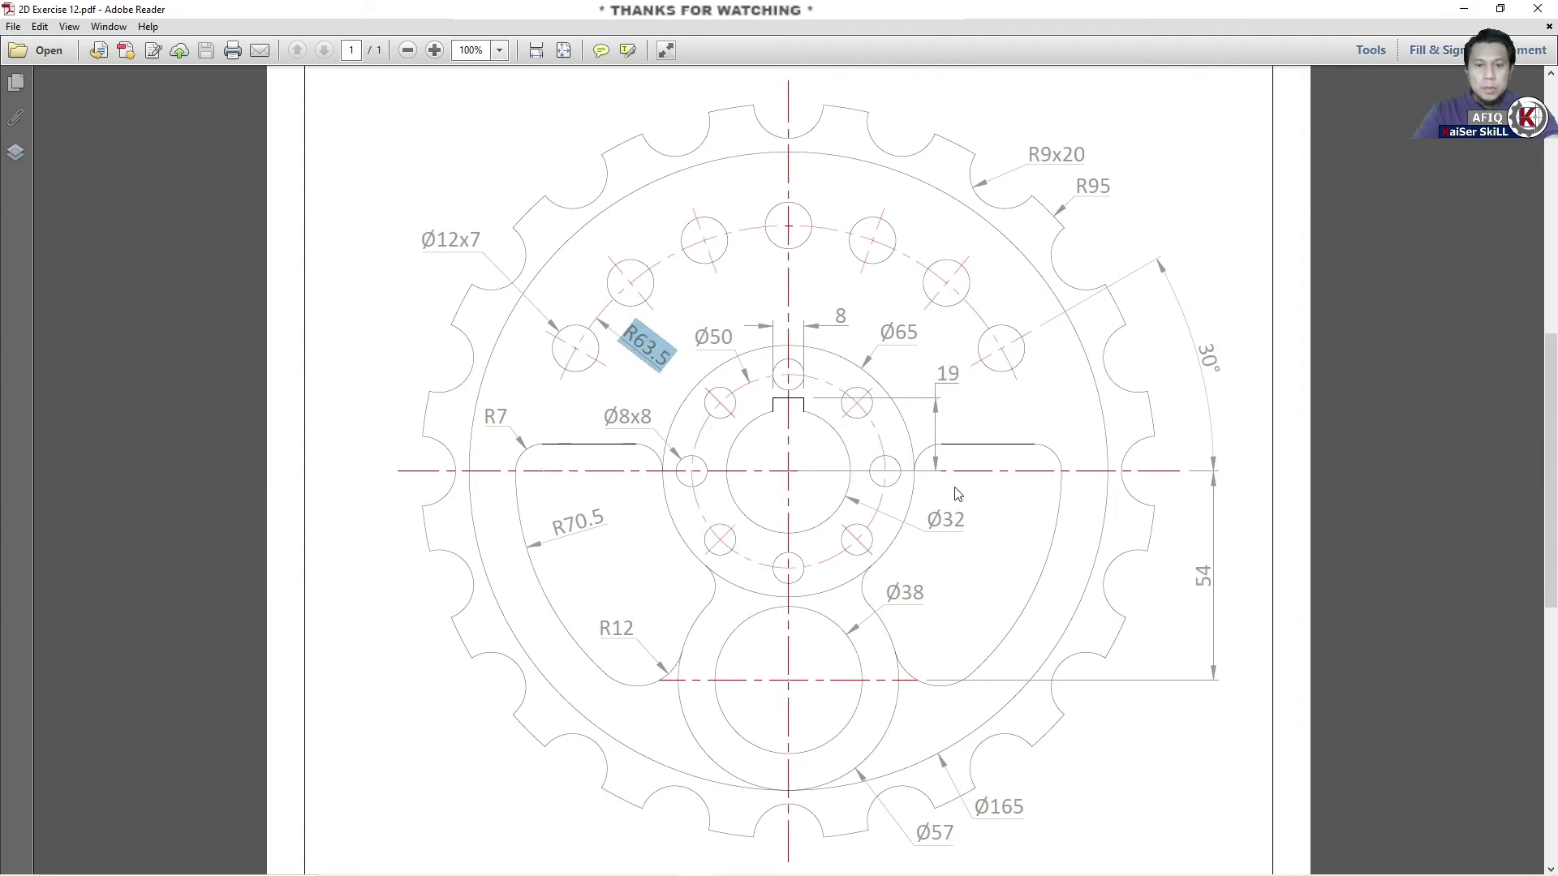
drag(484, 242, 432, 242)
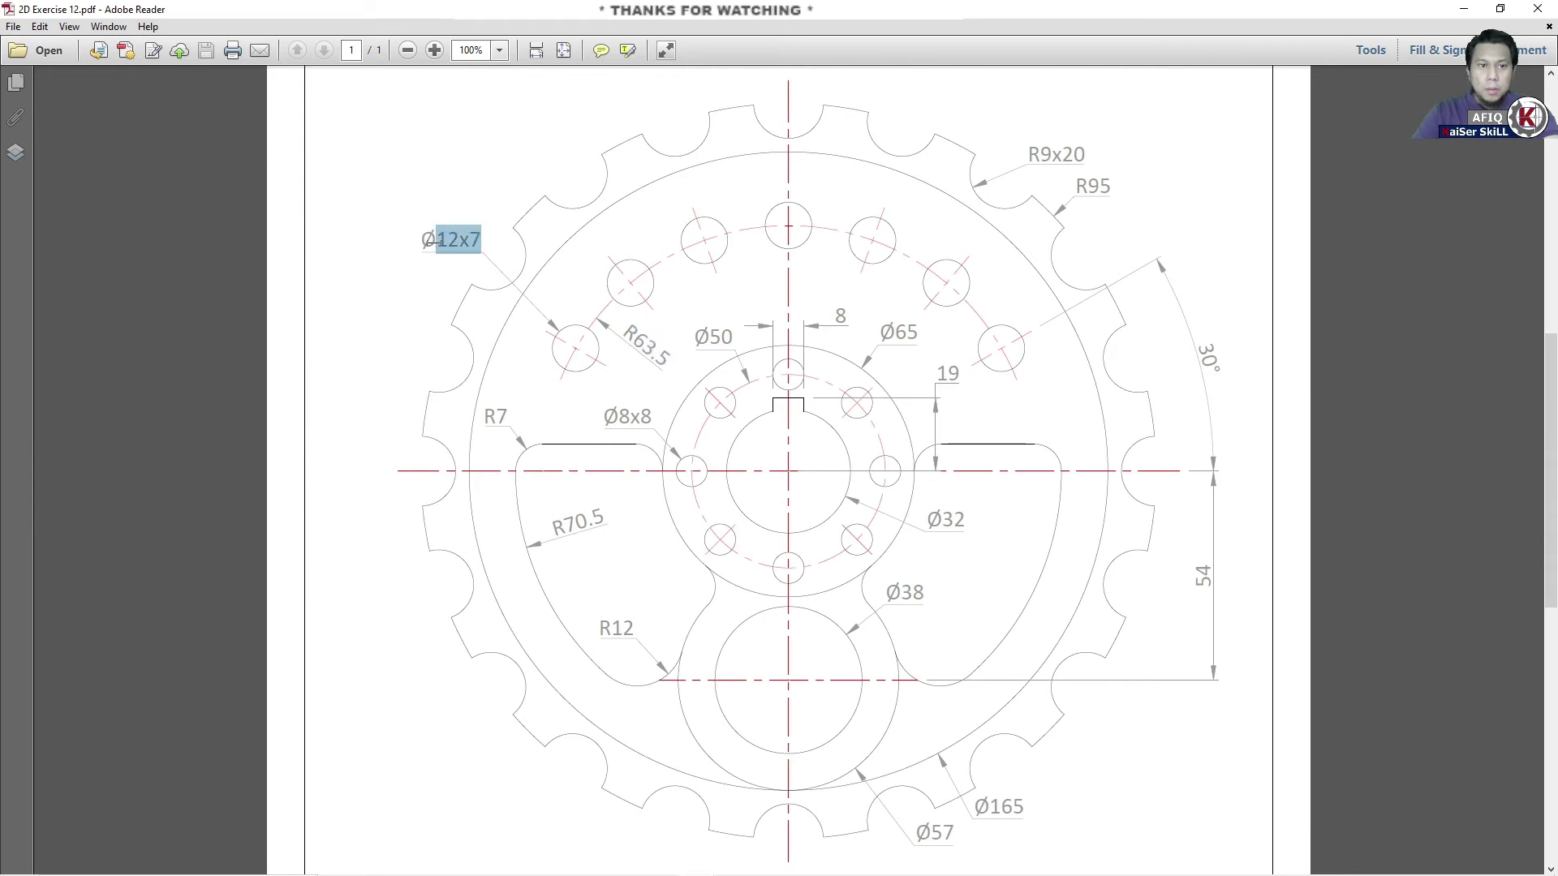
click(1464, 9)
Draw an R63.5 circle centred on the hub and check its radius.
key(Escape)
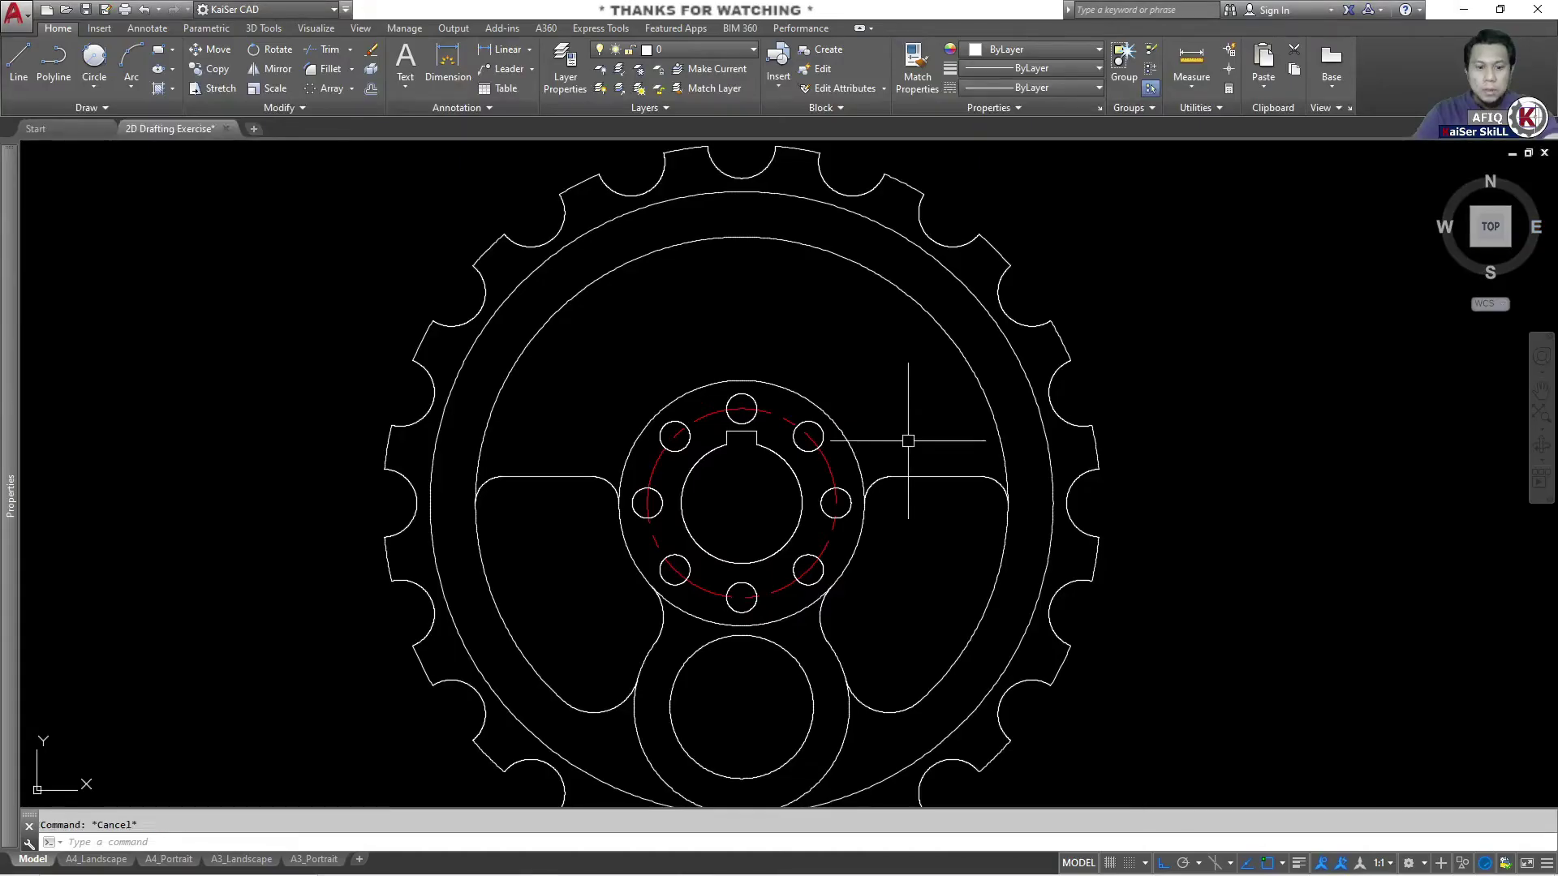
text(c)
key(Return)
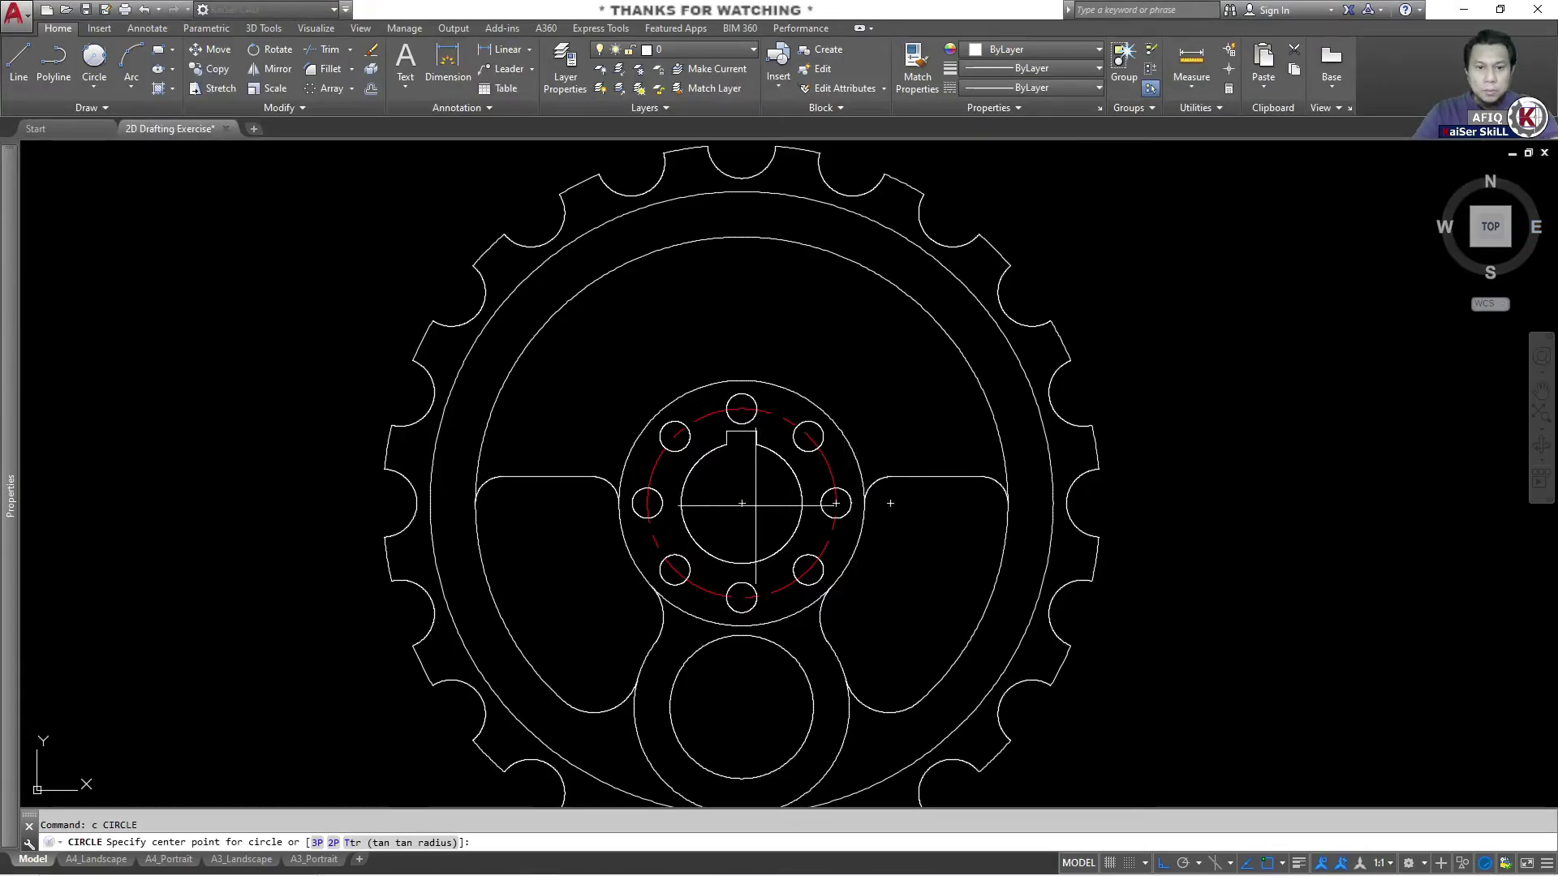
click(890, 503)
text(63.)
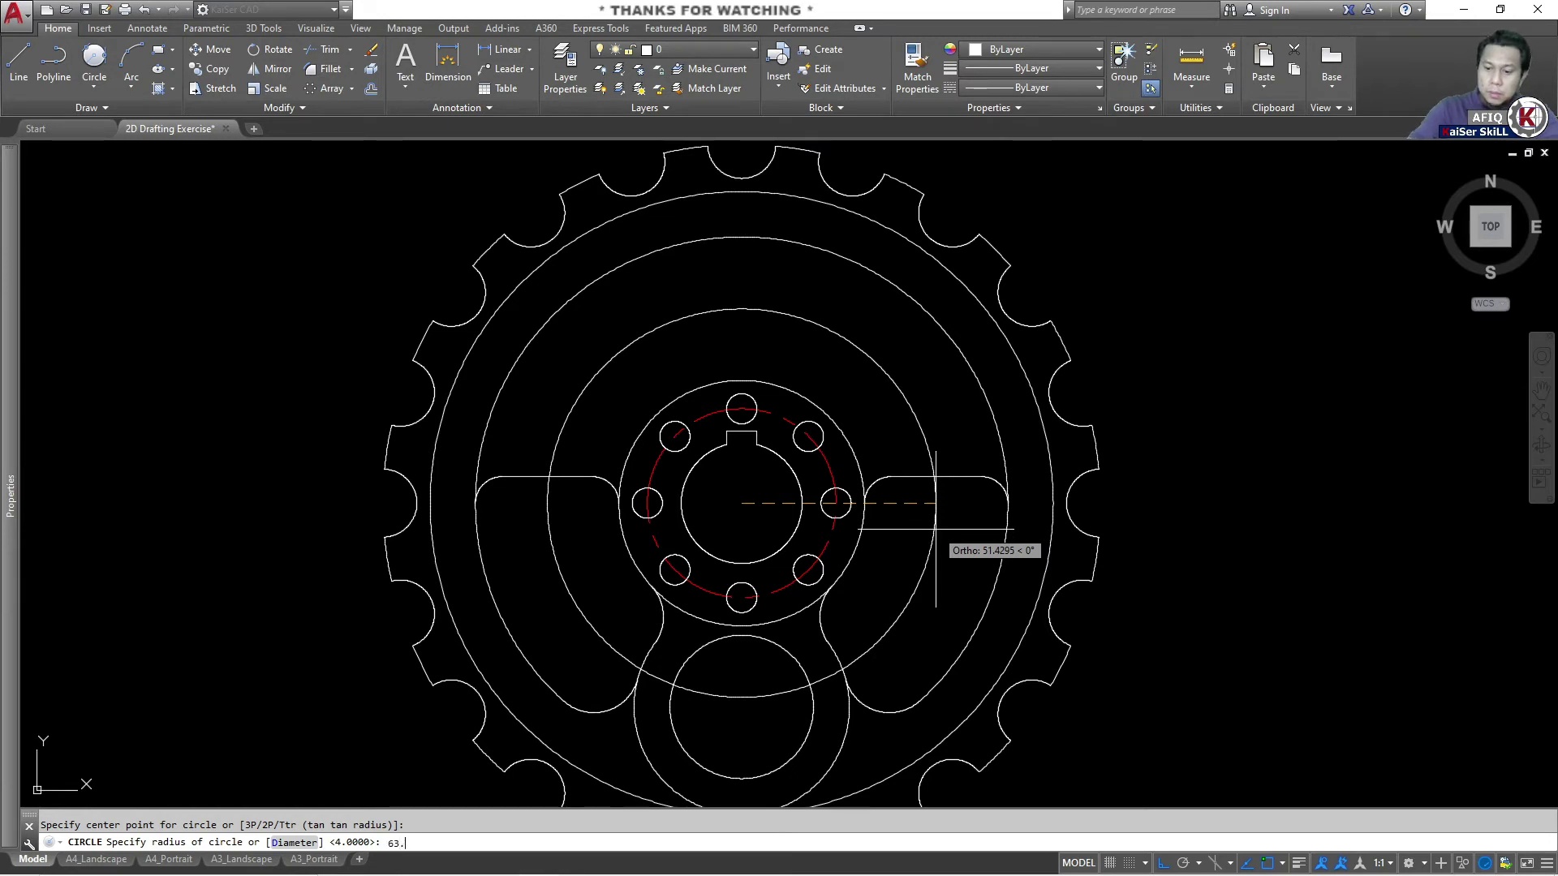
text(5)
key(Return)
key(Escape)
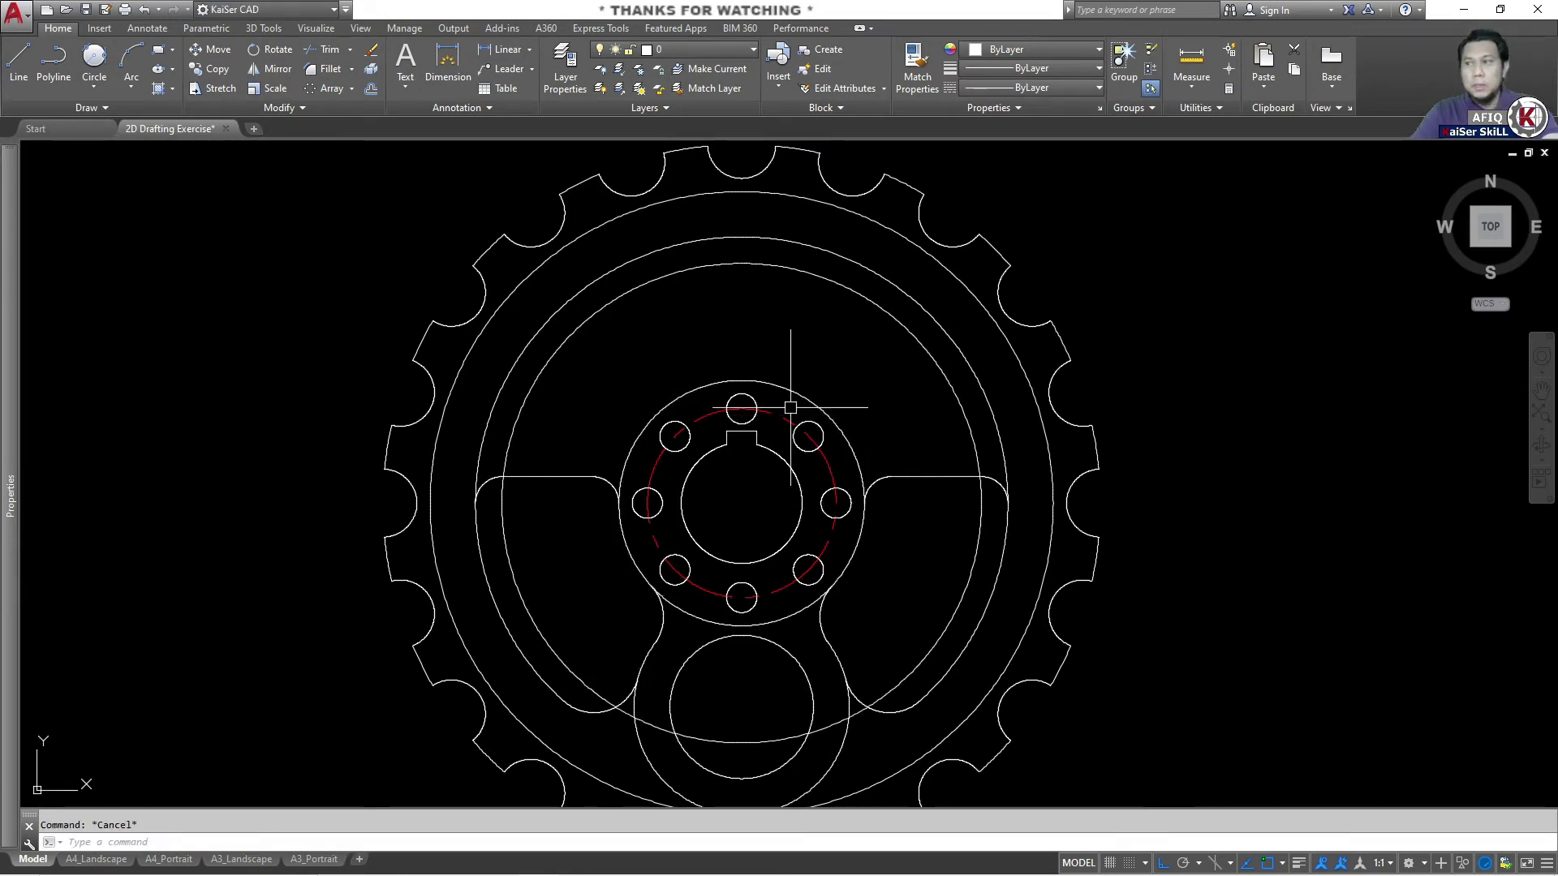
click(834, 292)
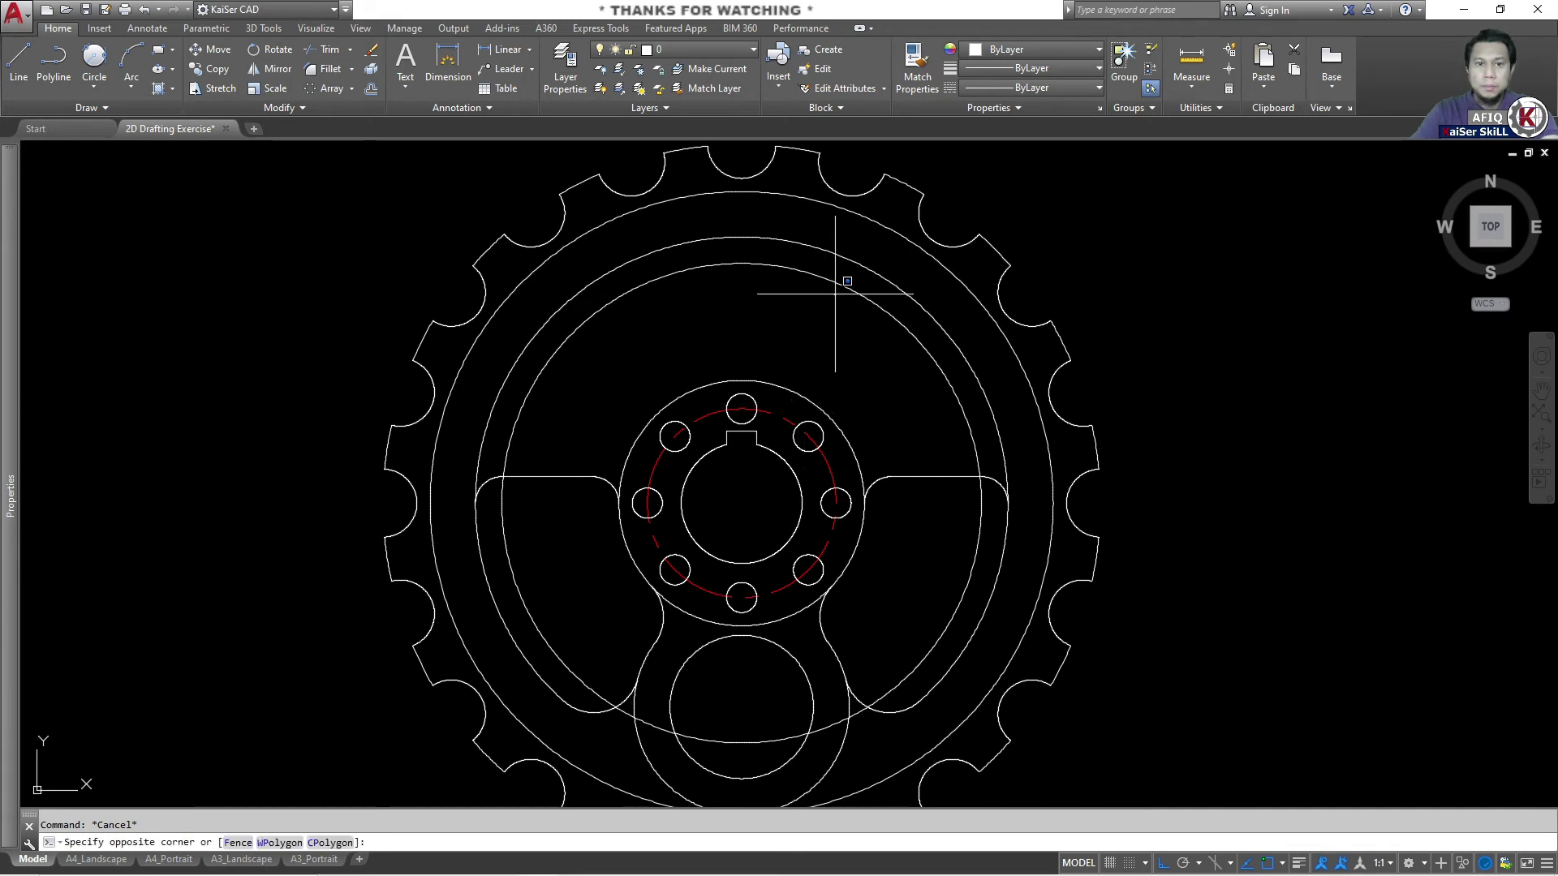
click(831, 275)
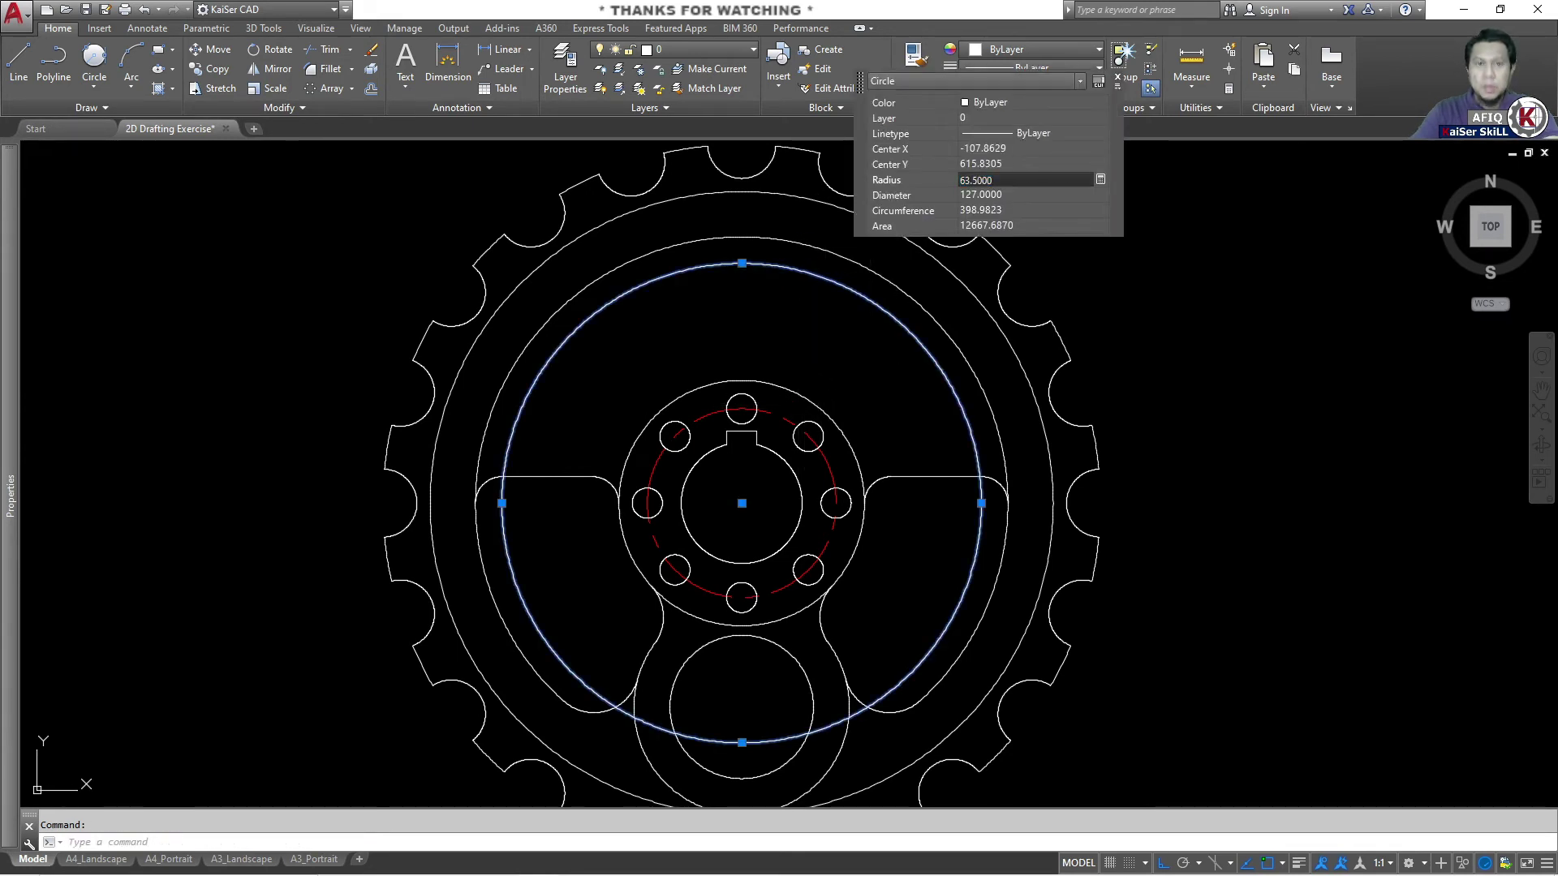
key(Escape)
scroll(500, 495, up, 2)
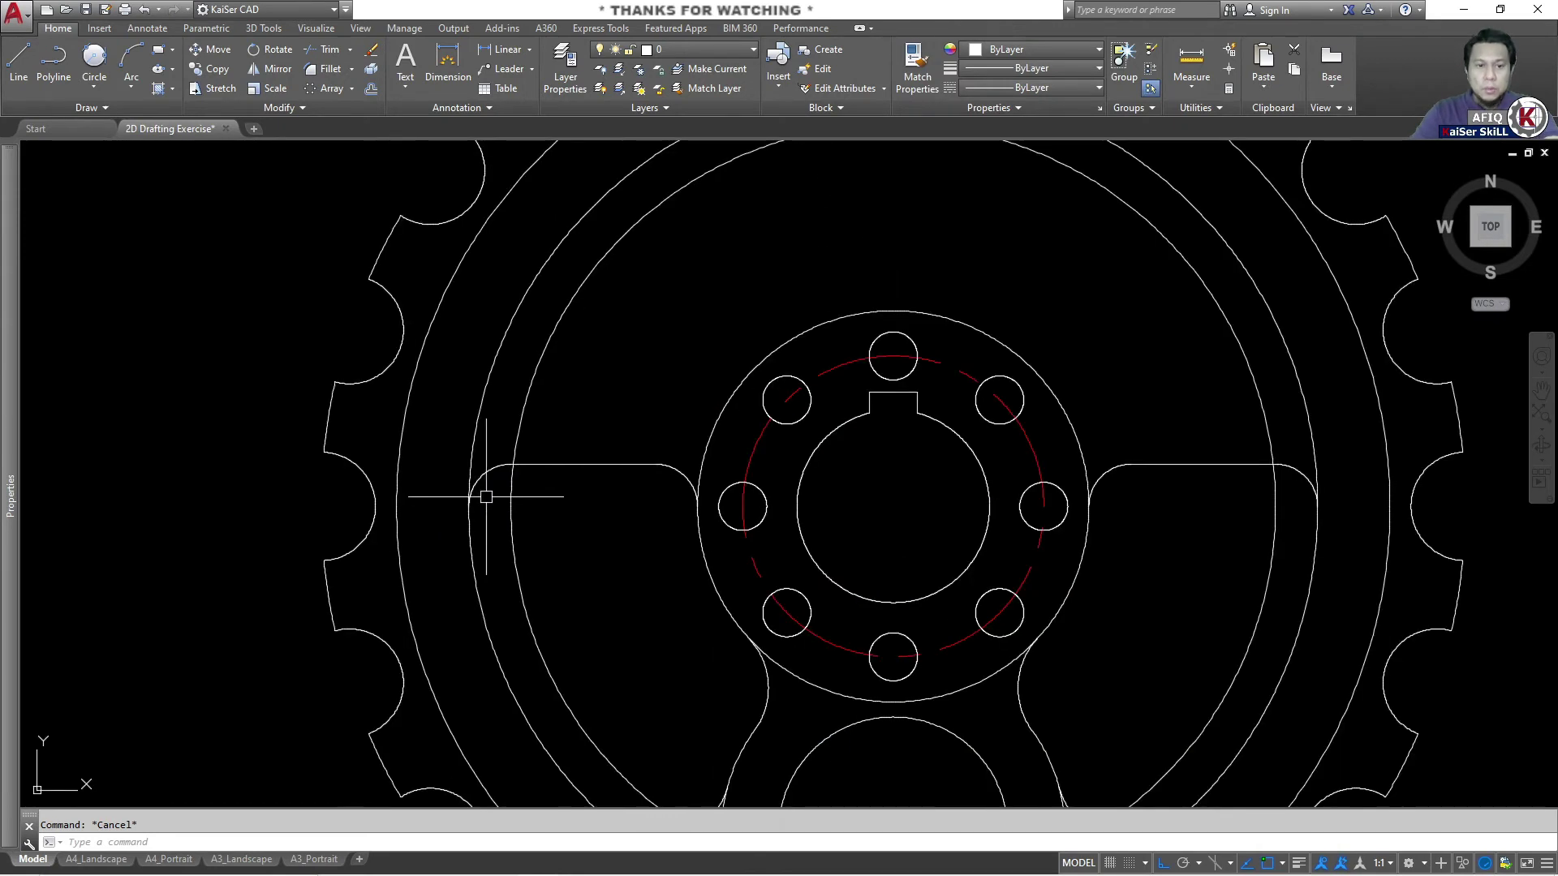
Trim the R63.5 circle's upper arc between the two side cut-out lobes.
text(tr)
key(Return)
click(490, 478)
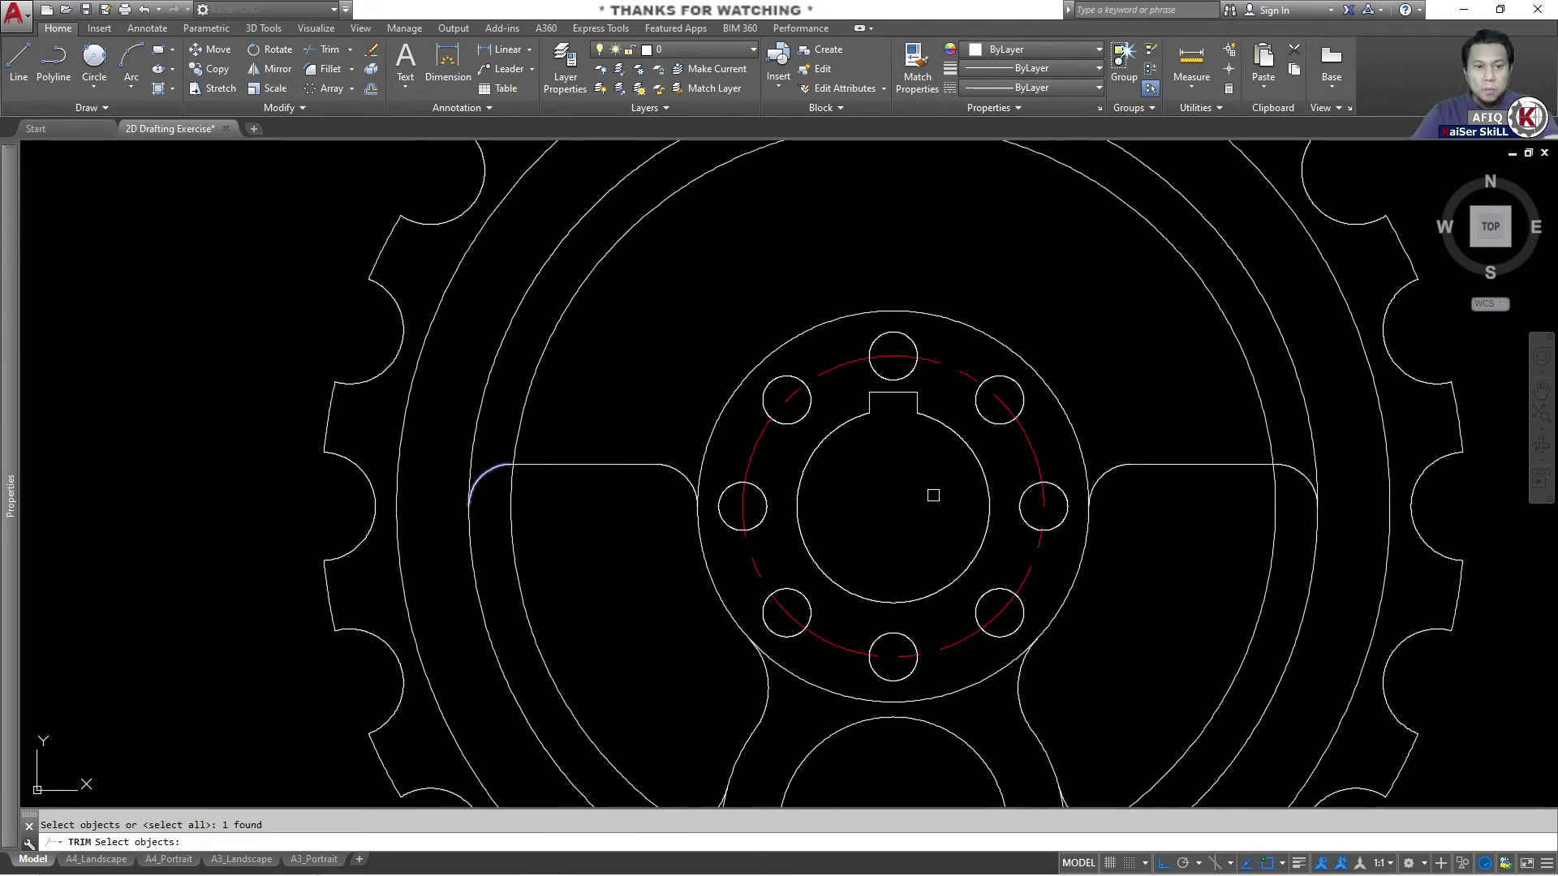
click(1292, 472)
key(Return)
click(1313, 436)
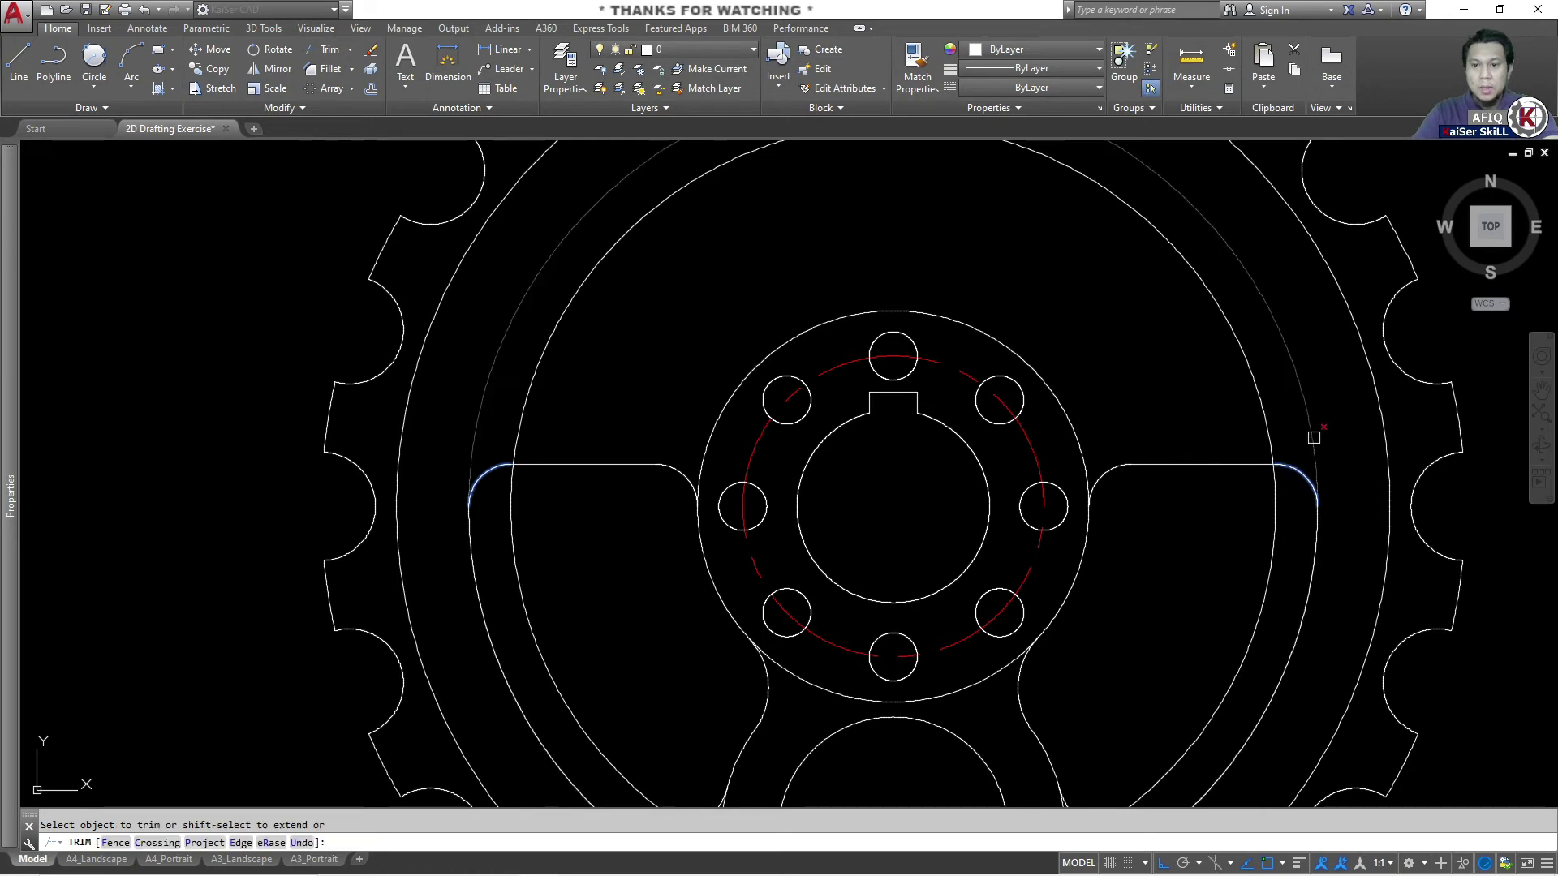
click(1277, 455)
scroll(1054, 487, down, 2)
key(Escape)
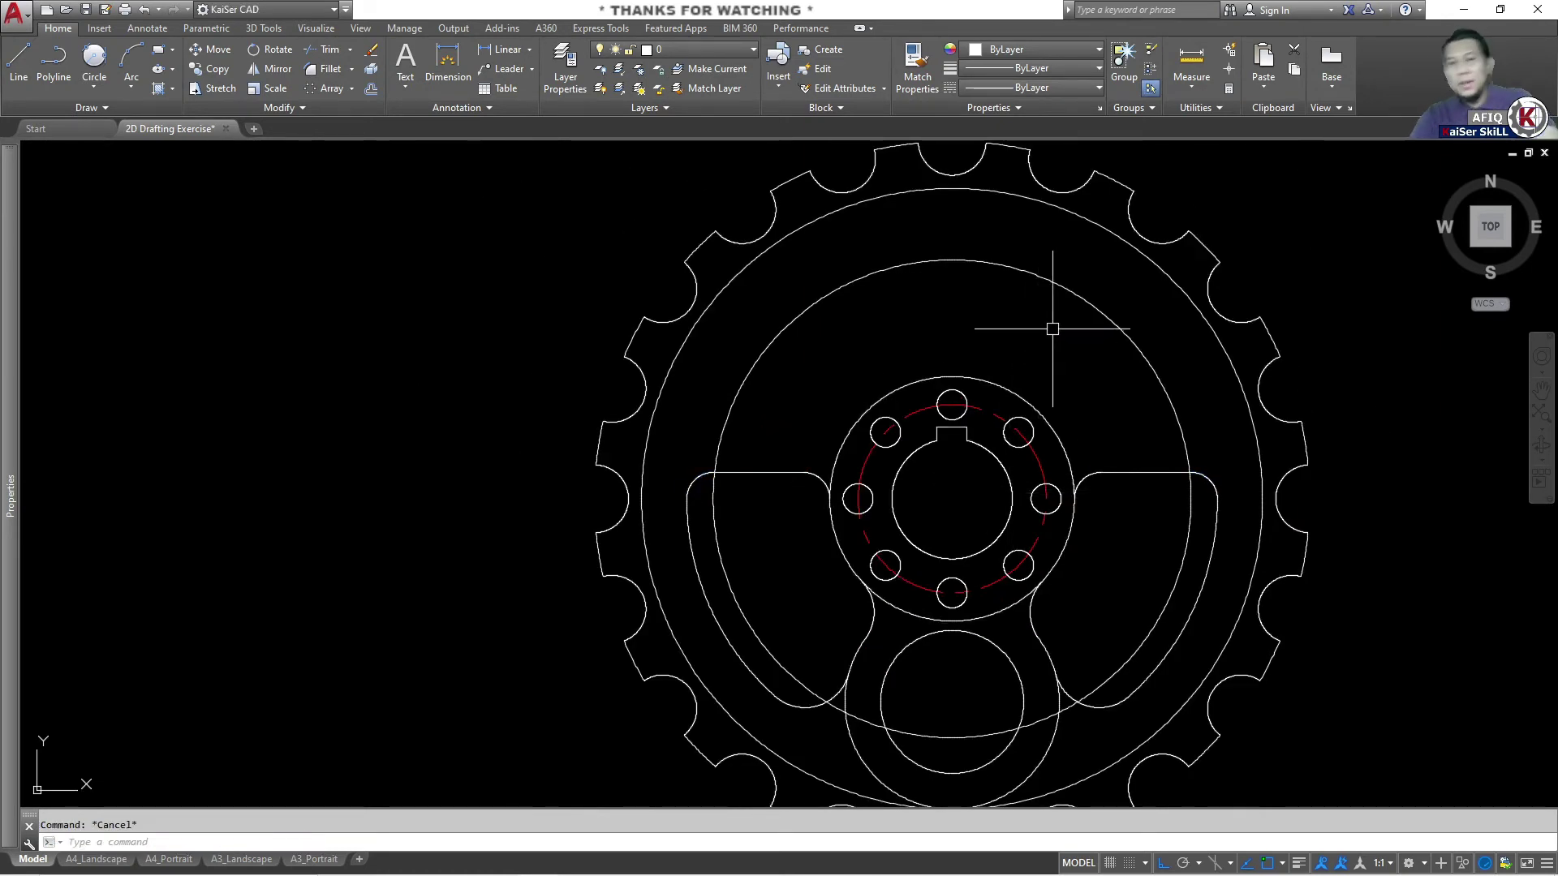
Begin matching properties using the red dashed bolt circle as source.
text(ma)
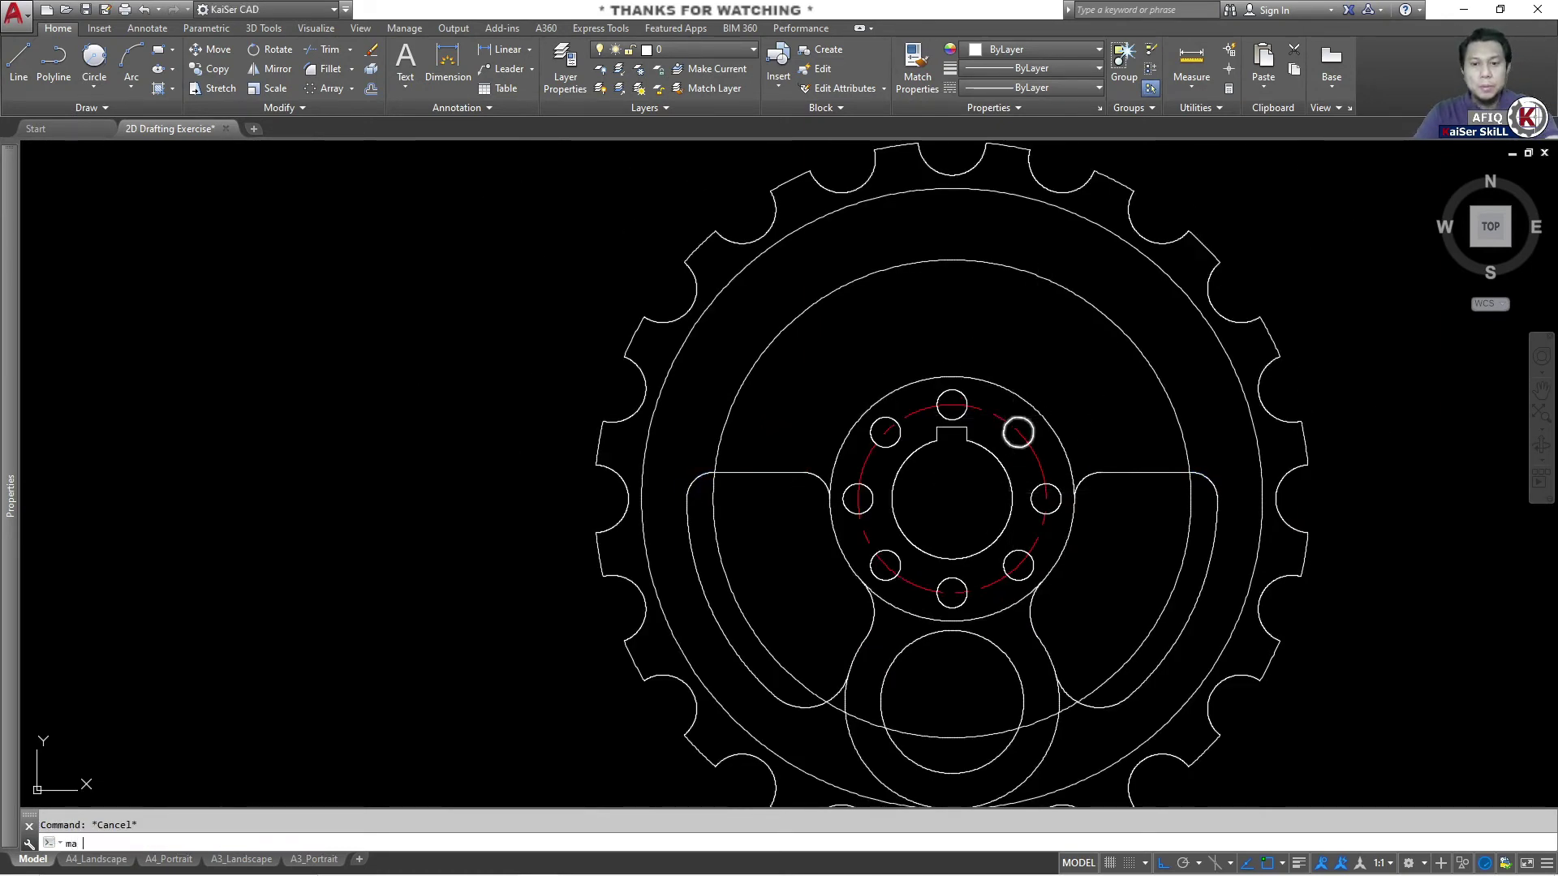
key(Return)
click(1008, 416)
Give the R63.5 circle the red dashed centreline style, then bring up the reference PDF.
click(1054, 290)
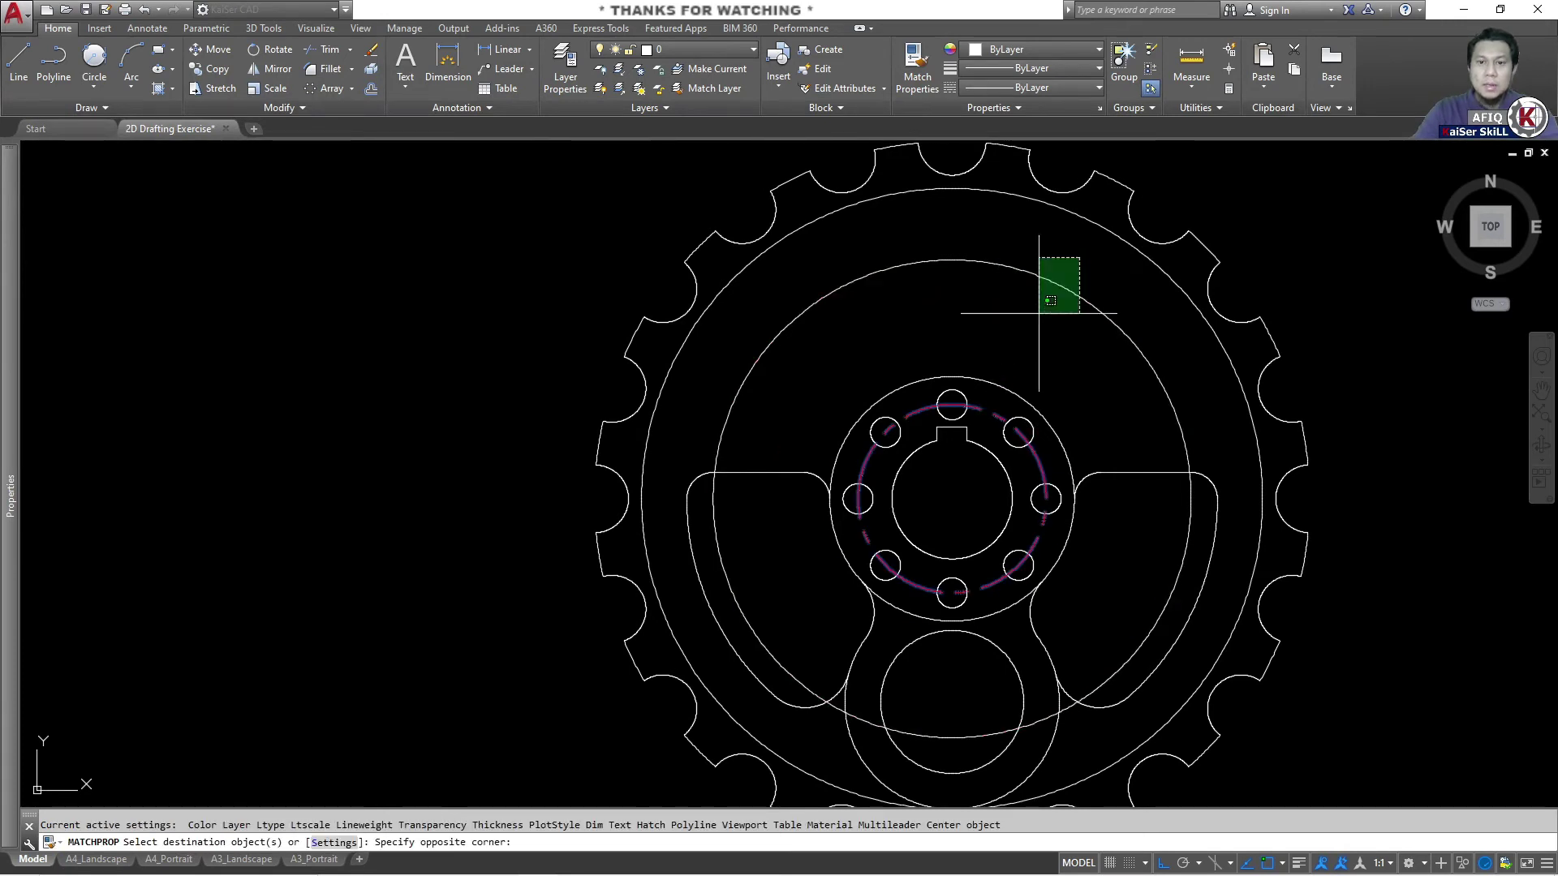
click(1037, 257)
key(Escape)
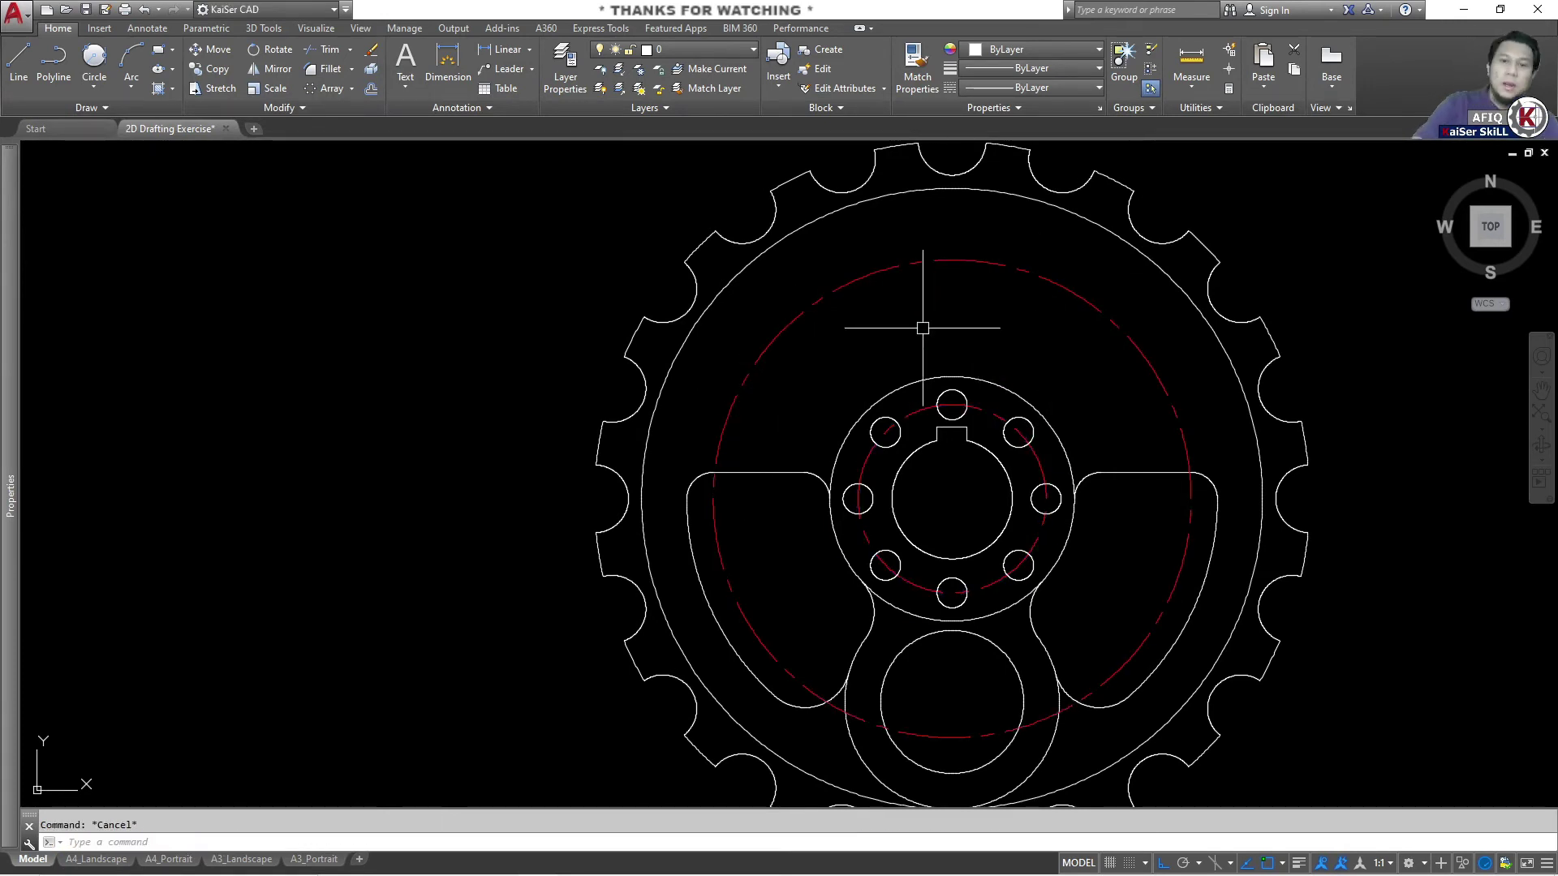
middle_drag(957, 295, 964, 315)
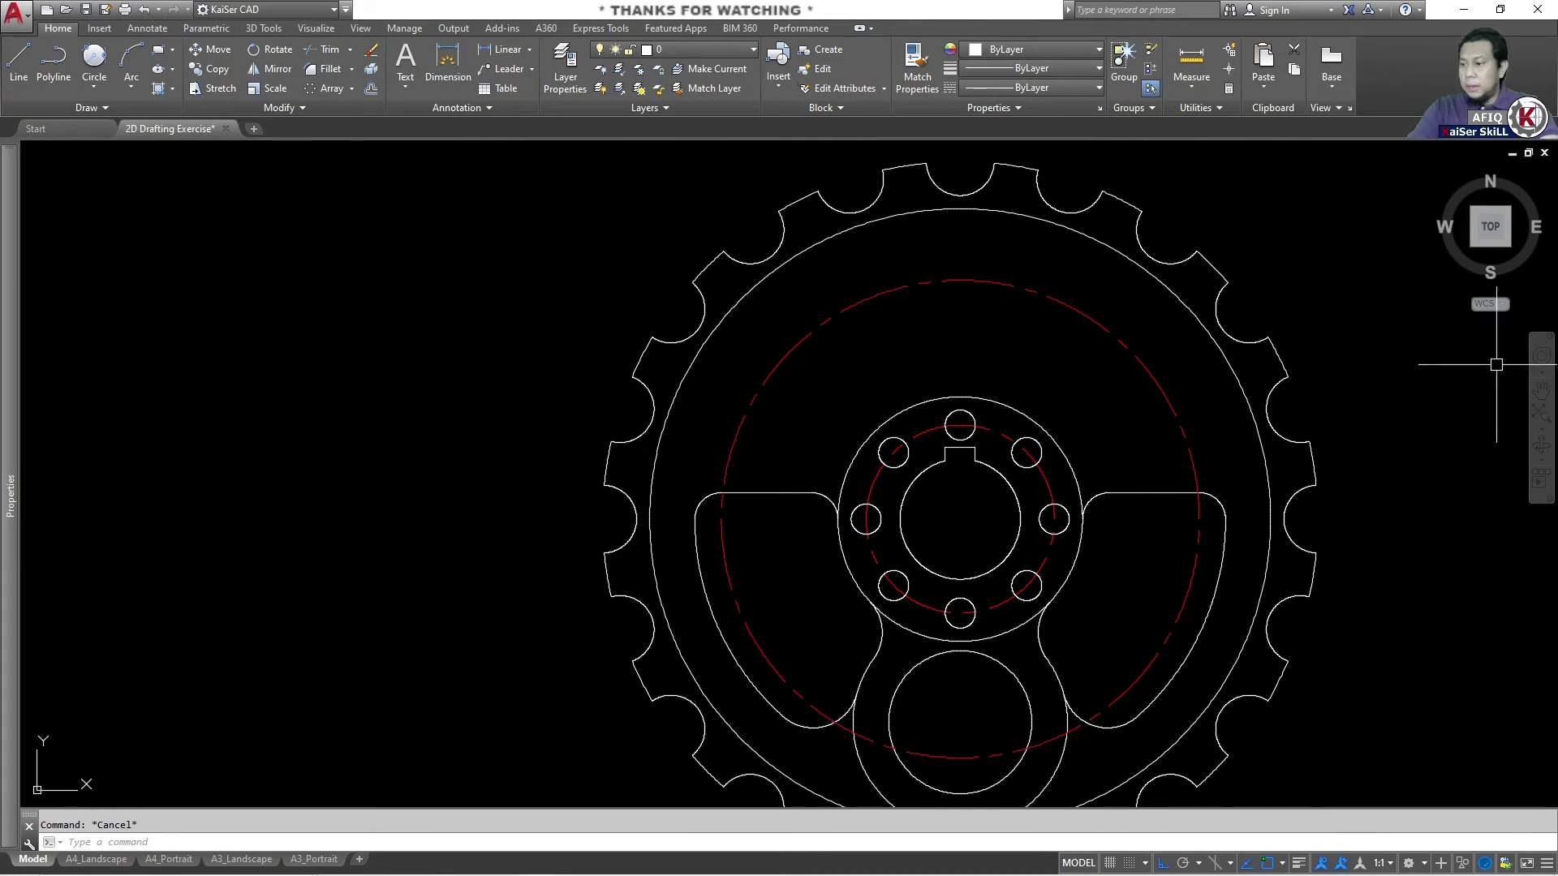
key(alt+Tab)
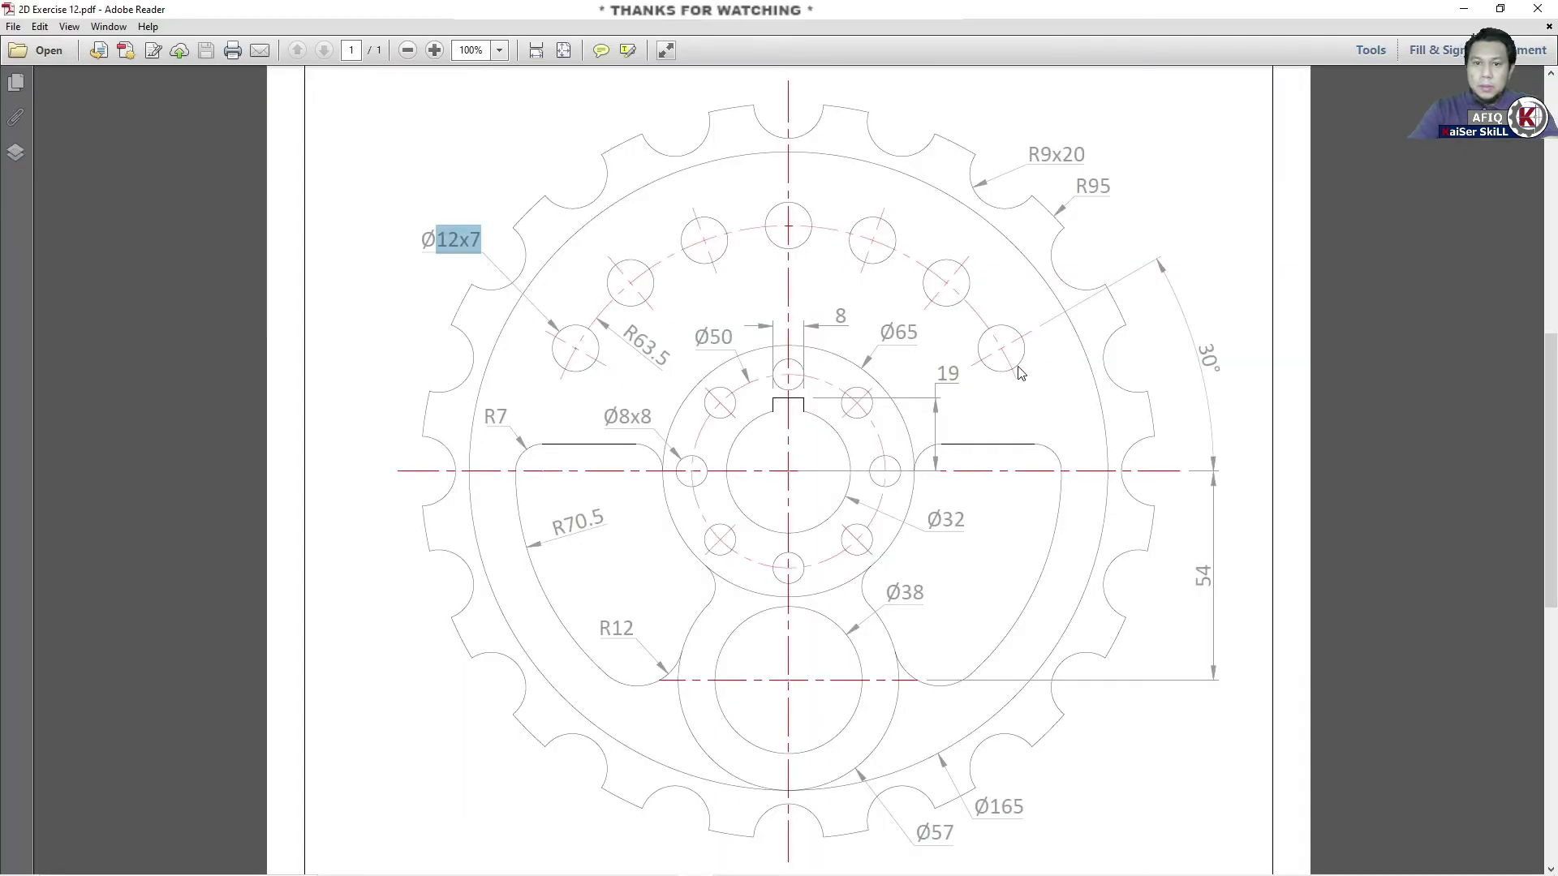
Mark the 30° hole-spacing angle on the reference and minimise Adobe Reader.
drag(1214, 346, 1228, 370)
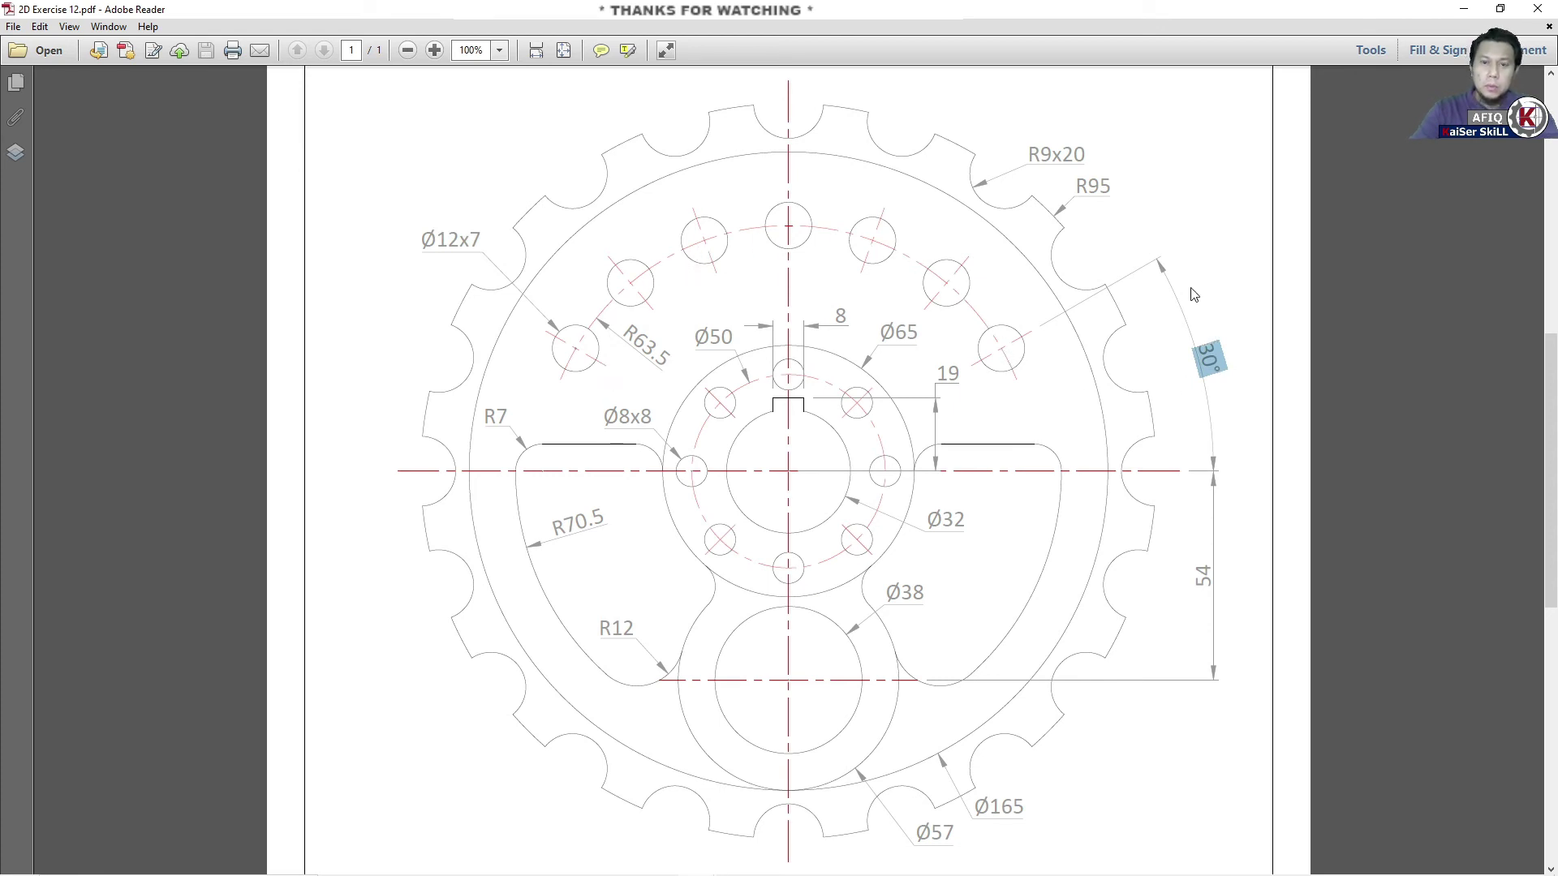
click(1463, 18)
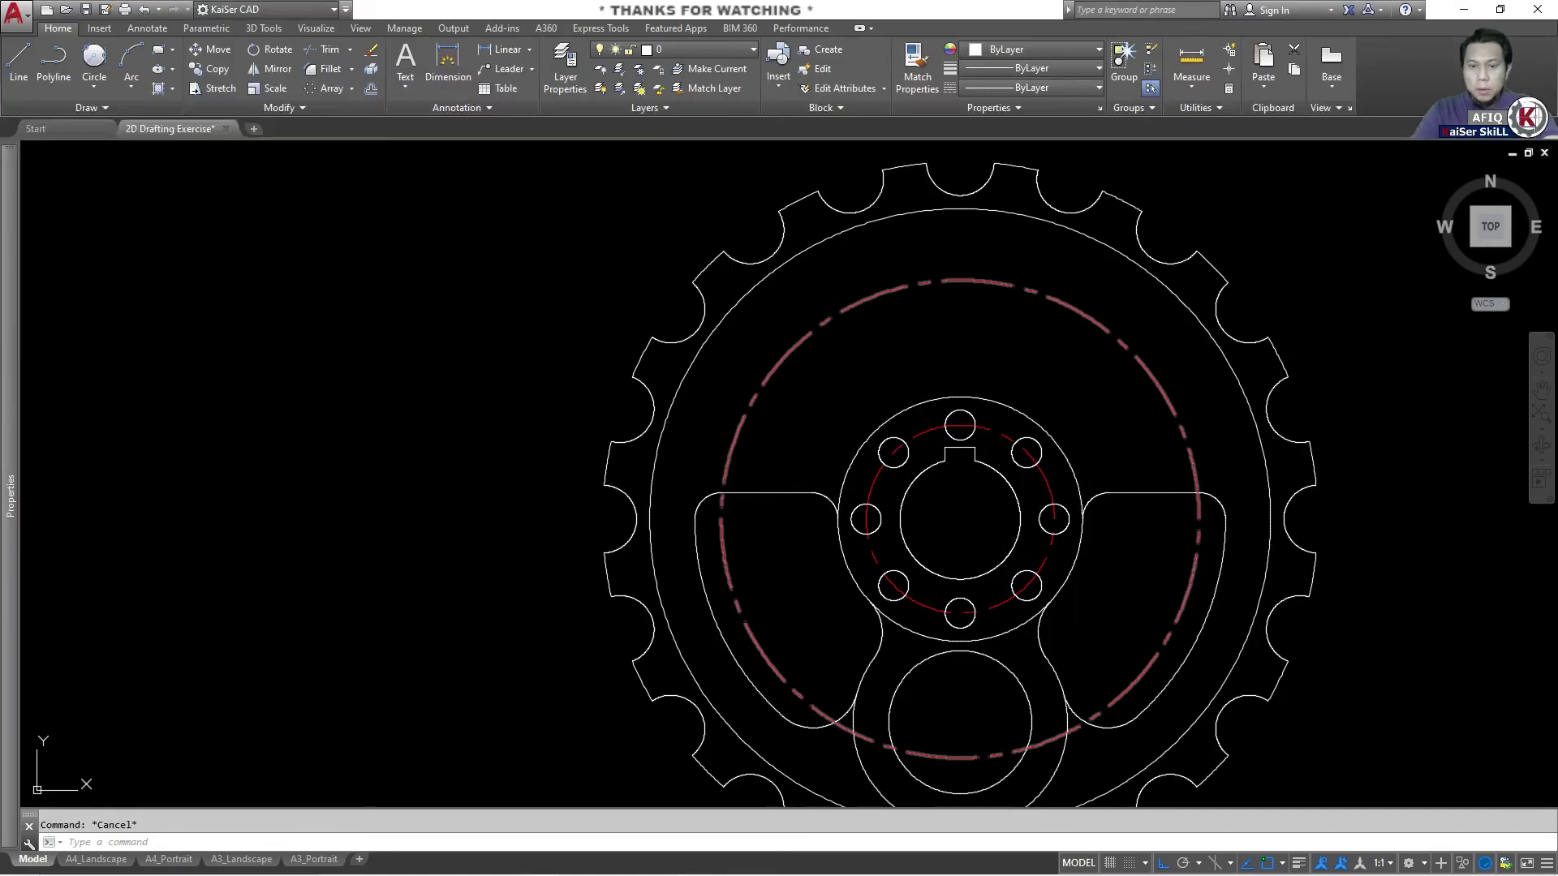
Draw a small hole centred on the R63.5 circle's right quadrant.
text(c)
key(Return)
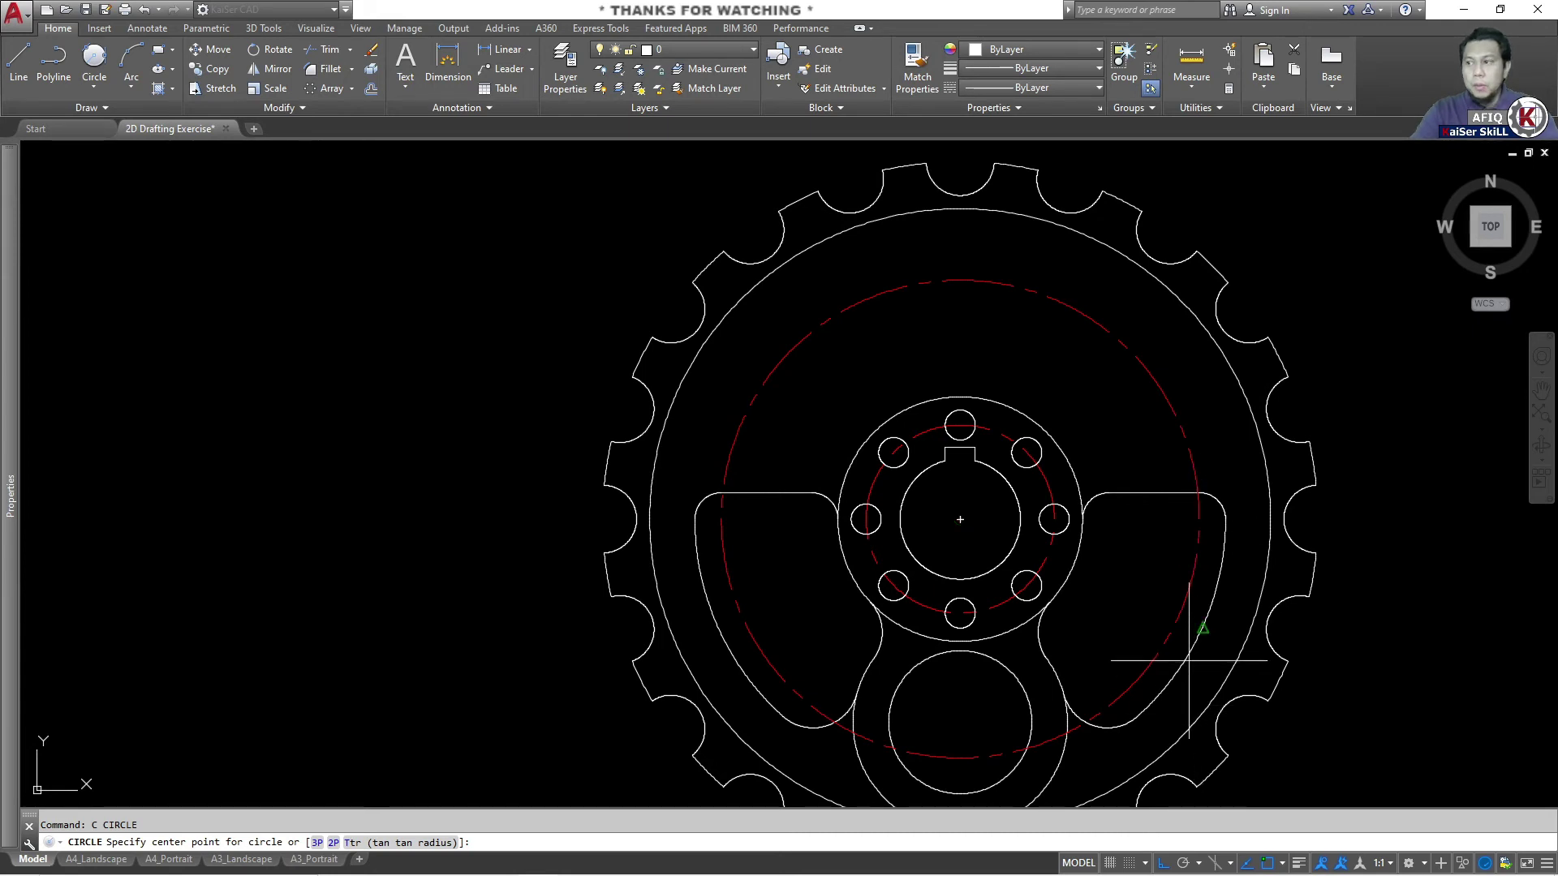
shift+right_click(1184, 612)
key(Escape)
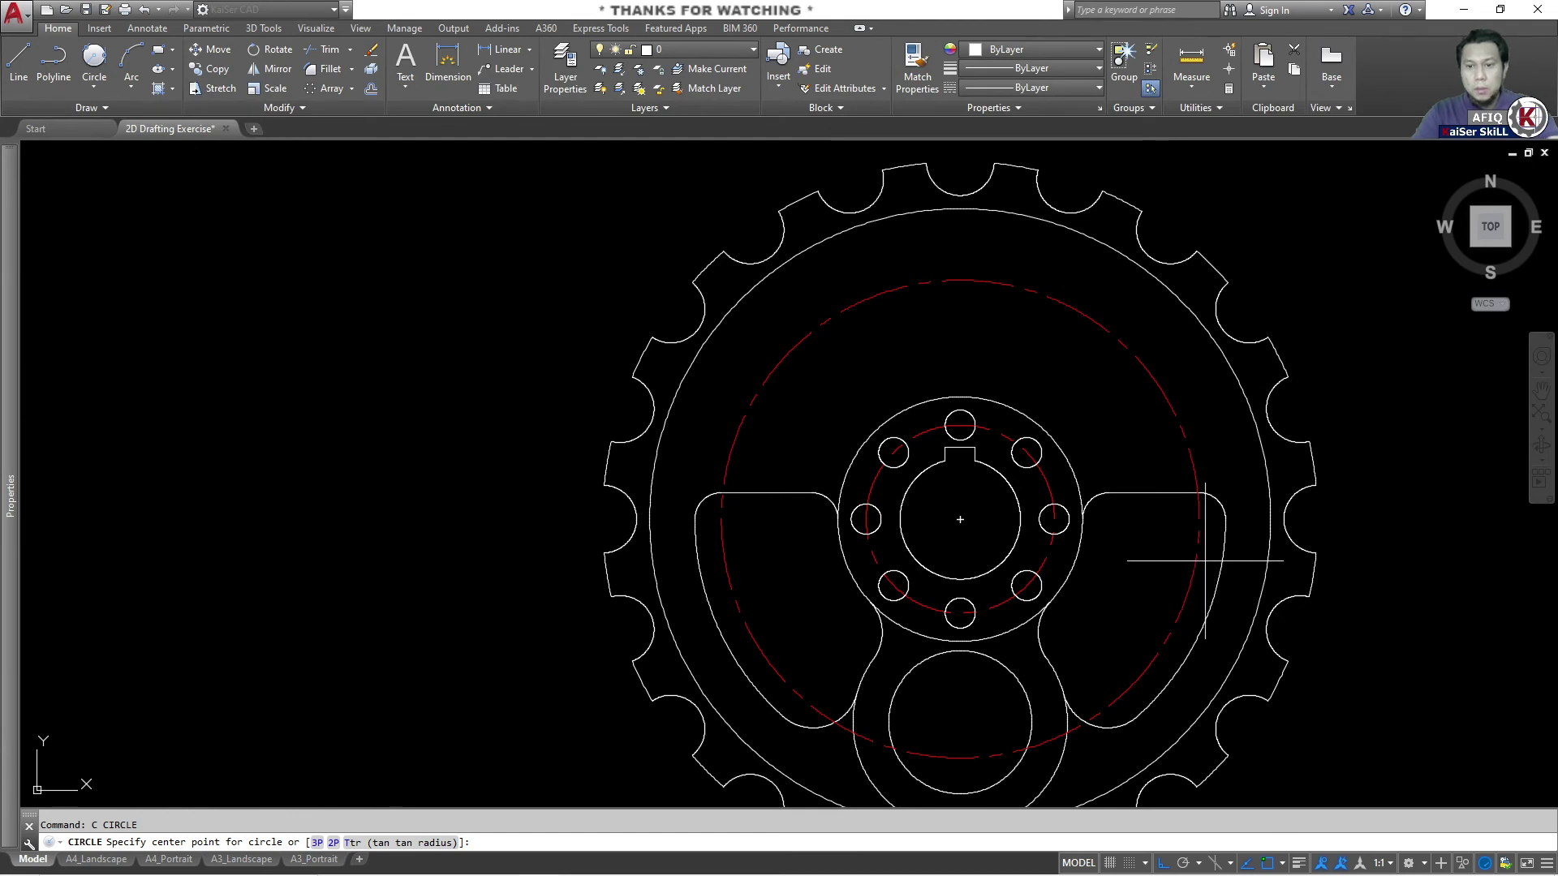
shift+right_click(1195, 567)
key(Escape)
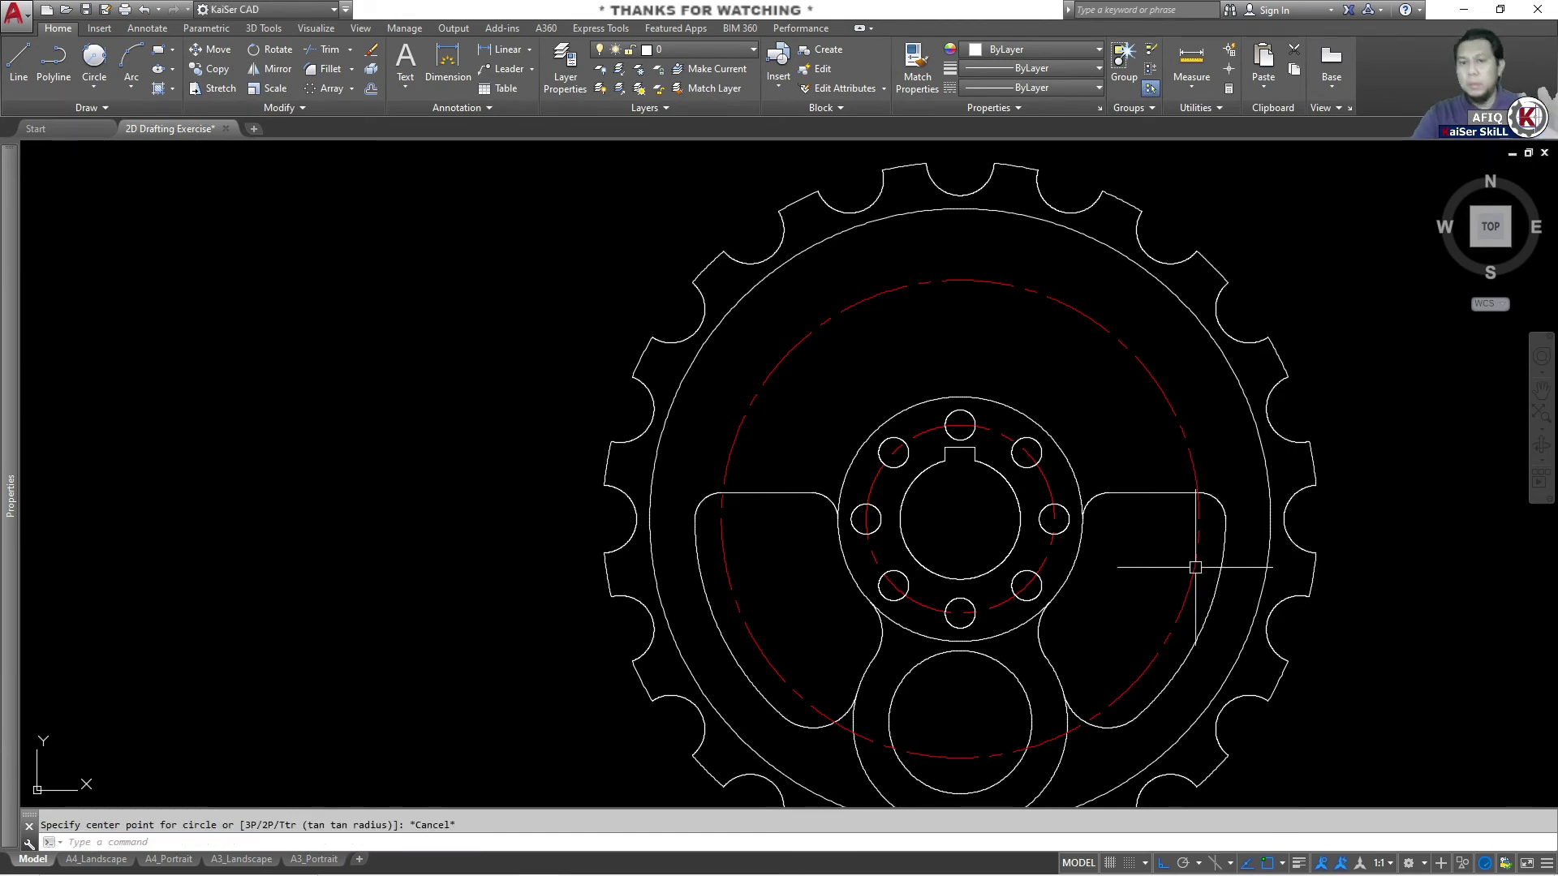
text(c)
key(Return)
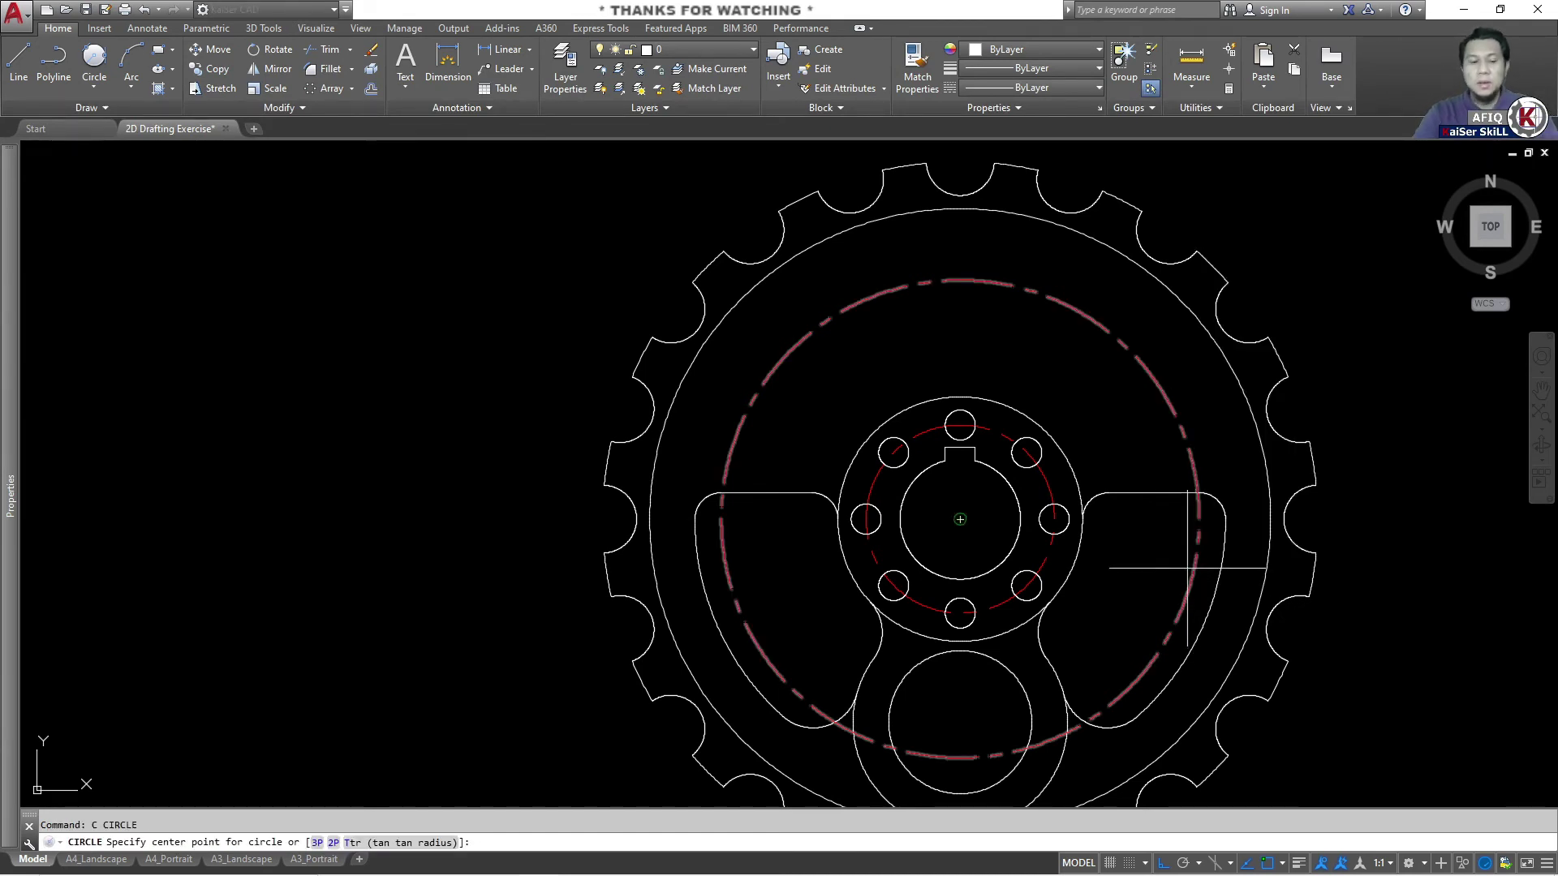
shift+right_click(1186, 574)
click(1241, 401)
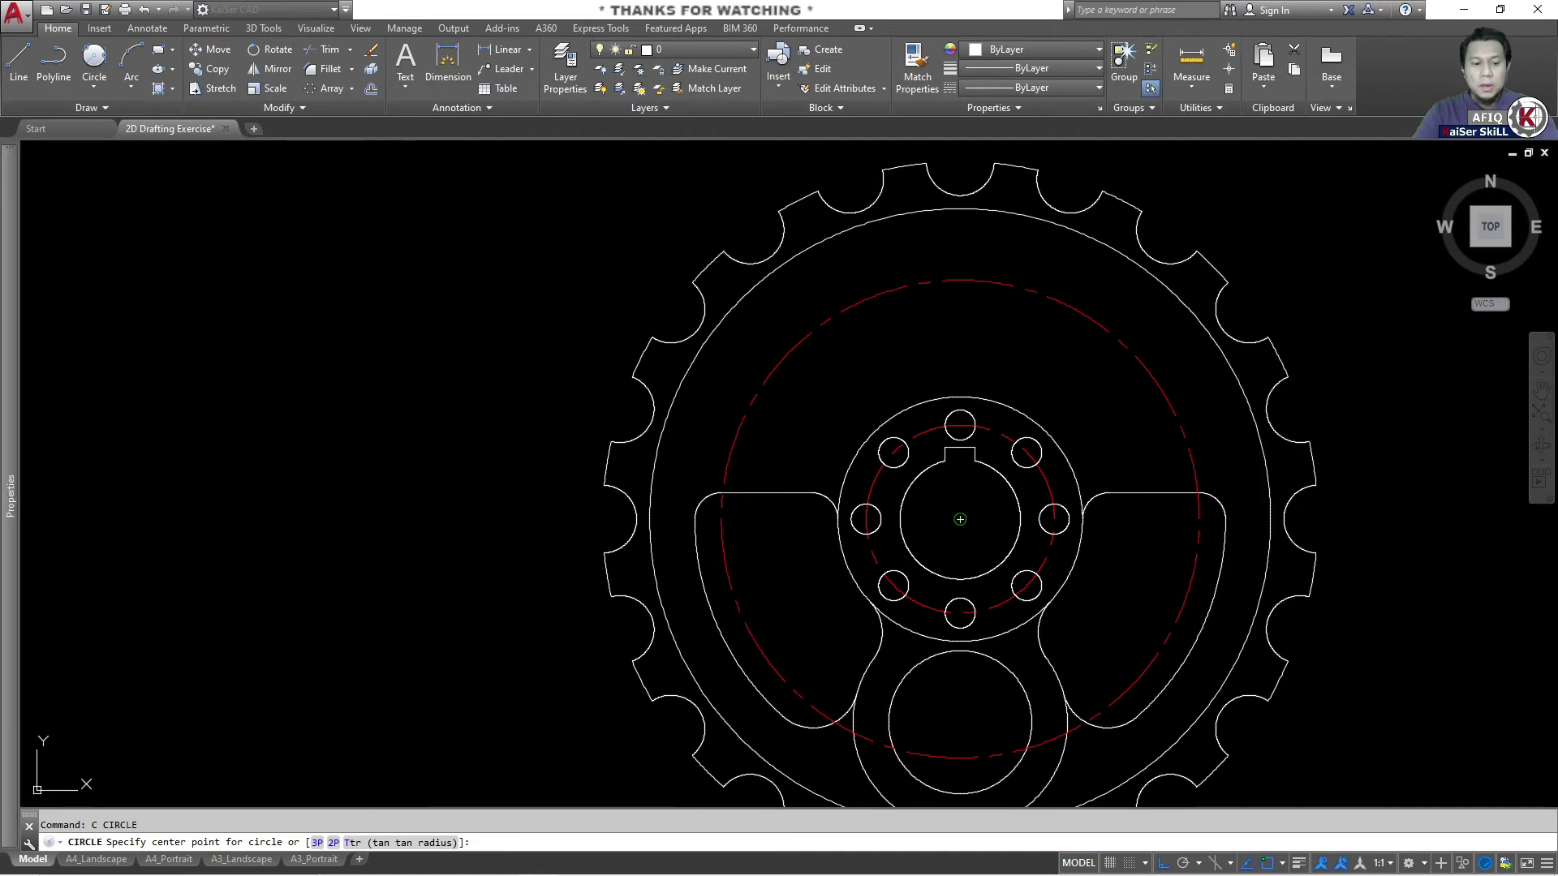
click(1203, 558)
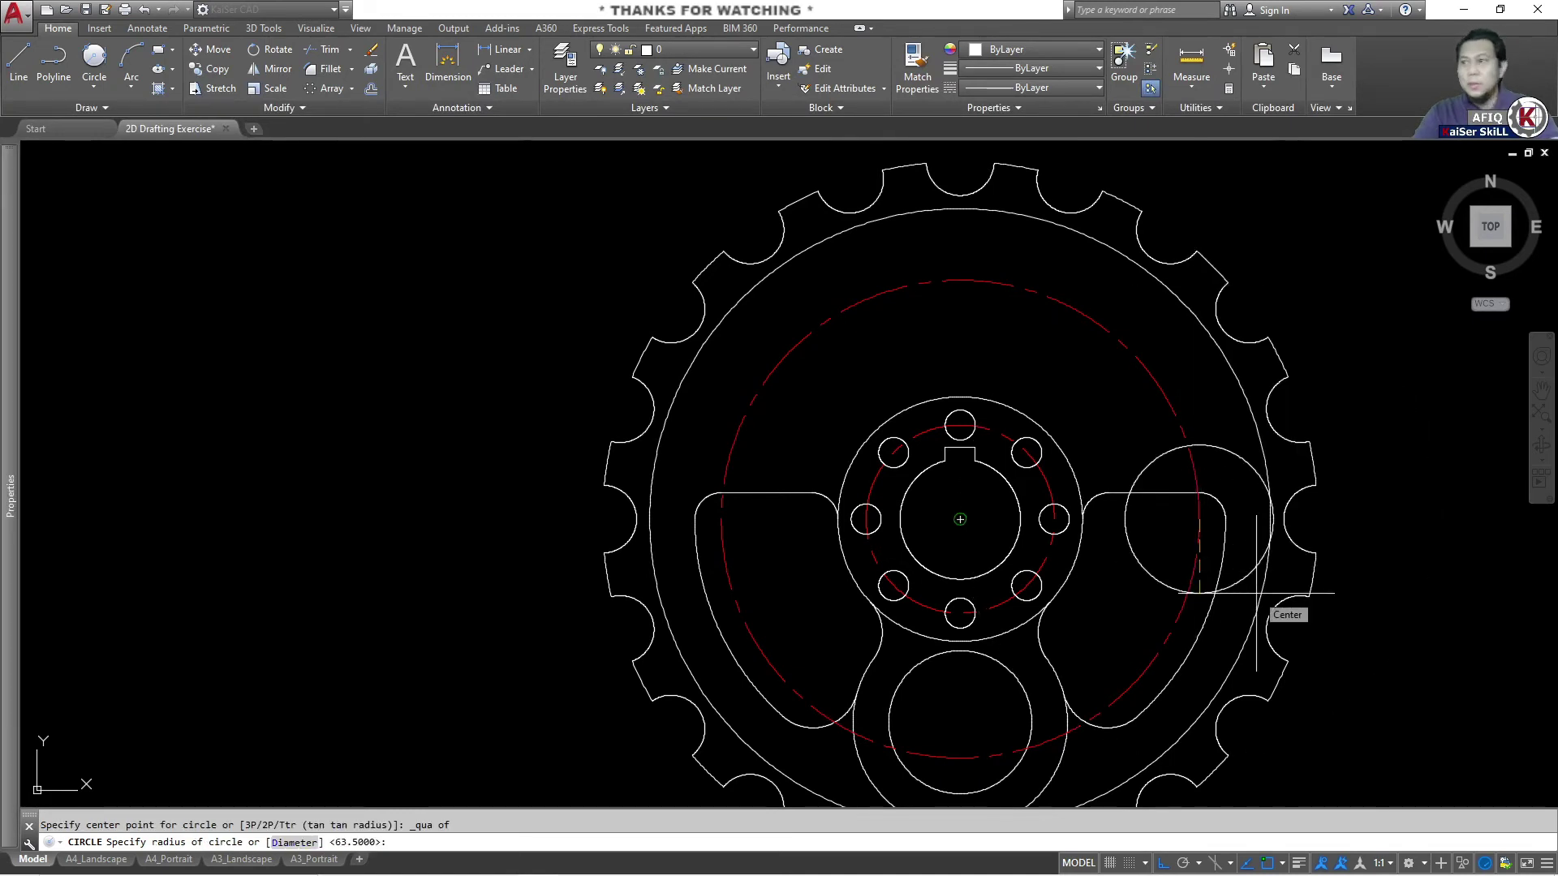
text(d)
key(Return)
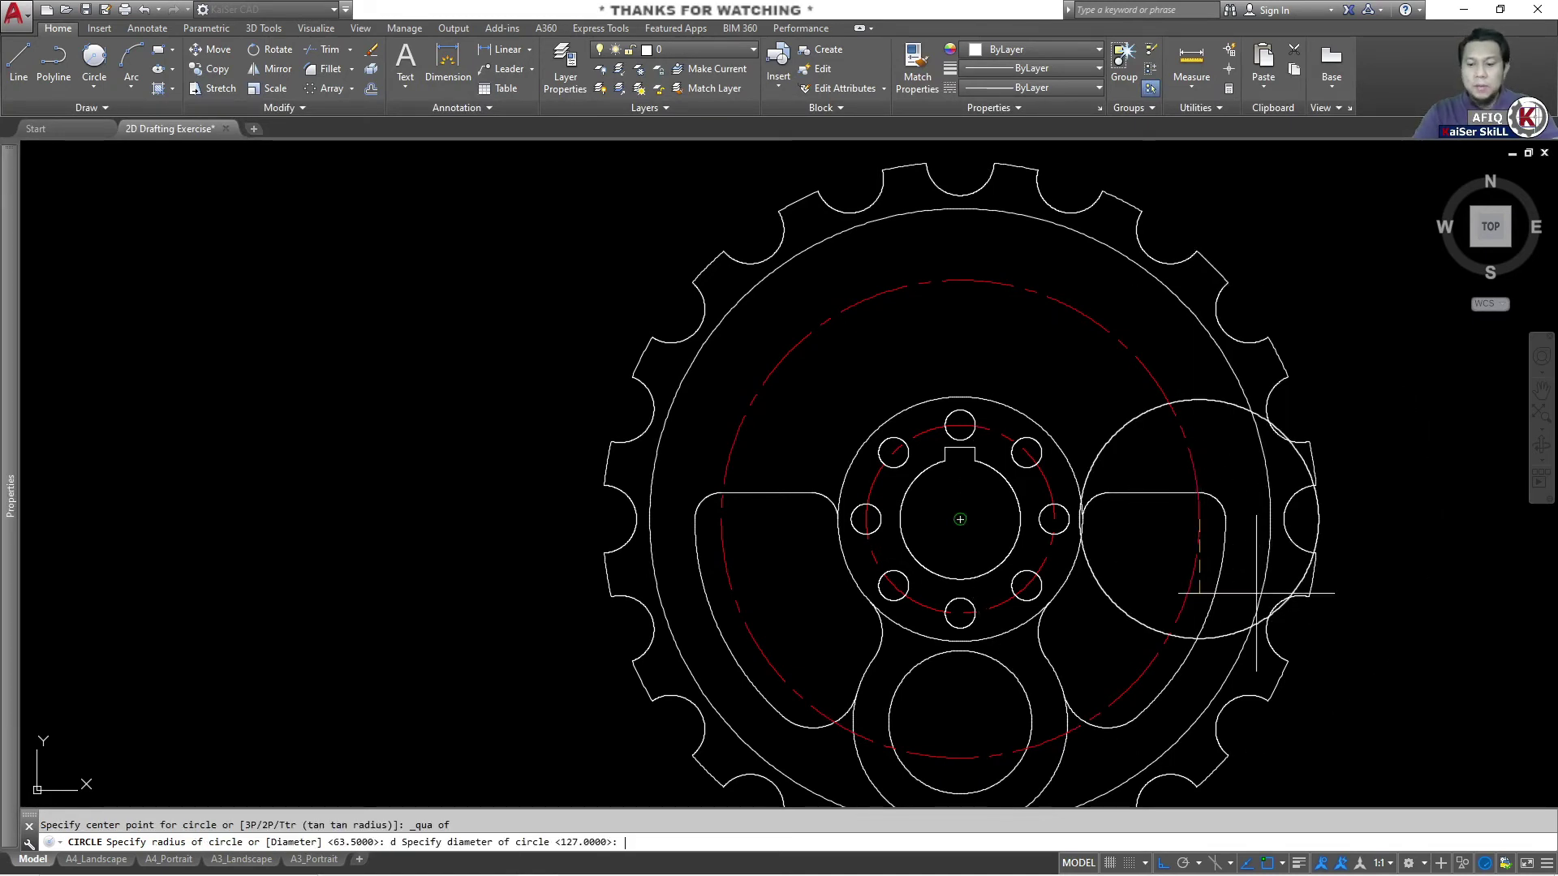
text(40)
key(Return)
key(Escape)
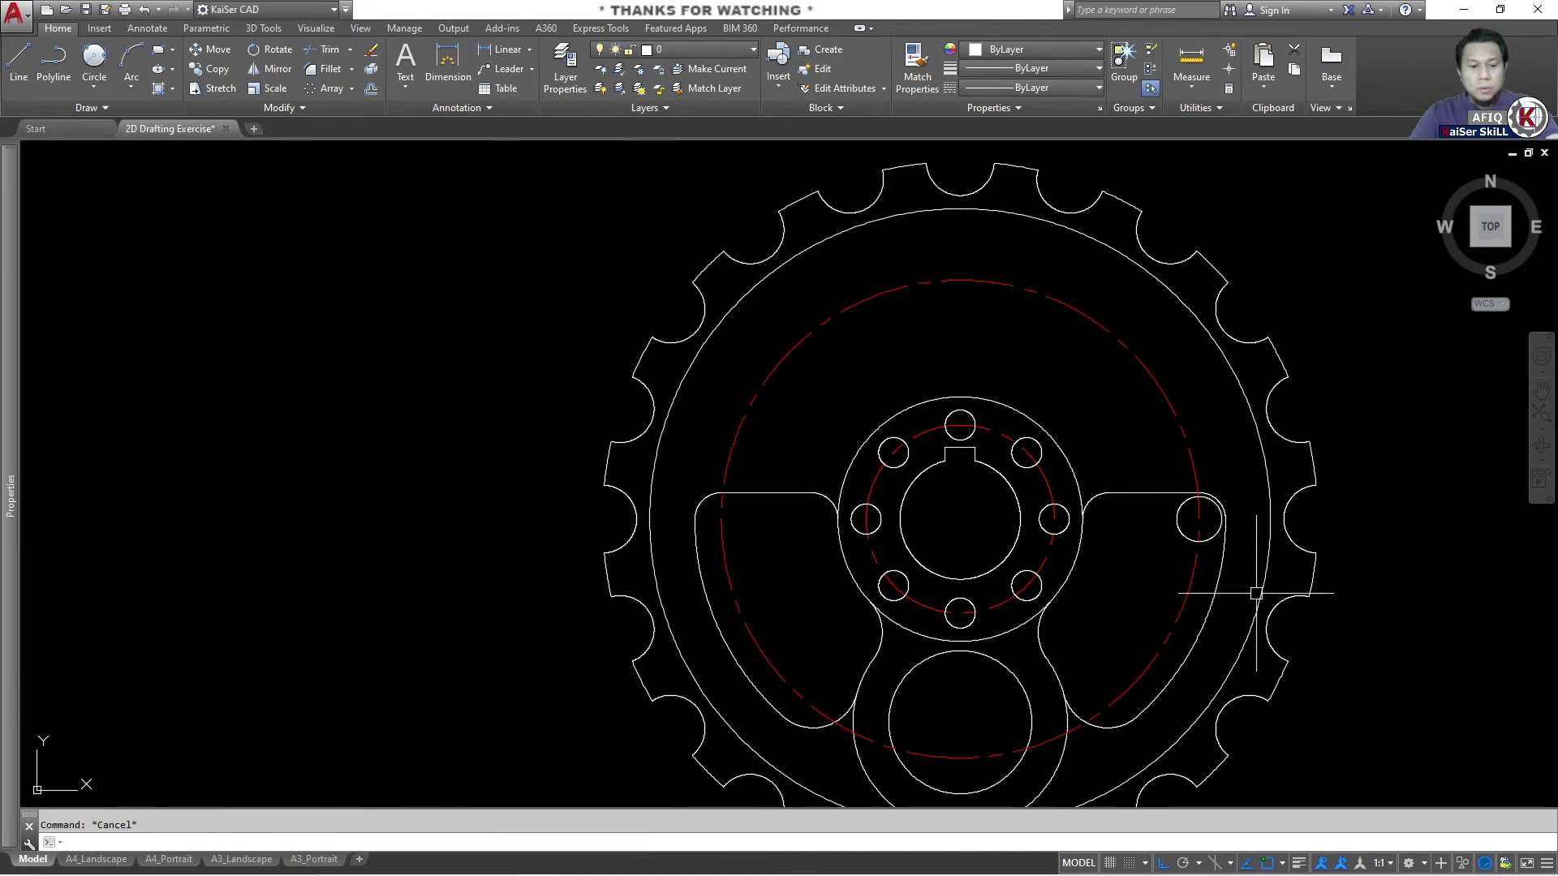
Rotate the small hole 30° about the sprocket centre, then switch to the reference PDF.
key(Return)
click(1189, 539)
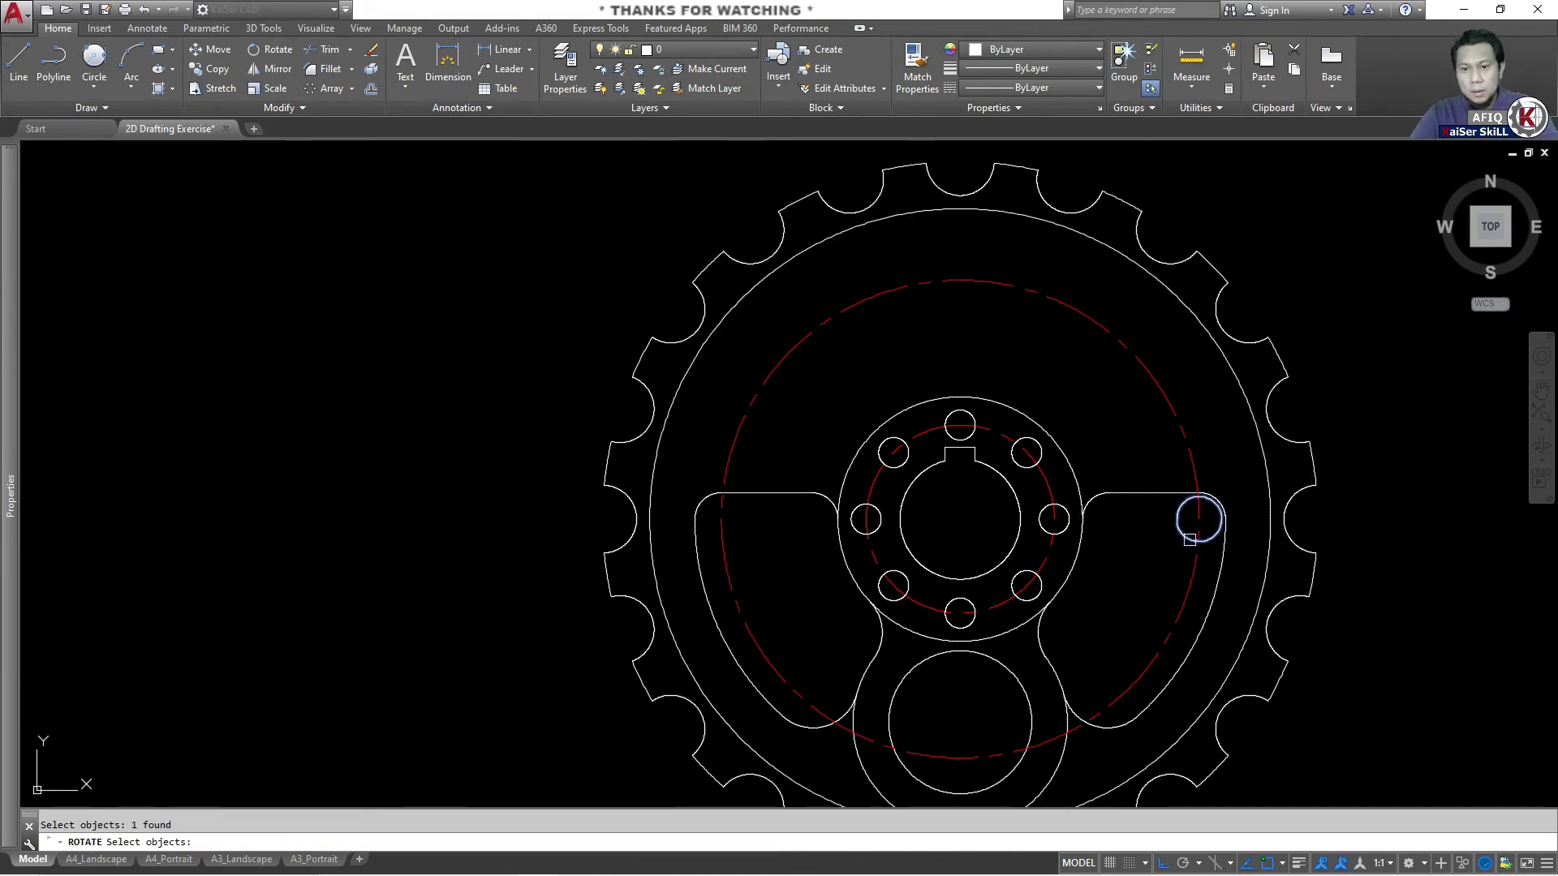
key(Return)
click(1199, 487)
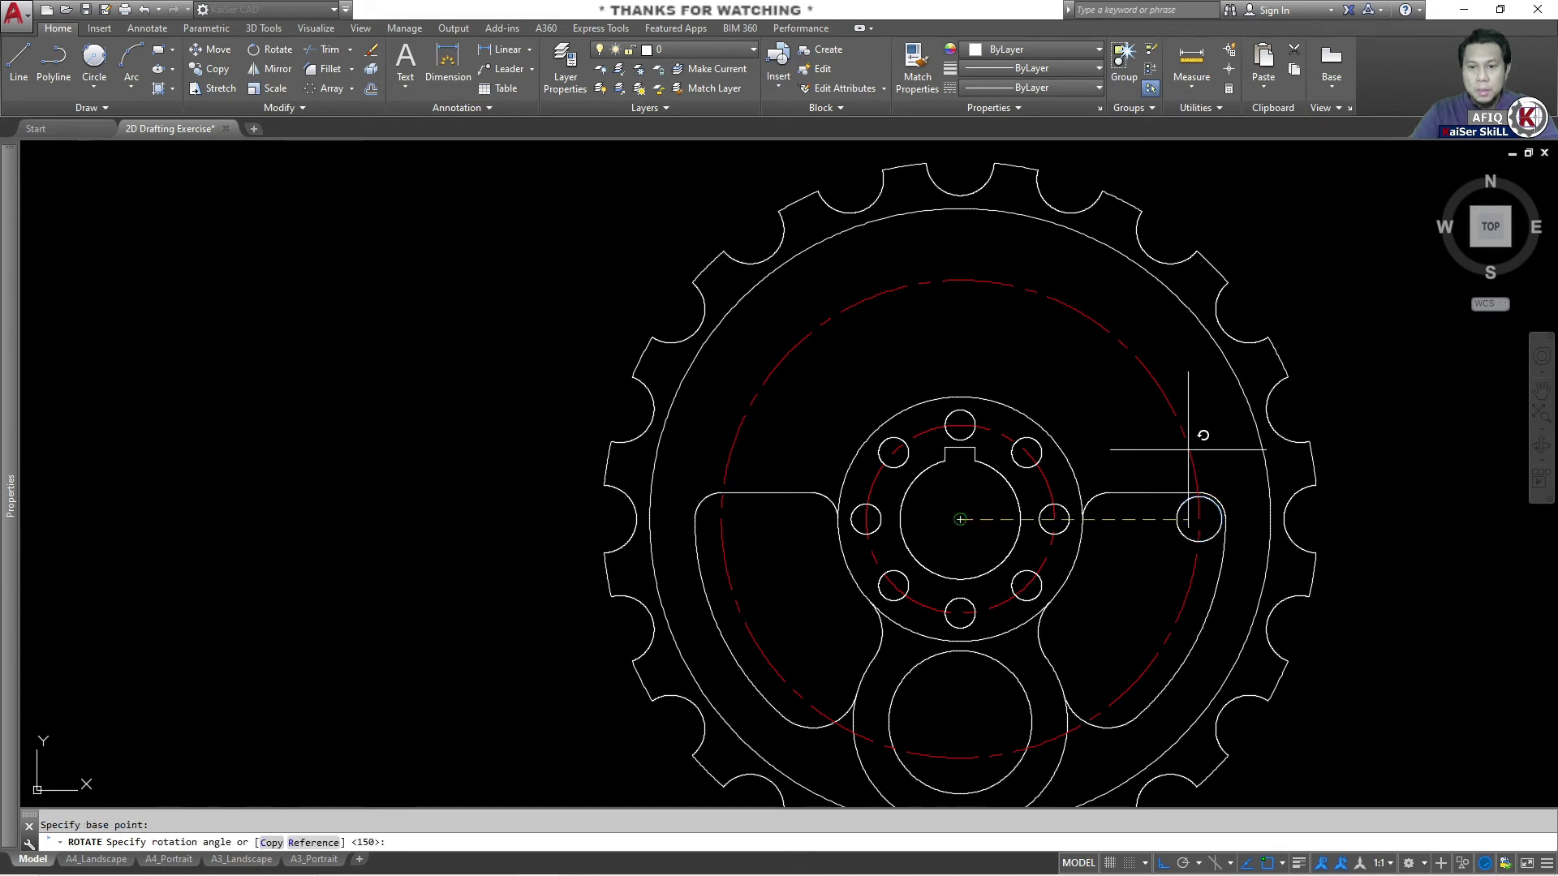
text(30)
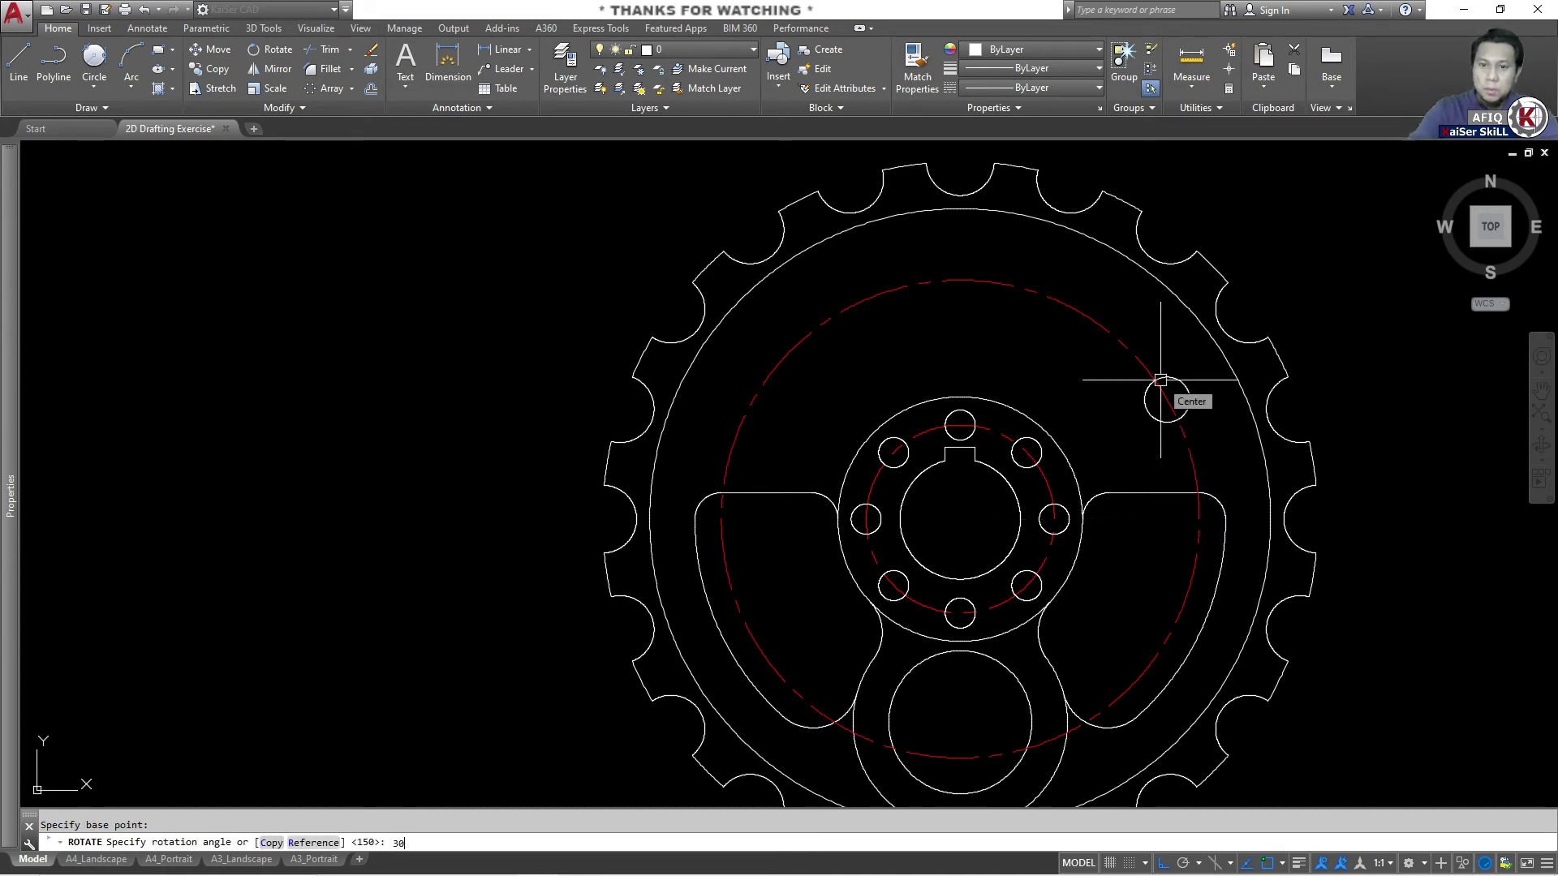
key(Return)
key(Escape)
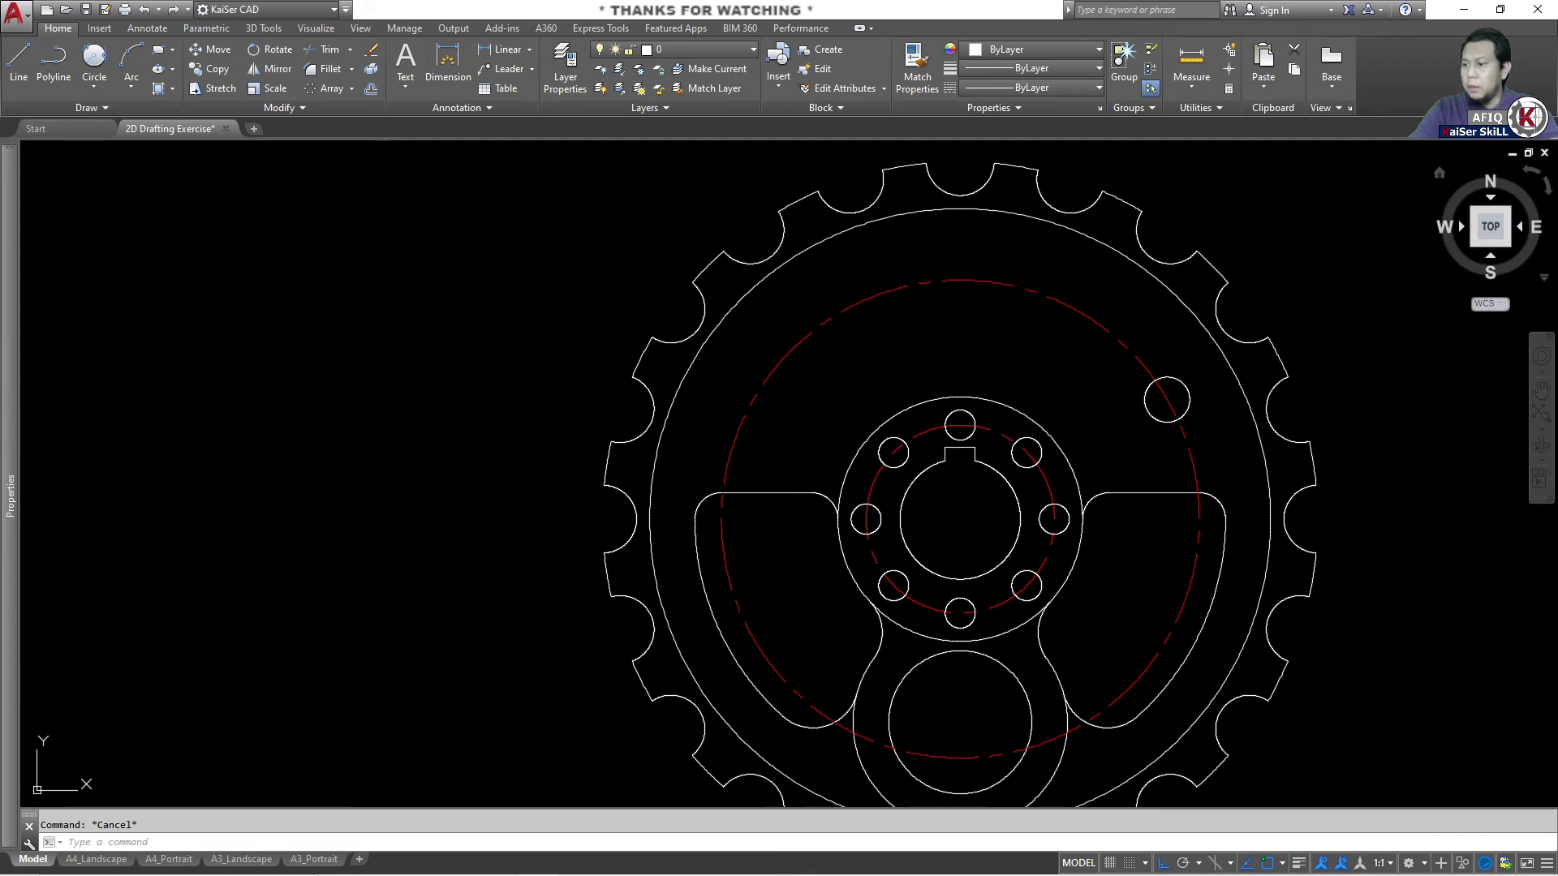
key(alt+Tab)
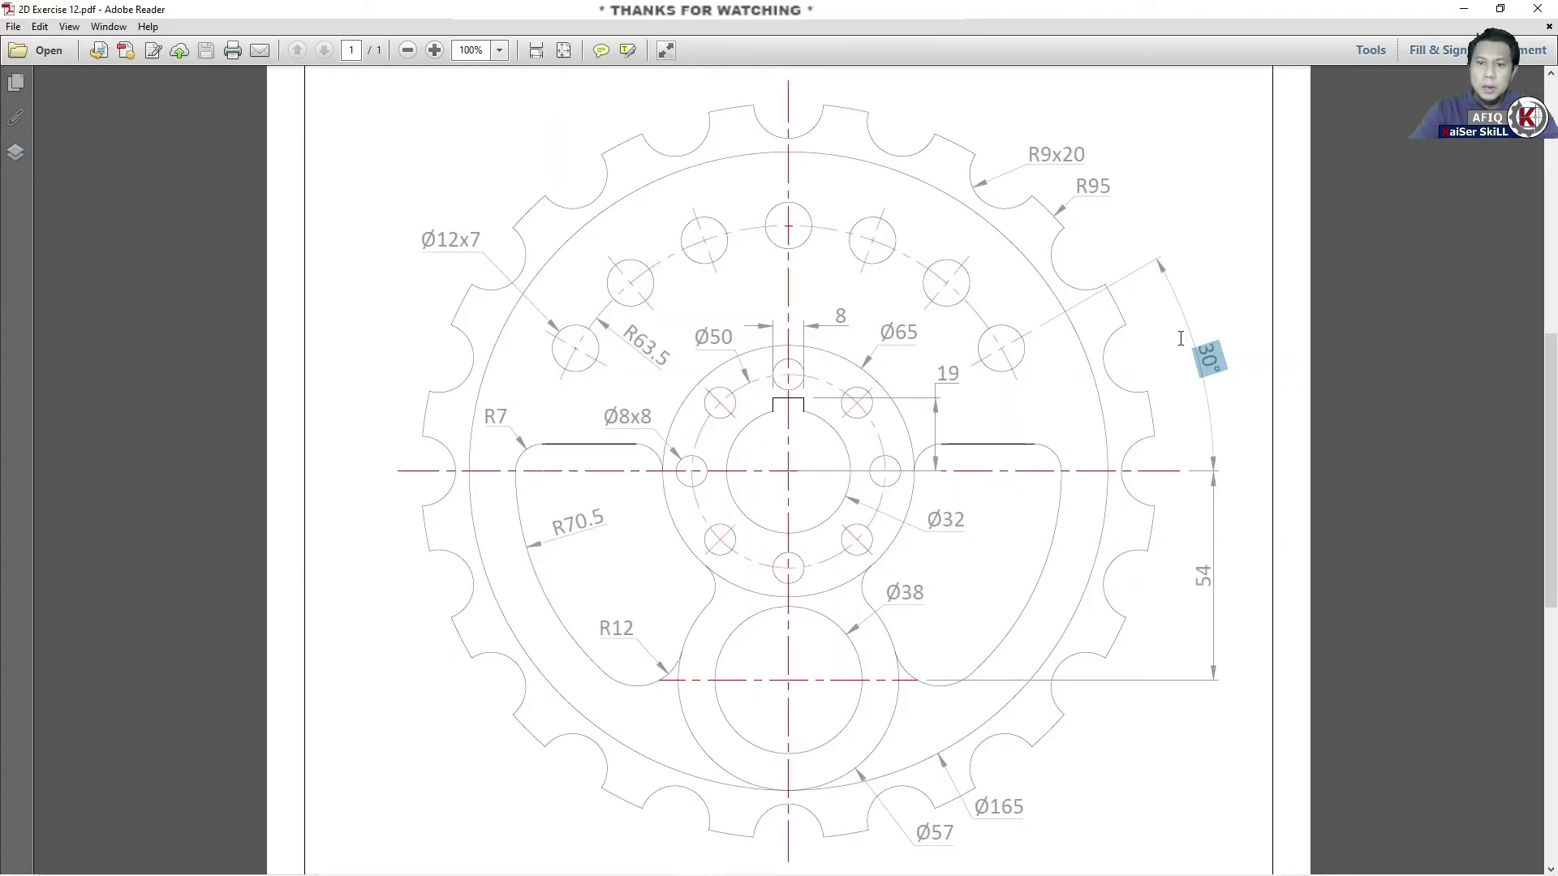
Review the seven Ø12 holes on the reference, clear the selection and minimise Adobe Reader.
drag(1180, 338, 1216, 346)
click(1184, 361)
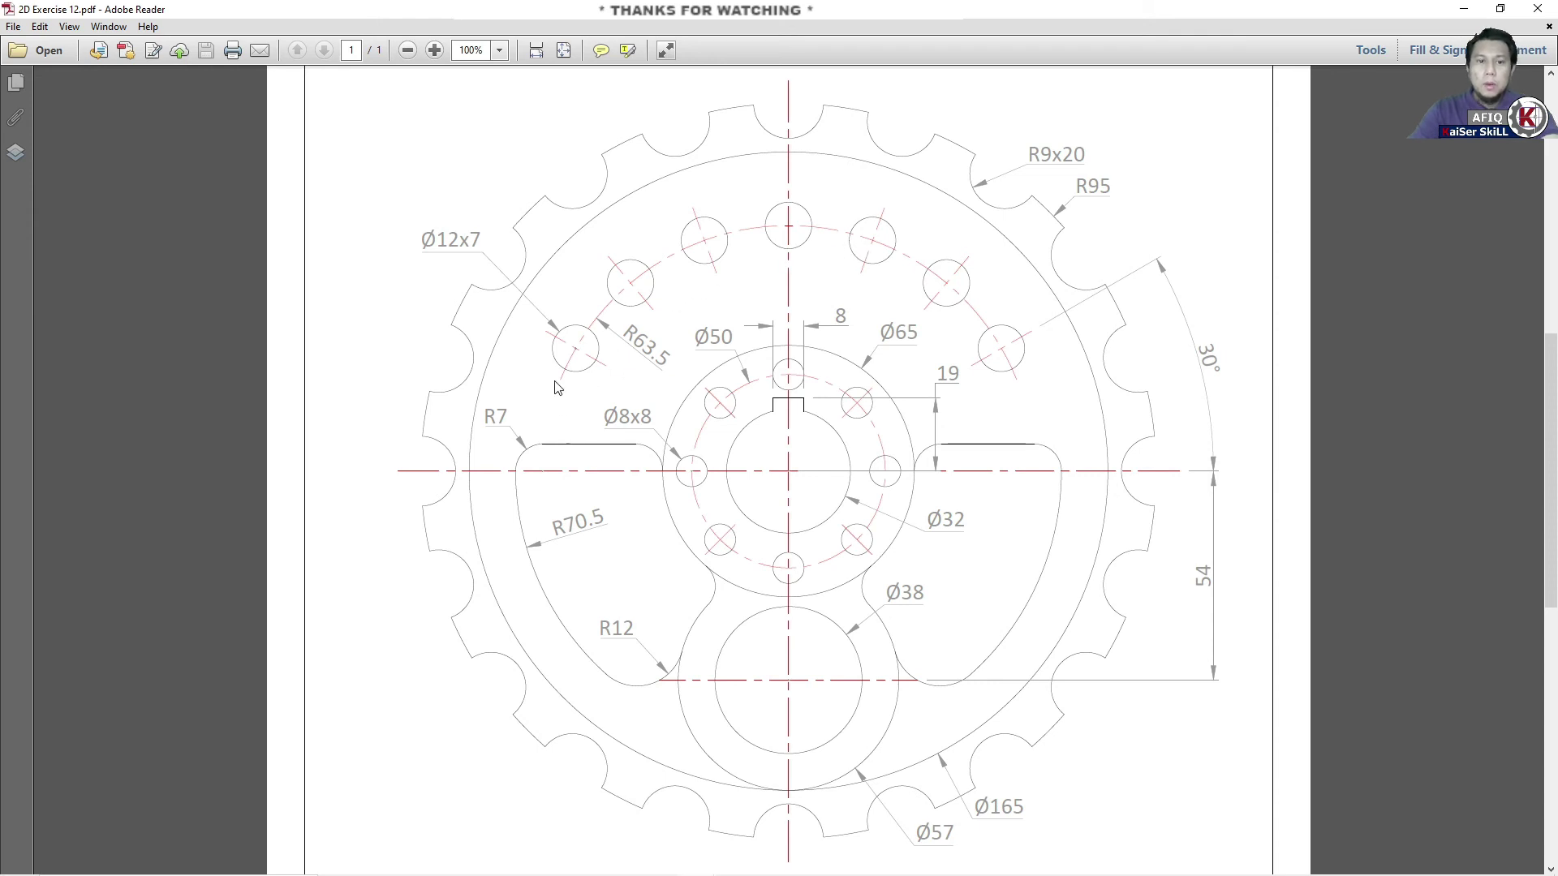
click(1463, 8)
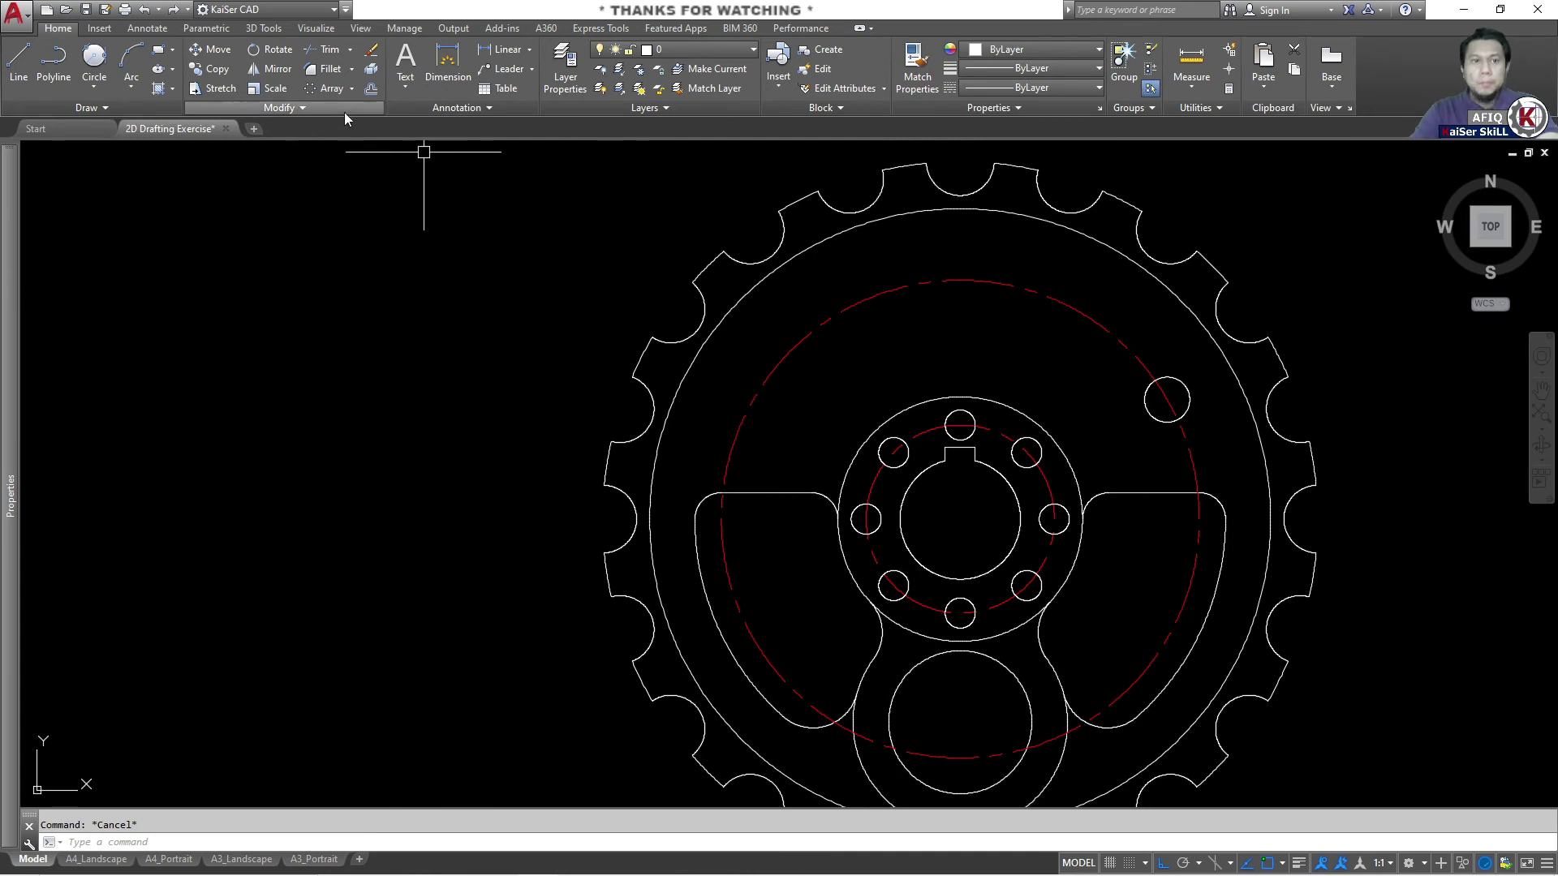
Polar-array the small hole about the sprocket centre with 7 items.
click(320, 89)
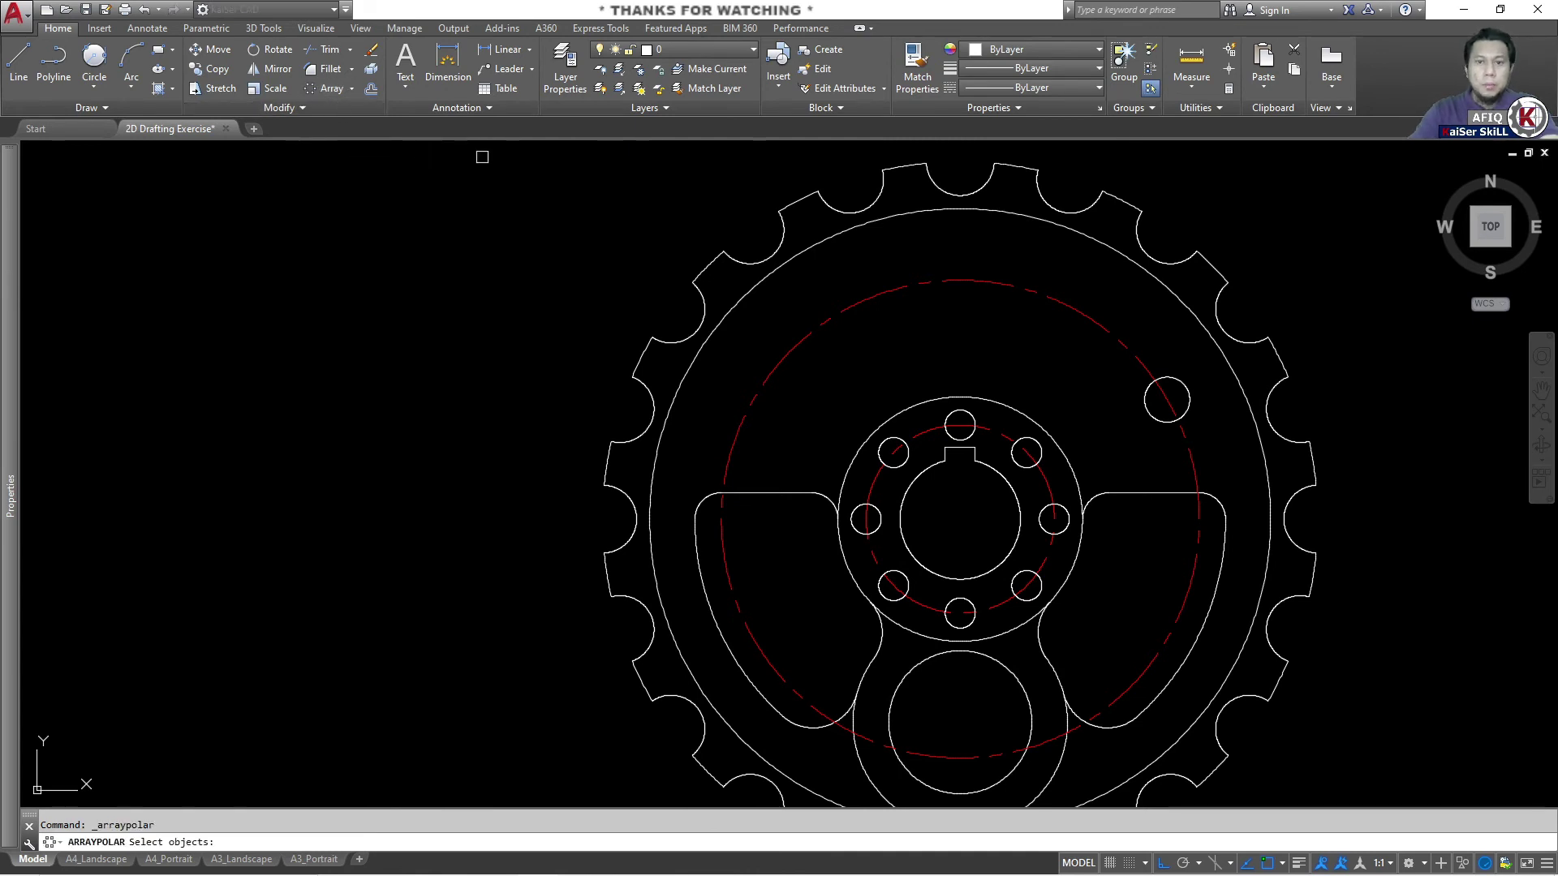
click(1144, 401)
key(Return)
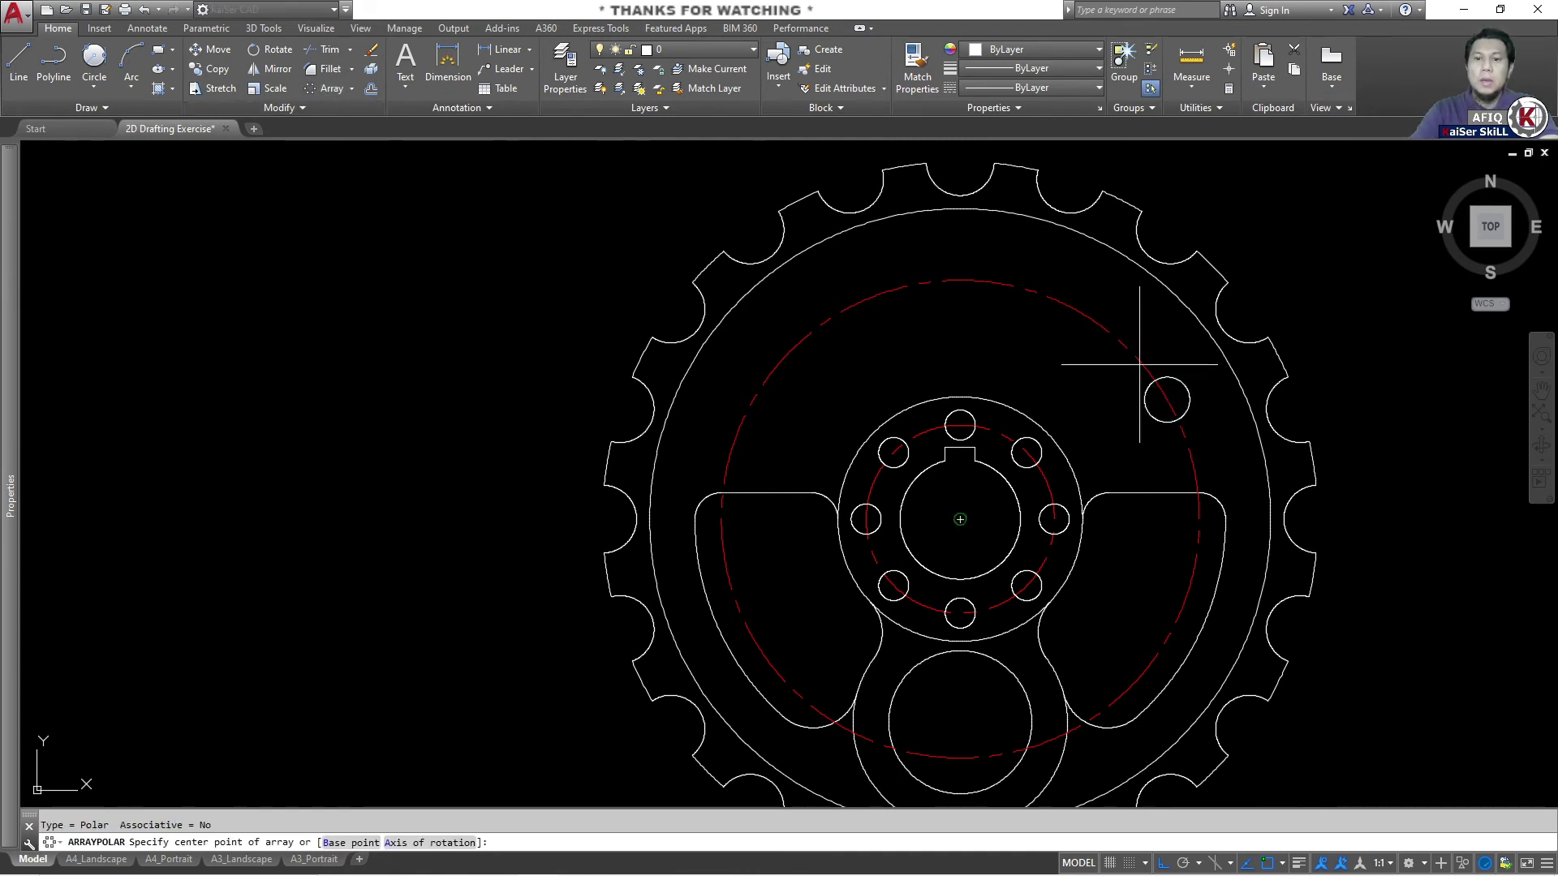
click(1139, 364)
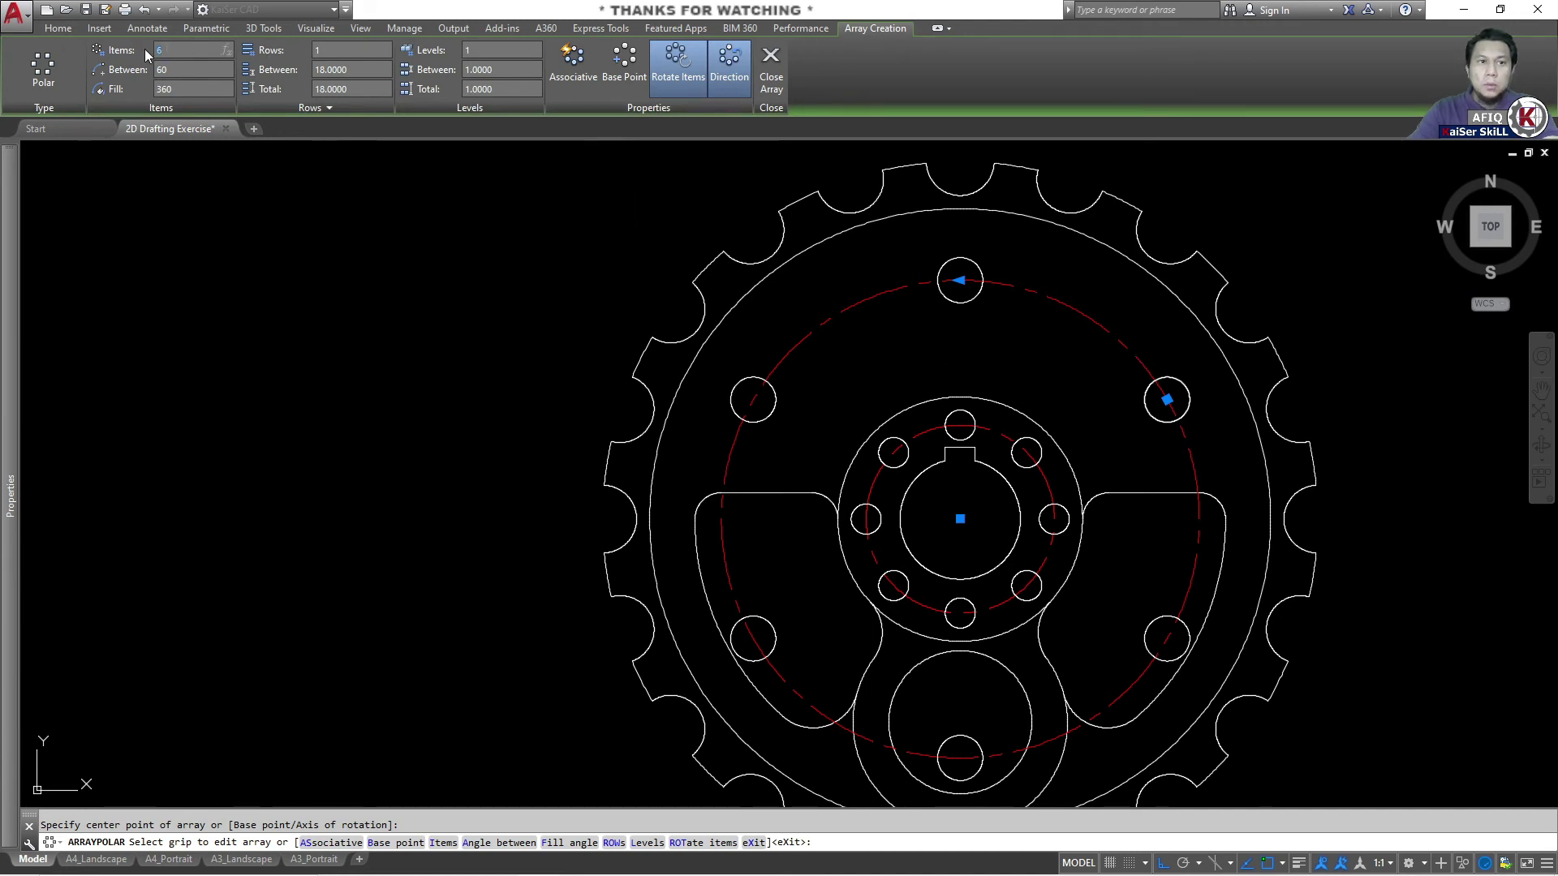
text(7)
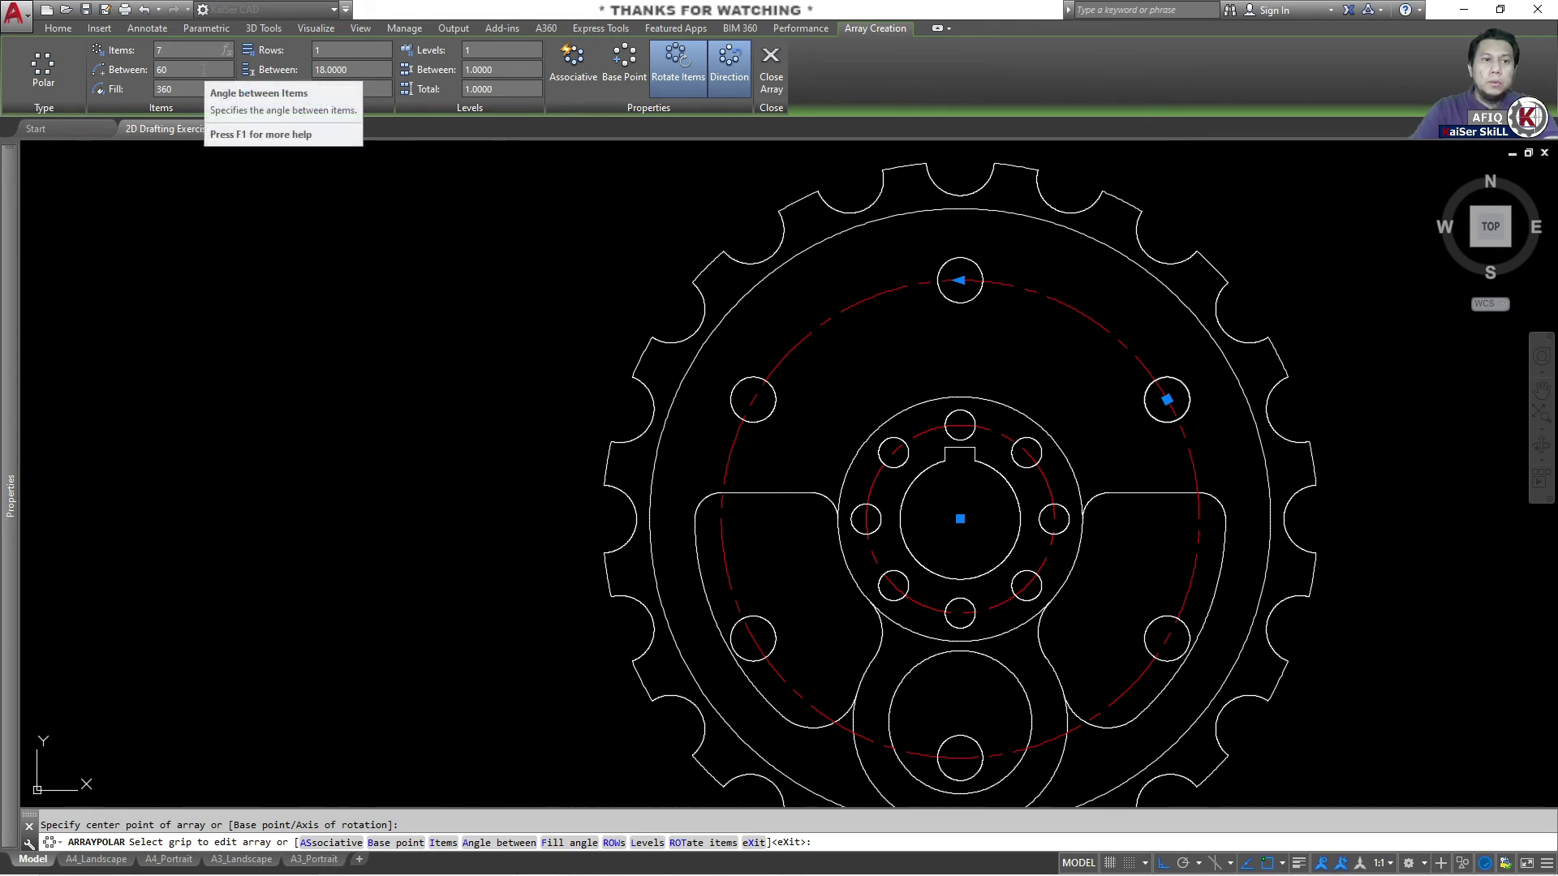
key(Return)
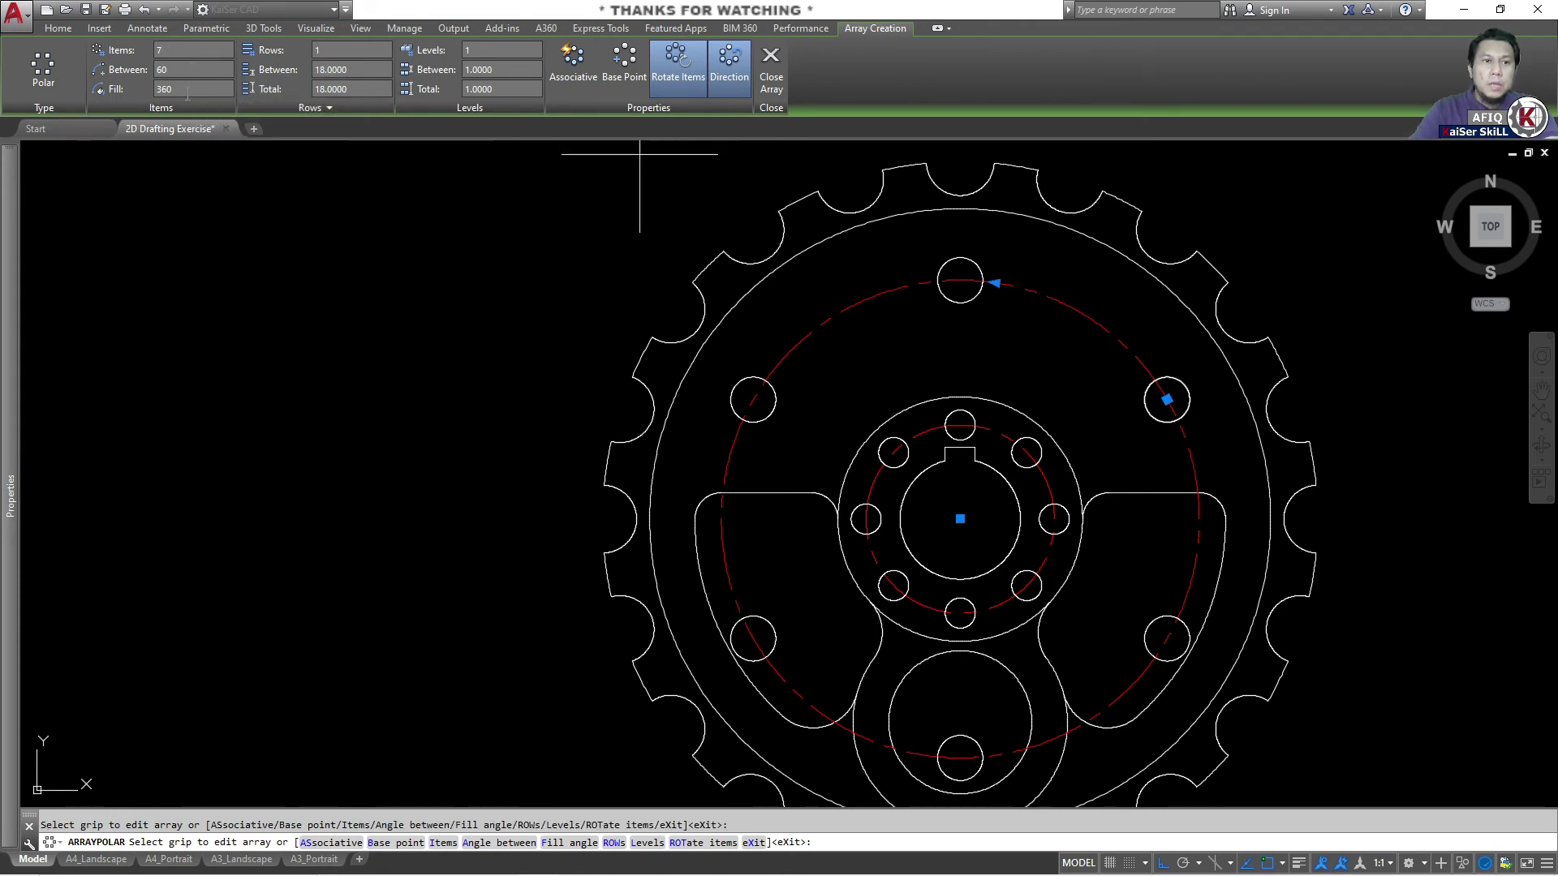
click(155, 90)
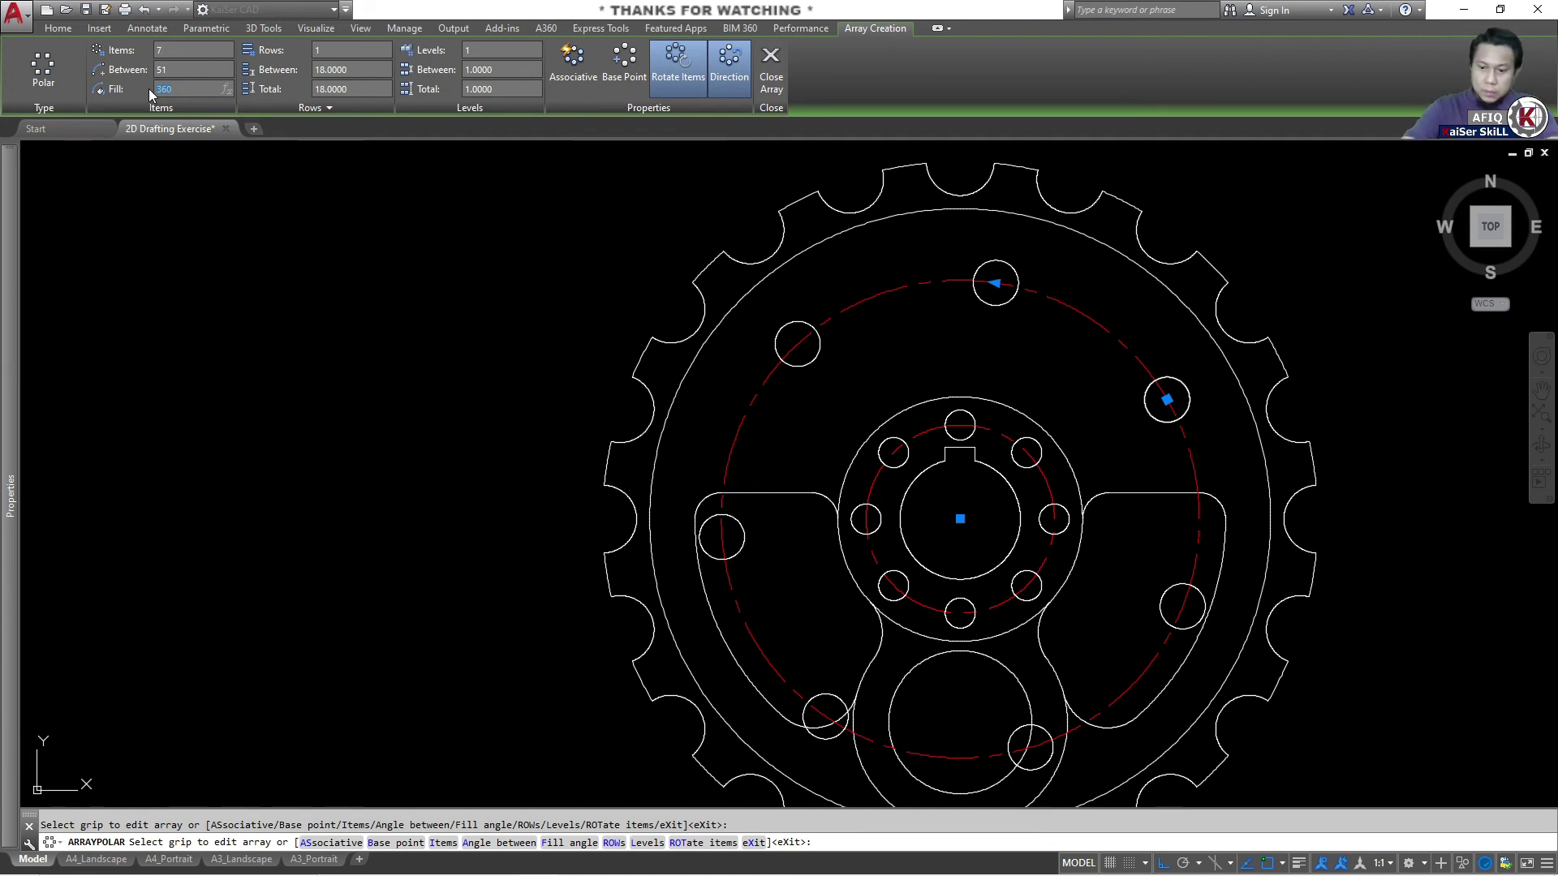
text(180)
text(-30-30)
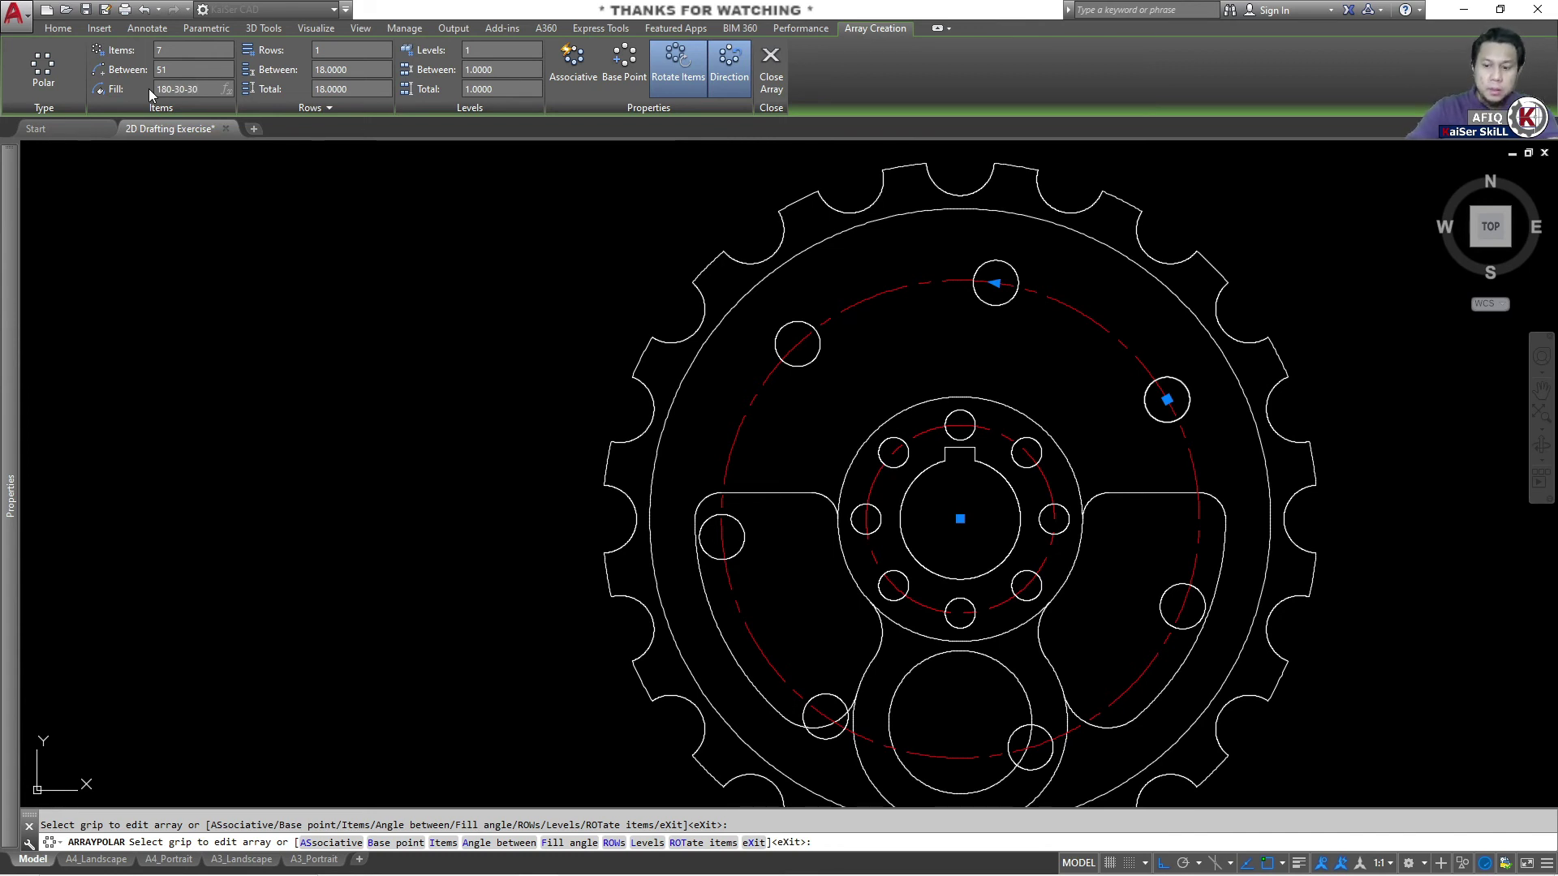
key(Return)
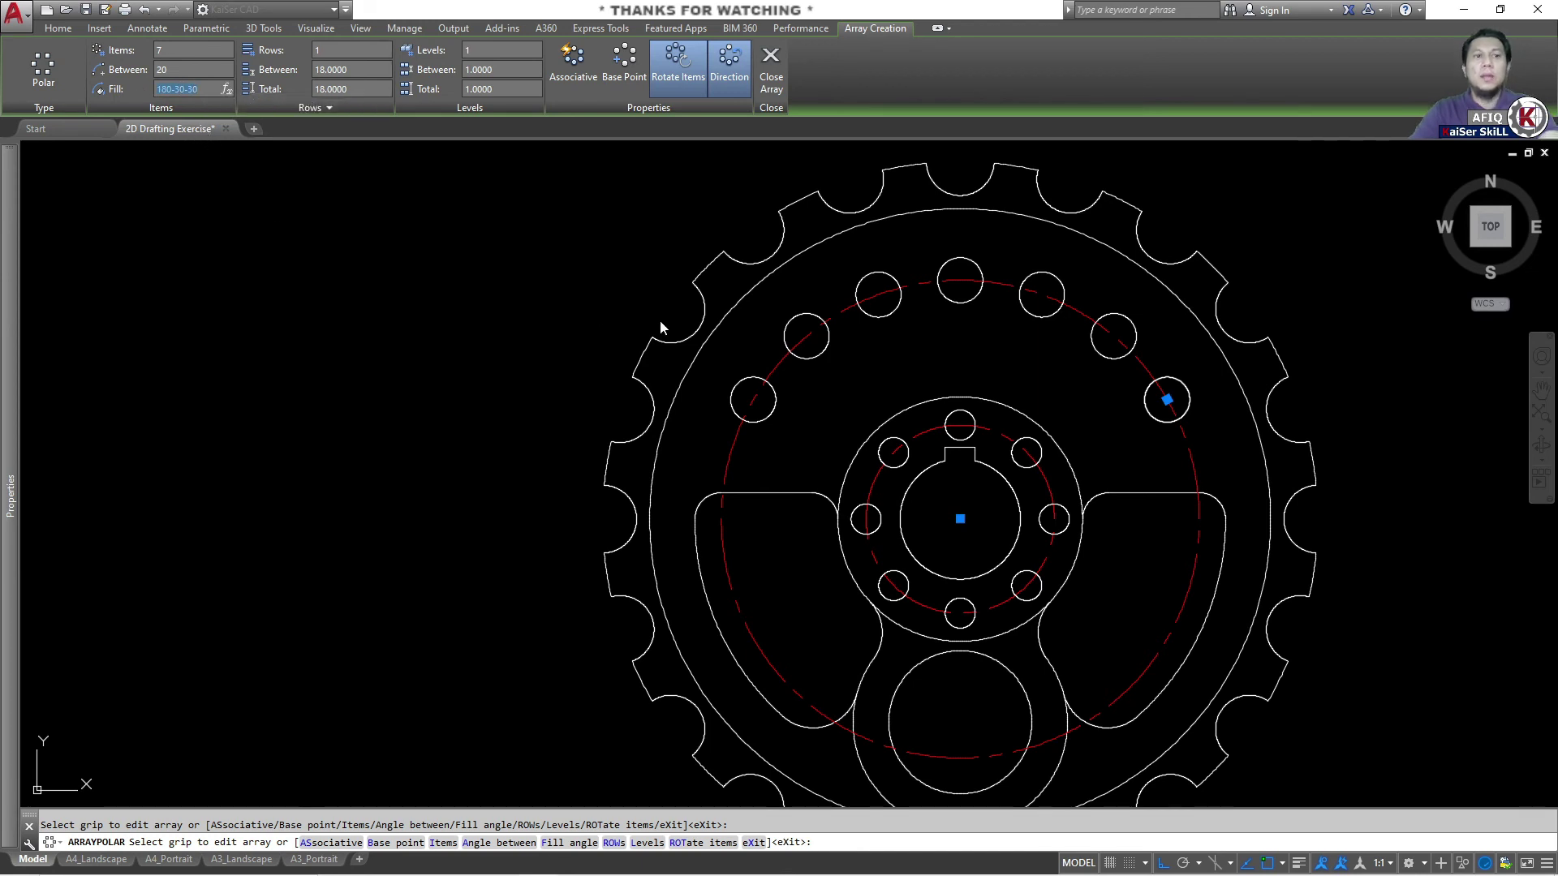
click(205, 94)
click(215, 75)
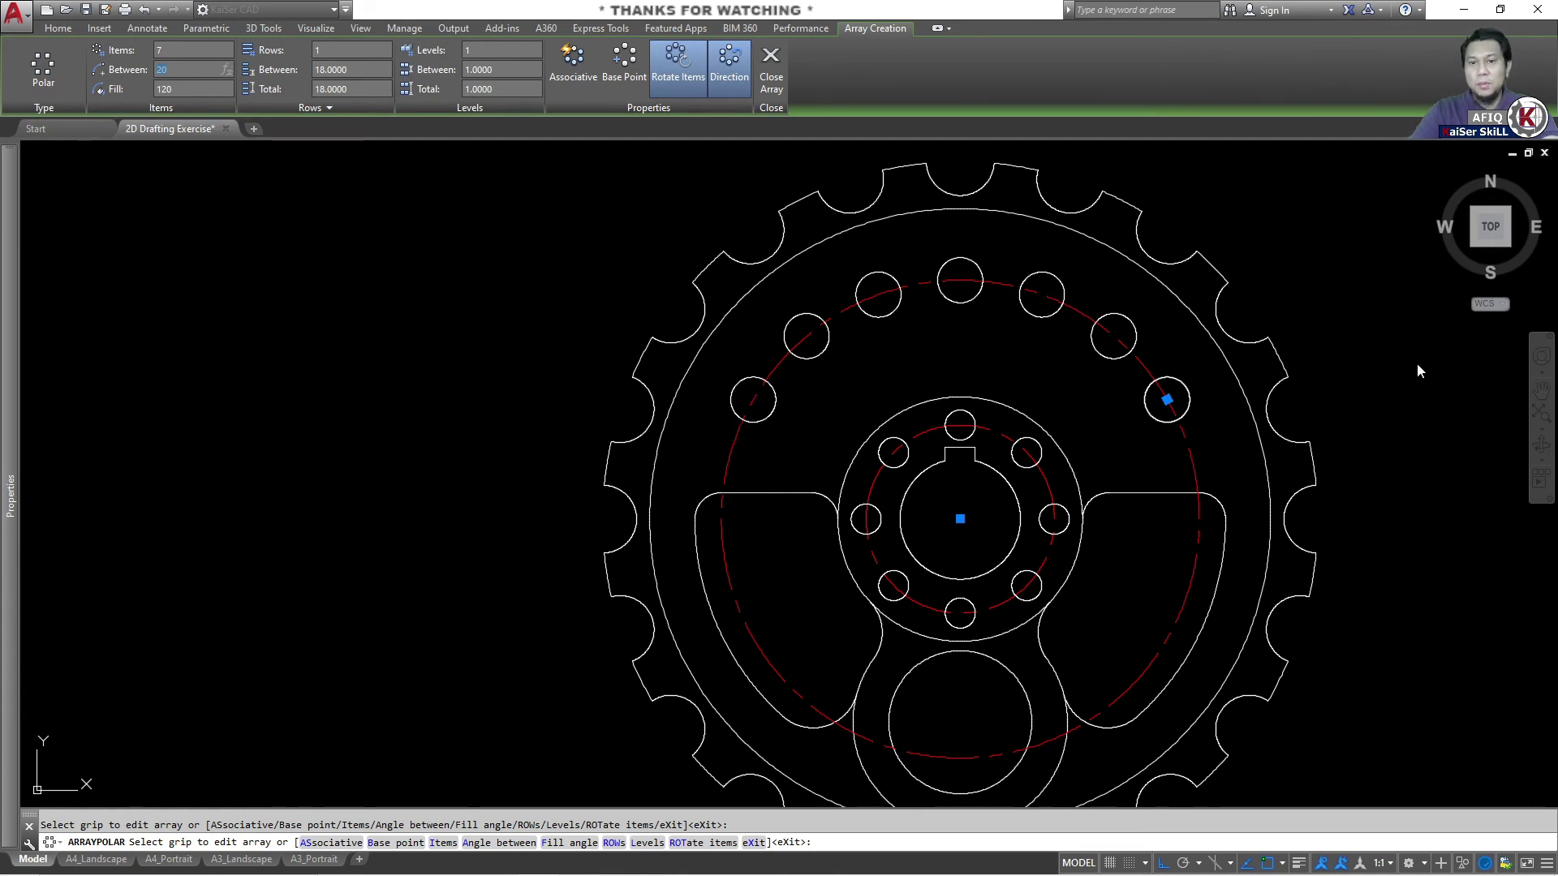
key(Return)
click(639, 154)
Trim the red centre-line circle at both sides and erase the leftover bottom arc.
key(Escape)
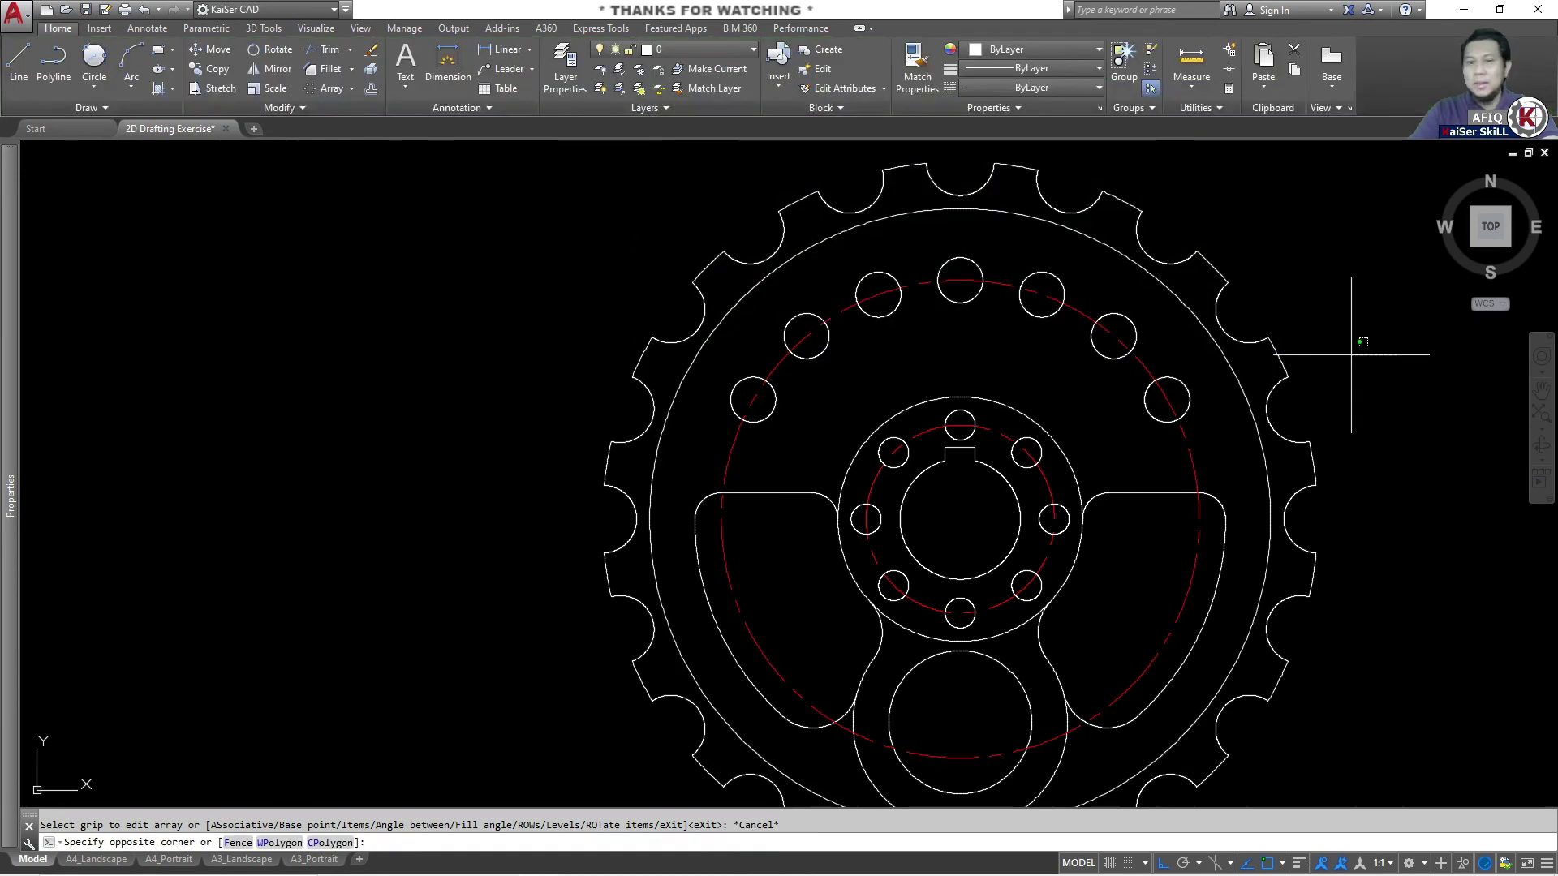
middle_click(1087, 373)
middle_click(1087, 373)
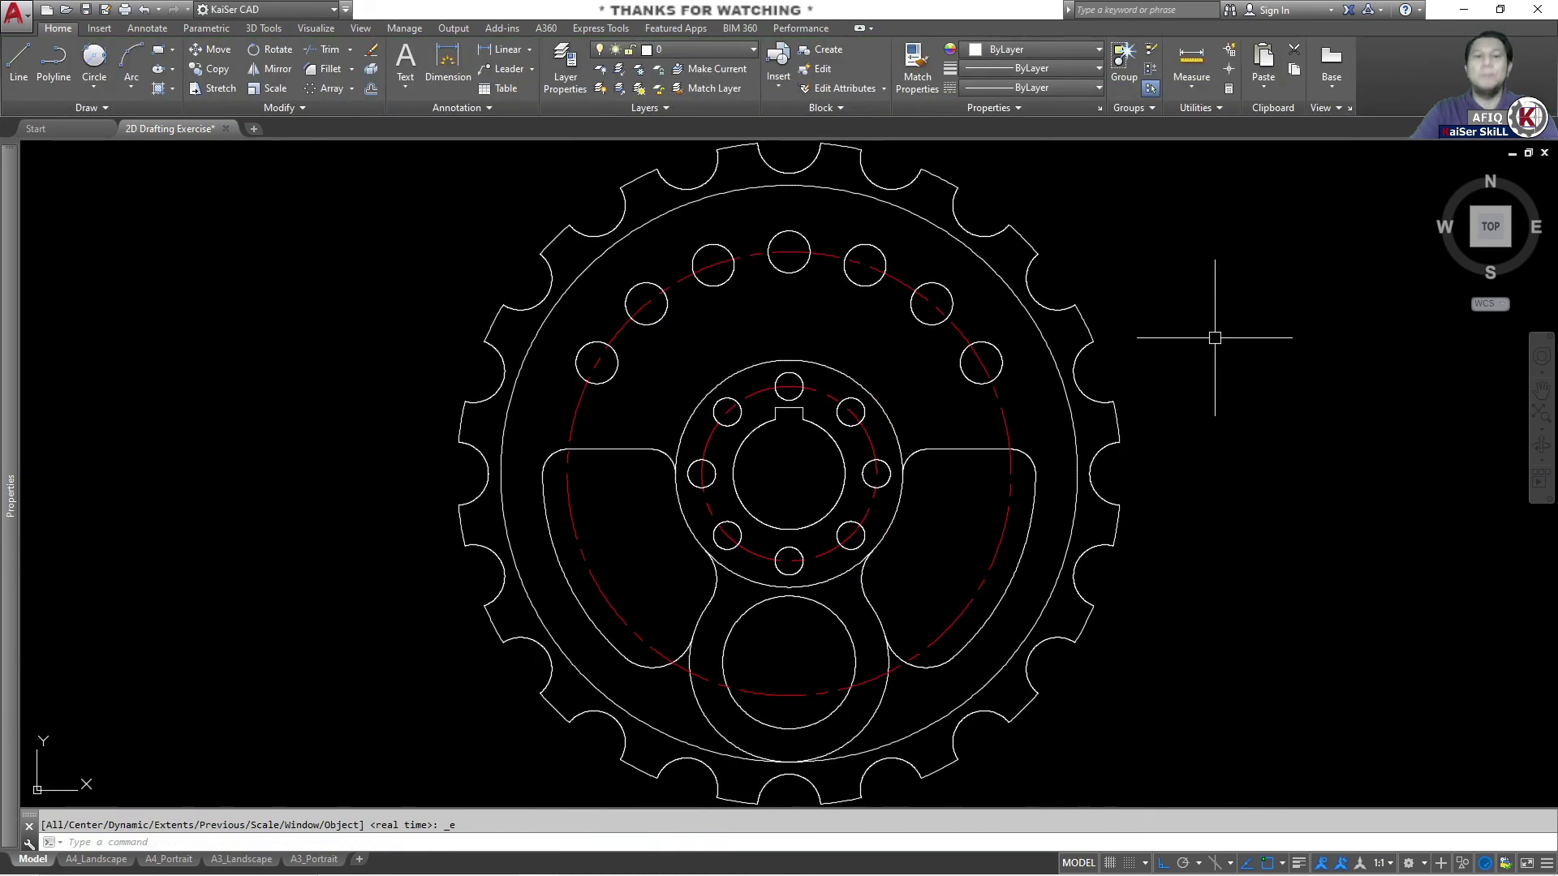
scroll(999, 380, up, 2)
text(tr)
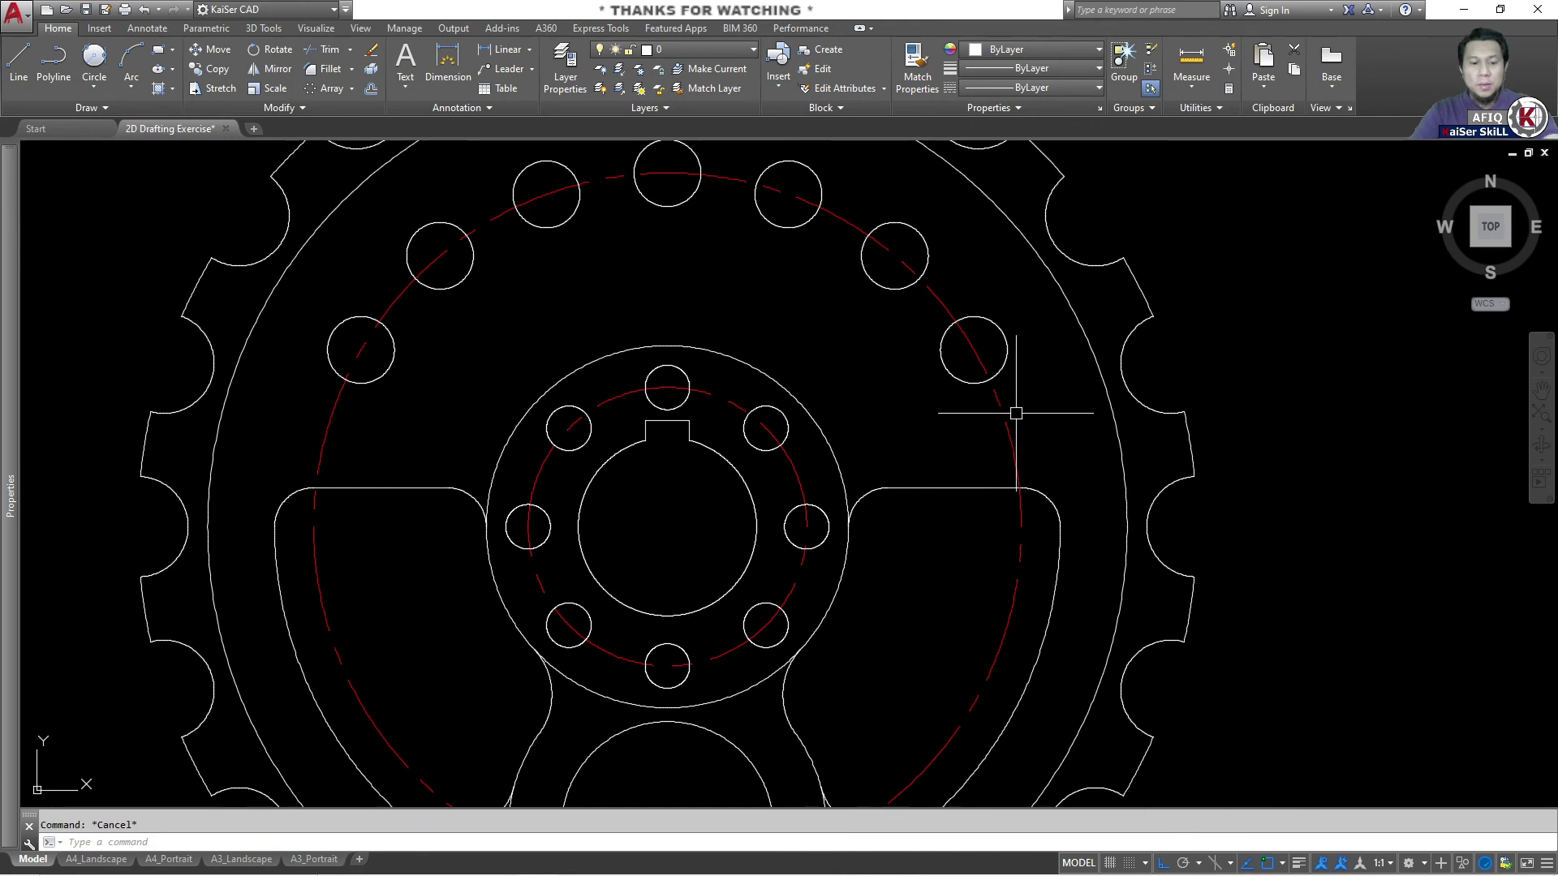
key(Return)
click(1030, 411)
click(390, 439)
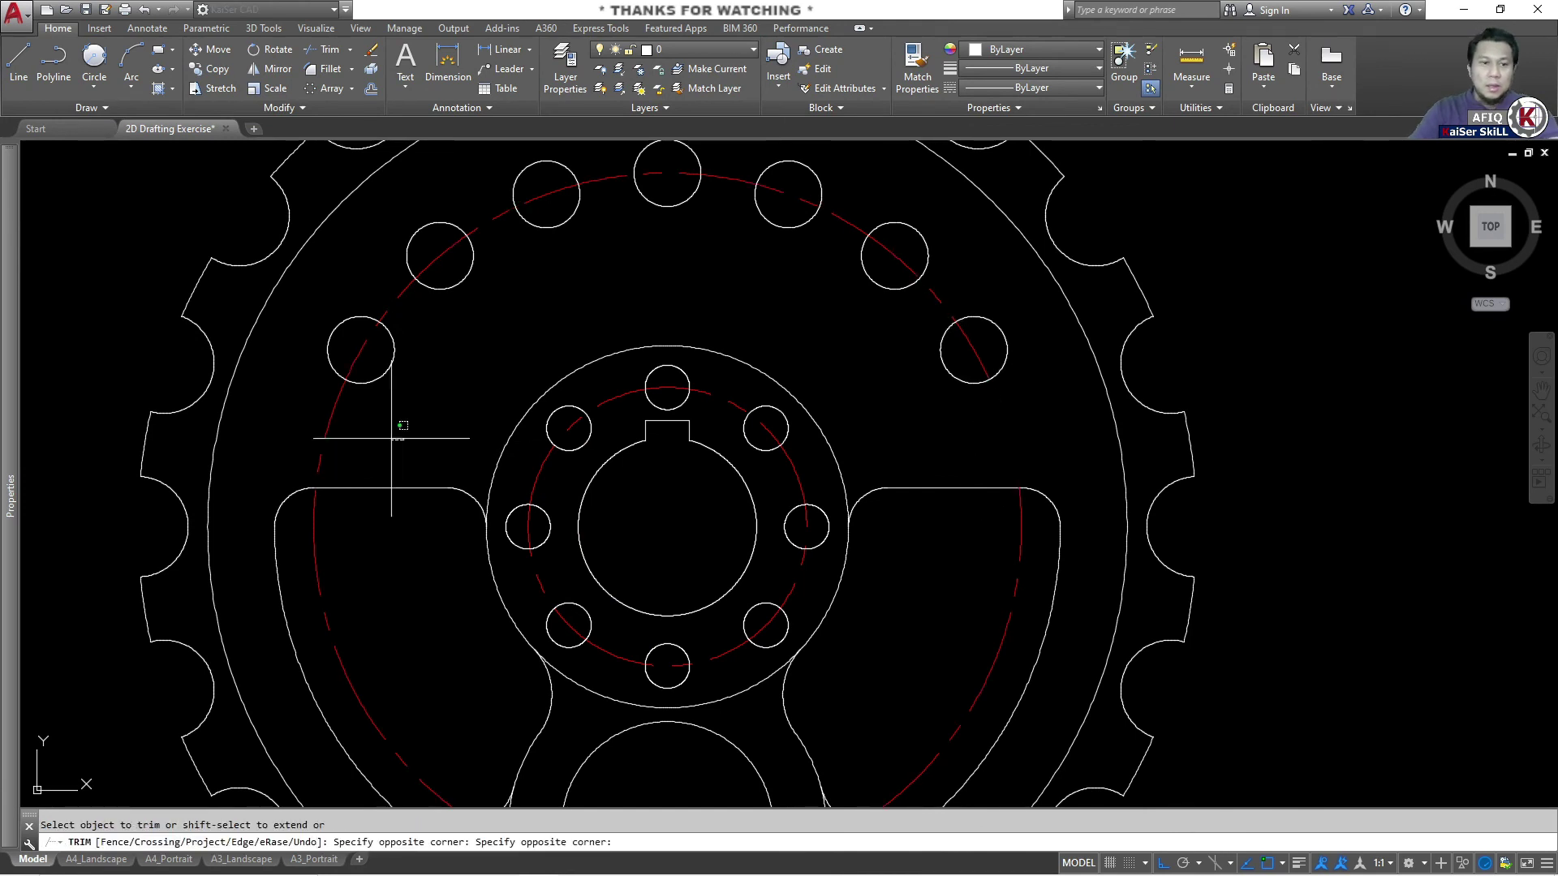
click(337, 438)
key(Escape)
click(1008, 619)
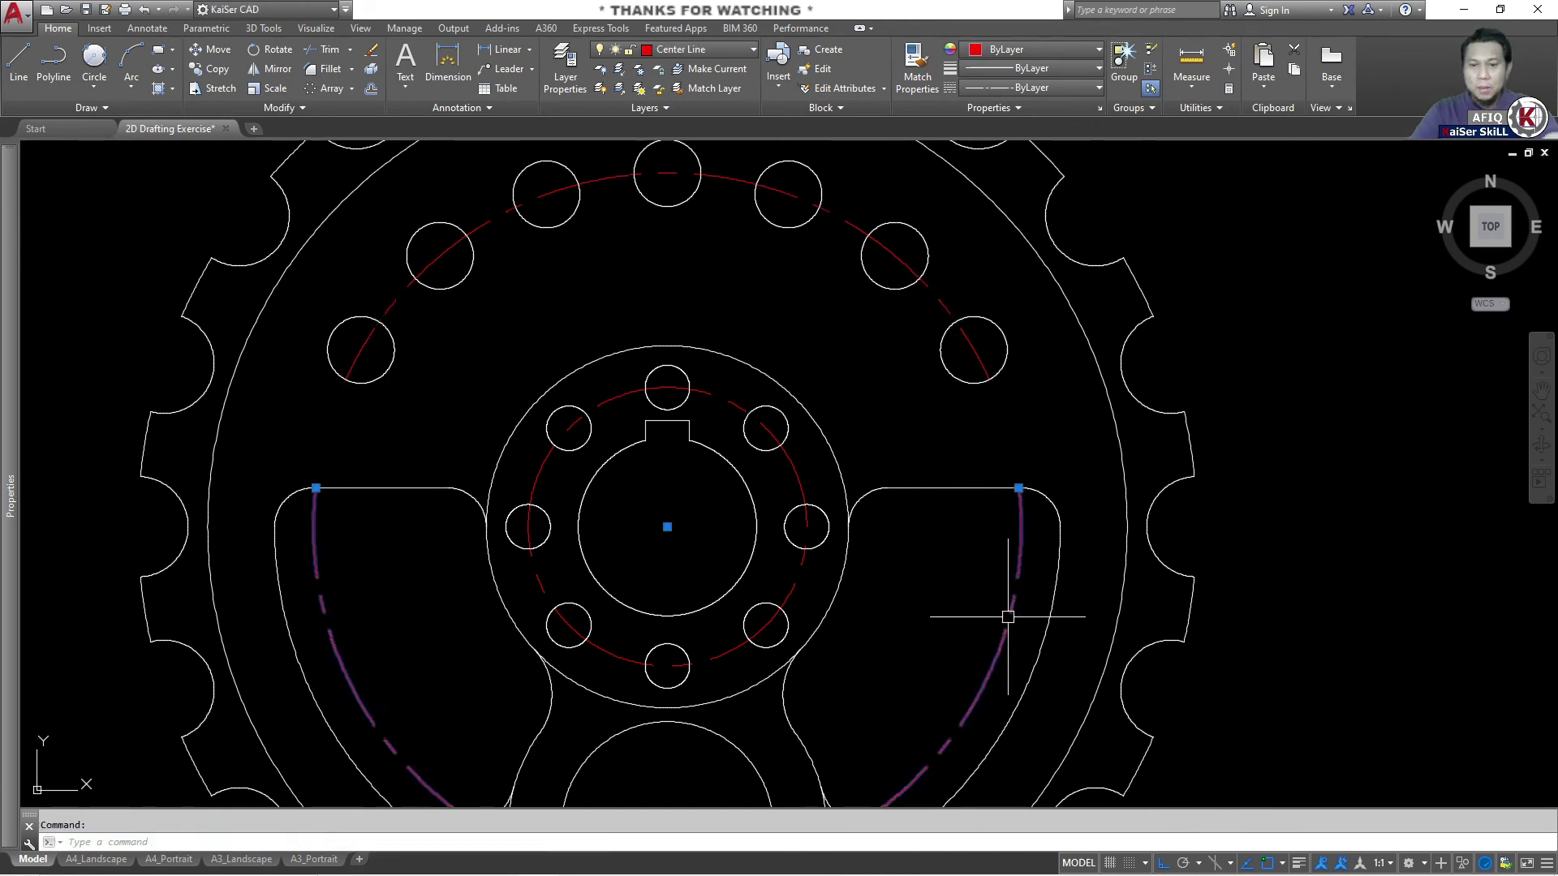
key(Delete)
Grip-lengthen both ends of the upper red arc (values 2.5 and 25) past the end holes.
click(970, 348)
mouse_move(988, 380)
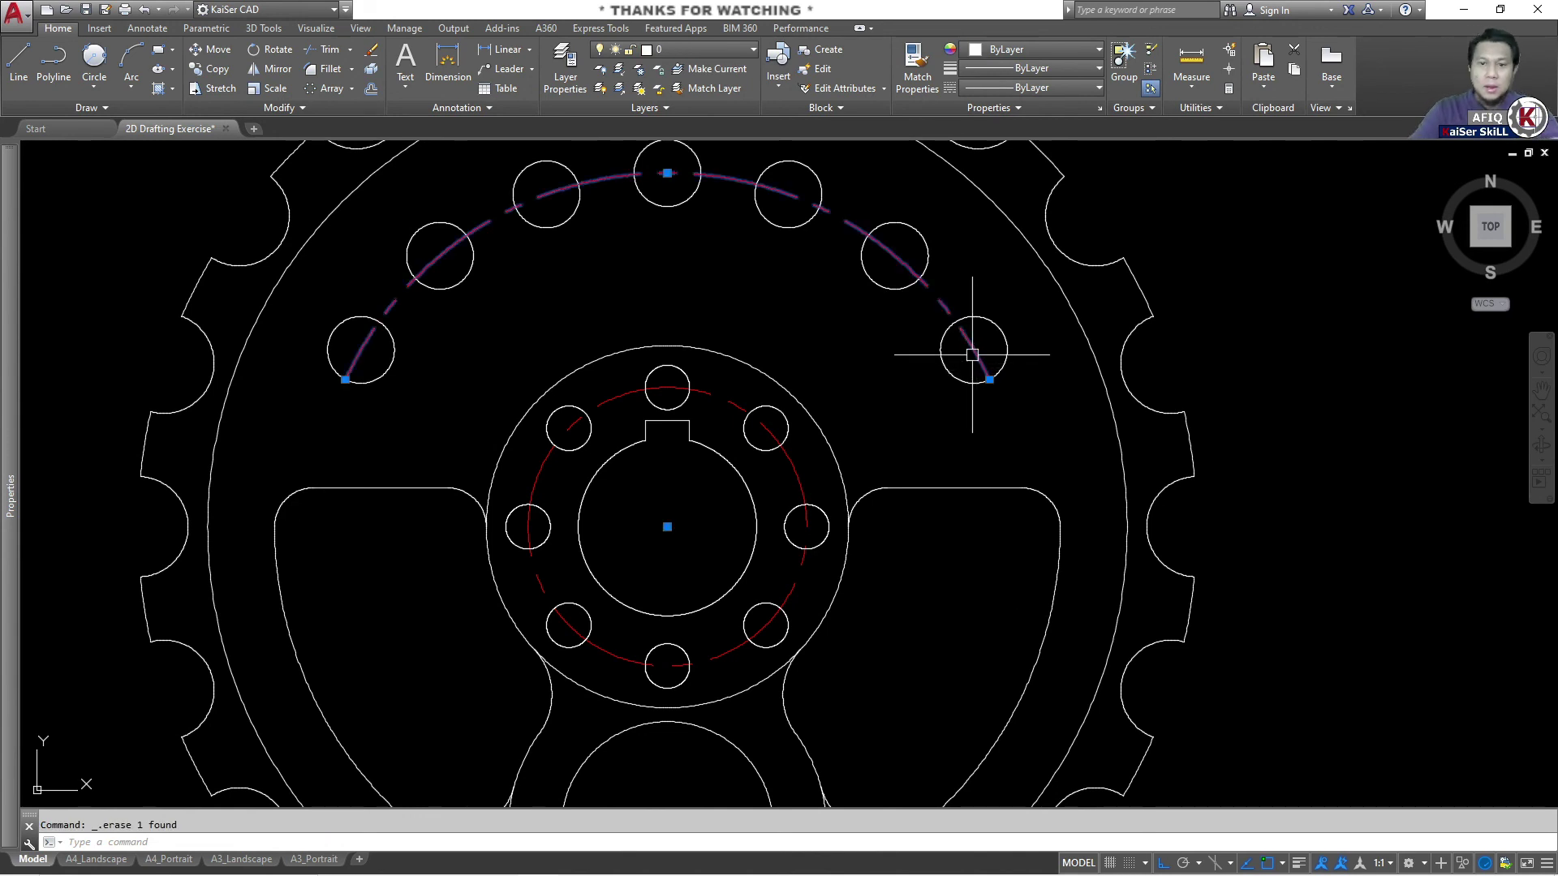
click(1048, 424)
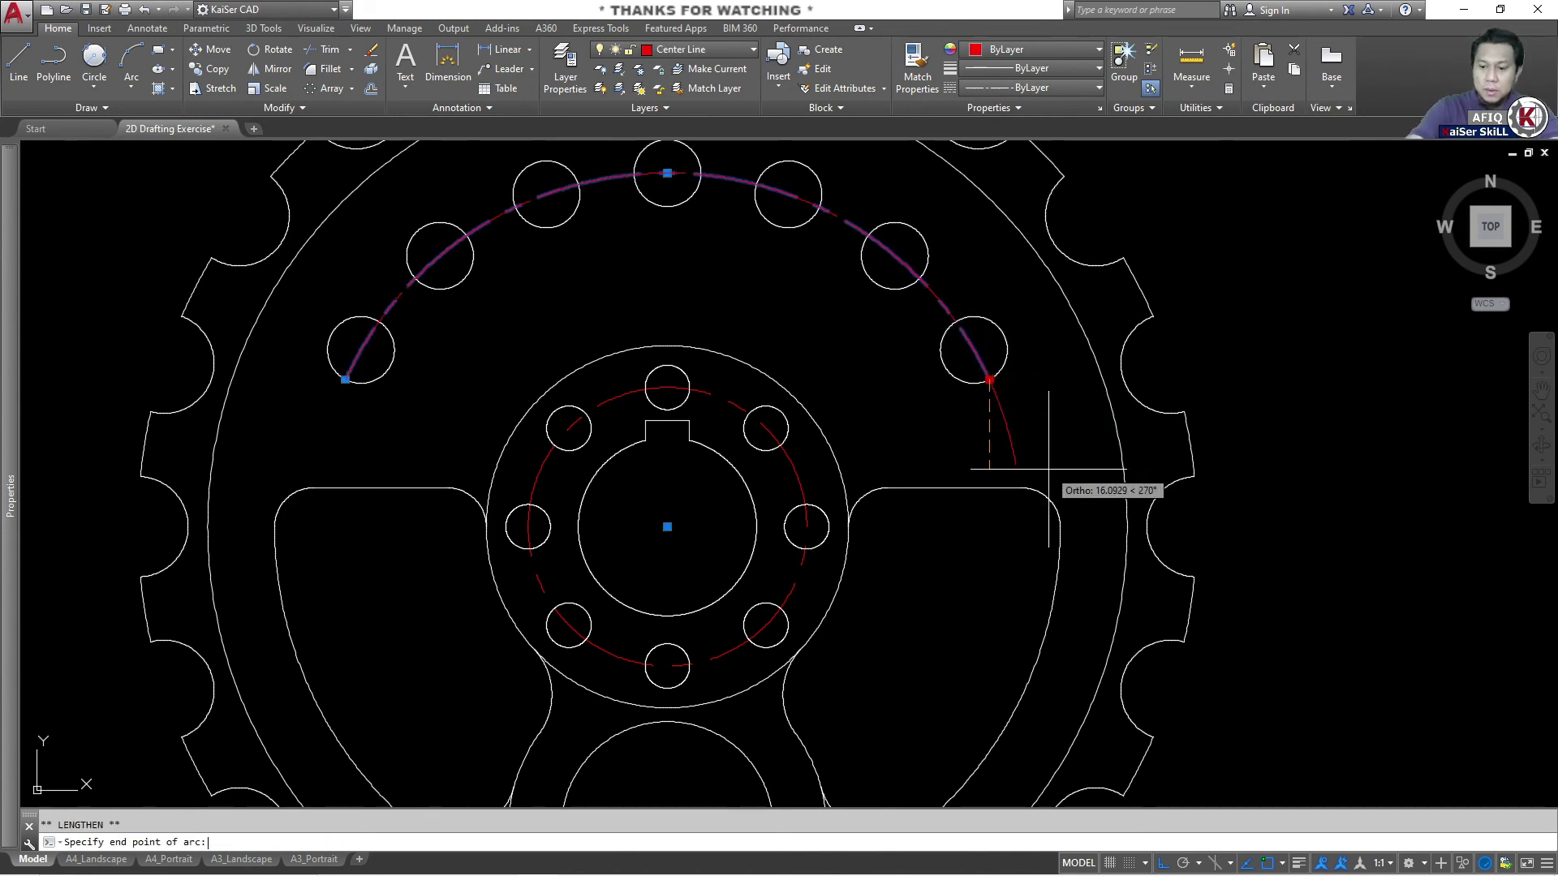
text(2.5)
key(Return)
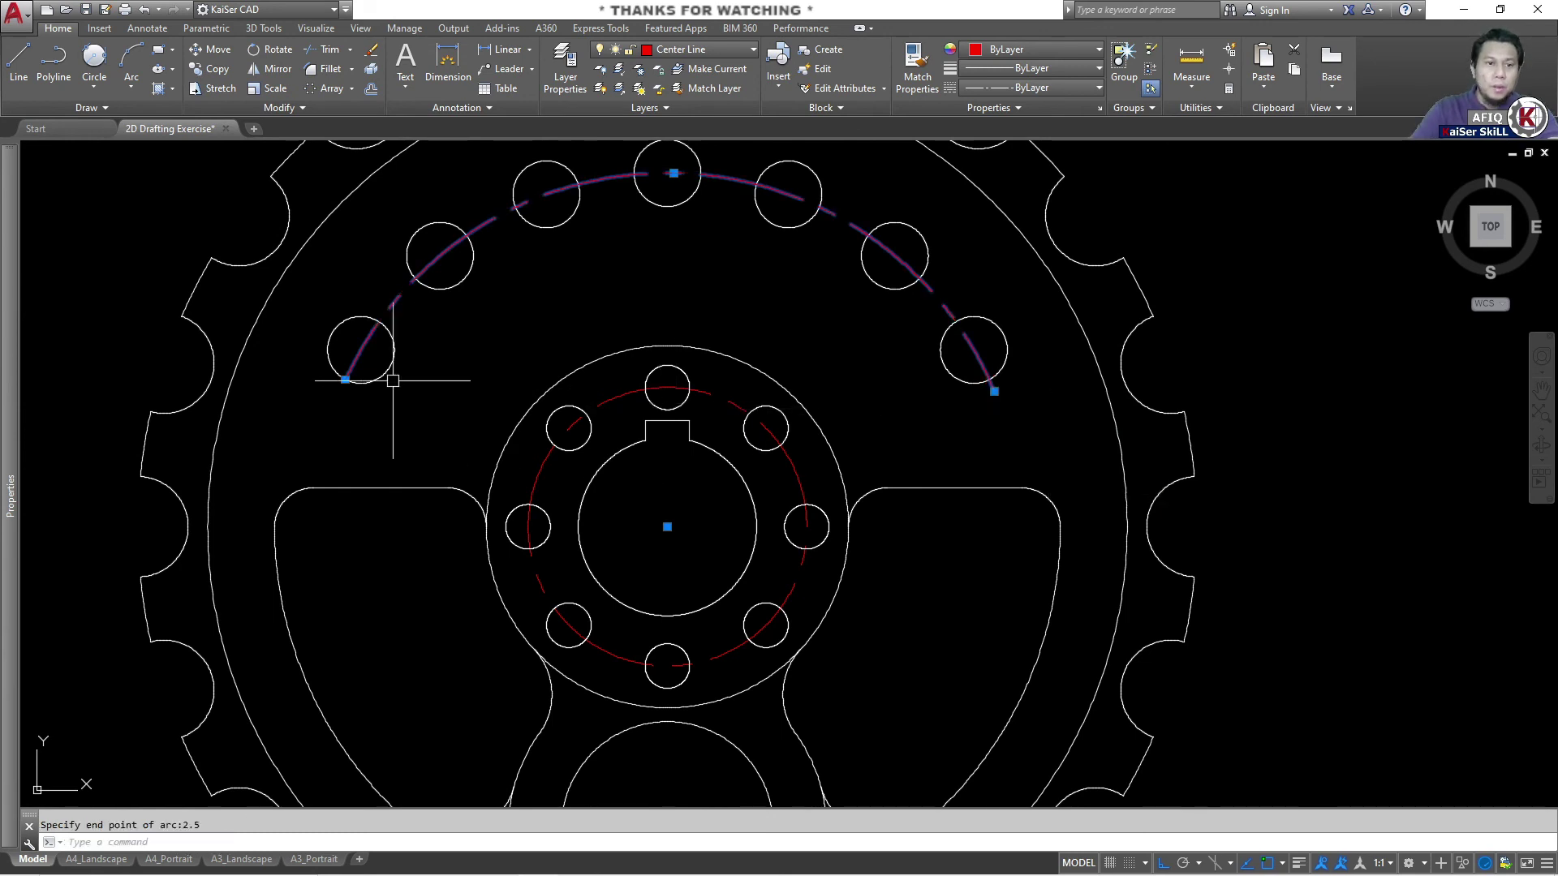
mouse_move(346, 380)
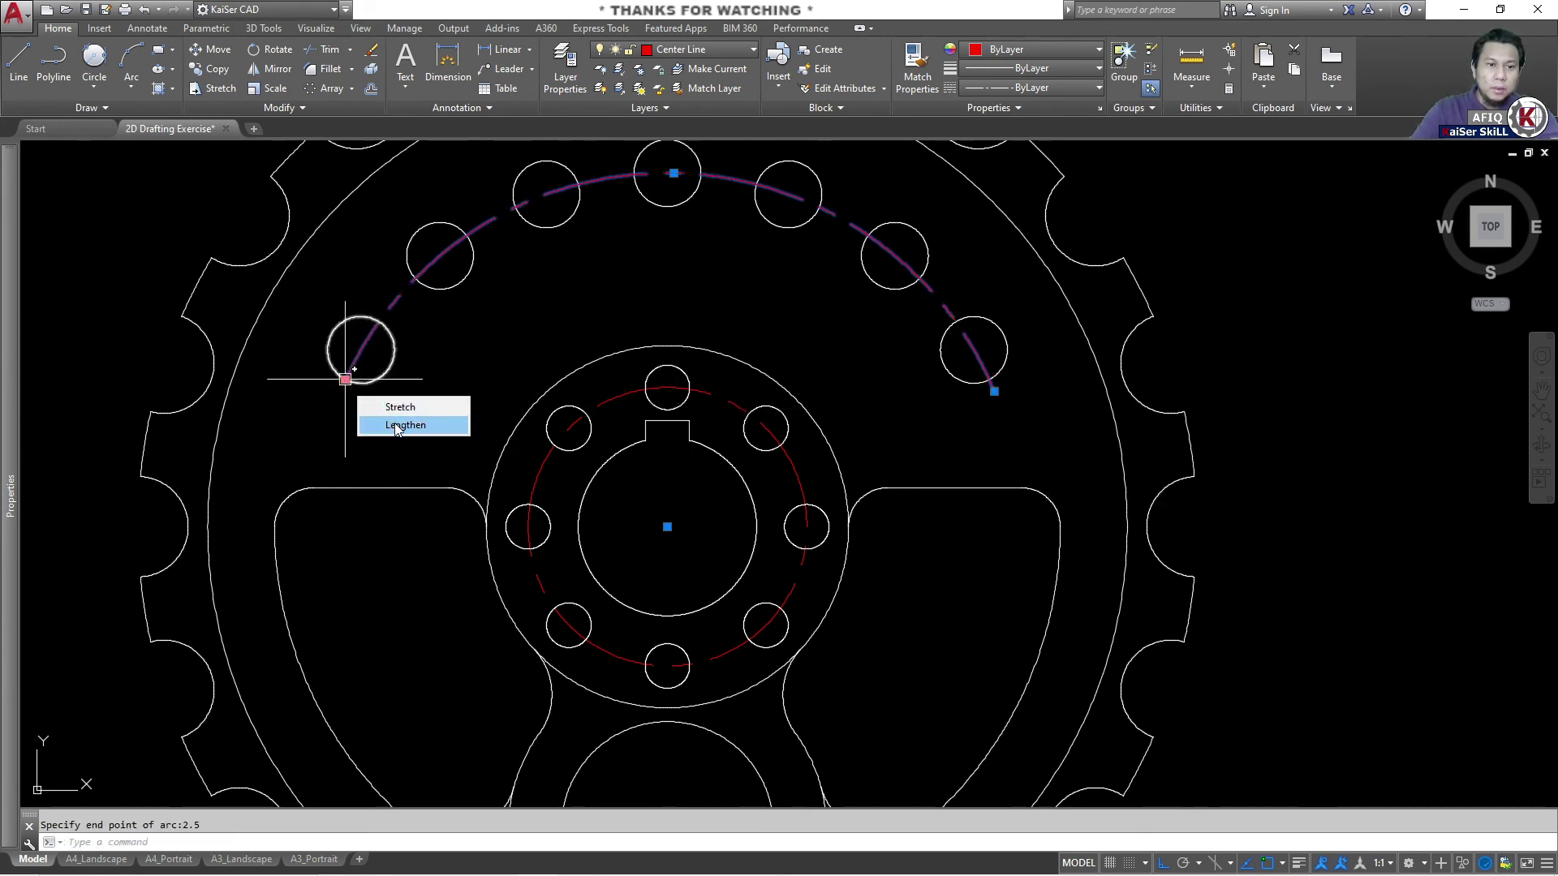
click(396, 425)
text(2.)
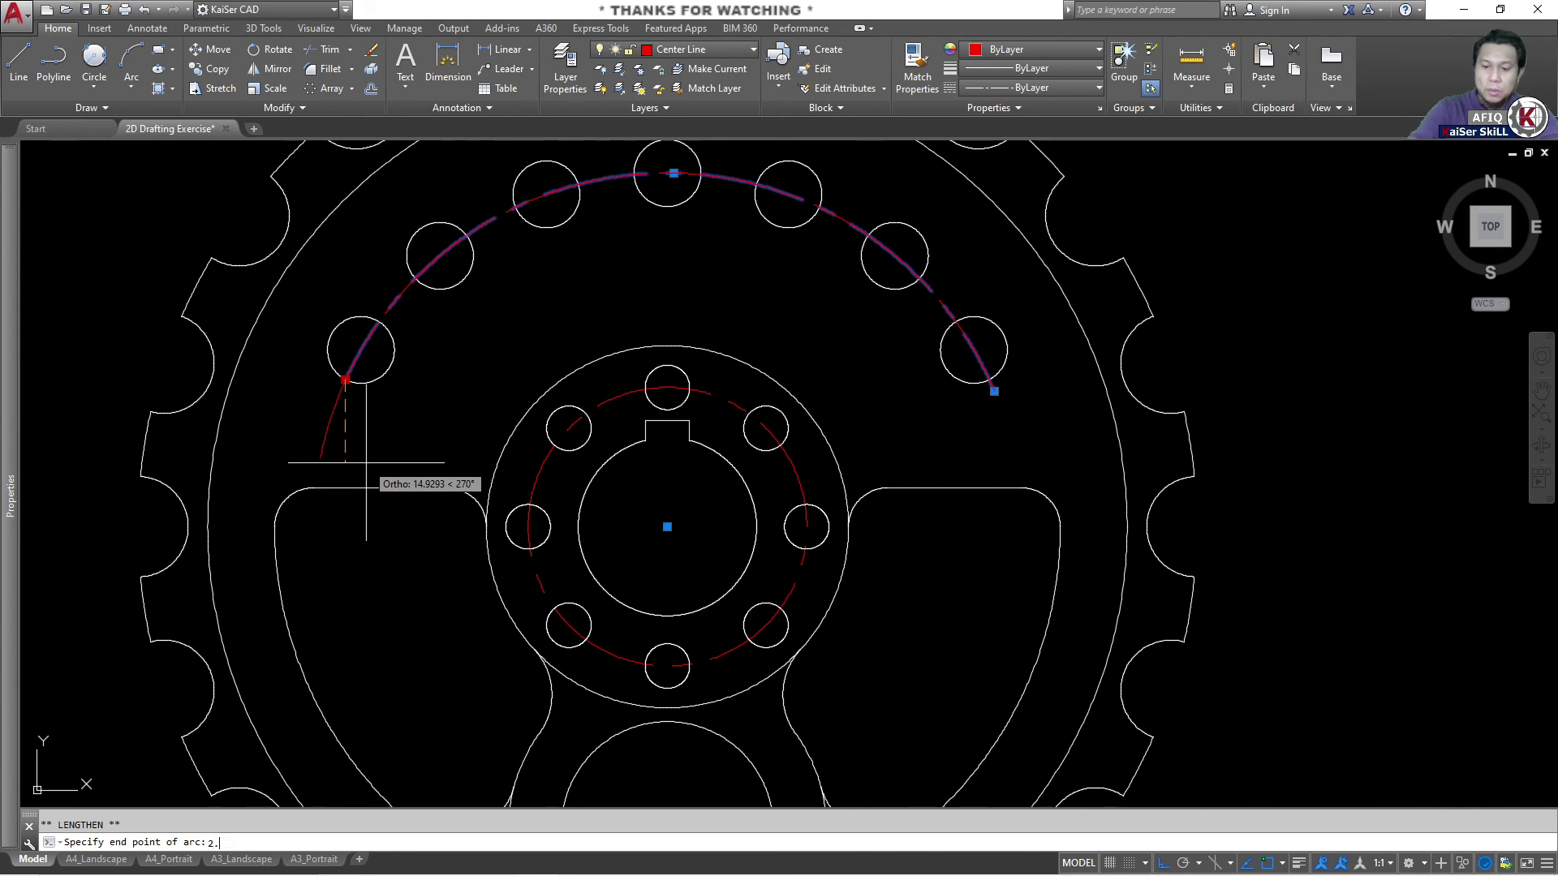
text(5)
key(Return)
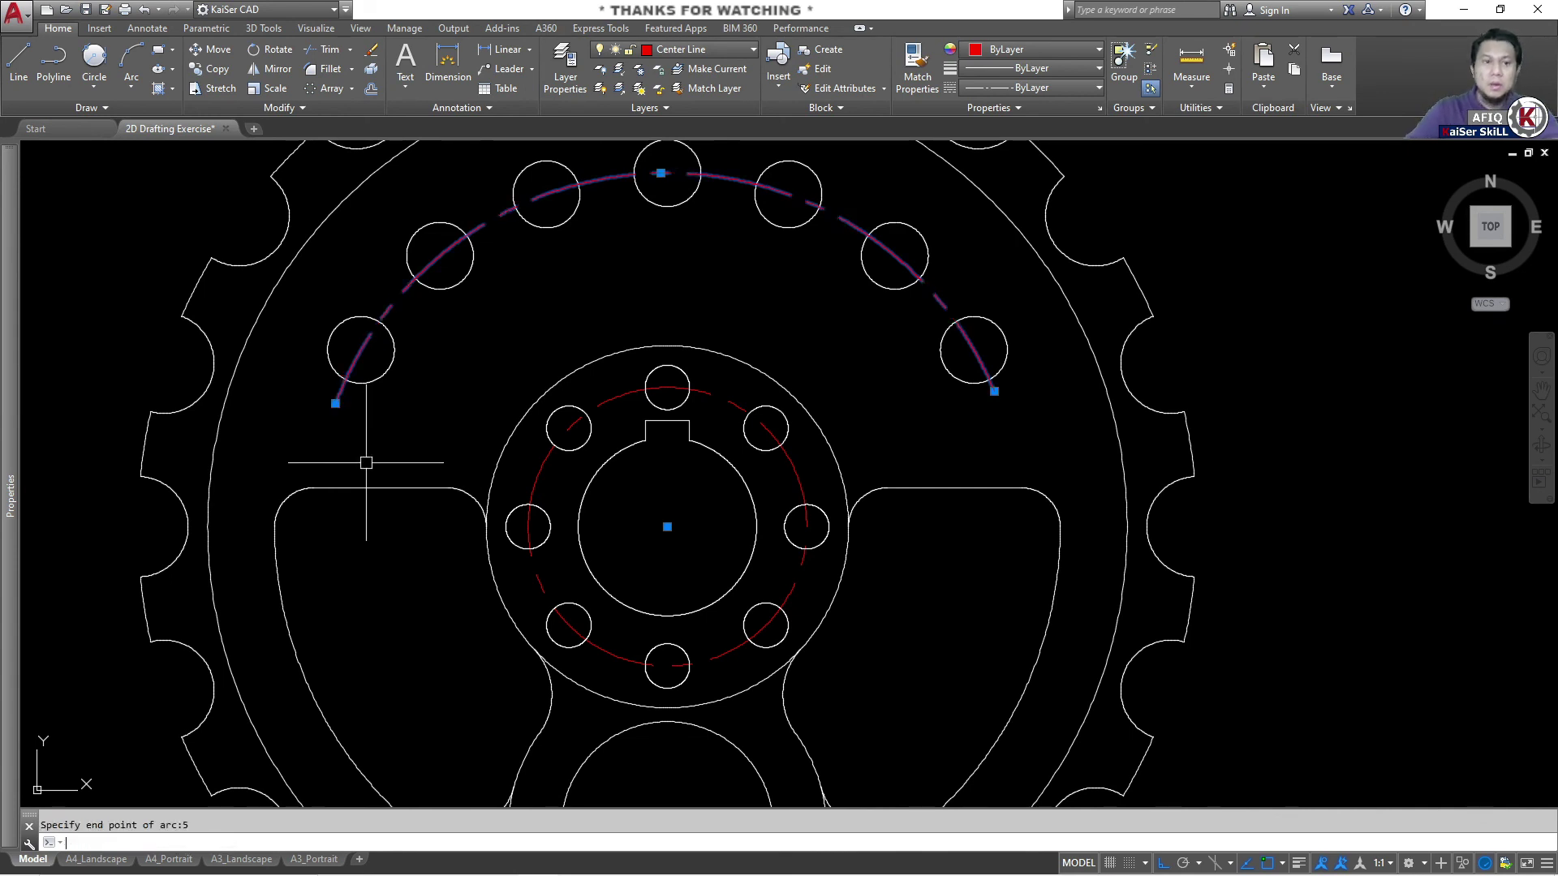
mouse_move(995, 391)
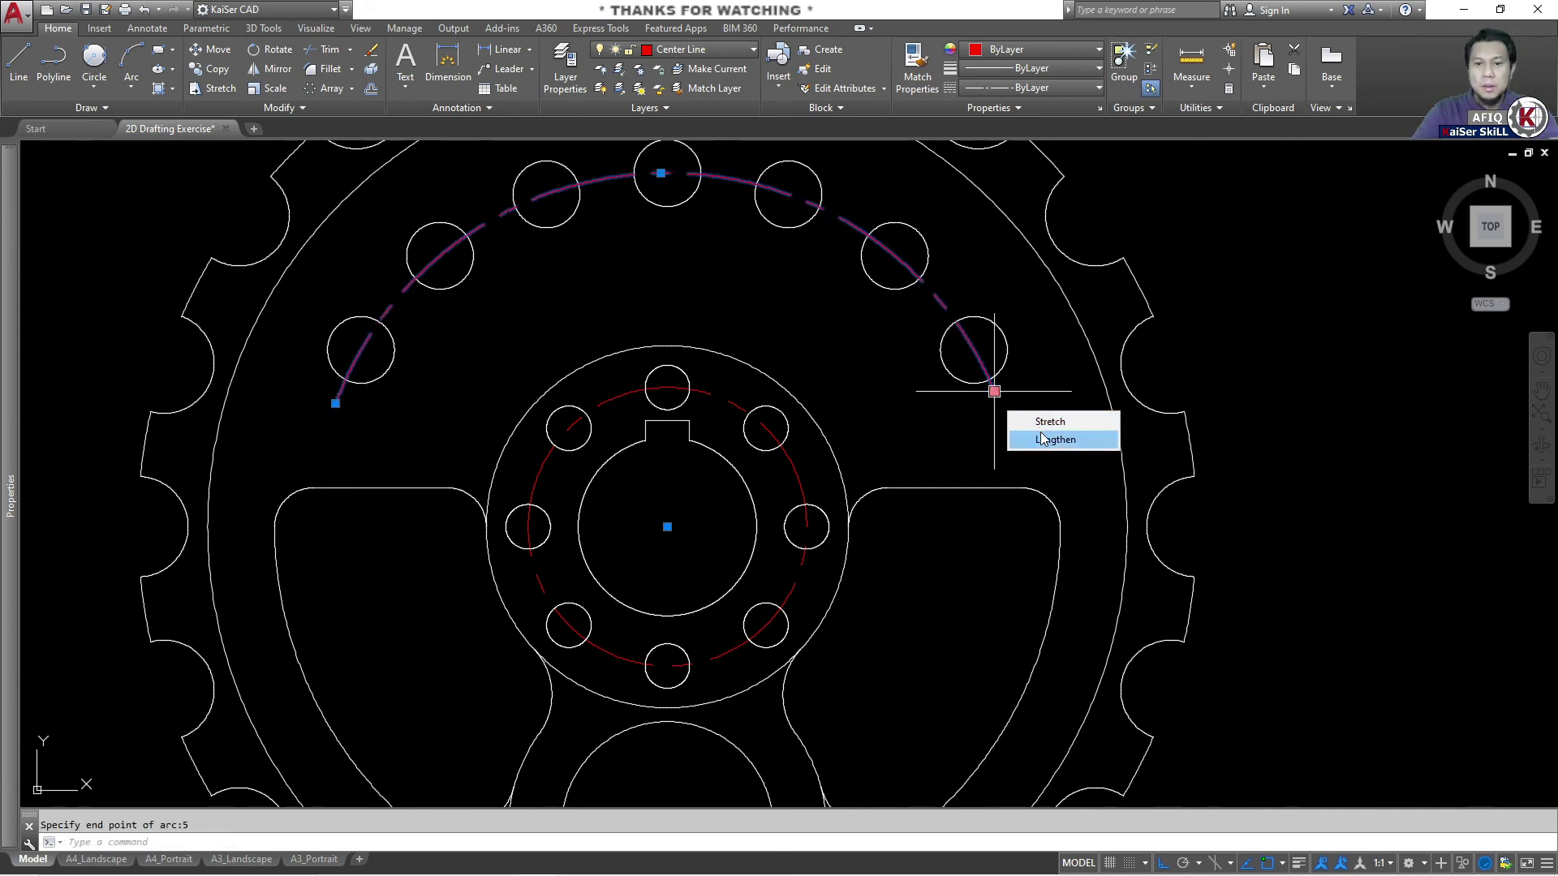
click(1042, 439)
text(2.5)
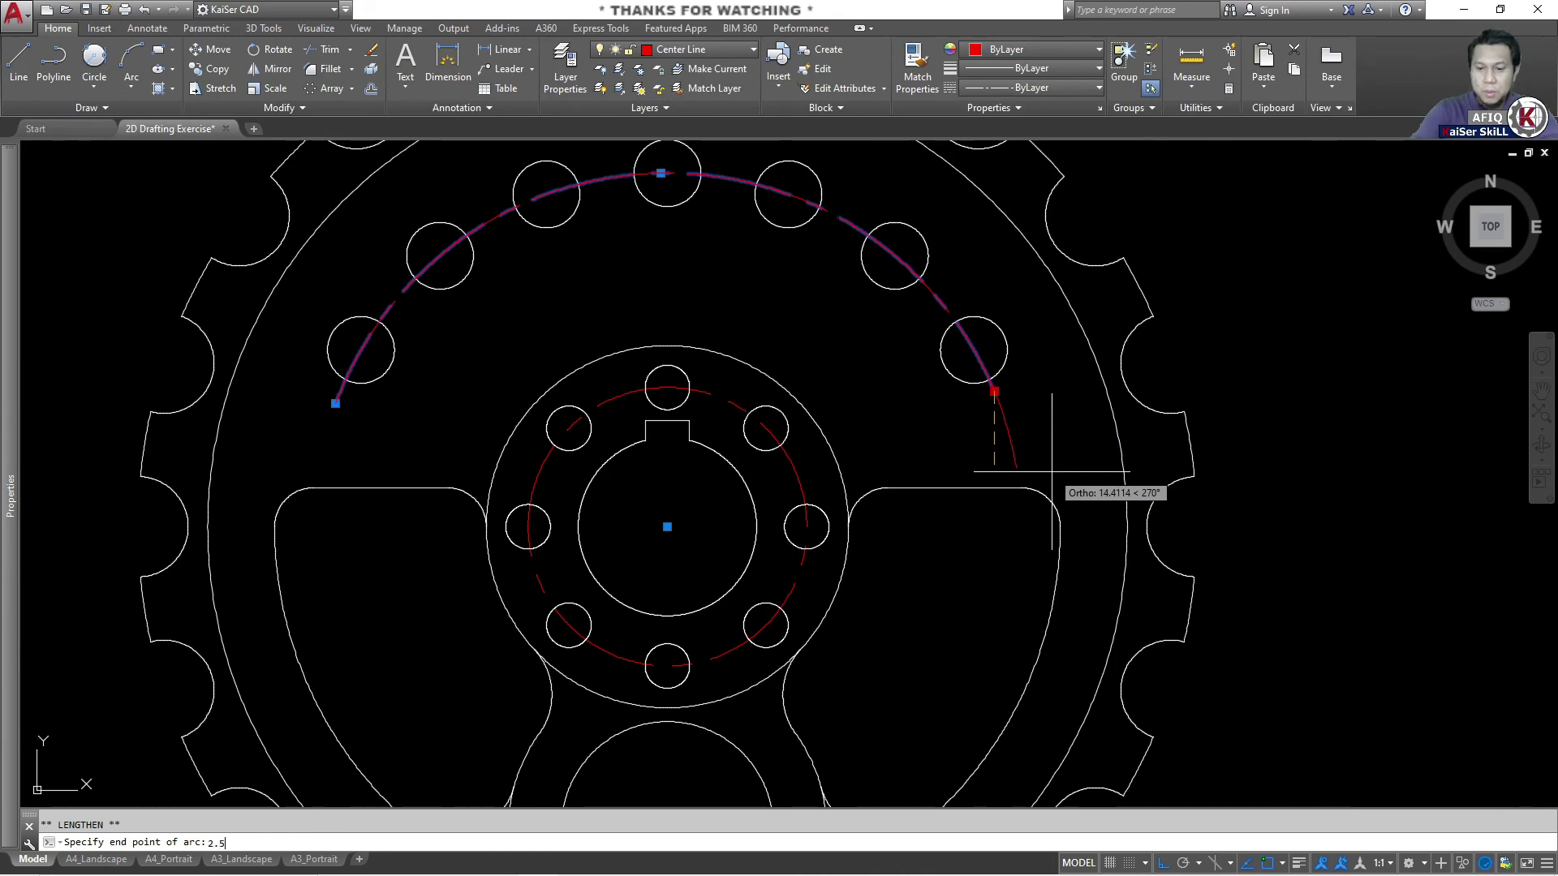
key(Return)
key(Escape)
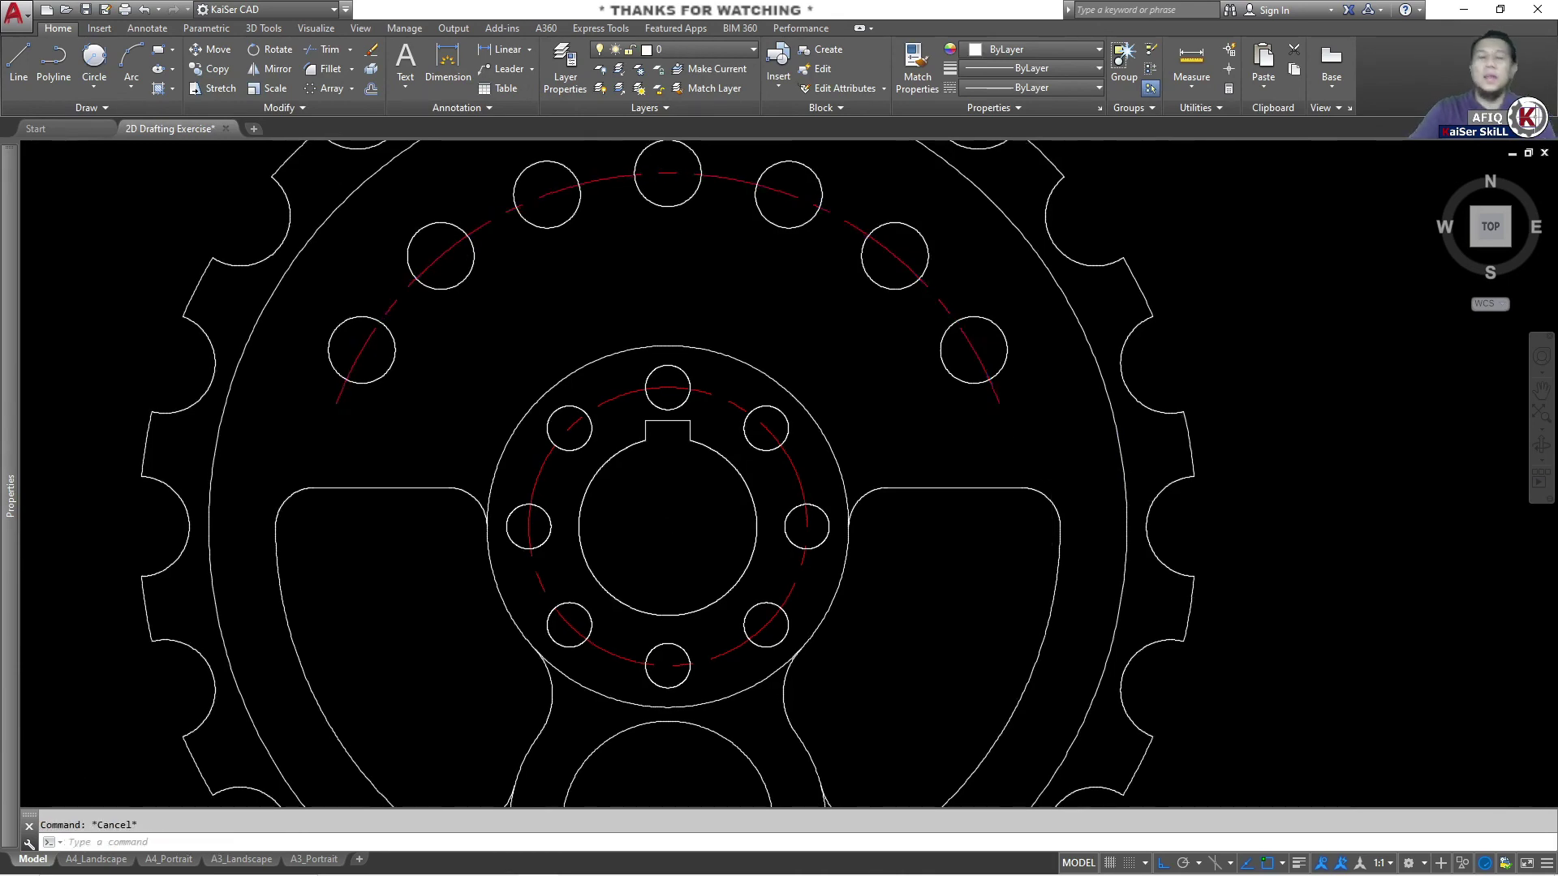
middle_click(1071, 464)
middle_click(1071, 463)
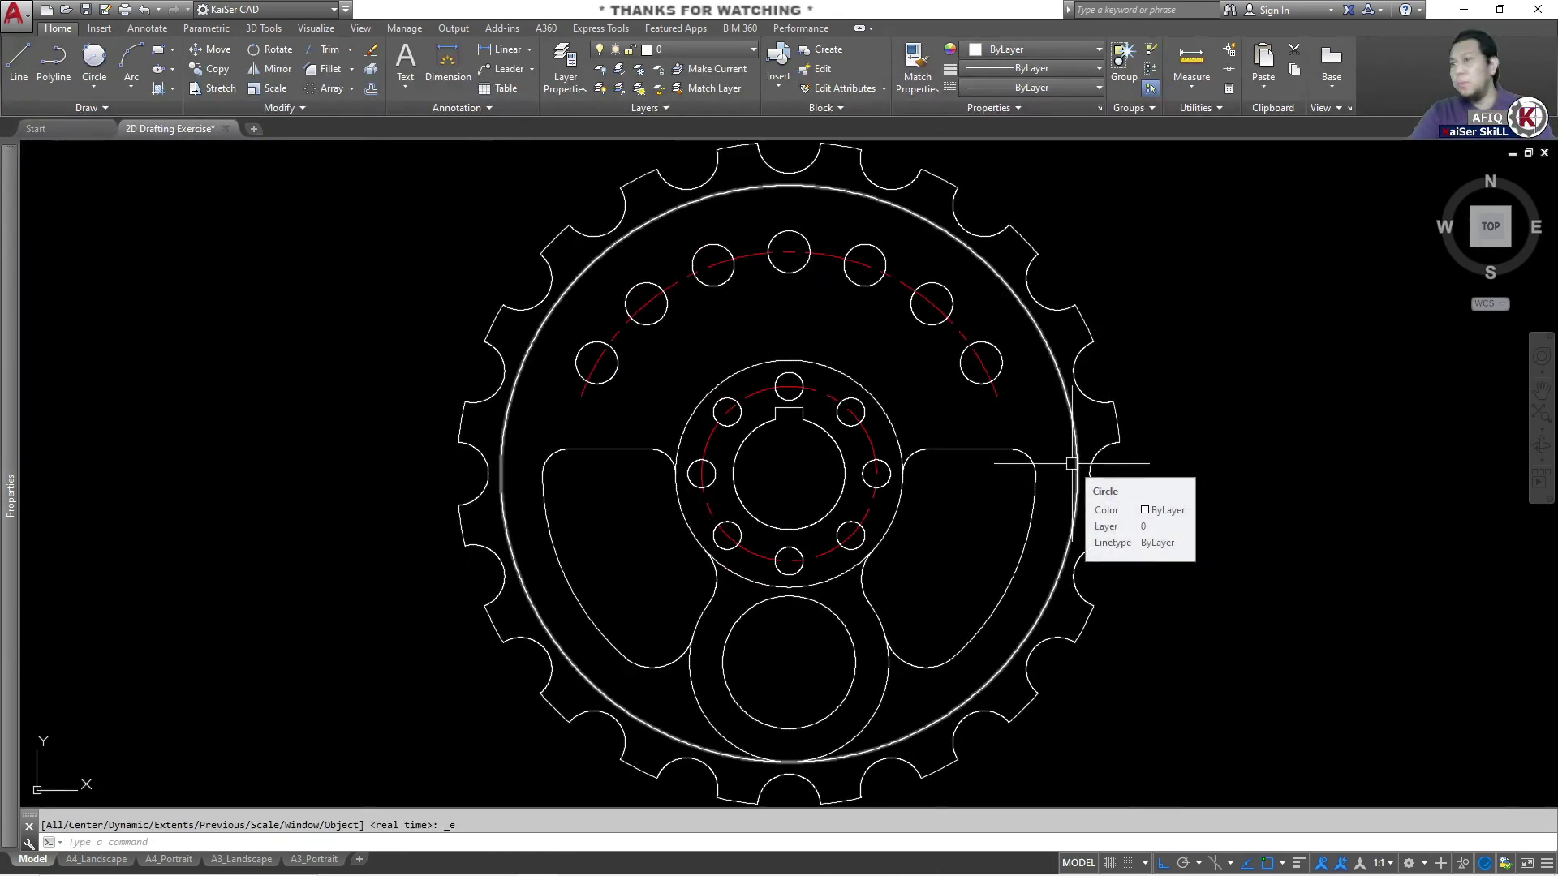